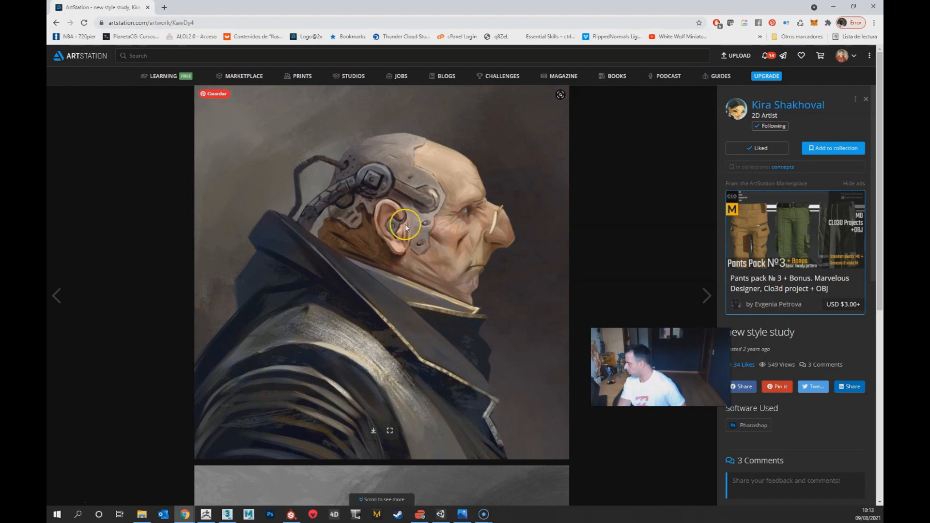
Step: Compare the colour and greyscale versions of the cyborg portrait concept, and open the artist's portfolio page
{"action": "scroll", "coordinate": [415, 353], "scroll_direction": "down", "scroll_amount": 7}
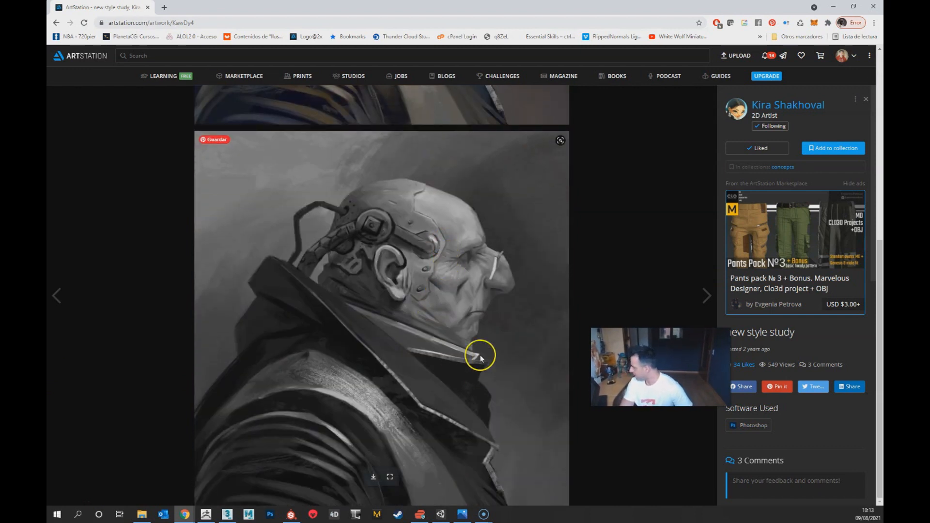
{"action": "scroll", "coordinate": [481, 358], "scroll_direction": "up", "scroll_amount": 7}
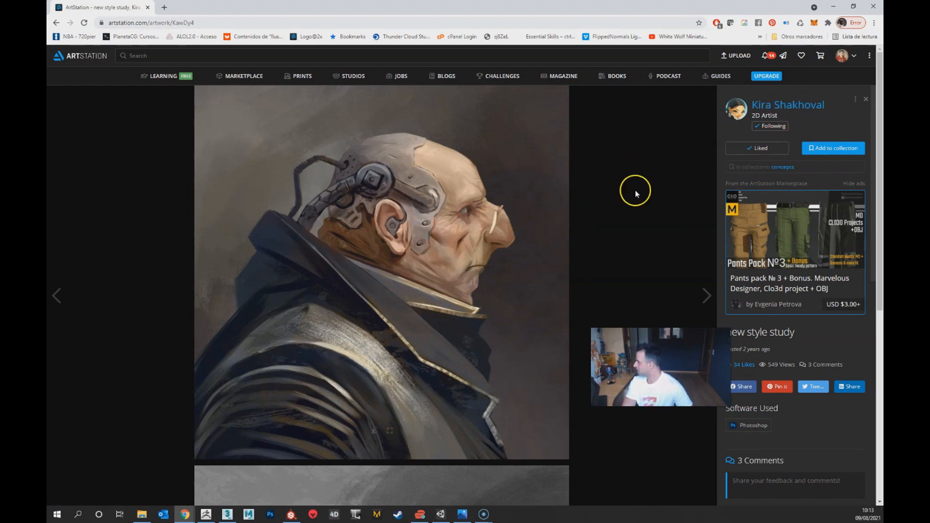
{"action": "left_click", "coordinate": [787, 104]}
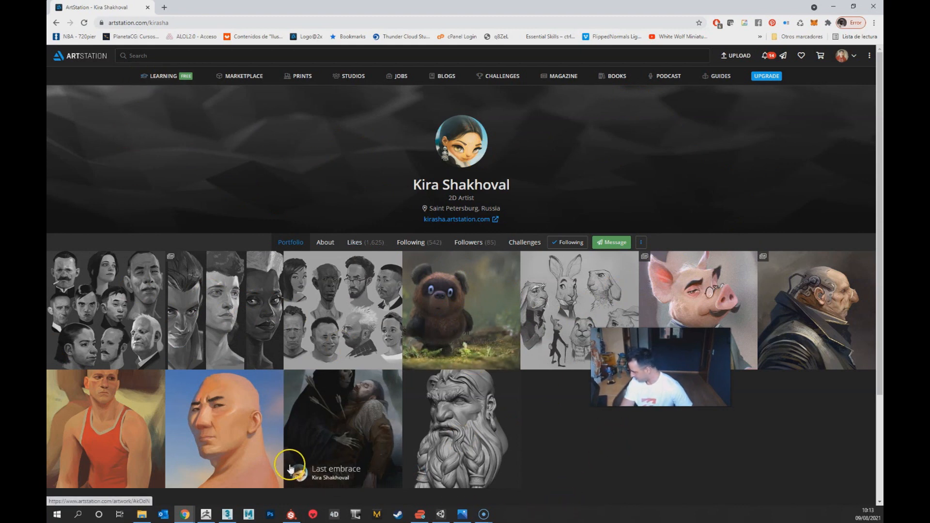
Step: Switch to ZBrush at full window size and examine the sculpted bust's overall form and face from the front and side
{"action": "left_click", "coordinate": [206, 515]}
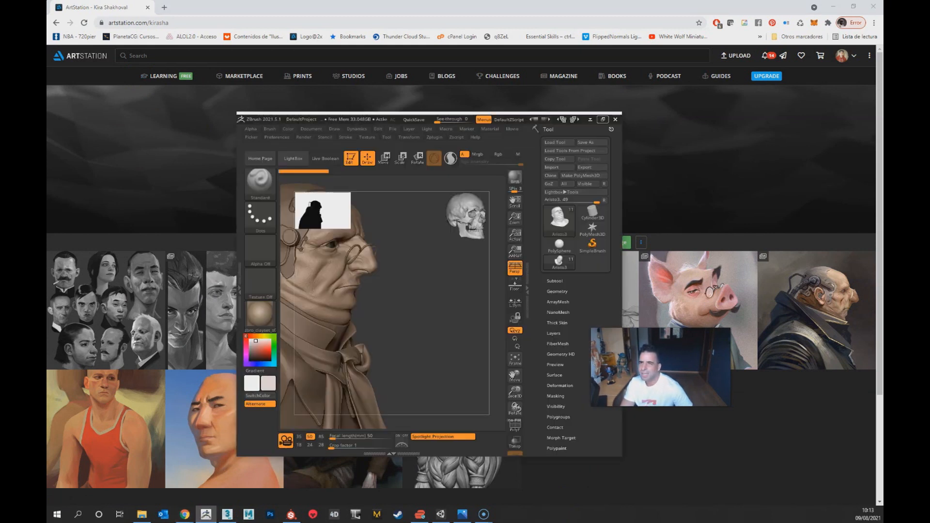
{"action": "left_click", "coordinate": [608, 110]}
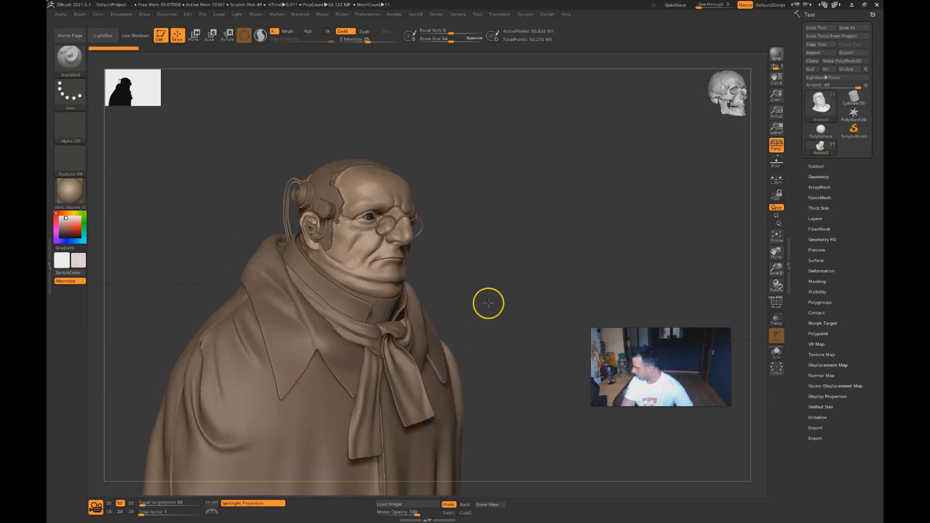
{"action": "left_click_drag", "start_coordinate": [538, 287], "coordinate": [479, 306]}
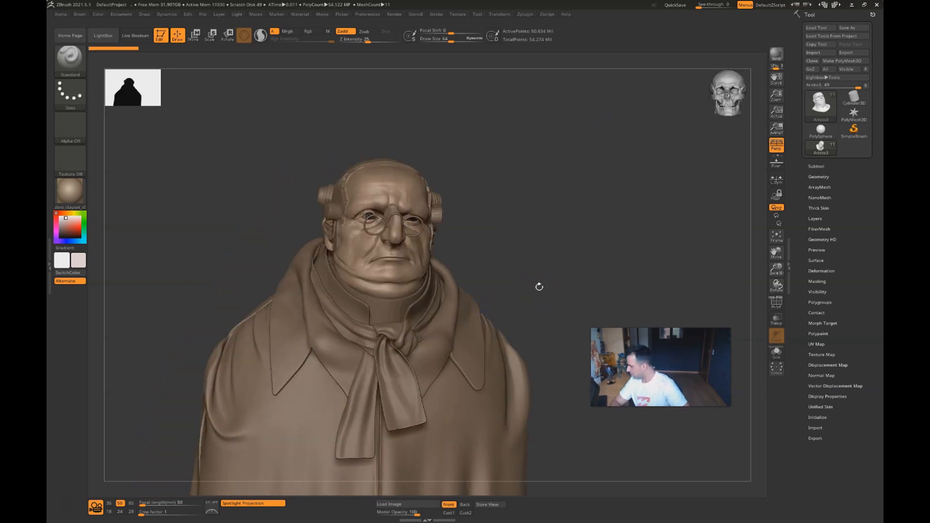
{"action": "left_click_drag", "start_coordinate": [553, 255], "coordinate": [571, 257]}
{"action": "left_click_drag", "start_coordinate": [556, 218], "coordinate": [507, 366], "text": "alt"}
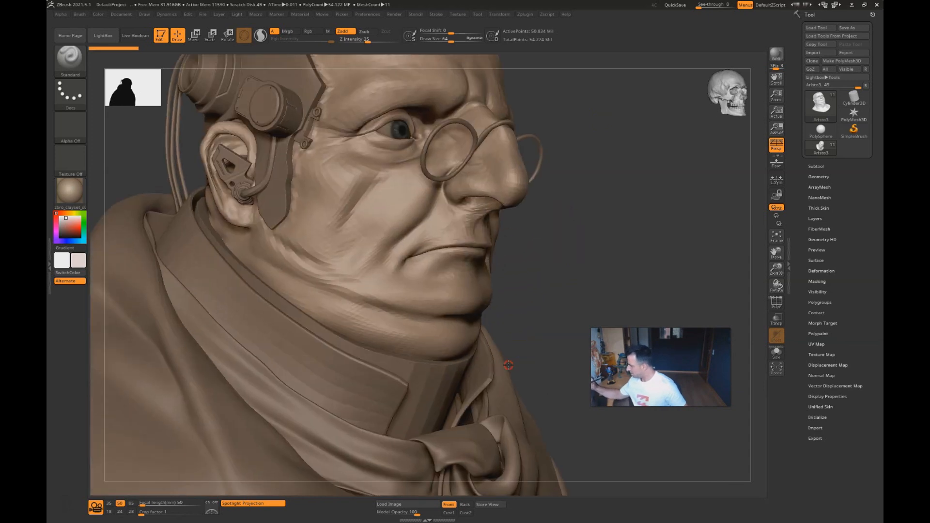
{"action": "left_click_drag", "start_coordinate": [533, 210], "coordinate": [527, 340], "text": "alt"}
{"action": "left_click_drag", "start_coordinate": [625, 291], "coordinate": [603, 295]}
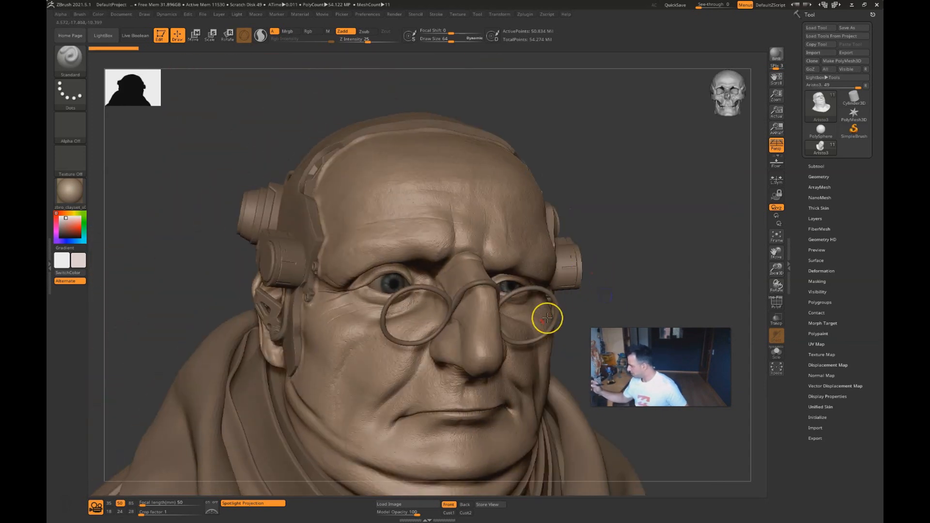
{"action": "left_click_drag", "start_coordinate": [570, 336], "coordinate": [469, 257], "text": "alt"}
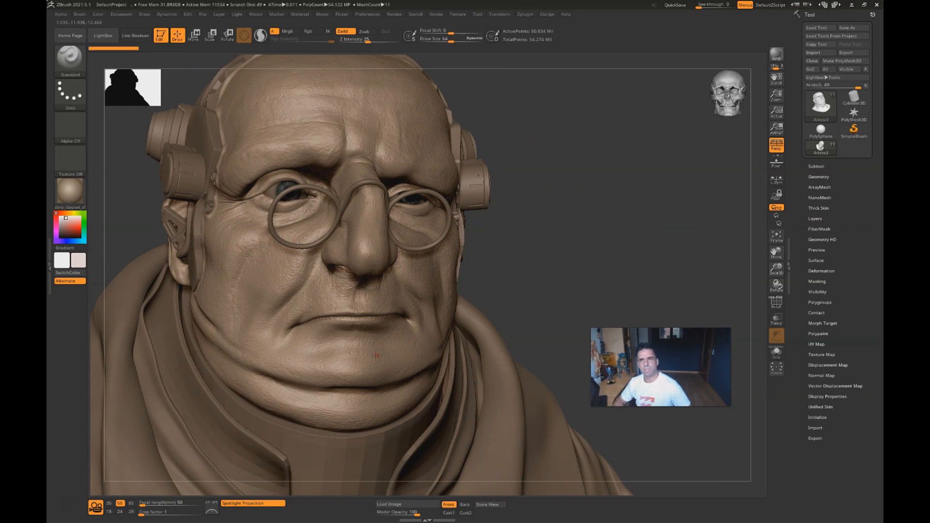
{"action": "left_click_drag", "start_coordinate": [575, 248], "coordinate": [590, 245]}
{"action": "mouse_move", "coordinate": [474, 319]}
{"action": "left_mouse_down", "text": "alt"}
{"action": "mouse_move", "coordinate": [466, 403]}
{"action": "mouse_move", "coordinate": [579, 418]}
{"action": "left_mouse_up", "text": "alt"}
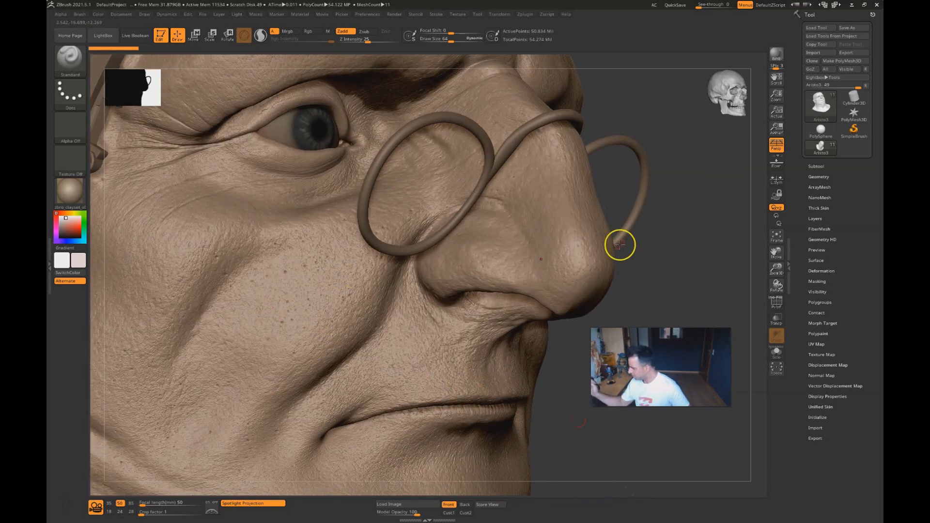
Step: Examine the sculpted skin detail around the nose, cheeks, eyes, mouth and chin from both sides of the face
{"action": "left_click_drag", "start_coordinate": [620, 245], "coordinate": [550, 276]}
{"action": "left_click_drag", "start_coordinate": [550, 419], "coordinate": [560, 406], "text": "alt"}
{"action": "left_click_drag", "start_coordinate": [617, 457], "coordinate": [589, 449]}
{"action": "mouse_move", "coordinate": [577, 324]}
{"action": "right_mouse_down", "text": "alt"}
{"action": "mouse_move", "coordinate": [401, 409]}
{"action": "mouse_move", "coordinate": [386, 318]}
{"action": "mouse_move", "coordinate": [415, 350]}
{"action": "right_mouse_up", "text": "alt"}
{"action": "left_click_drag", "start_coordinate": [579, 265], "coordinate": [591, 264]}
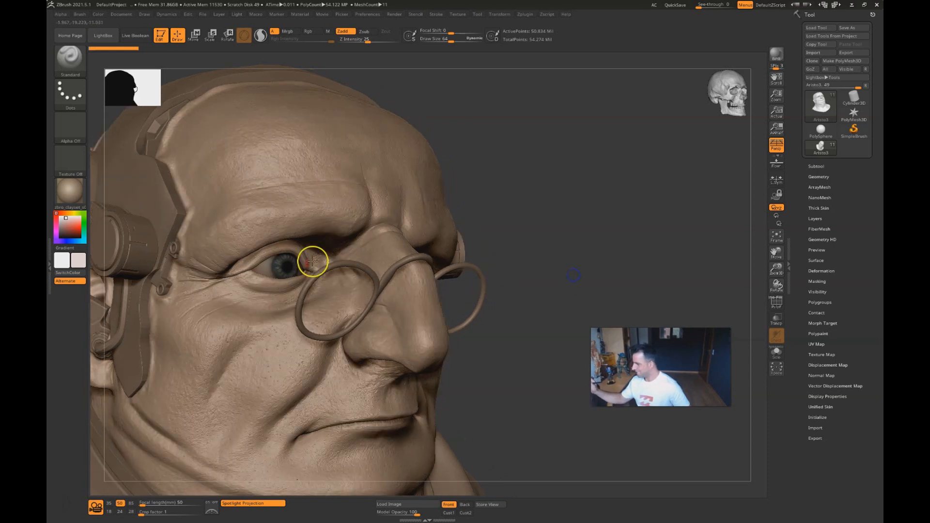
{"action": "mouse_move", "coordinate": [405, 415]}
{"action": "right_mouse_down"}
{"action": "mouse_move", "coordinate": [500, 412]}
{"action": "mouse_move", "coordinate": [394, 440]}
{"action": "right_mouse_up"}
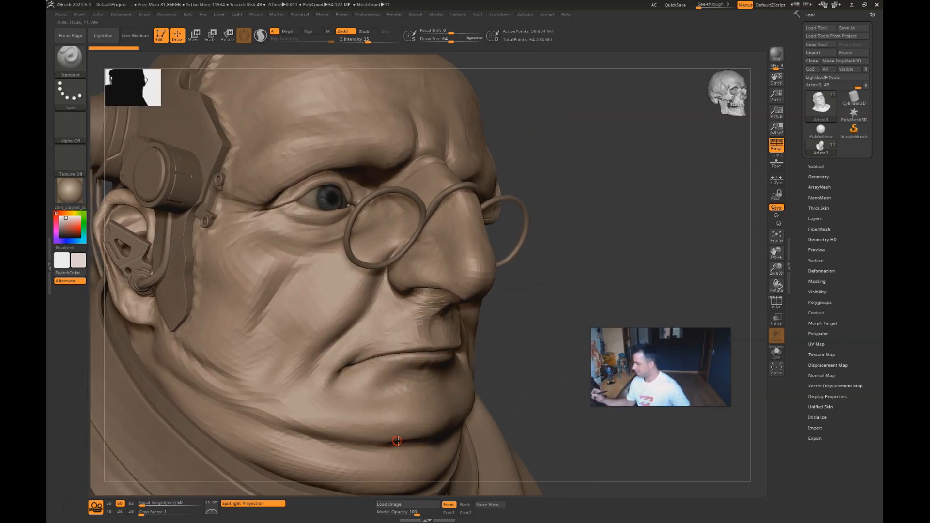
{"action": "right_click_drag", "start_coordinate": [556, 449], "coordinate": [472, 442]}
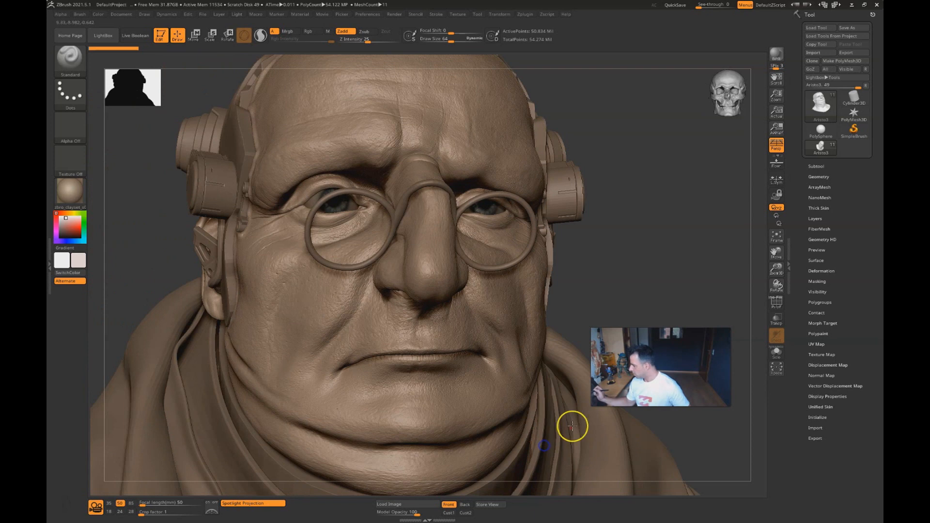
{"action": "right_click_drag", "start_coordinate": [639, 274], "coordinate": [627, 270], "text": "shift"}
{"action": "mouse_move", "coordinate": [545, 312]}
{"action": "right_mouse_down", "text": "alt"}
{"action": "mouse_move", "coordinate": [419, 365]}
{"action": "mouse_move", "coordinate": [384, 330]}
{"action": "right_mouse_up", "text": "alt"}
{"action": "mouse_move", "coordinate": [506, 389]}
{"action": "right_mouse_down"}
{"action": "mouse_move", "coordinate": [304, 390]}
{"action": "mouse_move", "coordinate": [388, 387]}
{"action": "right_mouse_up"}
{"action": "mouse_move", "coordinate": [388, 388]}
{"action": "right_mouse_down", "text": "alt"}
{"action": "mouse_move", "coordinate": [421, 330]}
{"action": "mouse_move", "coordinate": [336, 292]}
{"action": "right_mouse_up", "text": "alt"}
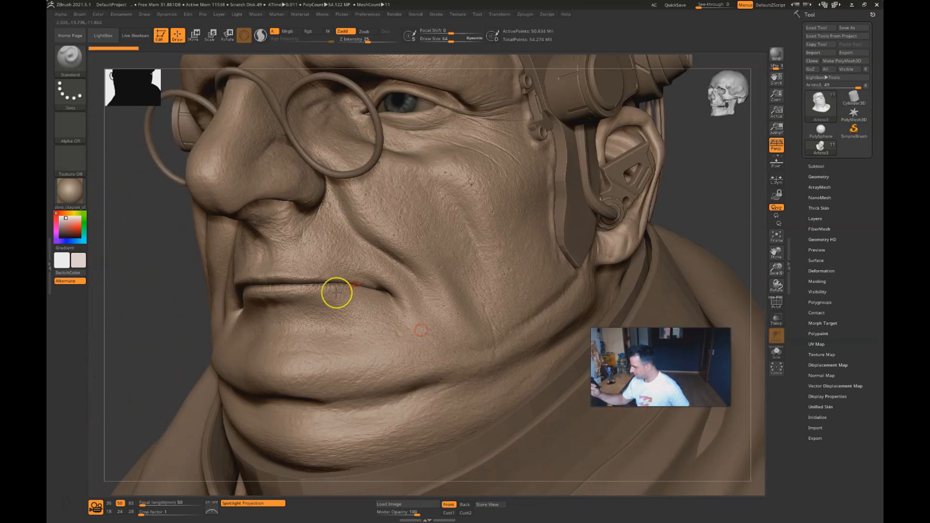
{"action": "right_click_drag", "start_coordinate": [111, 375], "coordinate": [160, 370]}
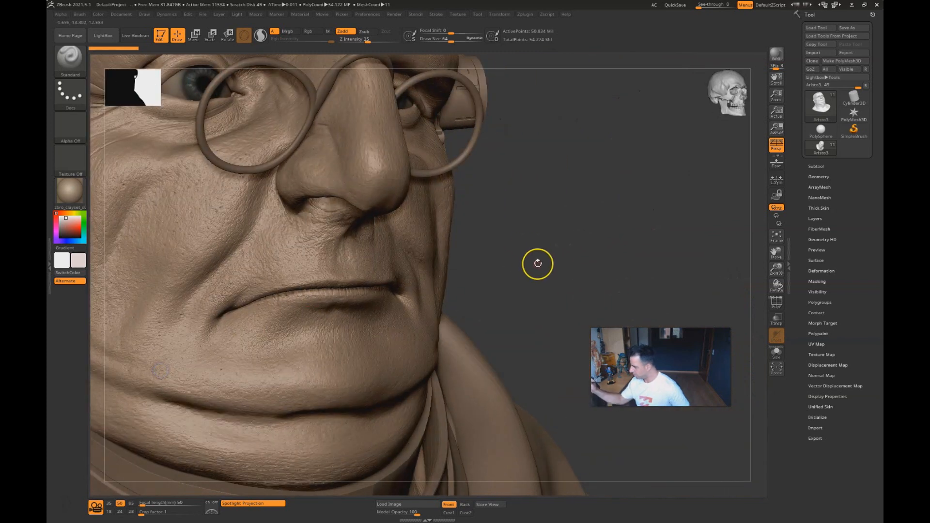
{"action": "right_click_drag", "start_coordinate": [539, 265], "coordinate": [551, 262]}
{"action": "left_click_drag", "start_coordinate": [516, 328], "coordinate": [561, 432], "text": "alt"}
{"action": "right_click_drag", "start_coordinate": [592, 248], "coordinate": [579, 202], "text": "ctrl"}
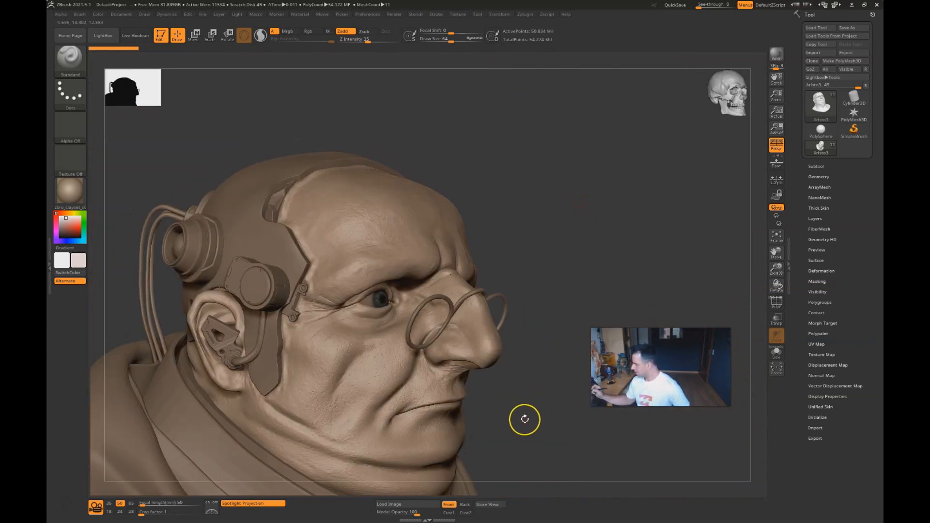
Step: Examine the sculpt's ear and head implants in profile, along with the collar, scarf and coat from the front
{"action": "right_click_drag", "start_coordinate": [525, 420], "coordinate": [529, 355], "text": "alt"}
{"action": "right_click_drag", "start_coordinate": [544, 245], "coordinate": [605, 220]}
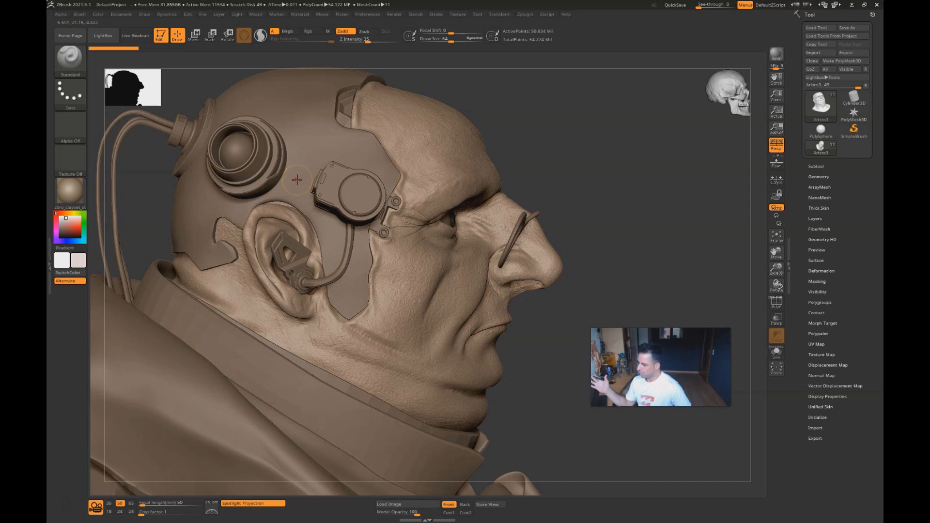
{"action": "right_click_drag", "start_coordinate": [561, 402], "coordinate": [557, 402]}
{"action": "mouse_move", "coordinate": [502, 385]}
{"action": "right_mouse_down"}
{"action": "mouse_move", "coordinate": [509, 404]}
{"action": "mouse_move", "coordinate": [514, 378]}
{"action": "mouse_move", "coordinate": [533, 403]}
{"action": "mouse_move", "coordinate": [527, 372]}
{"action": "right_mouse_up"}
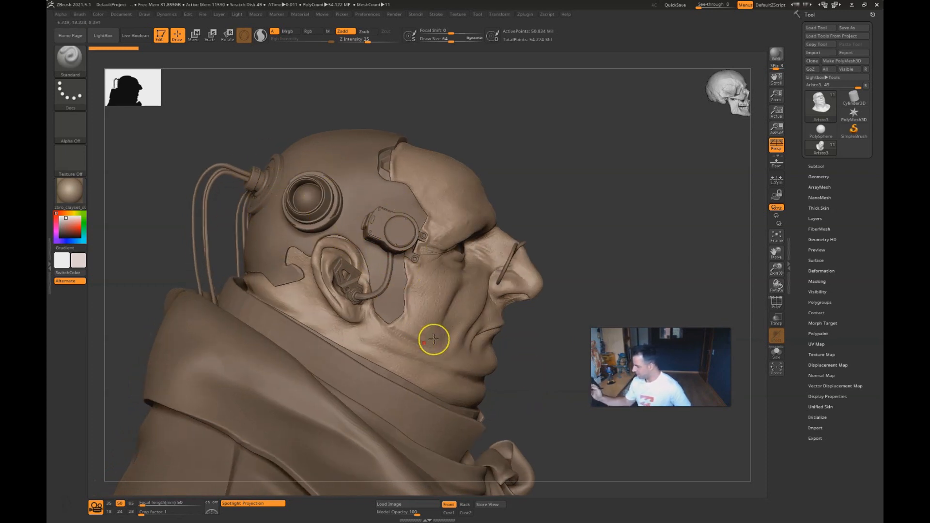
{"action": "right_click_drag", "start_coordinate": [482, 375], "coordinate": [461, 332], "text": "ctrl"}
{"action": "mouse_move", "coordinate": [500, 421]}
{"action": "right_mouse_down", "text": "alt"}
{"action": "mouse_move", "coordinate": [423, 368]}
{"action": "mouse_move", "coordinate": [513, 353]}
{"action": "mouse_move", "coordinate": [492, 365]}
{"action": "right_mouse_up", "text": "alt"}
{"action": "right_click_drag", "start_coordinate": [544, 411], "coordinate": [542, 284]}
{"action": "mouse_move", "coordinate": [500, 360]}
{"action": "right_mouse_down", "text": "ctrl"}
{"action": "mouse_move", "coordinate": [536, 299]}
{"action": "mouse_move", "coordinate": [630, 236]}
{"action": "mouse_move", "coordinate": [523, 289]}
{"action": "mouse_move", "coordinate": [523, 315]}
{"action": "mouse_move", "coordinate": [544, 226]}
{"action": "mouse_move", "coordinate": [527, 279]}
{"action": "mouse_move", "coordinate": [560, 274]}
{"action": "mouse_move", "coordinate": [600, 292]}
{"action": "right_mouse_up", "text": "ctrl"}
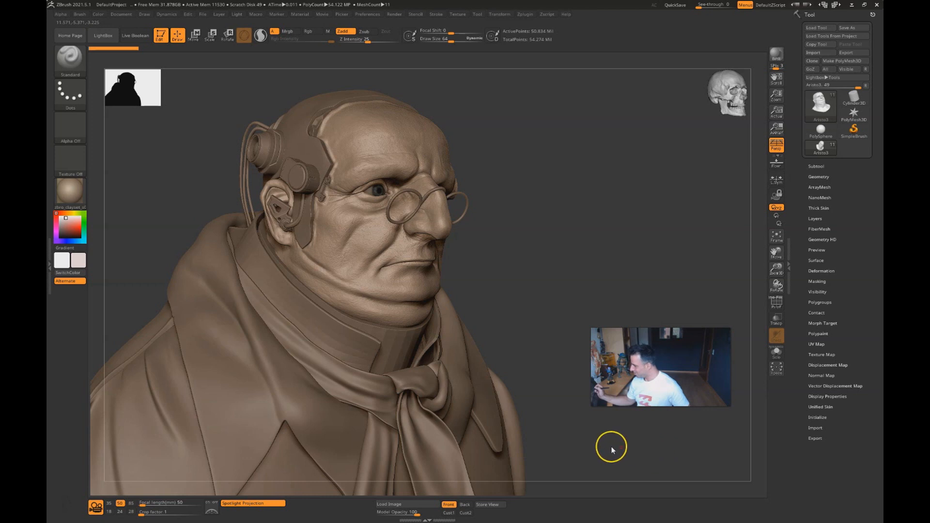
{"action": "right_click_drag", "start_coordinate": [608, 444], "coordinate": [513, 373], "text": "ctrl"}
{"action": "mouse_move", "coordinate": [536, 420]}
{"action": "right_mouse_down"}
{"action": "mouse_move", "coordinate": [517, 428]}
{"action": "mouse_move", "coordinate": [525, 422]}
{"action": "right_mouse_up"}
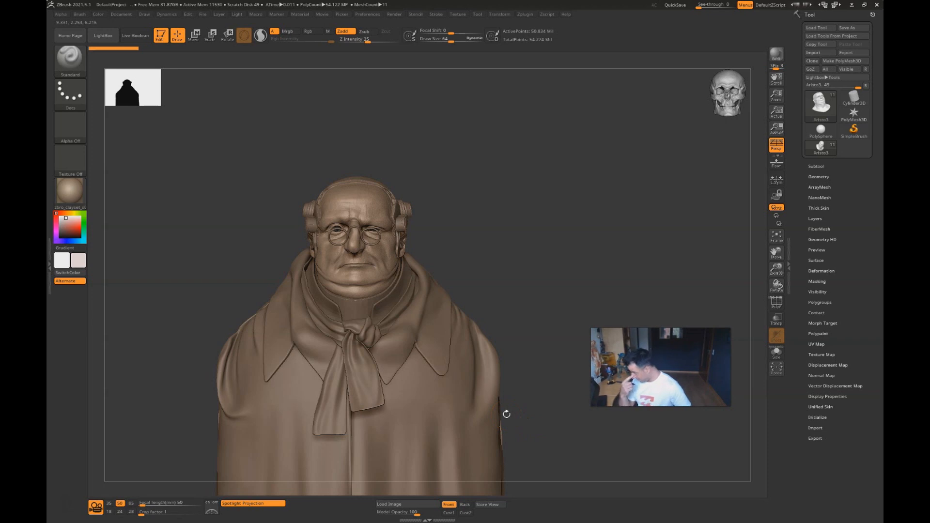
{"action": "mouse_move", "coordinate": [552, 301]}
{"action": "right_mouse_down"}
{"action": "mouse_move", "coordinate": [571, 293]}
{"action": "mouse_move", "coordinate": [544, 301]}
{"action": "mouse_move", "coordinate": [535, 317]}
{"action": "right_mouse_up"}
{"action": "right_click_drag", "start_coordinate": [535, 316], "coordinate": [540, 349], "text": "ctrl"}
{"action": "right_click_drag", "start_coordinate": [571, 264], "coordinate": [560, 255]}
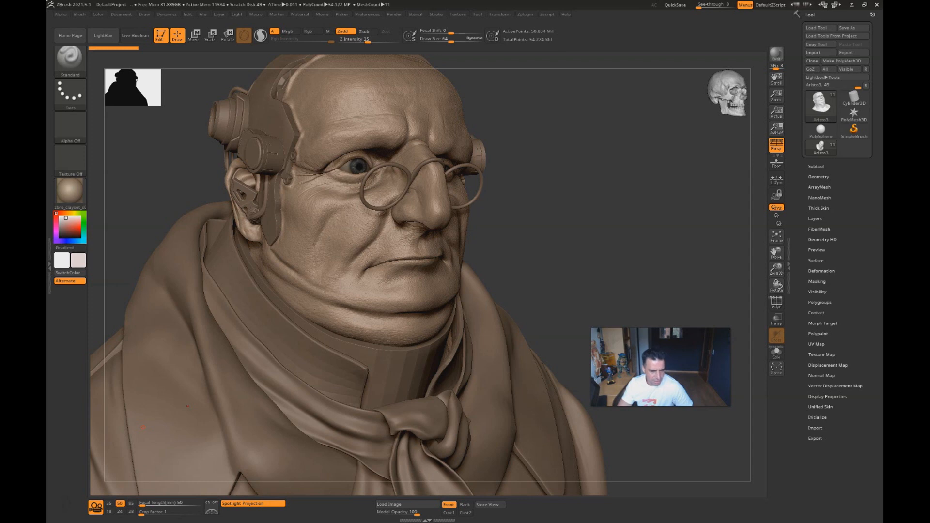
Step: Switch to 3ds Max and examine the low-poly head, glasses, implants and clothing of low.max in a perspective view
{"action": "key", "text": "alt+Tab"}
{"action": "middle_click_drag", "start_coordinate": [588, 175], "coordinate": [493, 277], "text": "alt"}
{"action": "key", "text": "p"}
{"action": "key", "text": "z"}
{"action": "middle_click_drag", "start_coordinate": [493, 276], "coordinate": [466, 320]}
{"action": "scroll", "coordinate": [439, 292], "scroll_direction": "up", "scroll_amount": 5}
{"action": "middle_click_drag", "start_coordinate": [414, 333], "coordinate": [475, 295]}
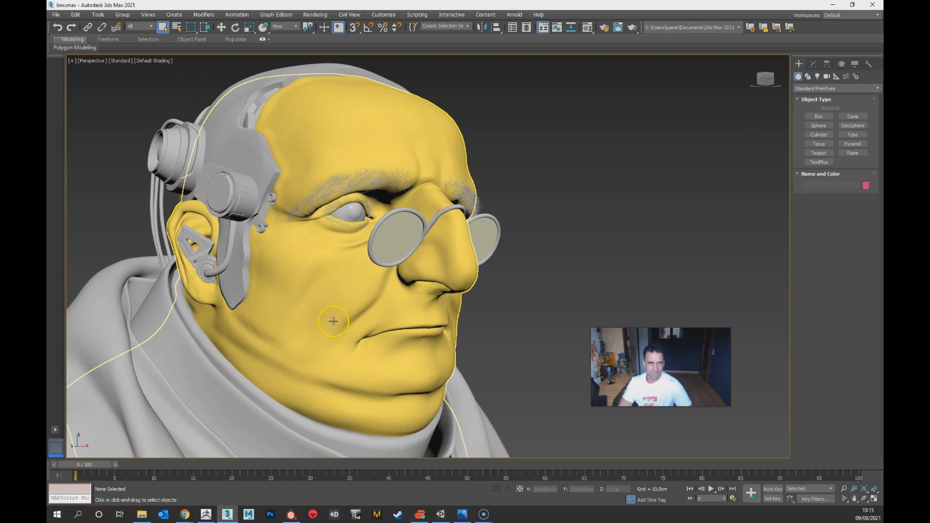
{"action": "middle_click_drag", "start_coordinate": [445, 331], "coordinate": [395, 323], "text": "alt"}
{"action": "scroll", "coordinate": [395, 326], "scroll_direction": "down", "scroll_amount": 3}
{"action": "middle_click_drag", "start_coordinate": [446, 375], "coordinate": [426, 330], "text": "alt"}
{"action": "scroll", "coordinate": [420, 374], "scroll_direction": "down", "scroll_amount": 3}
{"action": "scroll", "coordinate": [426, 331], "scroll_direction": "up", "scroll_amount": 3}
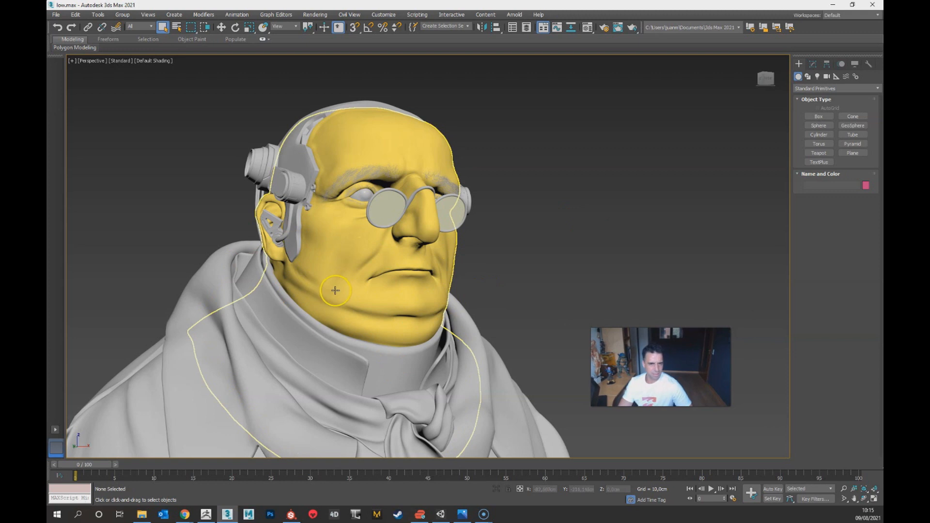
Step: Switch to the aristocrat1 project in Substance Painter and examine the textured collar, red scarf and coat
{"action": "key", "text": "alt+Tab"}
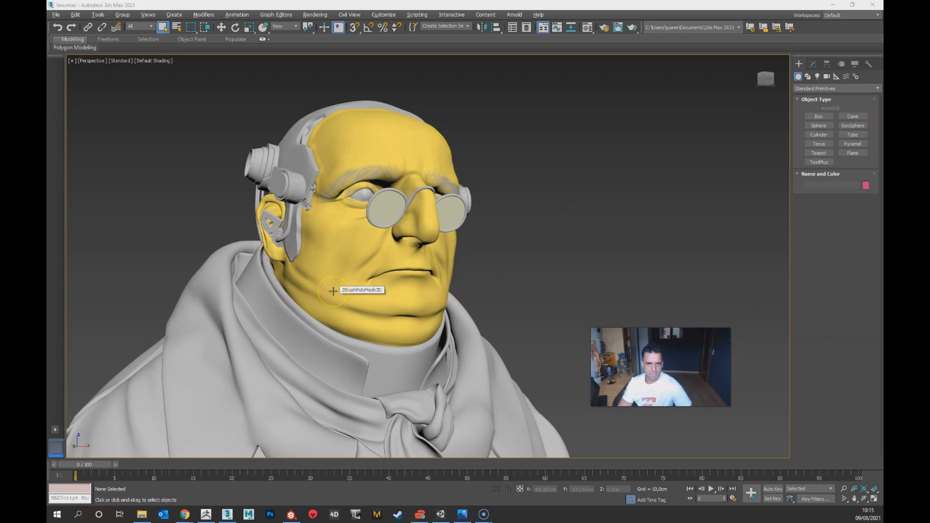
{"action": "key", "text": "alt+Tab"}
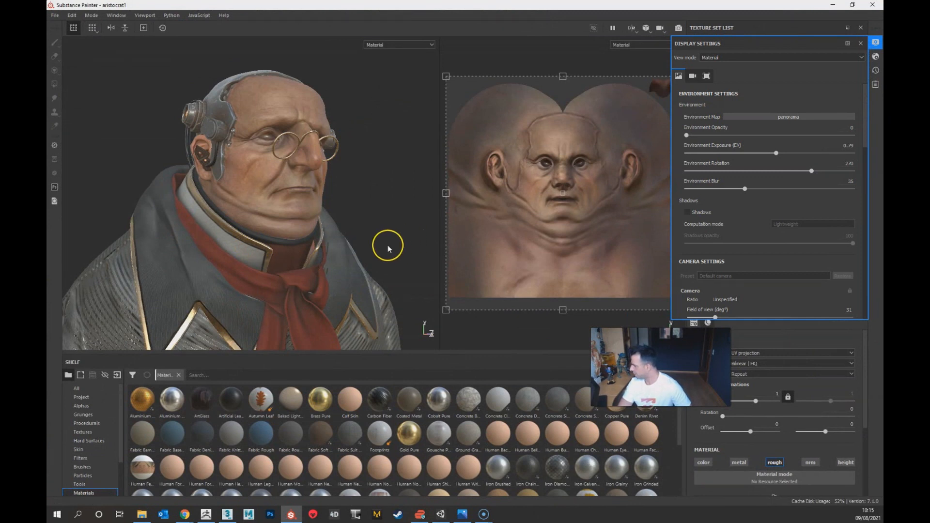
{"action": "right_click_drag", "start_coordinate": [266, 249], "coordinate": [271, 202], "text": "alt"}
{"action": "middle_click_drag", "start_coordinate": [238, 296], "coordinate": [253, 234], "text": "alt"}
{"action": "right_click_drag", "start_coordinate": [250, 228], "coordinate": [245, 257], "text": "alt"}
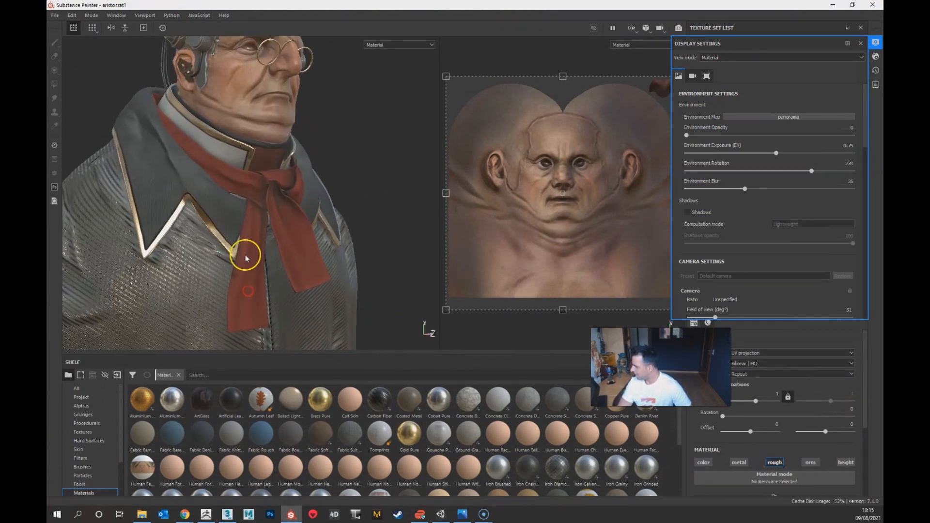
{"action": "middle_click_drag", "start_coordinate": [246, 242], "coordinate": [261, 294], "text": "alt"}
{"action": "right_click_drag", "start_coordinate": [269, 233], "coordinate": [277, 281], "text": "alt"}
{"action": "middle_click_drag", "start_coordinate": [278, 208], "coordinate": [302, 288], "text": "alt"}
Step: Examine the textured face, glasses, ear piece and metal head implants from several angles
{"action": "left_click_drag", "start_coordinate": [292, 201], "coordinate": [242, 198], "text": "alt"}
{"action": "right_click_drag", "start_coordinate": [242, 204], "coordinate": [239, 269], "text": "alt"}
{"action": "left_click_drag", "start_coordinate": [286, 222], "coordinate": [240, 233], "text": "alt"}
{"action": "middle_click_drag", "start_coordinate": [289, 286], "coordinate": [169, 205], "text": "alt"}
{"action": "right_click_drag", "start_coordinate": [164, 197], "coordinate": [168, 301], "text": "alt"}
{"action": "right_click_drag", "start_coordinate": [348, 242], "coordinate": [317, 165], "text": "alt"}
{"action": "left_click_drag", "start_coordinate": [319, 201], "coordinate": [304, 273], "text": "alt"}
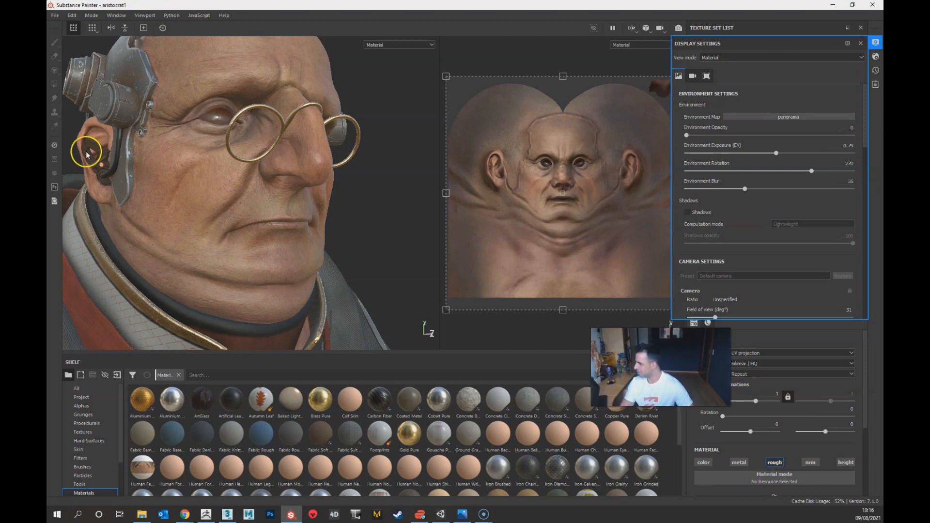
{"action": "left_click_drag", "start_coordinate": [348, 264], "coordinate": [322, 257], "text": "alt"}
{"action": "left_click_drag", "start_coordinate": [270, 282], "coordinate": [301, 277], "text": "alt"}
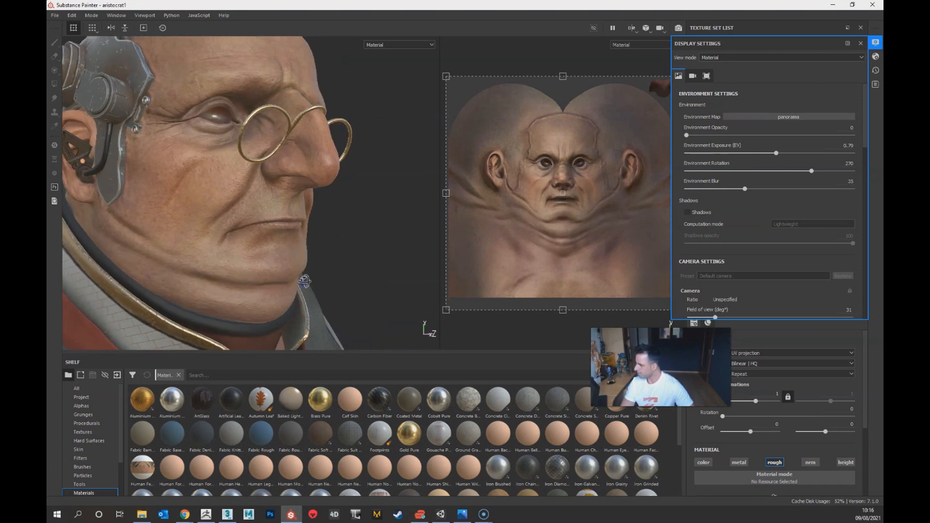
{"action": "right_click_drag", "start_coordinate": [291, 271], "coordinate": [256, 204], "text": "alt"}
{"action": "middle_click_drag", "start_coordinate": [251, 231], "coordinate": [285, 260], "text": "alt"}
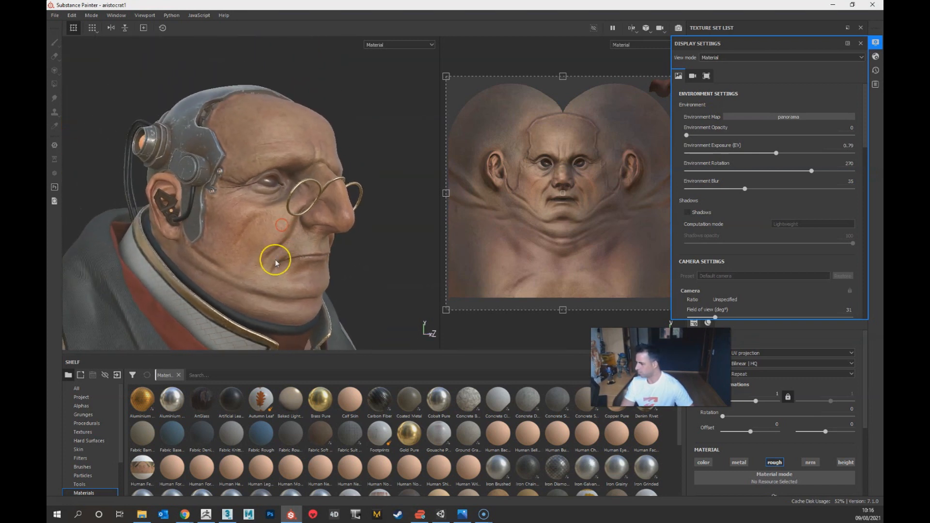
{"action": "left_click_drag", "start_coordinate": [275, 261], "coordinate": [255, 262], "text": "alt"}
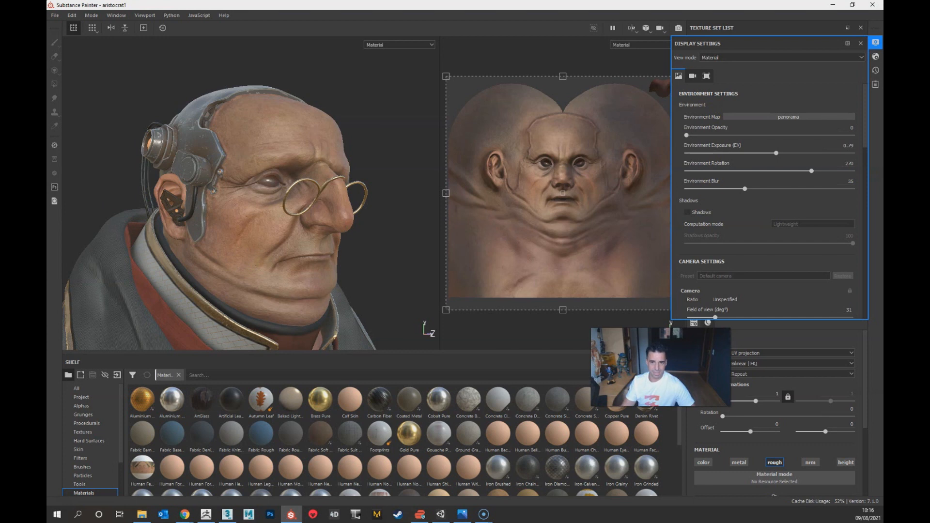
Step: Switch to Unity and examine the rendered aristocrat bust in the Indoors-Church scene from close up and farther back
{"action": "key", "text": "alt+Tab"}
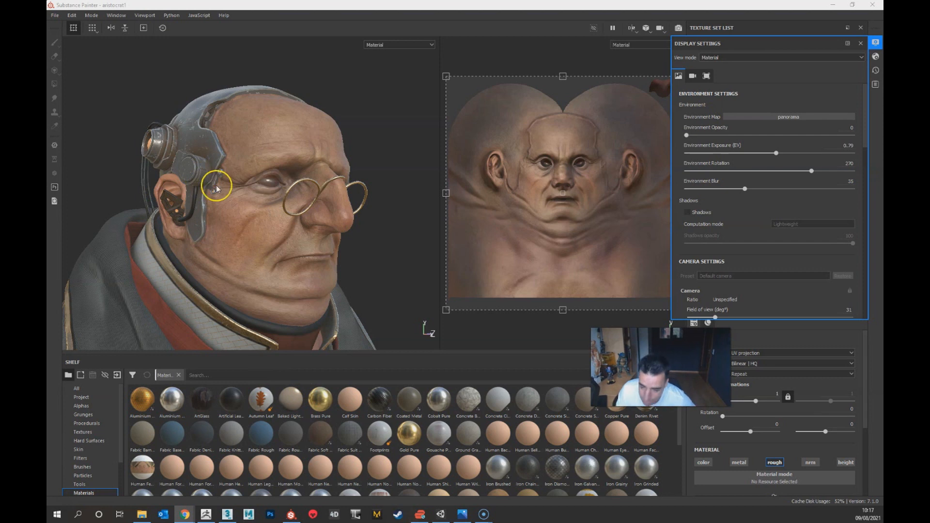
{"action": "left_click_drag", "start_coordinate": [215, 248], "coordinate": [155, 264], "text": "alt"}
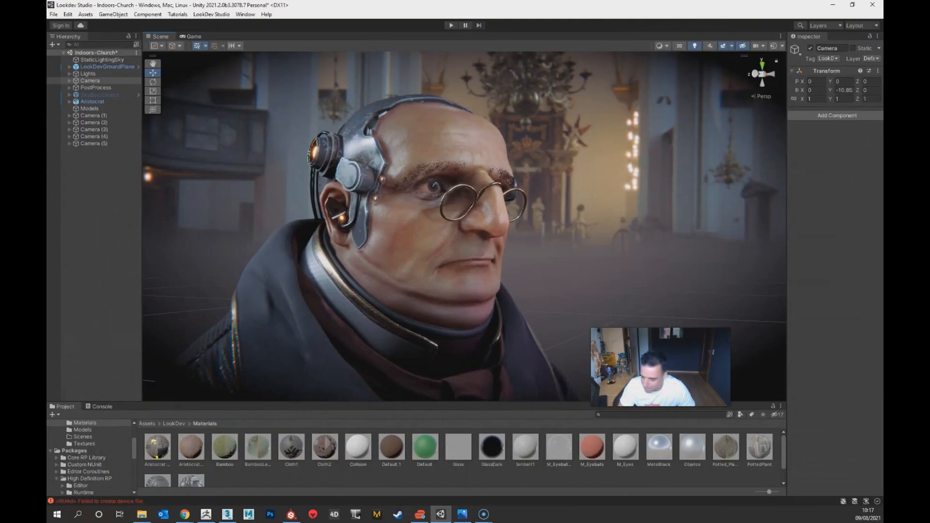
{"action": "left_click_drag", "start_coordinate": [206, 293], "coordinate": [502, 288], "text": "alt"}
{"action": "left_click_drag", "start_coordinate": [386, 266], "coordinate": [369, 270], "text": "alt"}
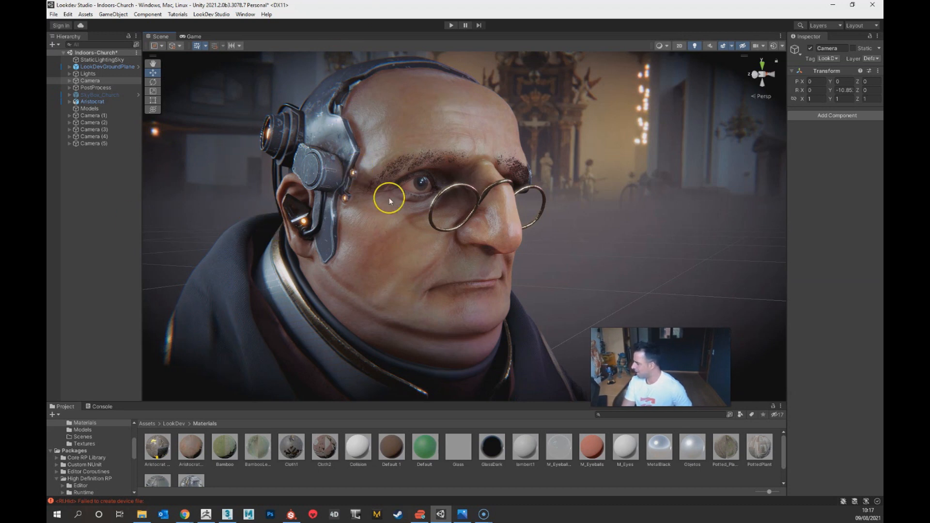
{"action": "left_click_drag", "start_coordinate": [451, 311], "coordinate": [405, 287], "text": "alt"}
{"action": "right_click_drag", "start_coordinate": [405, 286], "coordinate": [437, 333], "text": "alt"}
{"action": "right_click_drag", "start_coordinate": [454, 206], "coordinate": [466, 339], "text": "alt"}
{"action": "left_click_drag", "start_coordinate": [465, 337], "coordinate": [421, 324], "text": "alt"}
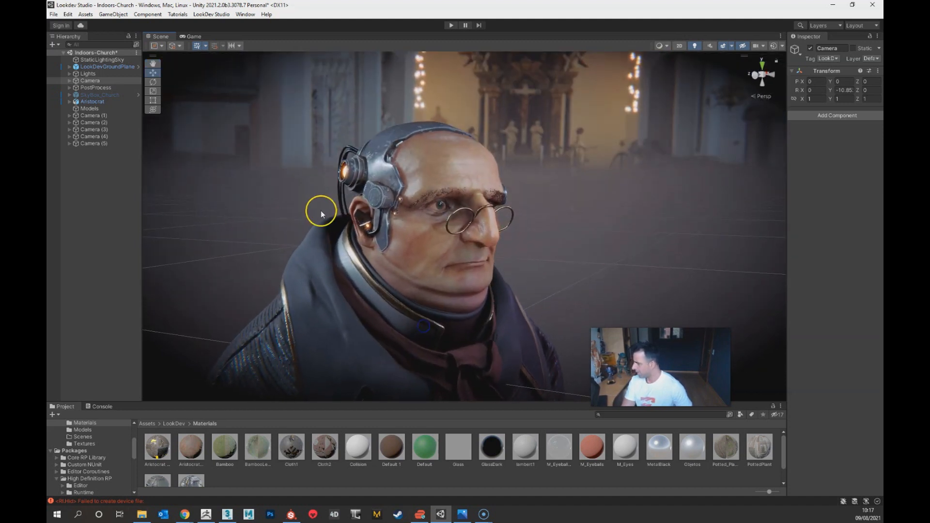
{"action": "left_click", "coordinate": [54, 14]}
{"action": "left_click", "coordinate": [75, 25]}
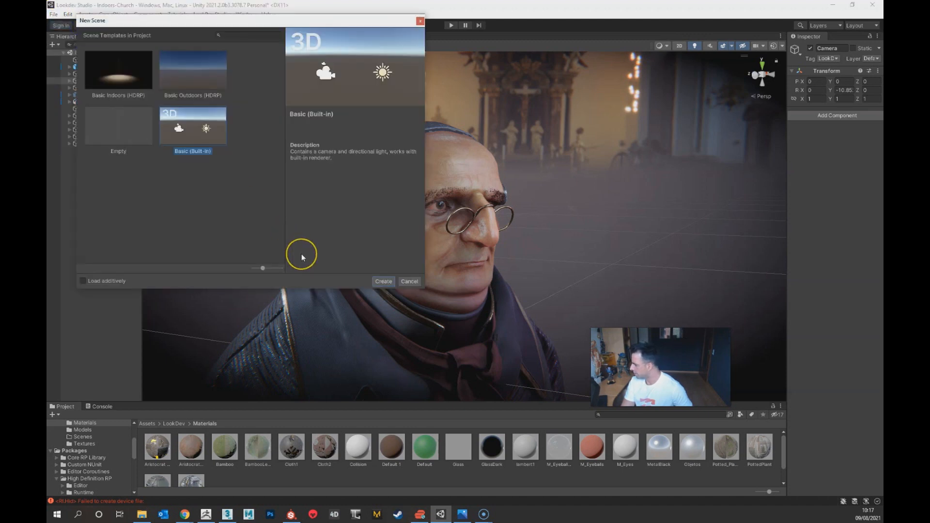
{"action": "left_click", "coordinate": [410, 281]}
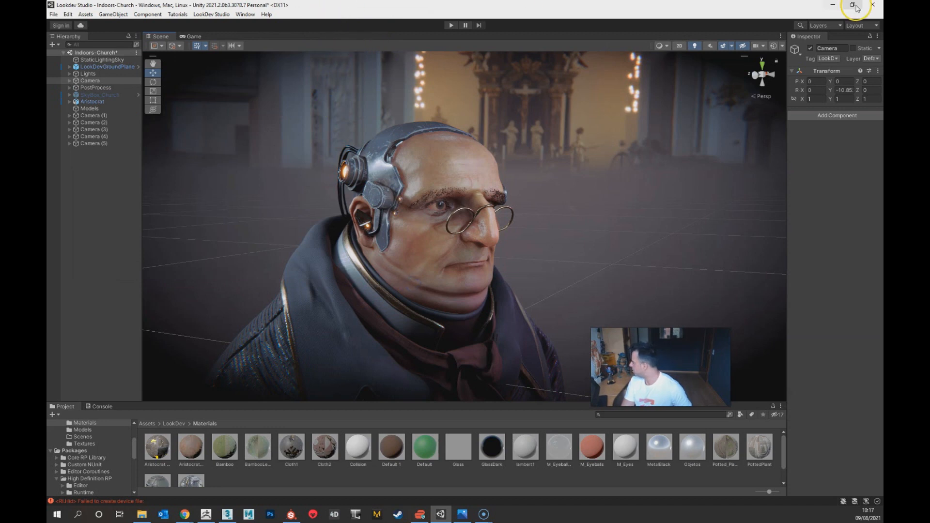
Step: Switch to the LookDev Studio thread on the Unity forum in Chrome and look back through the replies and import instructions
{"action": "left_click", "coordinate": [833, 5]}
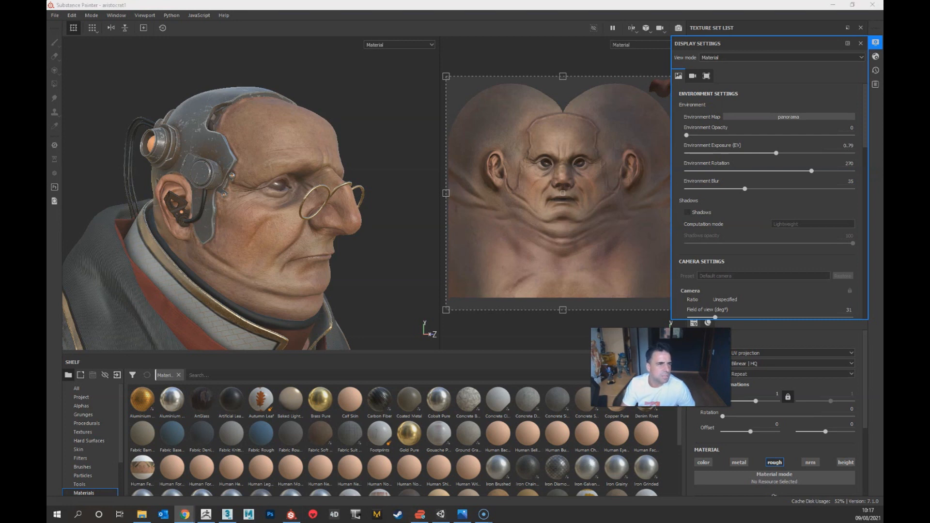
{"action": "mouse_move", "coordinate": [47, 271]}
{"action": "left_mouse_down"}
{"action": "mouse_move", "coordinate": [47, 226]}
{"action": "mouse_move", "coordinate": [226, 143]}
{"action": "left_mouse_up"}
{"action": "double_click", "coordinate": [225, 143]}
{"action": "scroll", "coordinate": [451, 352], "scroll_direction": "up", "scroll_amount": 6}
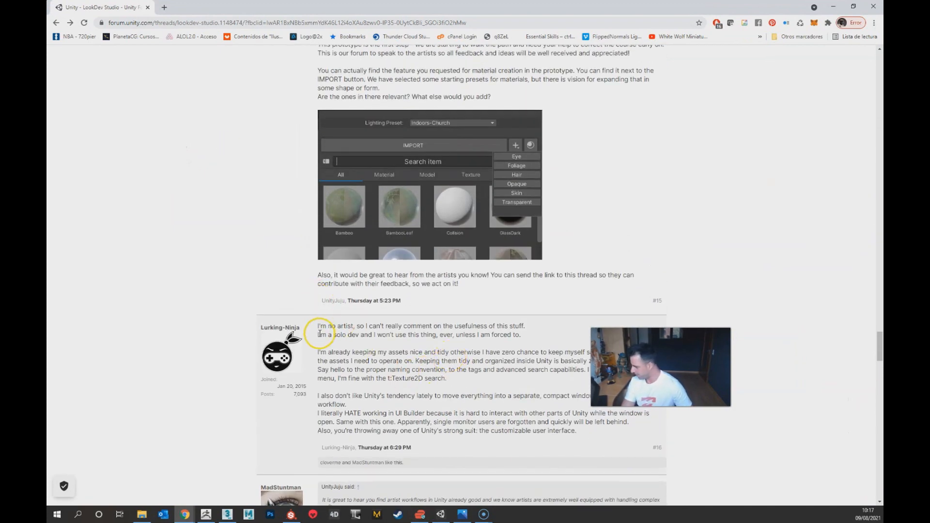
{"action": "scroll", "coordinate": [315, 320], "scroll_direction": "up", "scroll_amount": 15}
{"action": "scroll", "coordinate": [304, 312], "scroll_direction": "up", "scroll_amount": 20}
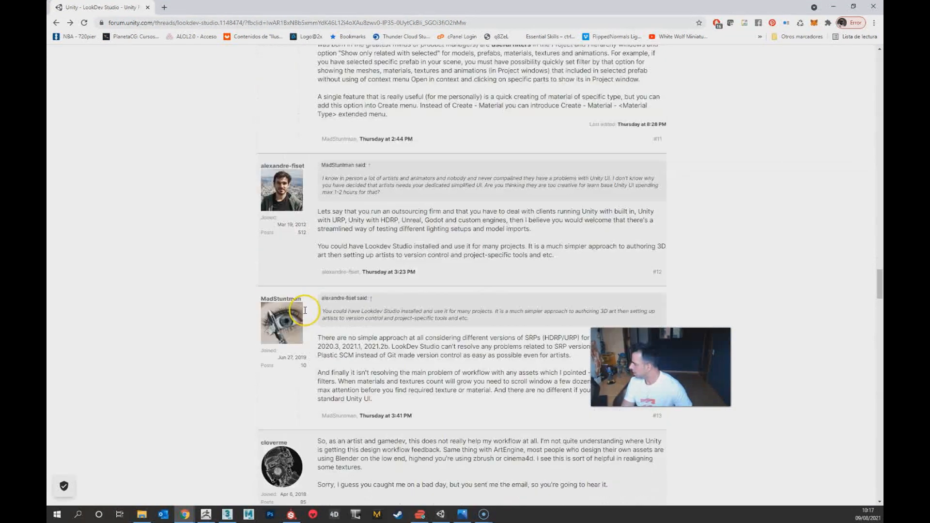
{"action": "scroll", "coordinate": [310, 300], "scroll_direction": "up", "scroll_amount": 15}
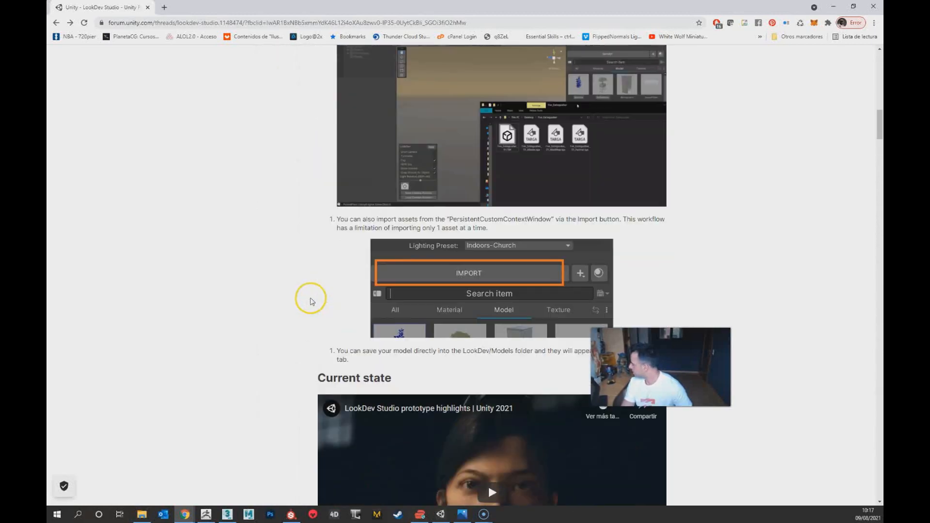
{"action": "right_click", "coordinate": [309, 356]}
{"action": "left_click", "coordinate": [178, 99]}
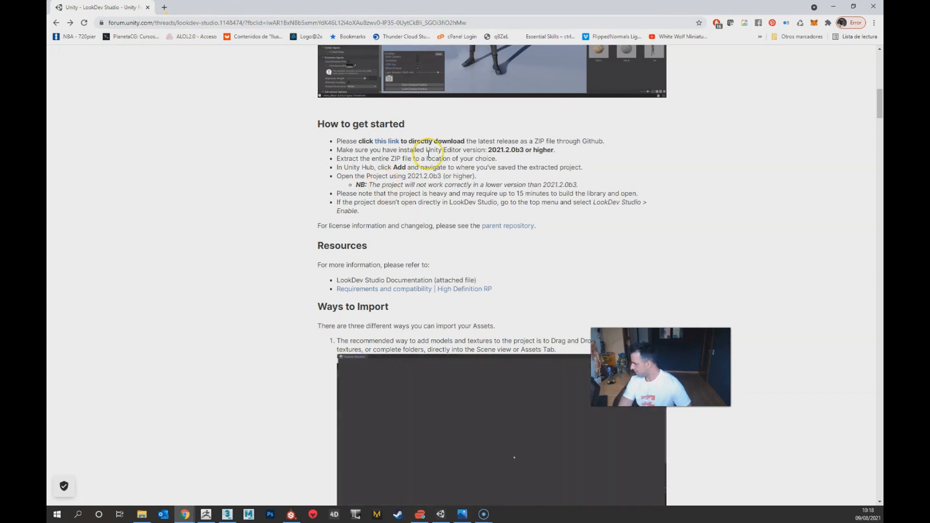
Step: Examine the LookDev Studio introduction, interface overview and How to get started instructions in the thread's first post
{"action": "scroll", "coordinate": [426, 242], "scroll_direction": "up", "scroll_amount": 15}
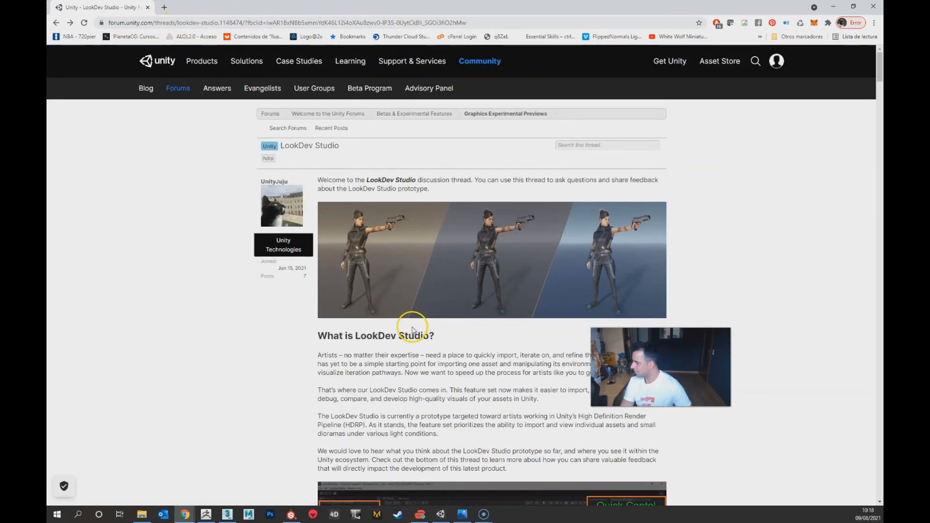
{"action": "left_click_drag", "start_coordinate": [339, 335], "coordinate": [352, 338]}
{"action": "left_click", "coordinate": [430, 334]}
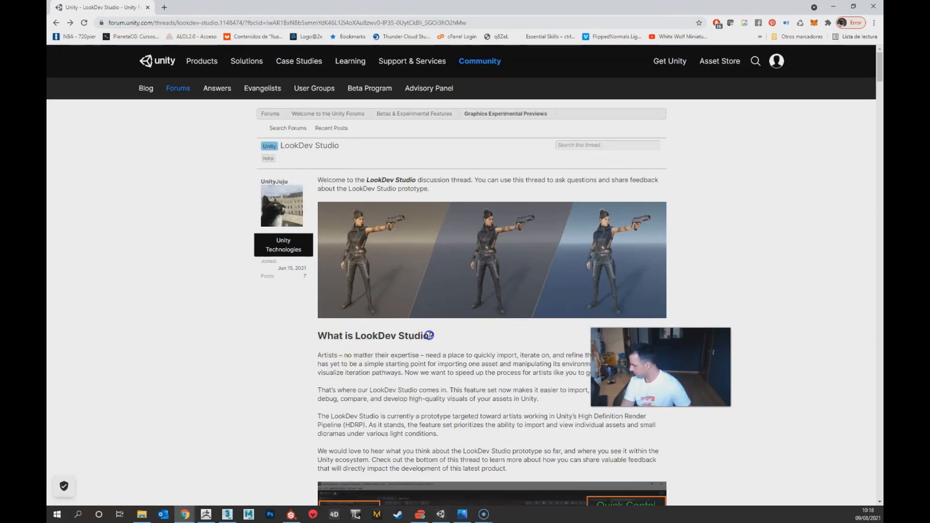
{"action": "scroll", "coordinate": [499, 378], "scroll_direction": "down", "scroll_amount": 8}
{"action": "scroll", "coordinate": [507, 375], "scroll_direction": "up", "scroll_amount": 3}
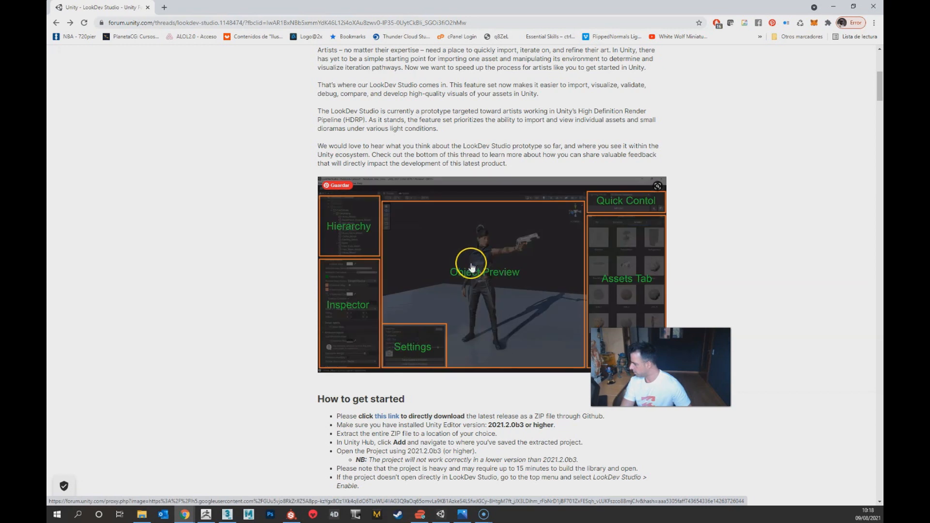
{"action": "scroll", "coordinate": [240, 349], "scroll_direction": "down", "scroll_amount": 2}
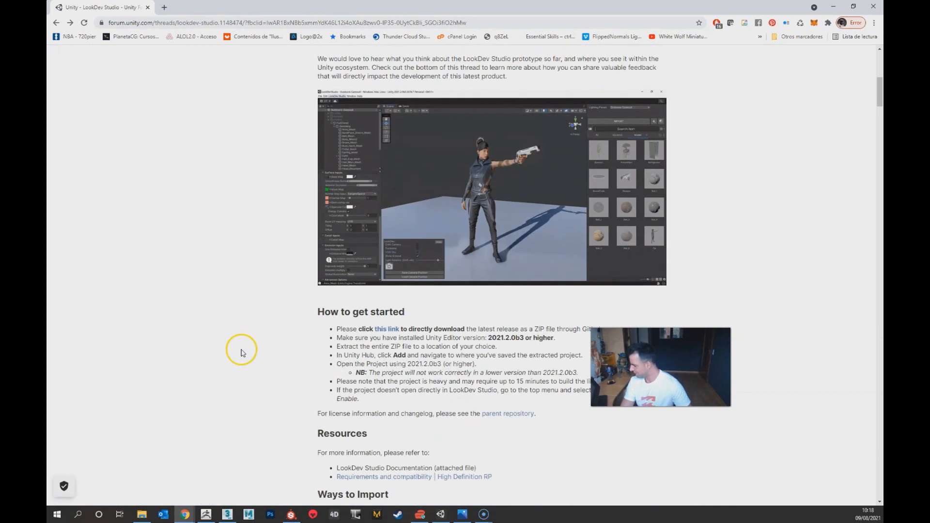
{"action": "scroll", "coordinate": [241, 349], "scroll_direction": "down", "scroll_amount": 1}
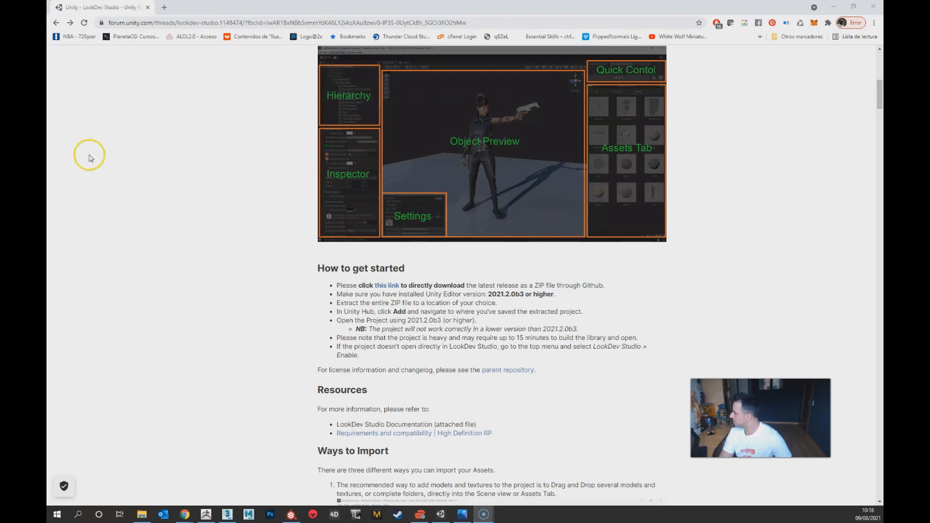
Step: Minimize the browser, Substance Painter and ZBrush windows to reach the downloaded LookDev Studio archive on the desktop
{"action": "left_click", "coordinate": [833, 7]}
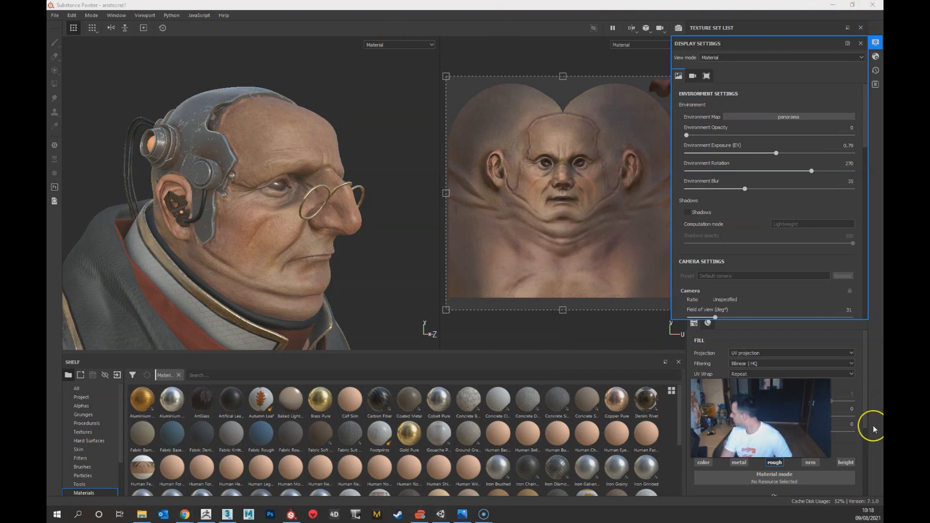
{"action": "left_click", "coordinate": [878, 517]}
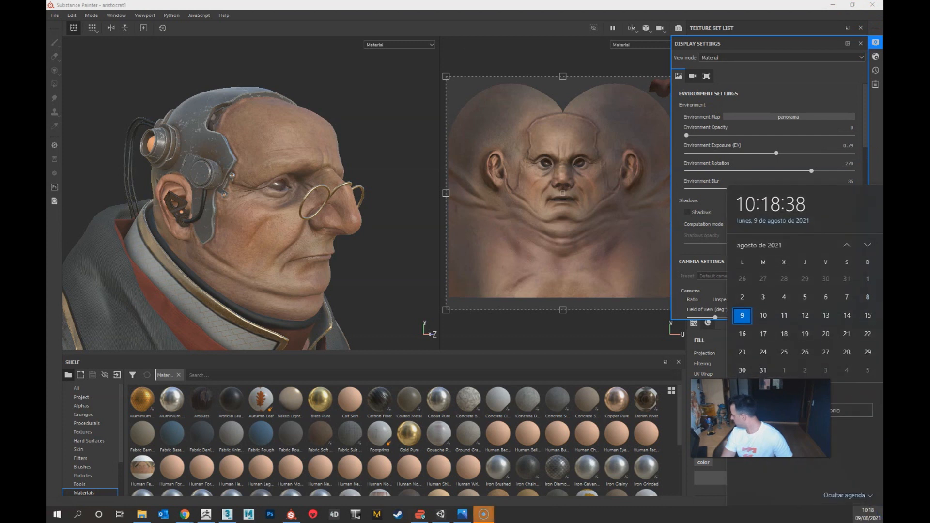
{"action": "left_click", "coordinate": [879, 516]}
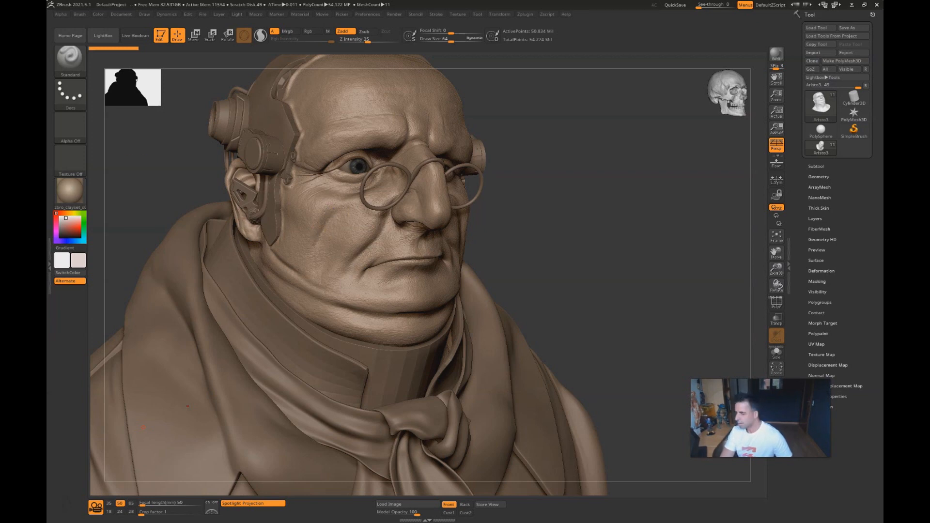
{"action": "left_click", "coordinate": [852, 4]}
{"action": "left_click_drag", "start_coordinate": [48, 281], "coordinate": [306, 238]}
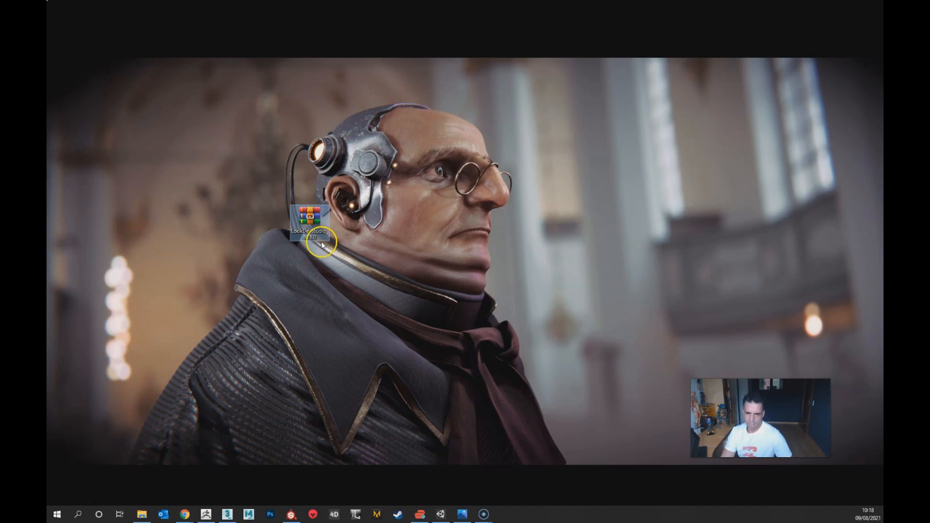
{"action": "left_click", "coordinate": [366, 283]}
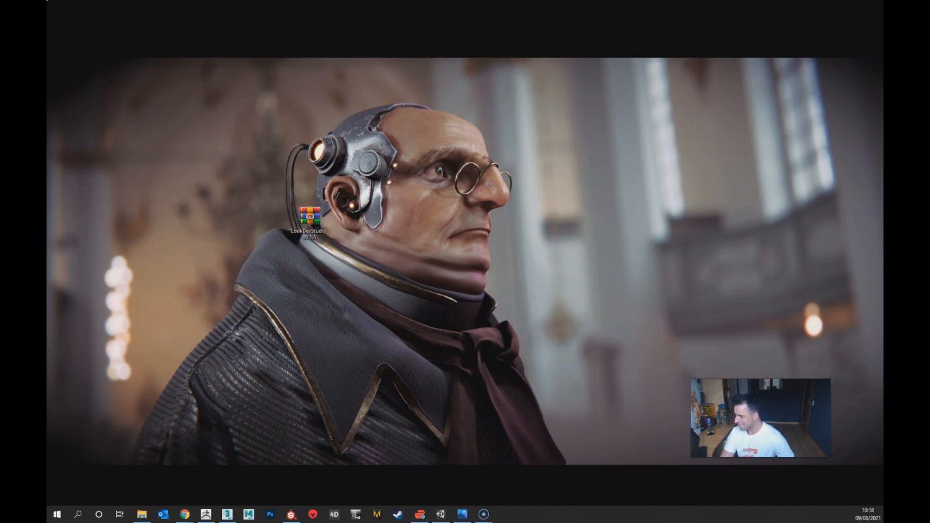
Step: Open the LookDevStudio_v0.1.0.zip archive, select all its folders and files, and bring up the extraction options
{"action": "double_click", "coordinate": [325, 227]}
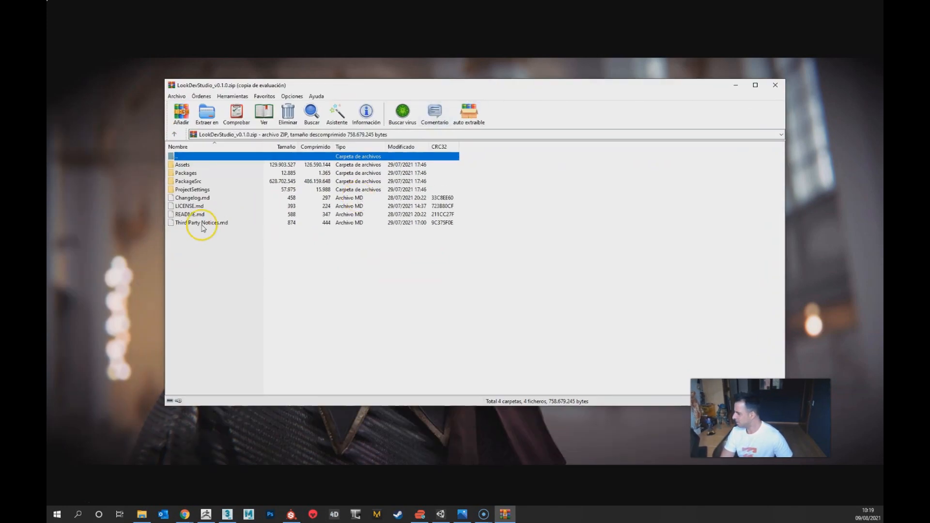
{"action": "left_click", "coordinate": [201, 224]}
{"action": "left_click", "coordinate": [182, 164], "text": "shift"}
{"action": "left_click", "coordinate": [207, 114]}
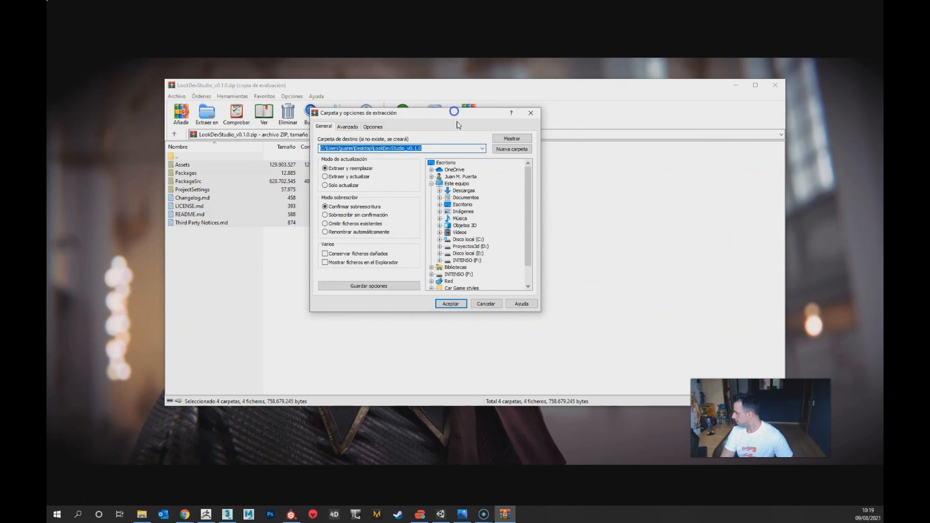
Step: Extract the archive contents to the new folder D:\Proyectos en proceso\Aristocrat Lookdev and close the archive
{"action": "left_click", "coordinate": [483, 247]}
{"action": "left_click", "coordinate": [494, 253]}
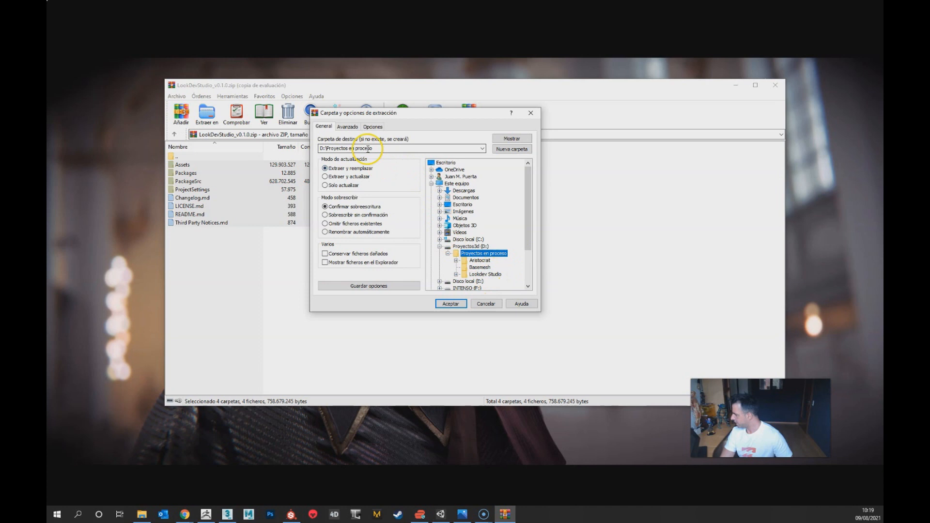
{"action": "left_click", "coordinate": [384, 149]}
{"action": "type", "text": "\\"}
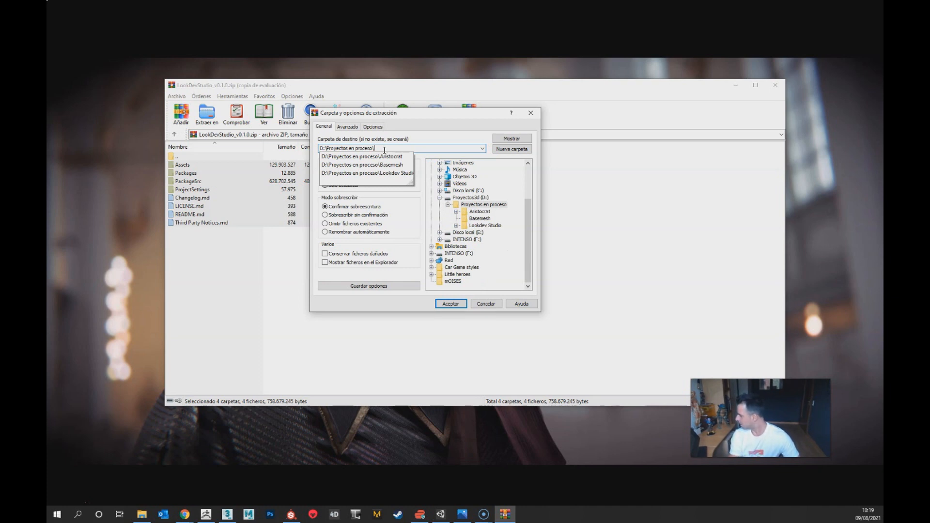
{"action": "type", "text": "Aristocrat Lookdev"}
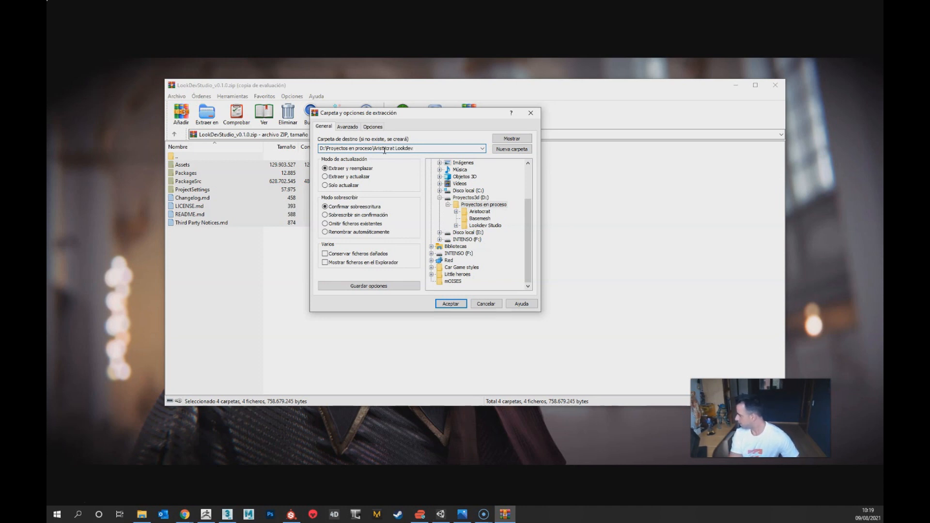
{"action": "key", "text": "Return"}
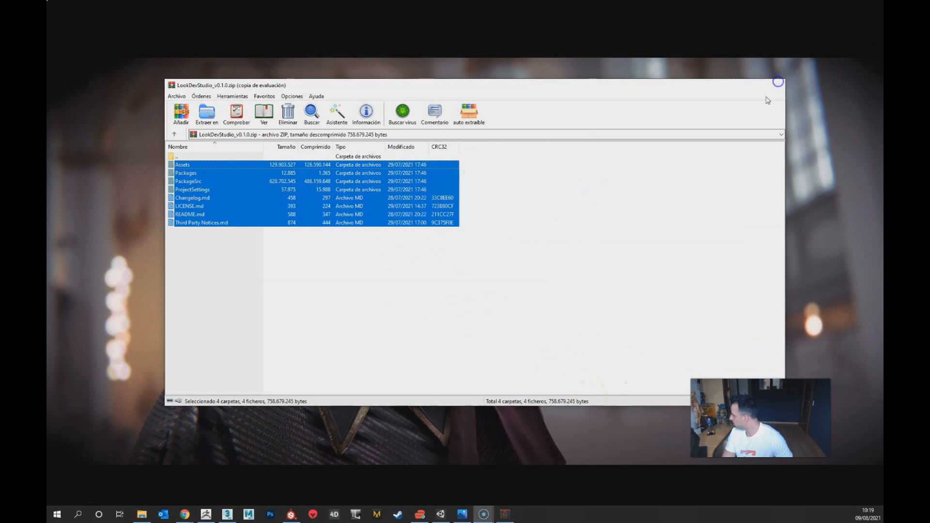
{"action": "left_click", "coordinate": [778, 83]}
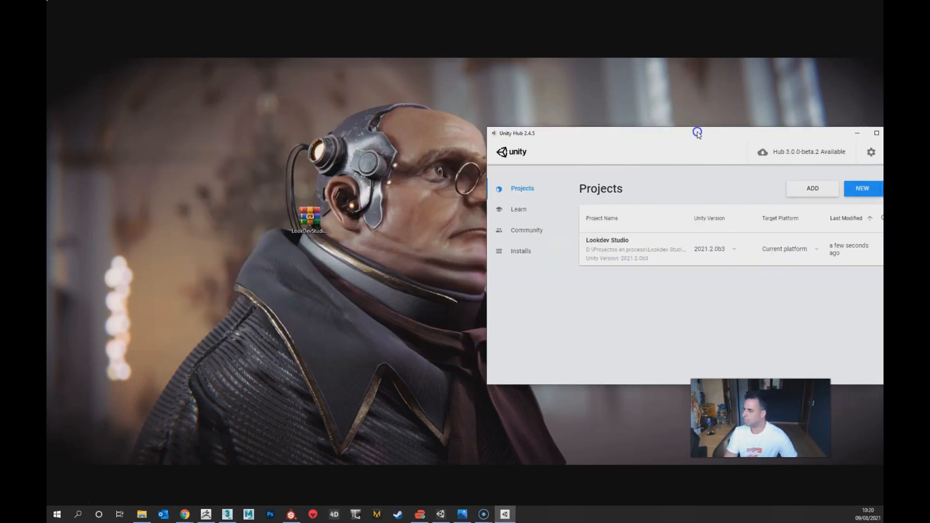
Step: Maximize Unity Hub and add the Aristocrat Lookdev folder from Proyectos en proceso as a project
{"action": "left_click_drag", "start_coordinate": [696, 129], "coordinate": [297, 93]}
{"action": "double_click", "coordinate": [297, 93]}
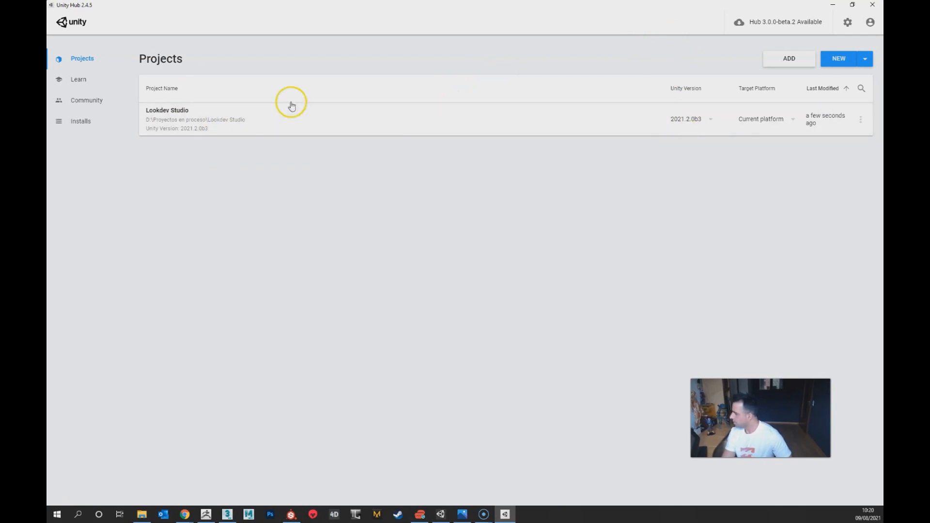
{"action": "left_click", "coordinate": [789, 59]}
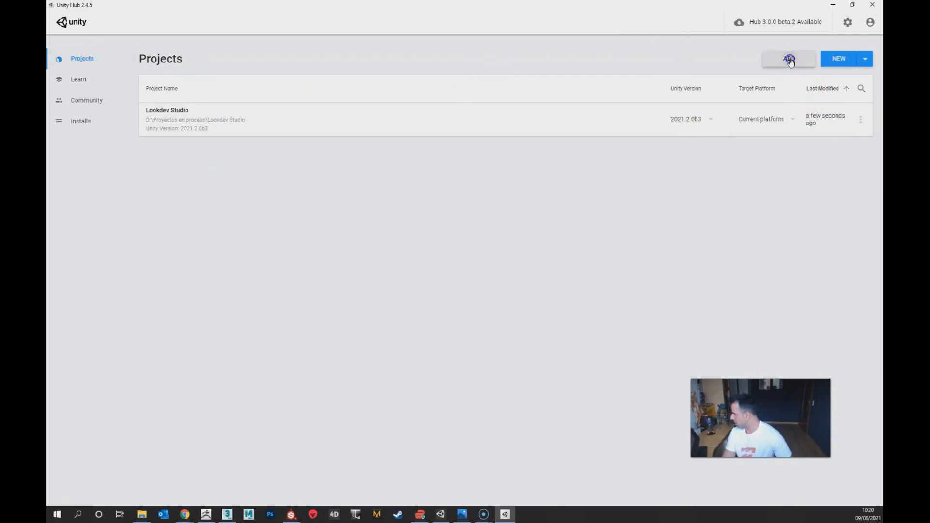
{"action": "left_click", "coordinate": [223, 83]}
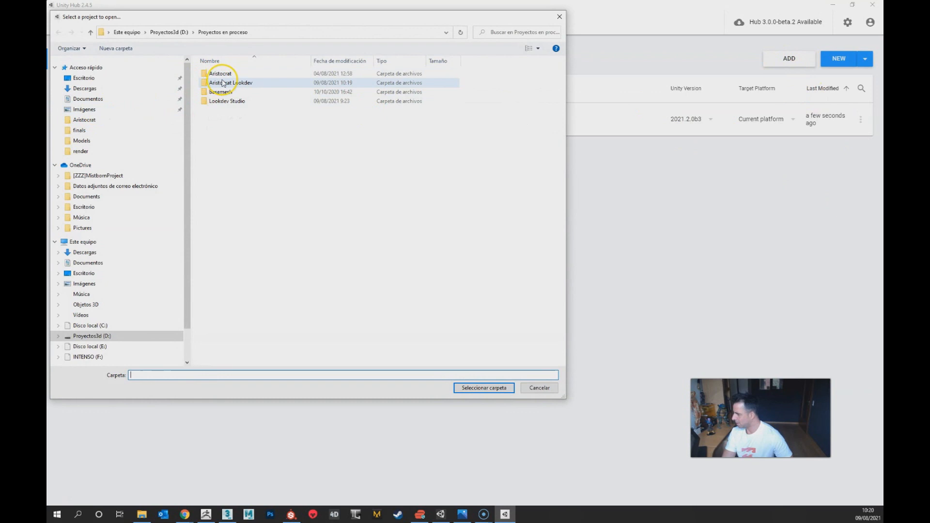
{"action": "left_click", "coordinate": [247, 84]}
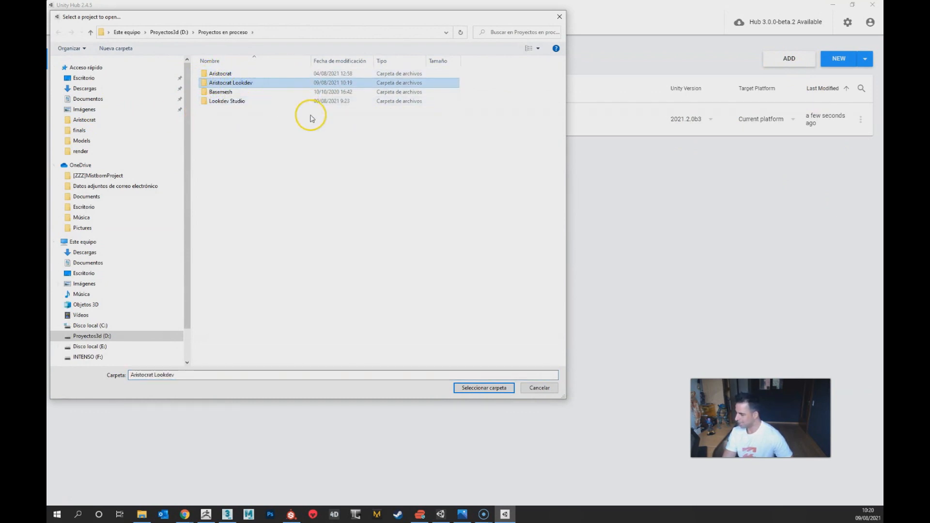
{"action": "left_click", "coordinate": [495, 390]}
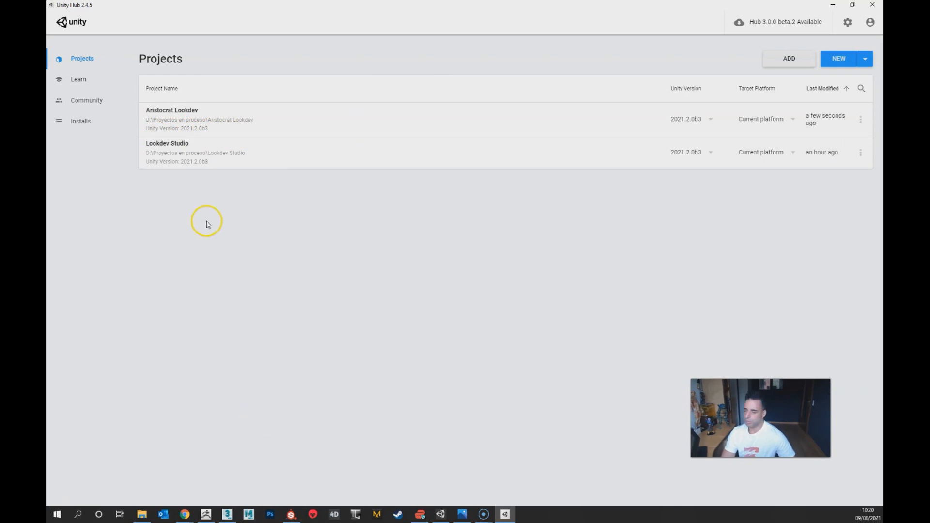
Step: Open the Aristocrat Lookdev project in Unity and enlarge the Scene view by shrinking the Project and Hierarchy areas
{"action": "left_click", "coordinate": [199, 118]}
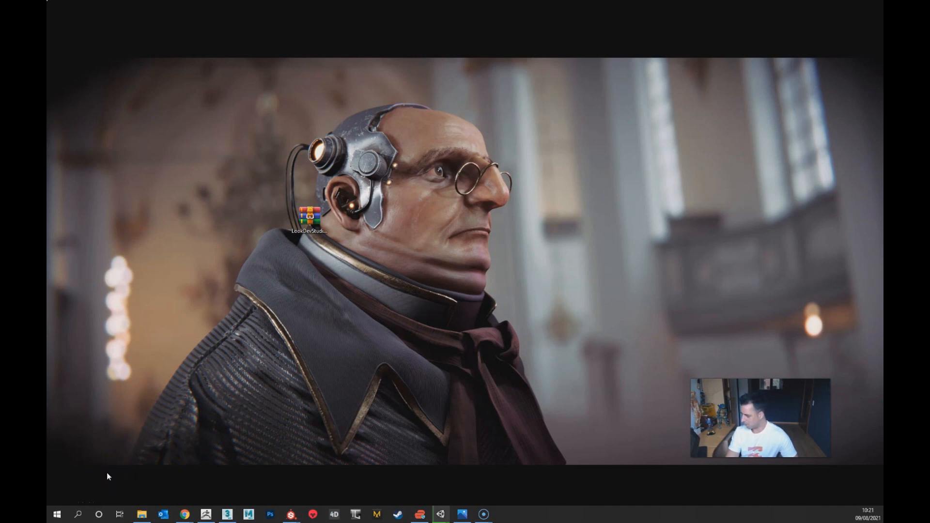
{"action": "left_click", "coordinate": [67, 503]}
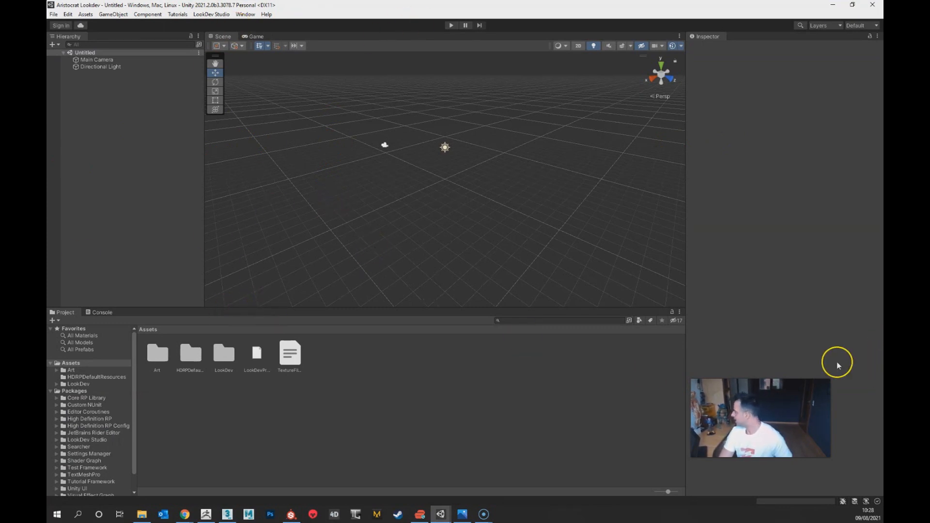
{"action": "left_click_drag", "start_coordinate": [337, 307], "coordinate": [339, 406]}
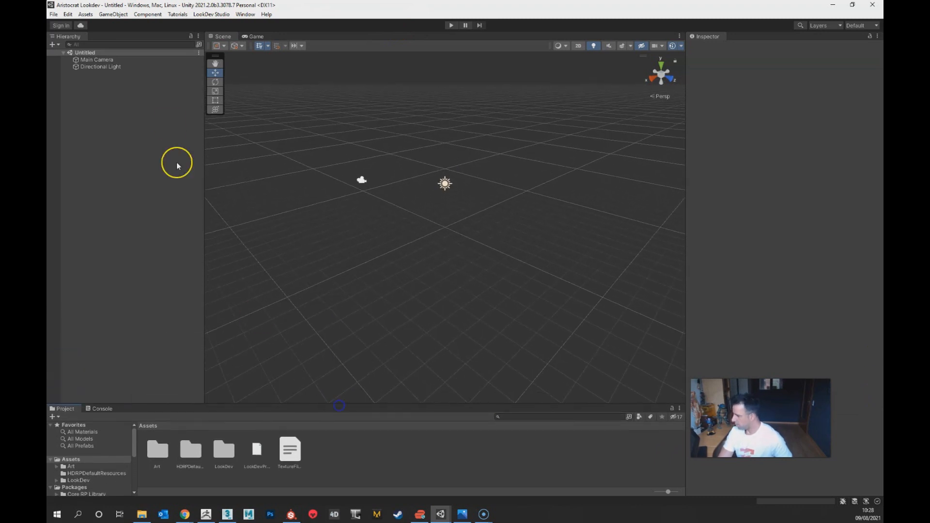
{"action": "left_click_drag", "start_coordinate": [204, 150], "coordinate": [189, 151]}
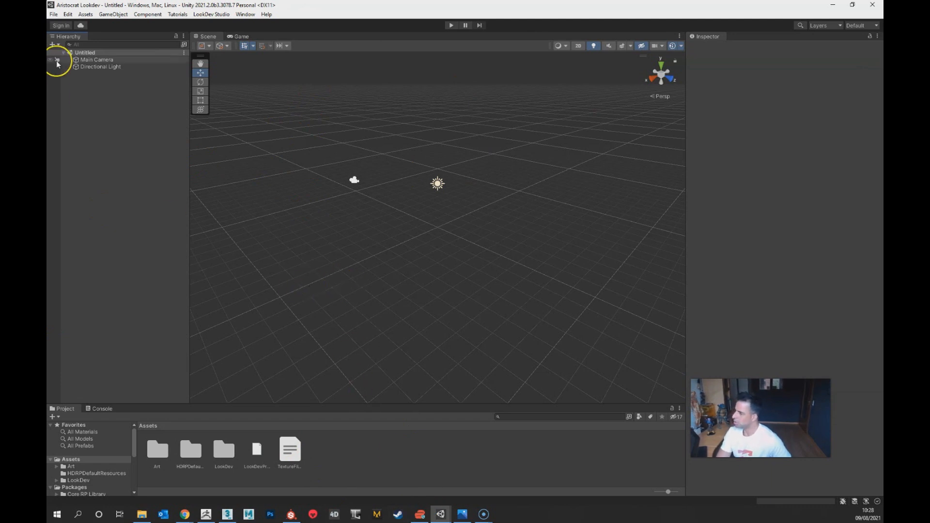
Step: Enable LookDev Studio mode for the Aristocrat Lookdev project
{"action": "left_click", "coordinate": [211, 14]}
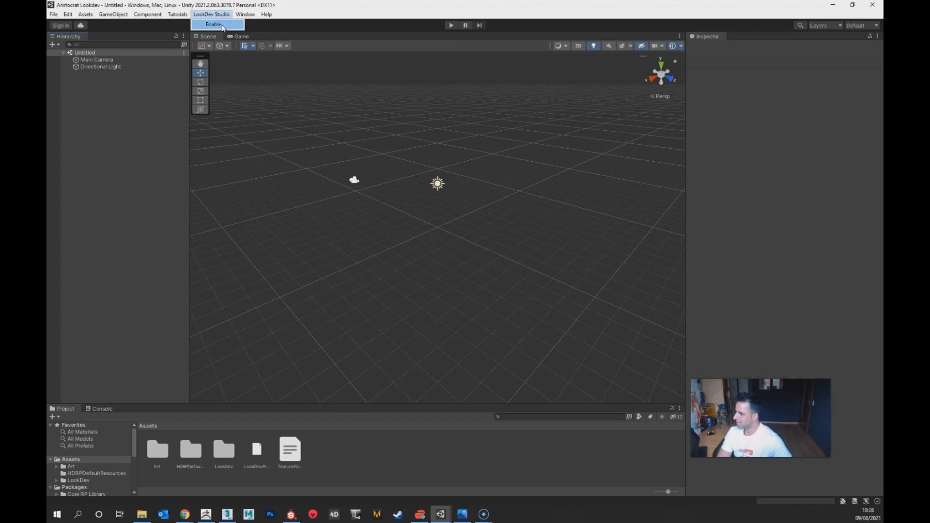
{"action": "left_click", "coordinate": [222, 25]}
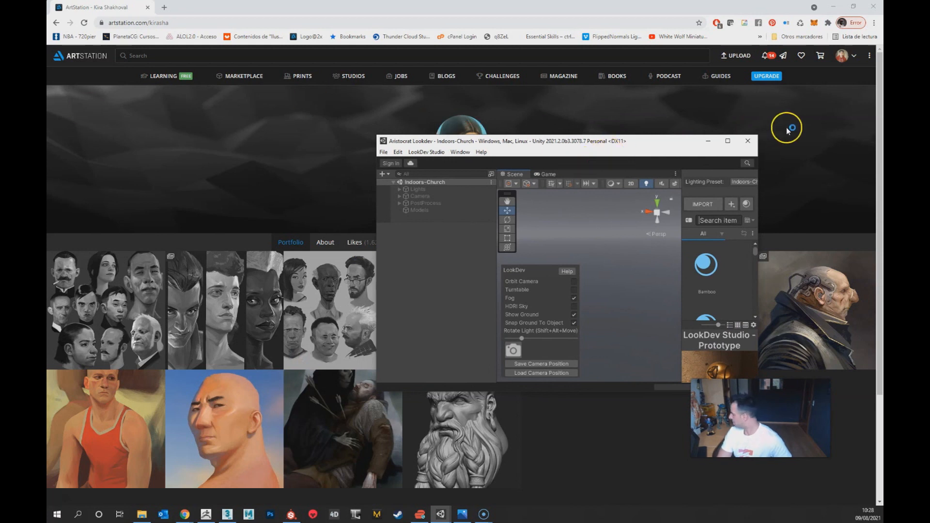
Step: Maximize the Aristocrat Lookdev window and widen the Scene view by narrowing the Hierarchy
{"action": "left_click", "coordinate": [730, 143]}
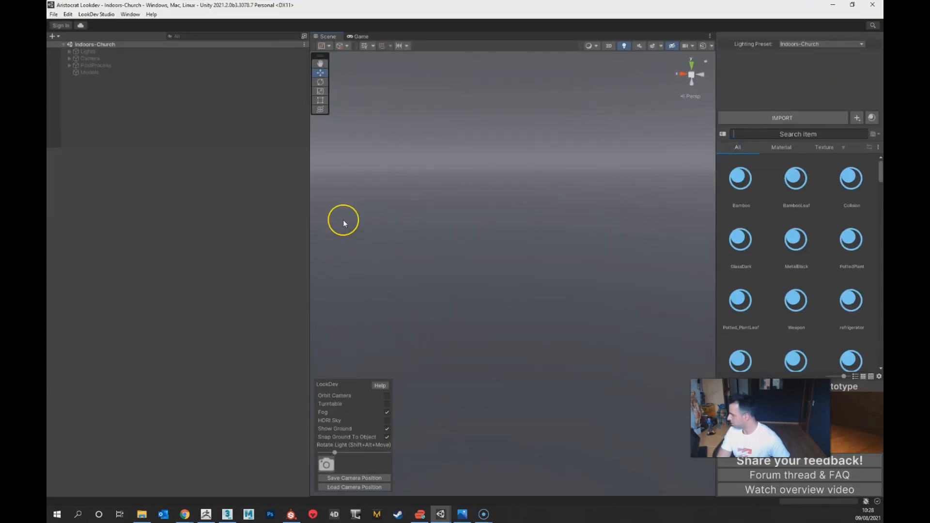
{"action": "left_click_drag", "start_coordinate": [310, 223], "coordinate": [179, 224]}
{"action": "left_click_drag", "start_coordinate": [760, 418], "coordinate": [633, 440]}
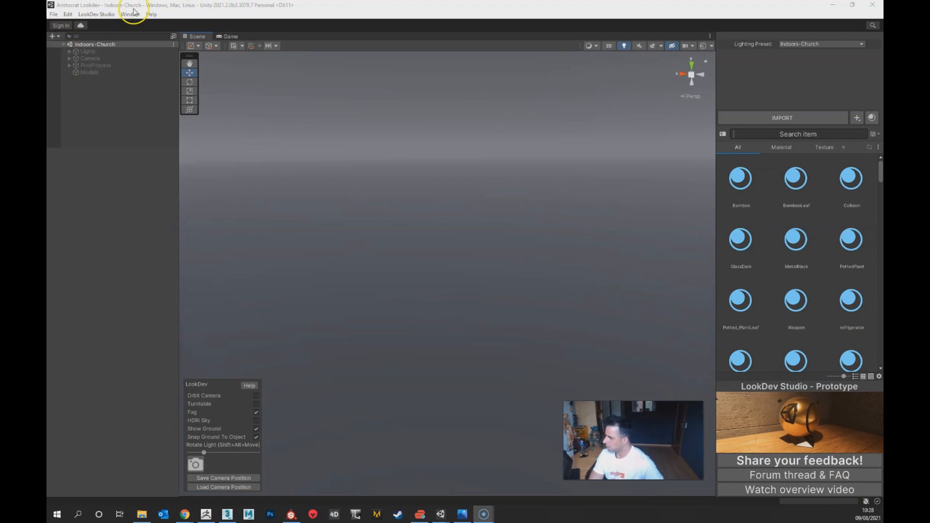
{"action": "left_click", "coordinate": [89, 73]}
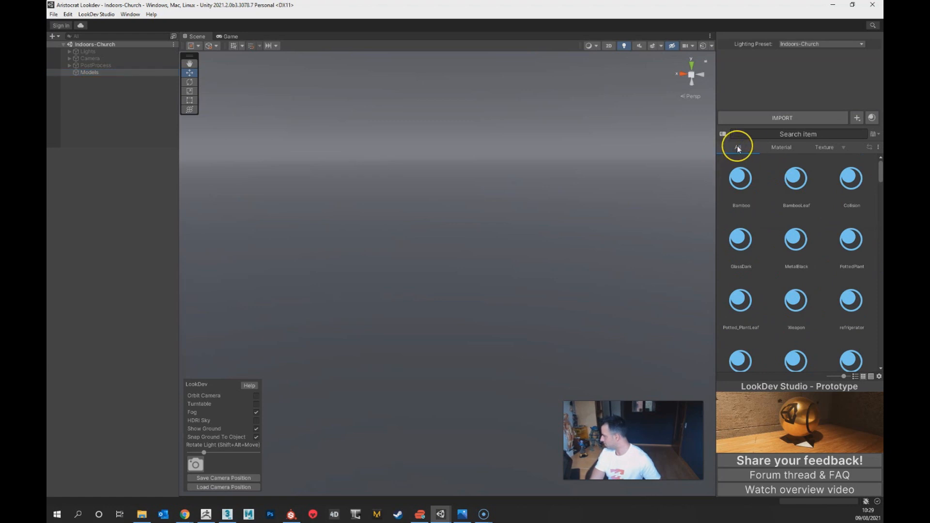
Step: Browse the asset library's material and texture categories, widen the library area and show the model assets
{"action": "scroll", "coordinate": [795, 266], "scroll_direction": "down", "scroll_amount": 10}
{"action": "scroll", "coordinate": [796, 268], "scroll_direction": "down", "scroll_amount": 10}
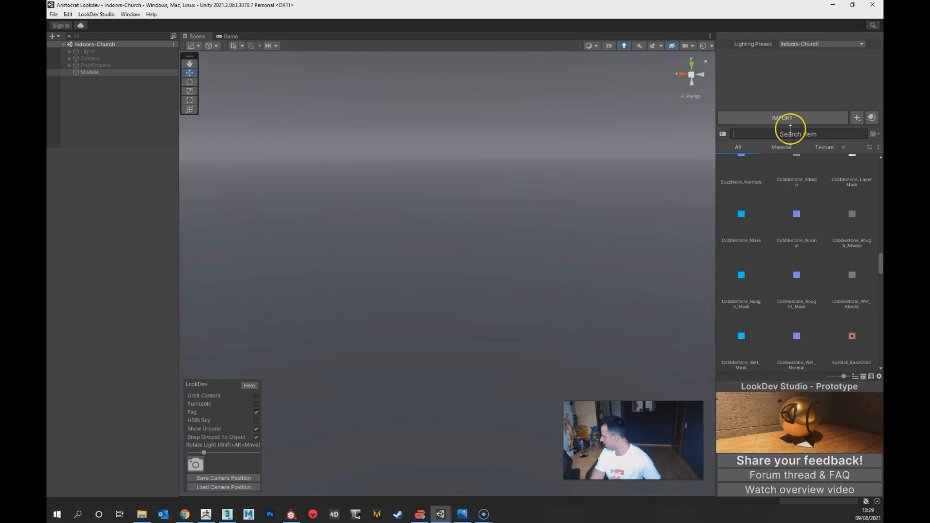
{"action": "left_click", "coordinate": [782, 147]}
{"action": "scroll", "coordinate": [808, 228], "scroll_direction": "up", "scroll_amount": 2}
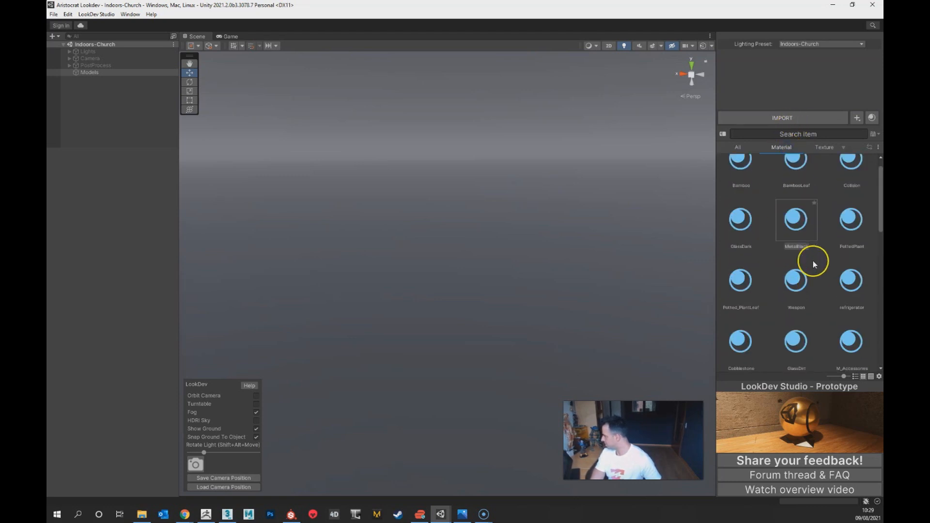
{"action": "left_click", "coordinate": [822, 147]}
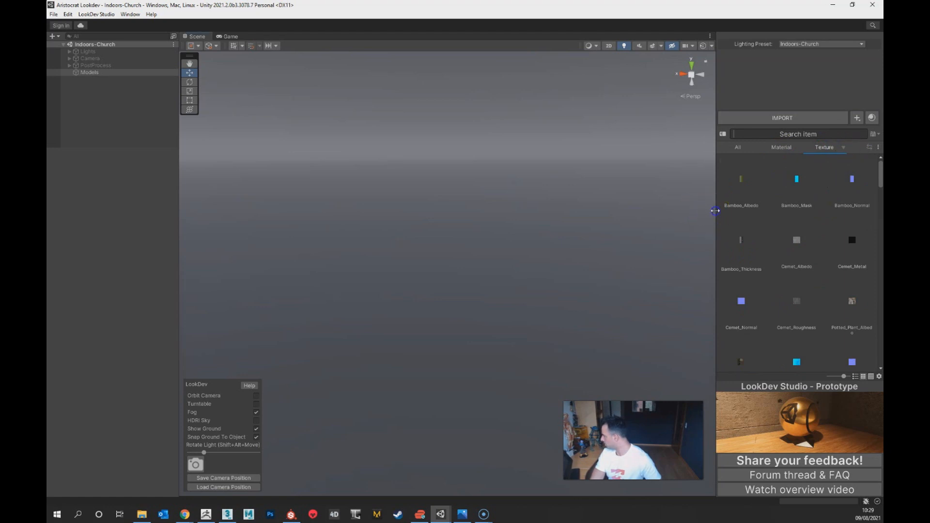
{"action": "left_click_drag", "start_coordinate": [716, 210], "coordinate": [627, 202]}
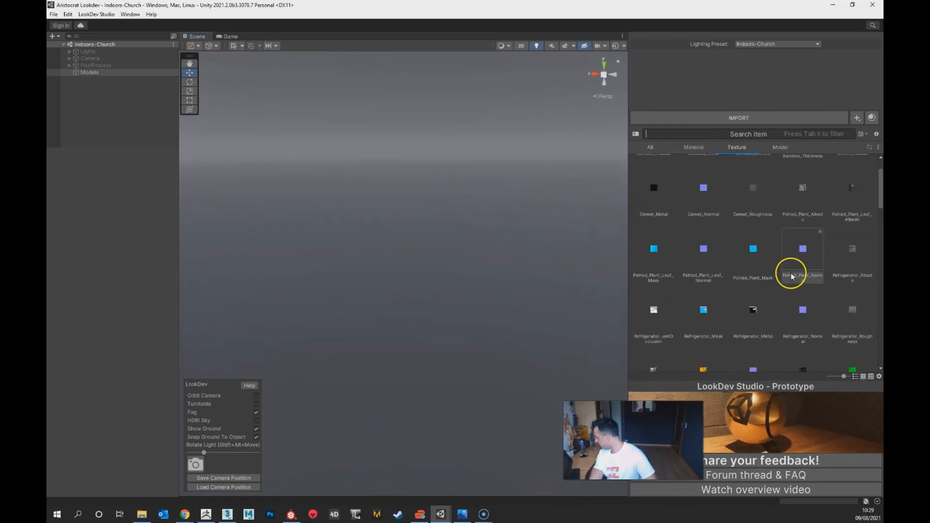
{"action": "left_click", "coordinate": [778, 147]}
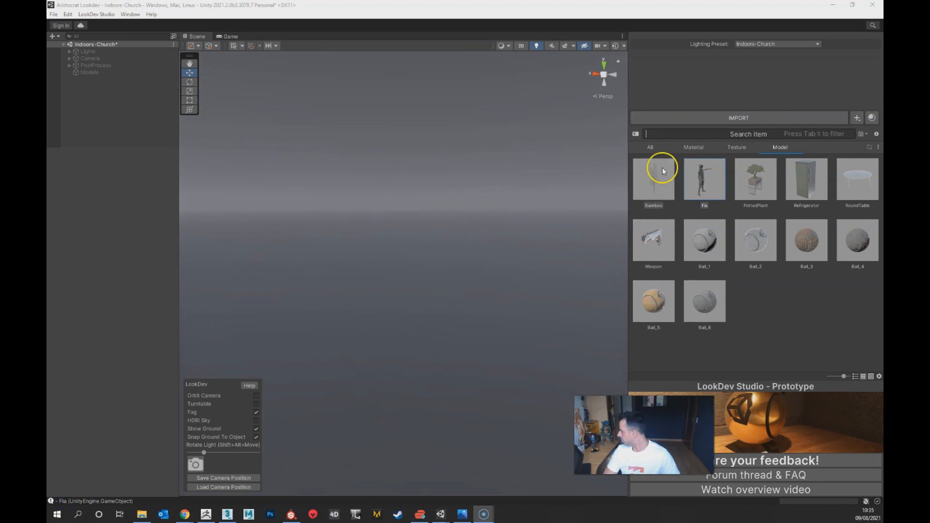
Step: Review the library's asset categories and place the Fia character model in the scene
{"action": "left_click", "coordinate": [695, 146]}
{"action": "left_click", "coordinate": [738, 146]}
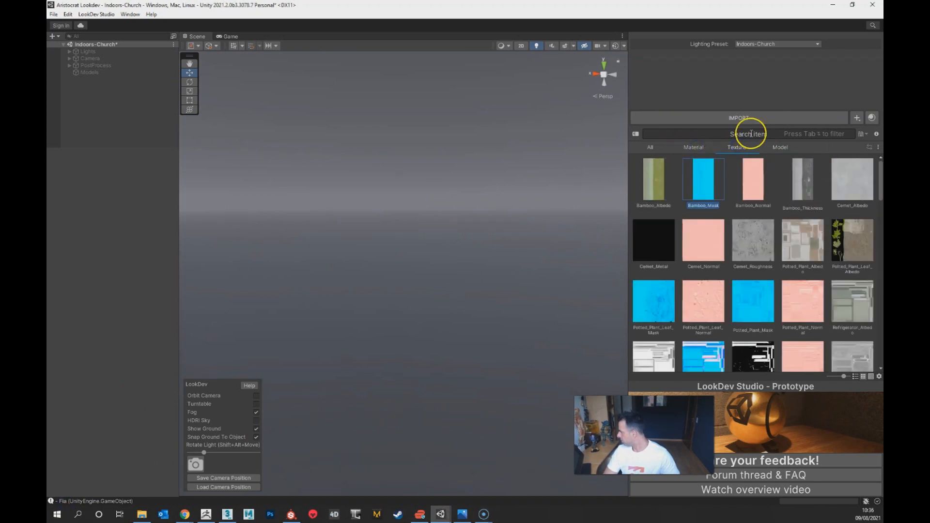
{"action": "left_click", "coordinate": [650, 147]}
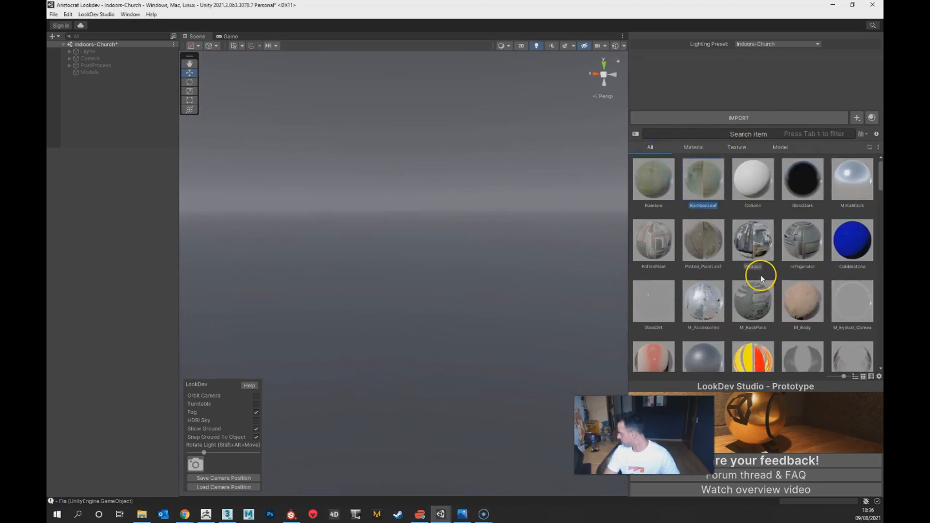
{"action": "left_click", "coordinate": [743, 151]}
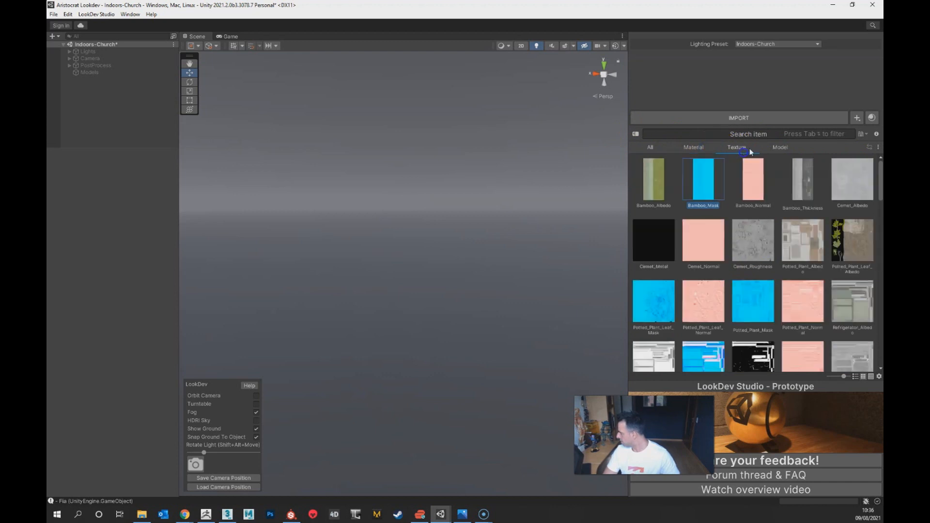
{"action": "left_click", "coordinate": [780, 148]}
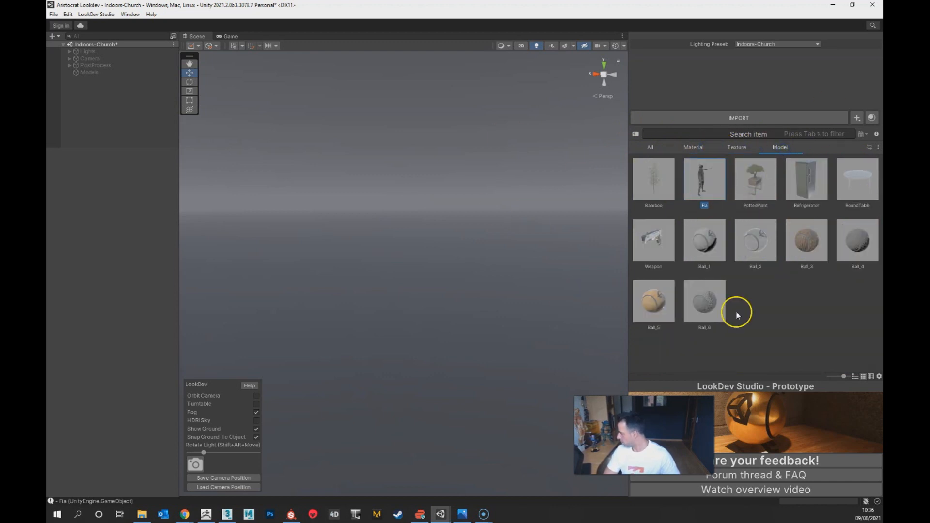
{"action": "mouse_move", "coordinate": [706, 199]}
{"action": "left_mouse_down"}
{"action": "mouse_move", "coordinate": [239, 237]}
{"action": "mouse_move", "coordinate": [446, 328]}
{"action": "mouse_move", "coordinate": [390, 308]}
{"action": "left_mouse_up"}
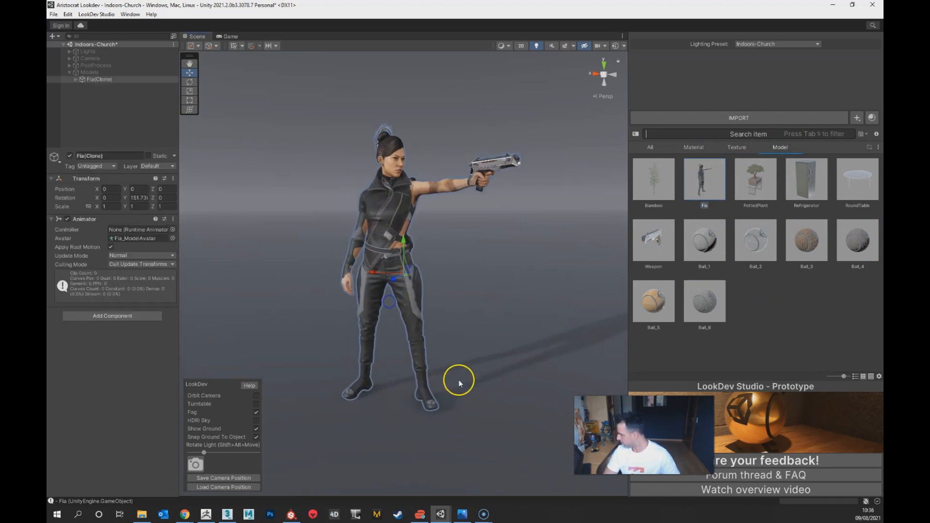
Step: Examine the Fia character in the Scene view, from the face and tattooed arm to the full body
{"action": "left_click", "coordinate": [478, 270]}
{"action": "mouse_move", "coordinate": [478, 214]}
{"action": "left_mouse_down", "text": "alt"}
{"action": "mouse_move", "coordinate": [430, 247]}
{"action": "mouse_move", "coordinate": [532, 240]}
{"action": "mouse_move", "coordinate": [383, 233]}
{"action": "left_mouse_up", "text": "alt"}
{"action": "right_click_drag", "start_coordinate": [448, 387], "coordinate": [465, 475], "text": "alt"}
{"action": "middle_click_drag", "start_coordinate": [466, 245], "coordinate": [426, 453], "text": "alt"}
{"action": "right_click_drag", "start_coordinate": [415, 382], "coordinate": [399, 438], "text": "alt"}
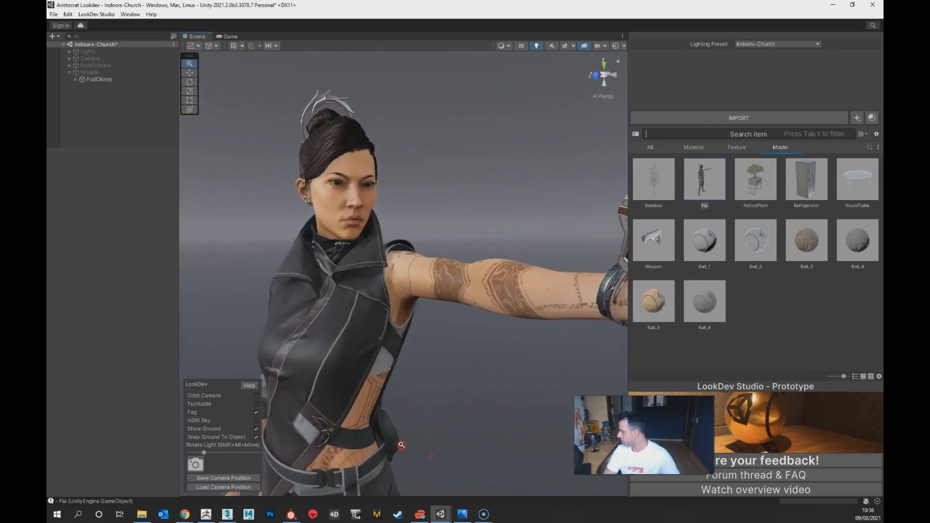
{"action": "right_click_drag", "start_coordinate": [422, 298], "coordinate": [417, 353], "text": "alt"}
{"action": "left_click_drag", "start_coordinate": [464, 157], "coordinate": [515, 230], "text": "alt"}
{"action": "right_click_drag", "start_coordinate": [515, 231], "coordinate": [479, 380], "text": "alt"}
{"action": "left_click_drag", "start_coordinate": [481, 318], "coordinate": [529, 289], "text": "alt"}
{"action": "right_click_drag", "start_coordinate": [528, 290], "coordinate": [417, 310], "text": "alt"}
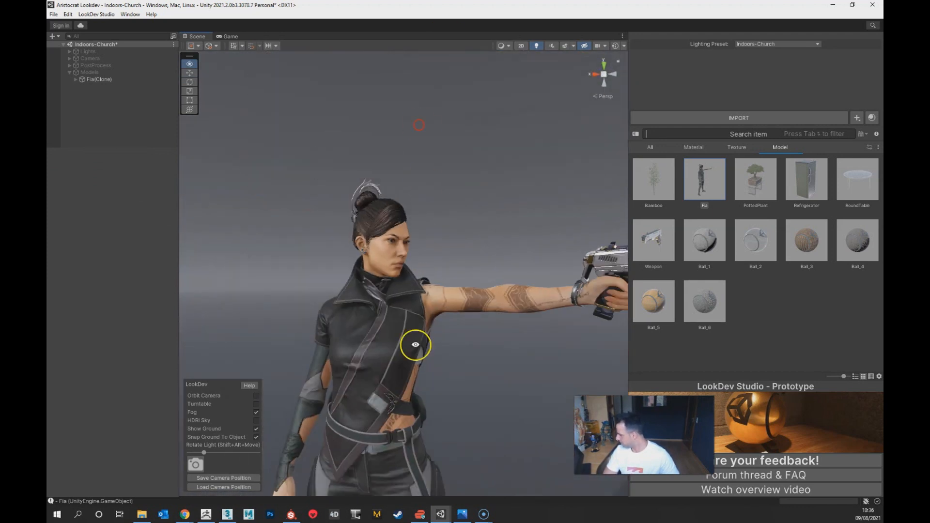
{"action": "middle_click_drag", "start_coordinate": [415, 344], "coordinate": [404, 213], "text": "alt"}
{"action": "middle_click_drag", "start_coordinate": [402, 307], "coordinate": [429, 206], "text": "alt"}
{"action": "scroll", "coordinate": [417, 333], "scroll_direction": "down", "scroll_amount": 8, "text": "alt"}
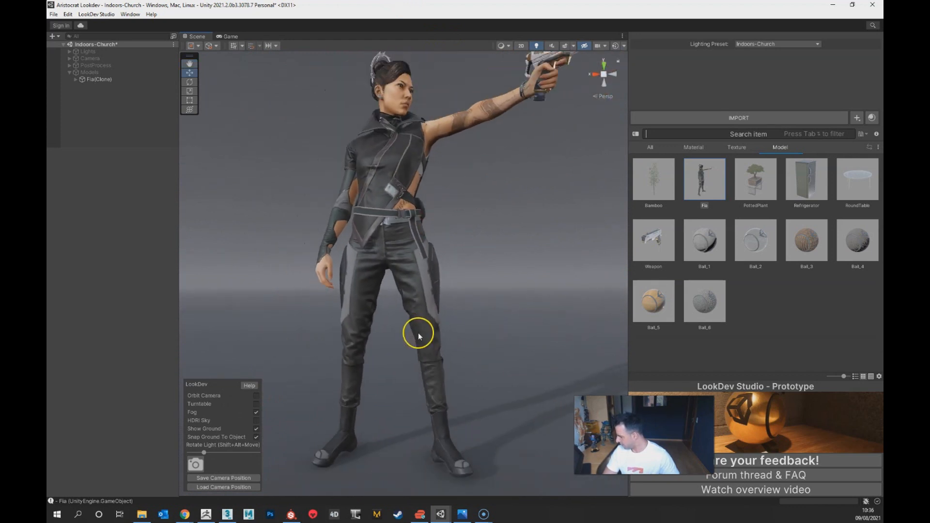
{"action": "left_click_drag", "start_coordinate": [425, 370], "coordinate": [429, 262], "text": "alt"}
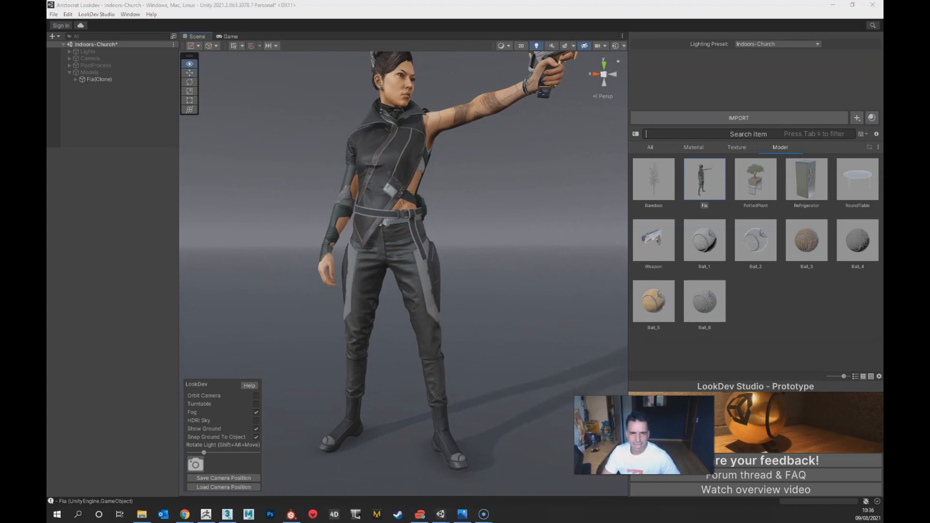
Step: Switch to the browser and look through the Fia (Unity Lookdev Prototype) renders on ArtStation
{"action": "key", "text": "alt+Tab"}
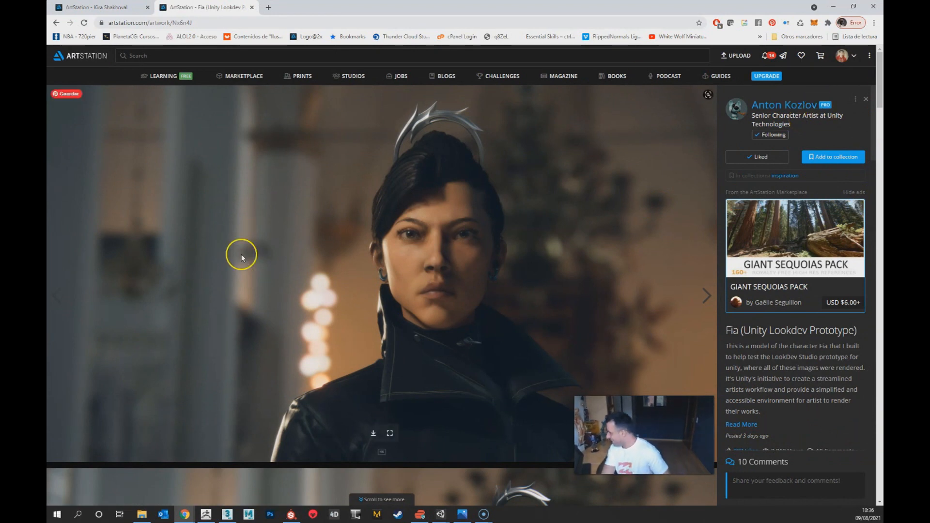
{"action": "scroll", "coordinate": [419, 348], "scroll_direction": "down", "scroll_amount": 7}
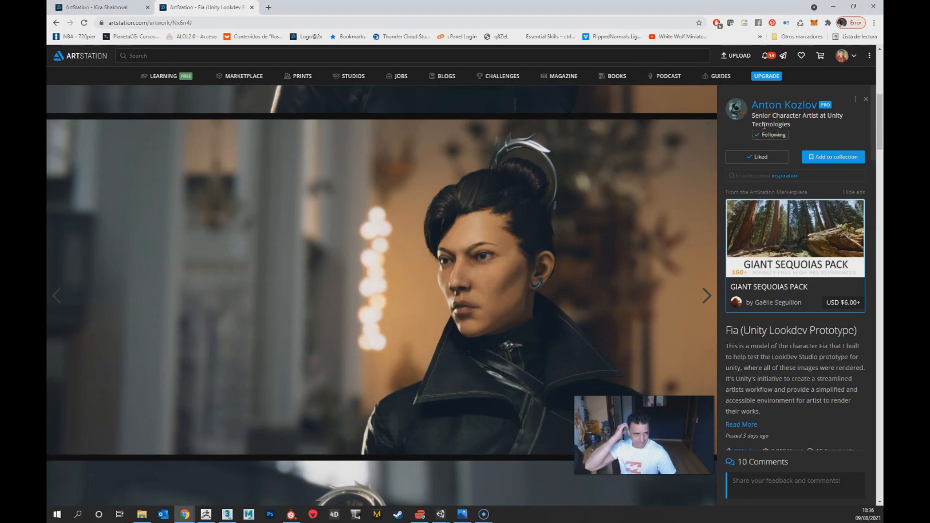
{"action": "scroll", "coordinate": [349, 334], "scroll_direction": "down", "scroll_amount": 13}
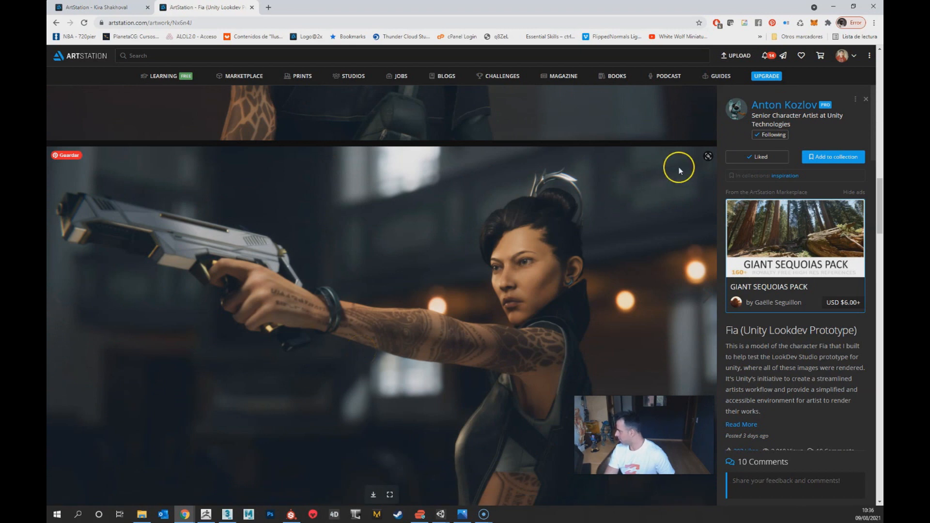
{"action": "scroll", "coordinate": [461, 349], "scroll_direction": "down", "scroll_amount": 1}
{"action": "scroll", "coordinate": [460, 348], "scroll_direction": "down", "scroll_amount": 9}
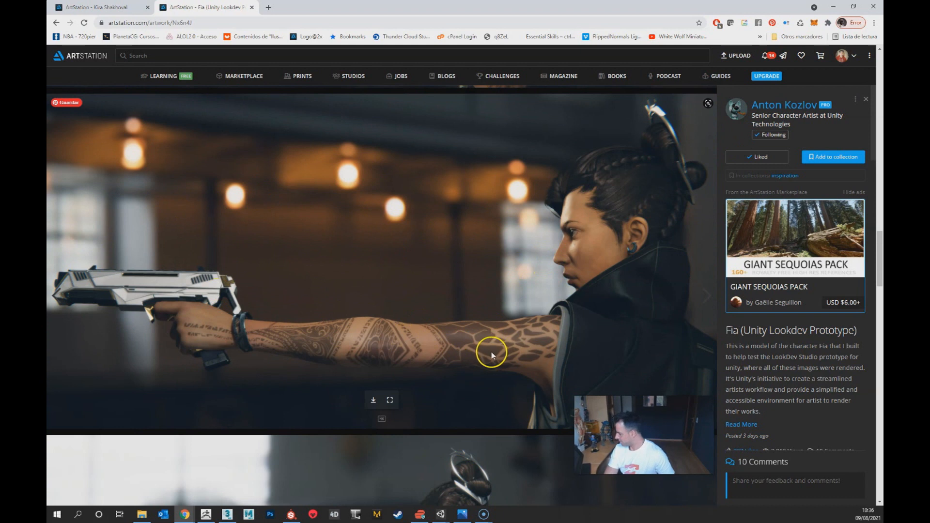
{"action": "scroll", "coordinate": [490, 349], "scroll_direction": "down", "scroll_amount": 5}
{"action": "scroll", "coordinate": [510, 316], "scroll_direction": "down", "scroll_amount": 13}
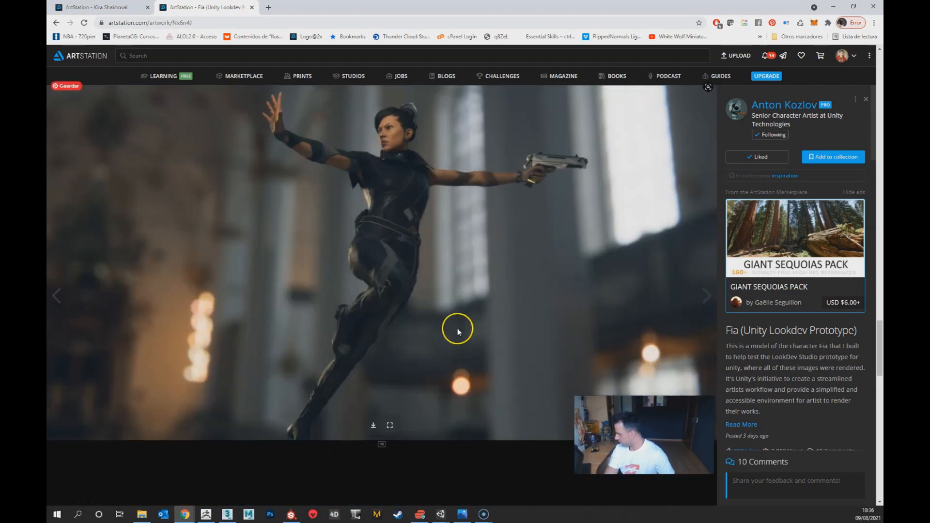
{"action": "scroll", "coordinate": [457, 328], "scroll_direction": "down", "scroll_amount": 3}
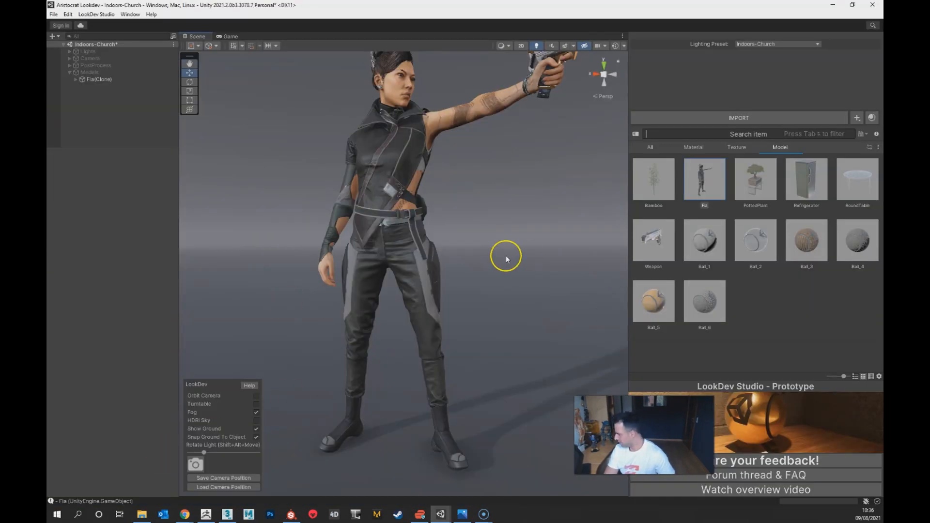
Step: Reframe Fia in the Unity scene and preview Orbit Camera and Turntable, switching each one off again
{"action": "left_click_drag", "start_coordinate": [427, 281], "coordinate": [403, 324], "text": "alt"}
{"action": "left_click_drag", "start_coordinate": [401, 232], "coordinate": [366, 407], "text": "alt"}
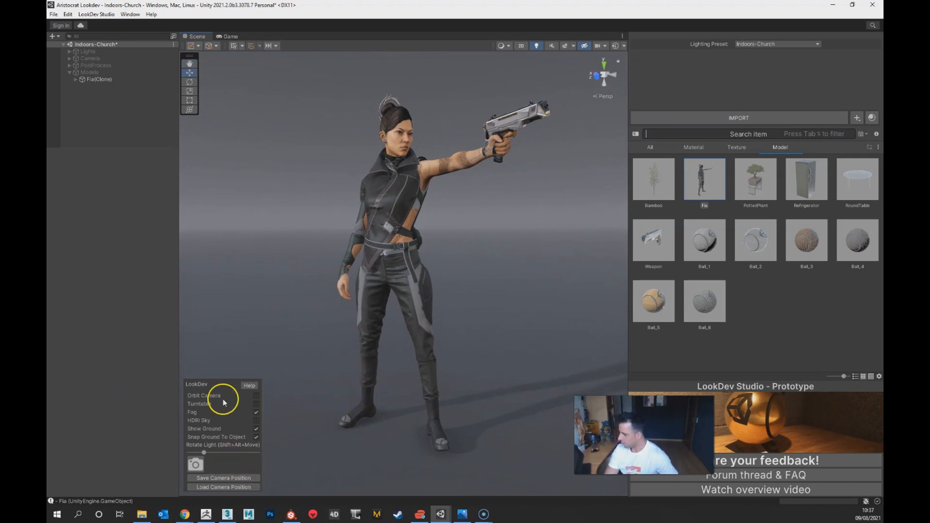
{"action": "left_click", "coordinate": [256, 398]}
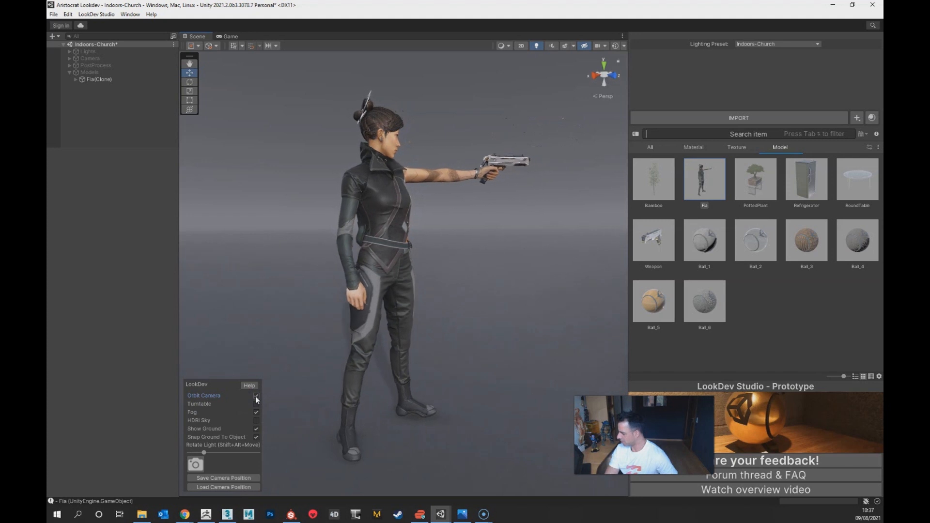
{"action": "left_click", "coordinate": [256, 397]}
{"action": "left_click", "coordinate": [256, 404]}
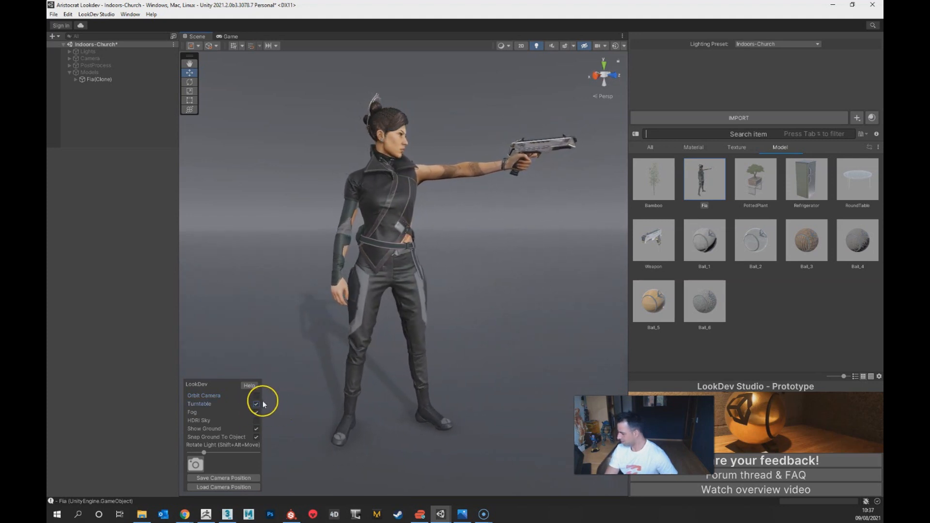
{"action": "left_click", "coordinate": [257, 404]}
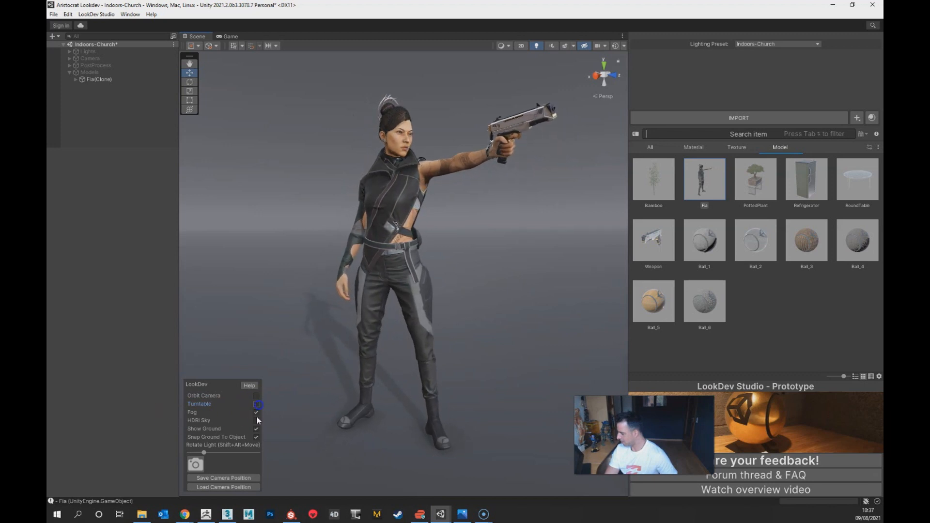
Step: Enable the HDRI Sky background and turn Fog off in the LookDev settings
{"action": "left_click", "coordinate": [257, 412]}
{"action": "left_click", "coordinate": [256, 413]}
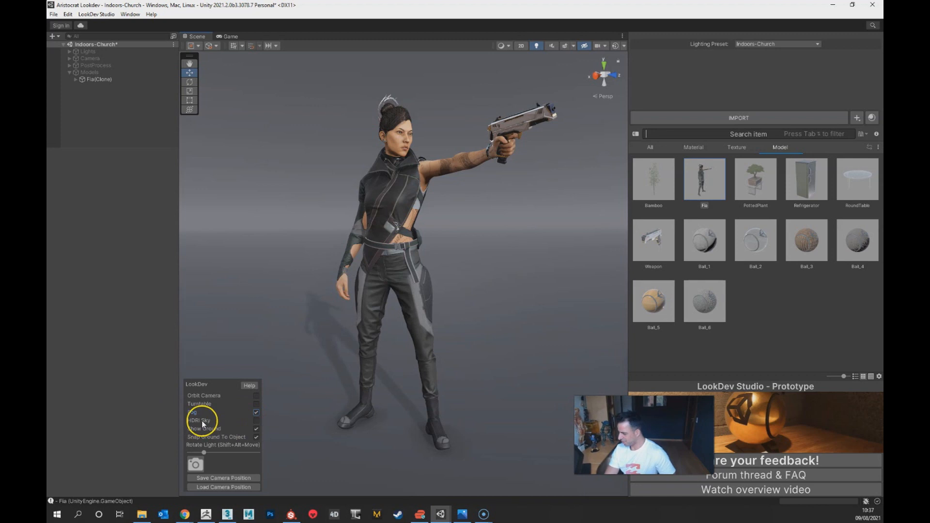
{"action": "left_click", "coordinate": [256, 421]}
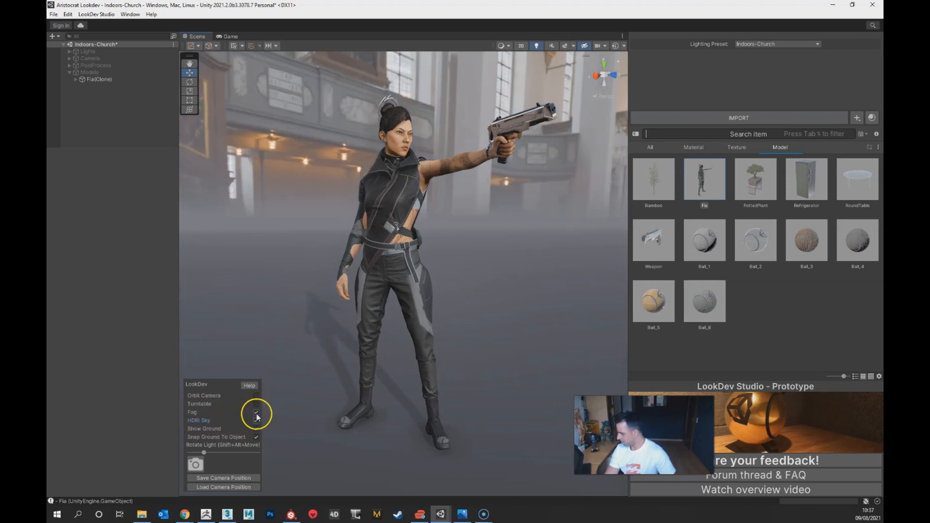
{"action": "left_click", "coordinate": [256, 412]}
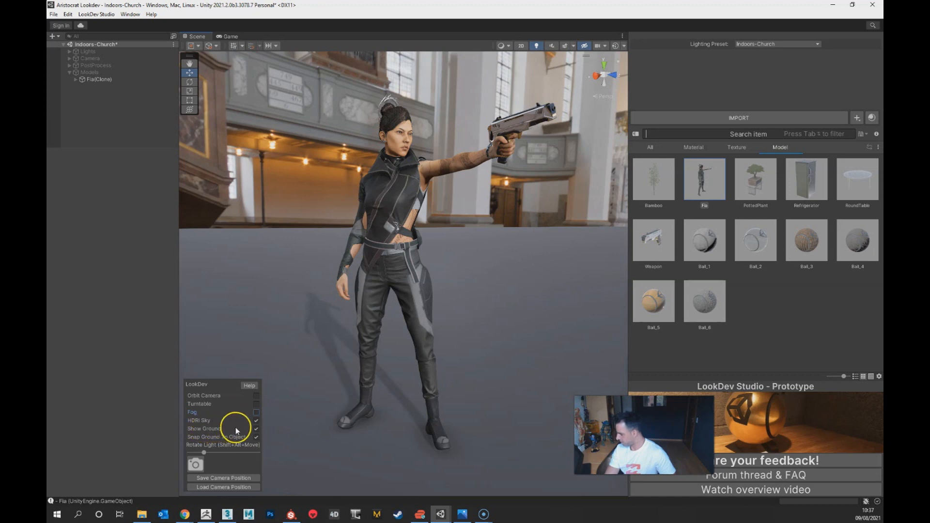
Step: Hide the ground to view Fia against the full church background and show the ground again
{"action": "left_click", "coordinate": [256, 429]}
{"action": "right_click_drag", "start_coordinate": [386, 403], "coordinate": [254, 431]}
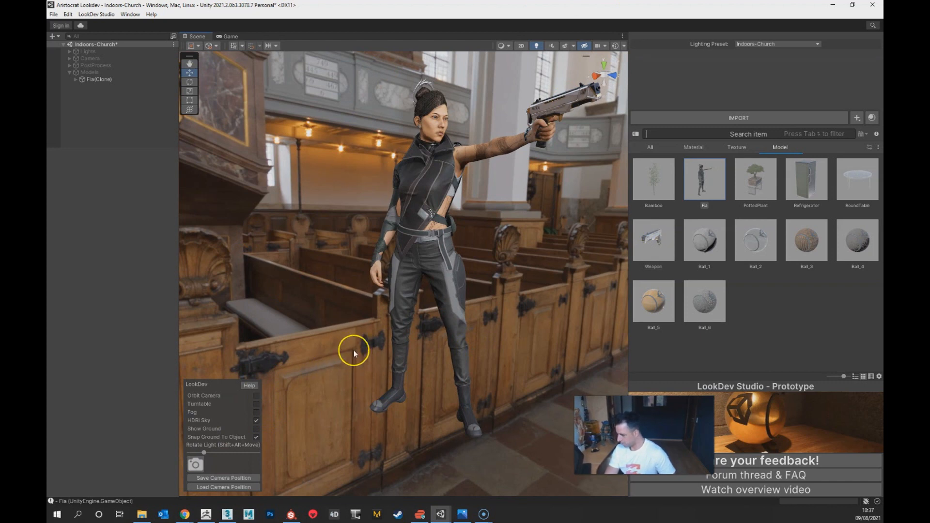
{"action": "left_click", "coordinate": [257, 430]}
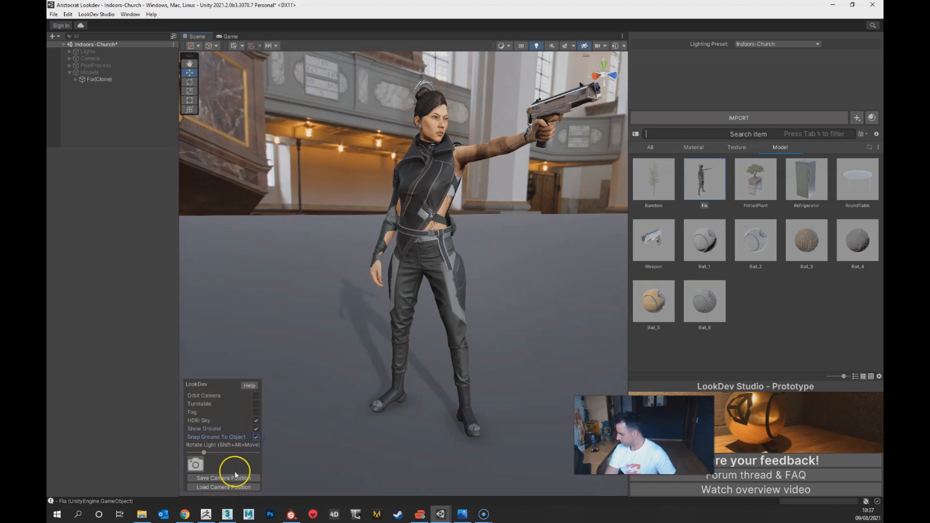
Step: Rotate the scene light around Fia and change the lighting preset to Outdoors-Gareoult
{"action": "left_click_drag", "start_coordinate": [204, 454], "coordinate": [192, 452]}
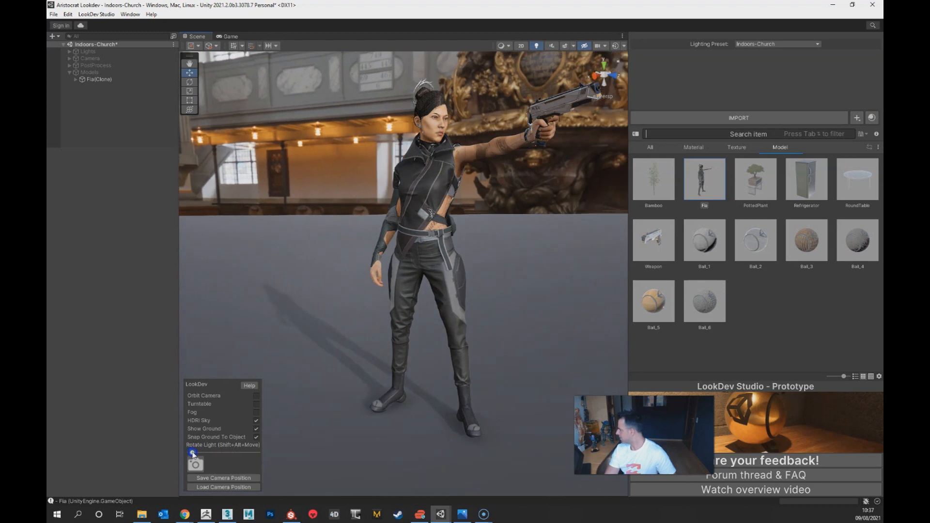
{"action": "left_click", "coordinate": [754, 45]}
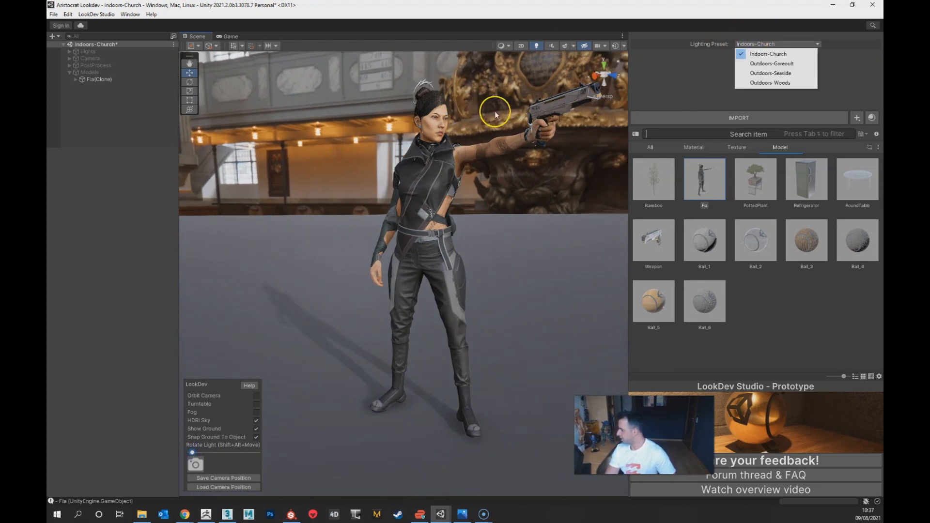
{"action": "left_click", "coordinate": [772, 63]}
{"action": "left_click_drag", "start_coordinate": [452, 229], "coordinate": [440, 258], "text": "alt"}
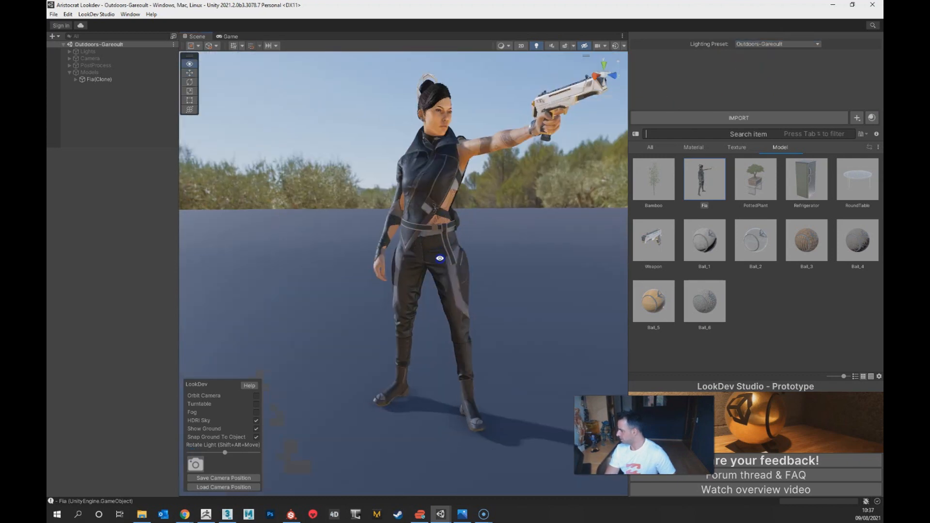
Step: Change the lighting preset to Outdoors-Seaside and view Fia under it
{"action": "left_click", "coordinate": [777, 45]}
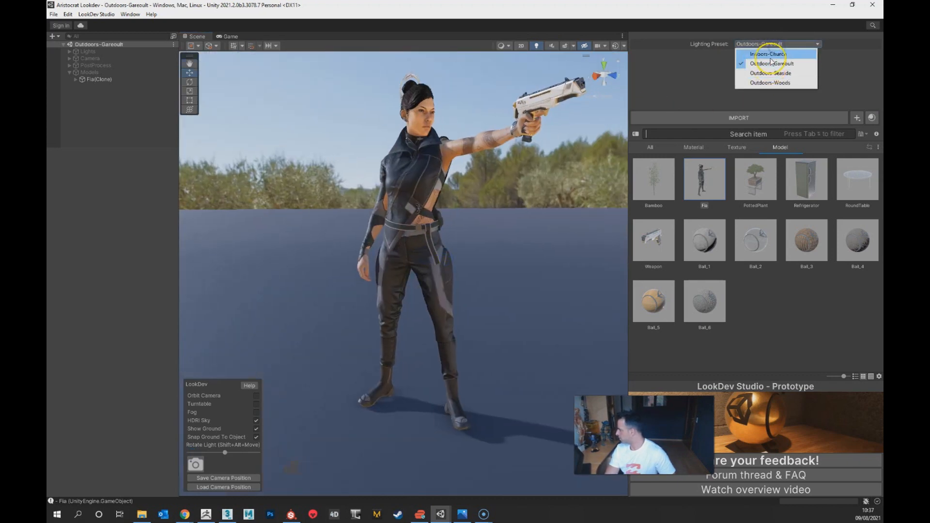
{"action": "left_click", "coordinate": [792, 74]}
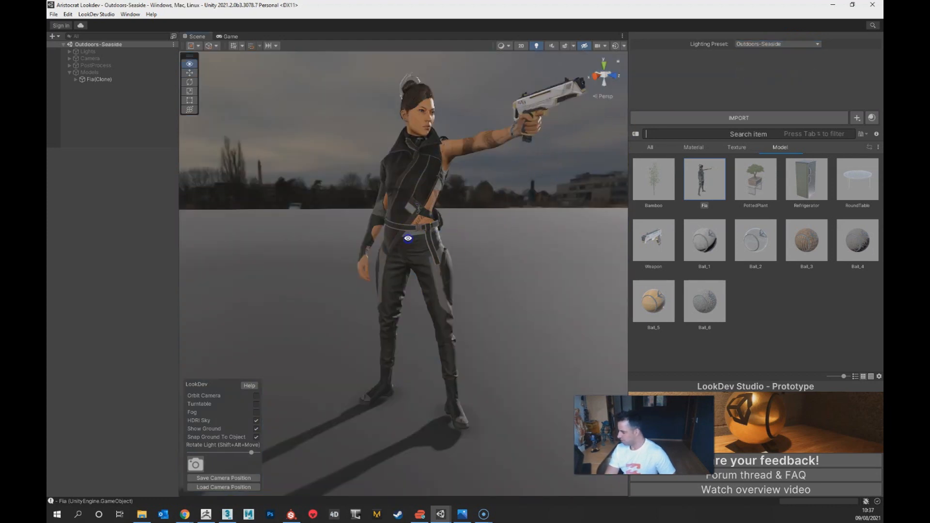
{"action": "right_click_drag", "start_coordinate": [408, 238], "coordinate": [412, 238]}
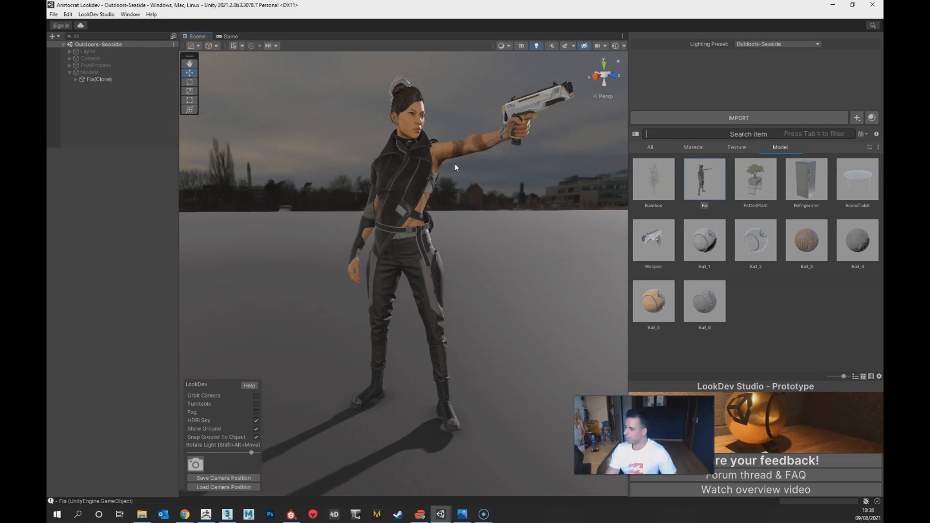
Step: Change the lighting preset to Outdoors-Woods and rotate the scene light around Fia
{"action": "left_click", "coordinate": [784, 44]}
{"action": "left_click", "coordinate": [781, 82]}
{"action": "left_click", "coordinate": [372, 213]}
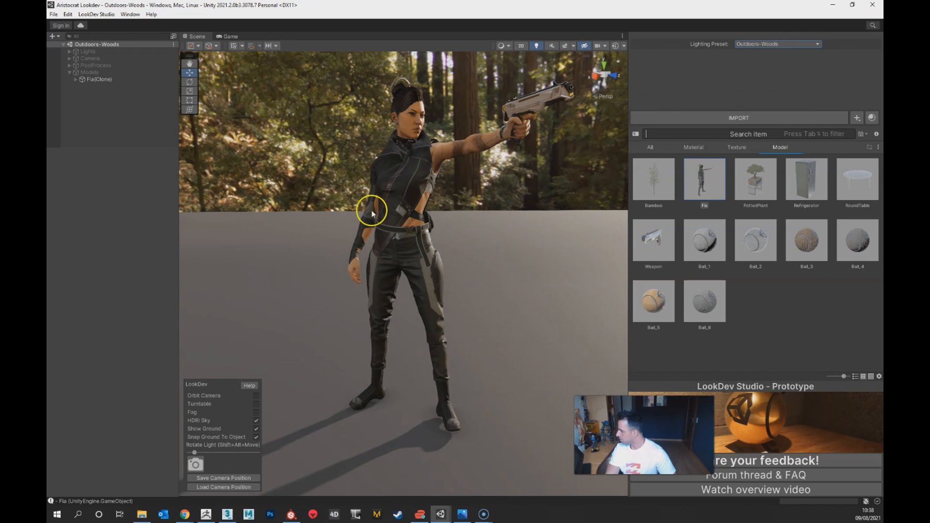
{"action": "right_click_drag", "start_coordinate": [372, 212], "coordinate": [364, 211]}
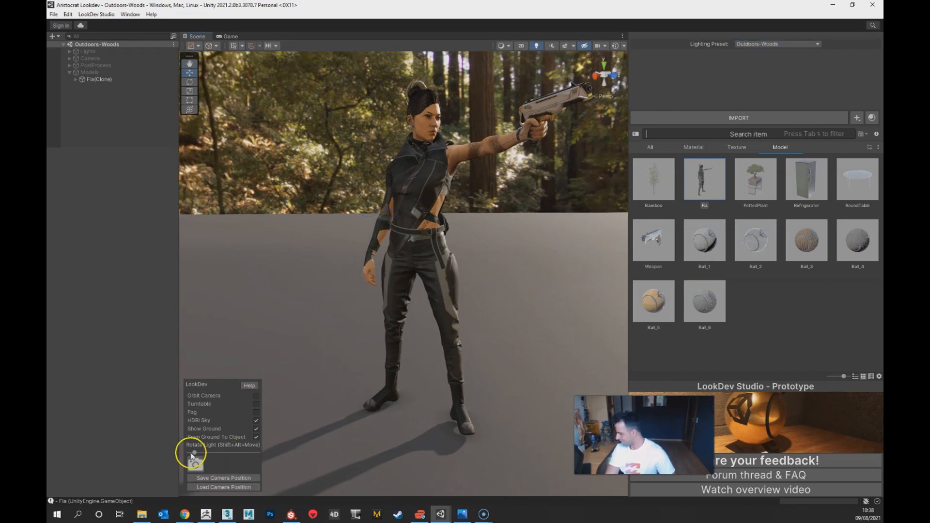
{"action": "left_click_drag", "start_coordinate": [195, 455], "coordinate": [241, 449]}
{"action": "left_click_drag", "start_coordinate": [554, 263], "coordinate": [508, 255], "text": "alt"}
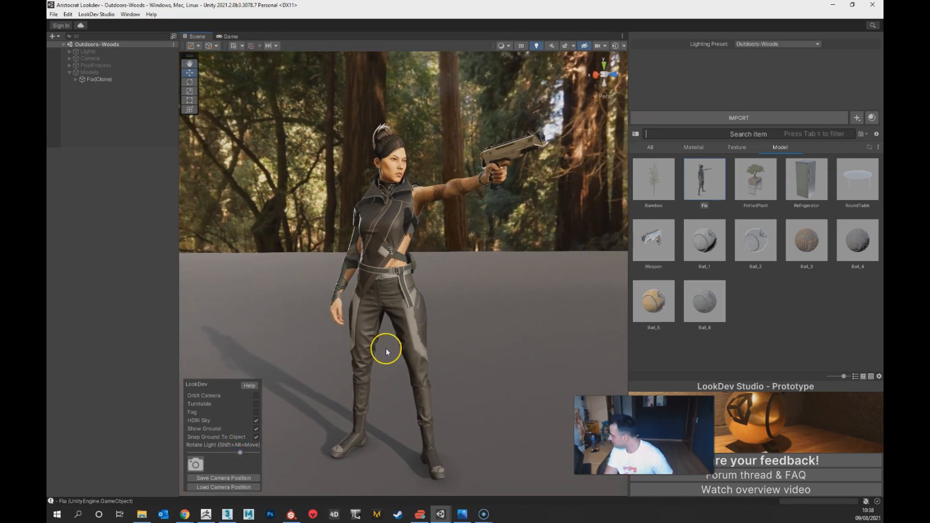
Step: Delete the Fia(Clone) model from the scene
{"action": "left_click", "coordinate": [90, 72]}
{"action": "left_click", "coordinate": [97, 73]}
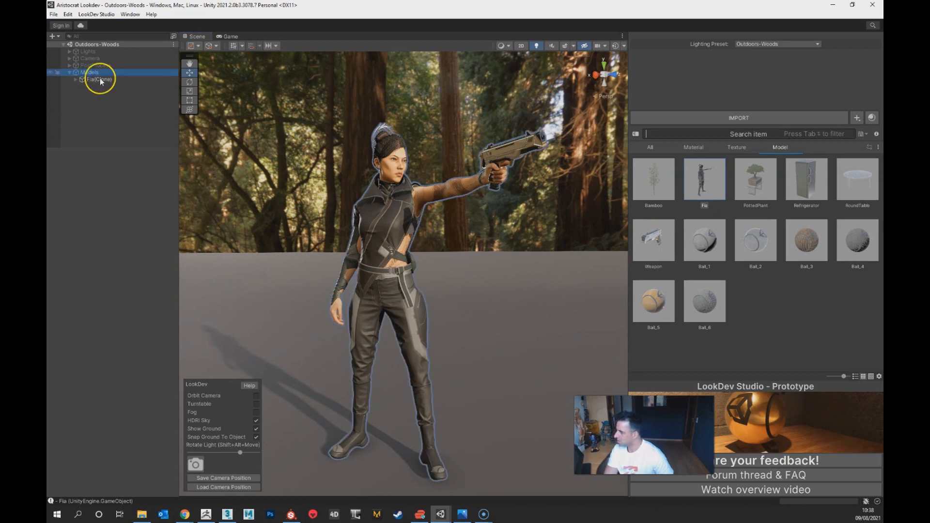
{"action": "left_click", "coordinate": [97, 80]}
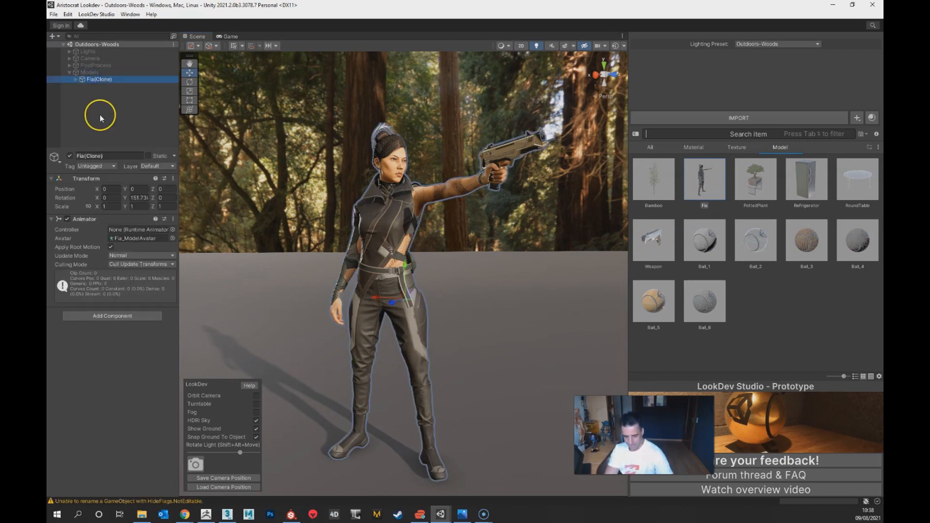
{"action": "key", "text": "Delete"}
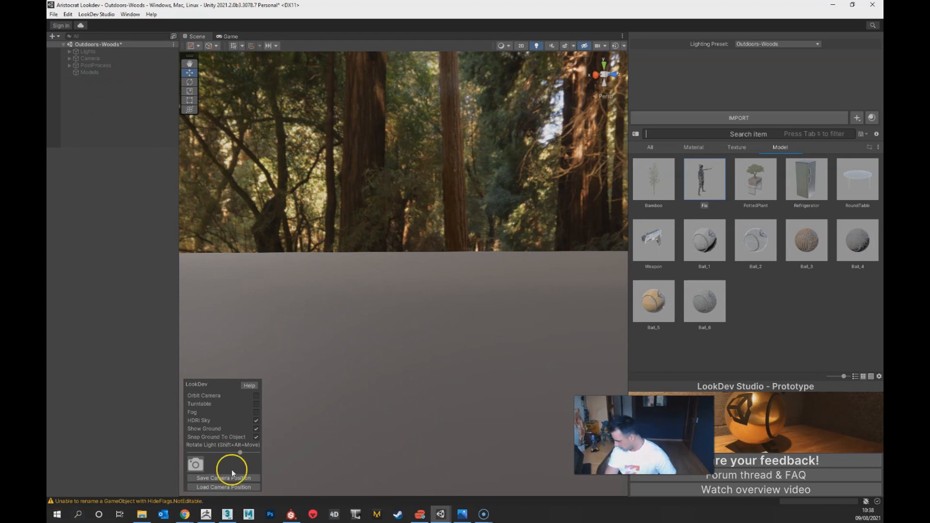
Step: Import the Aristocrat model from the project's obj folder into the scene, declining the Texture Allocator material set-up
{"action": "left_click", "coordinate": [141, 515]}
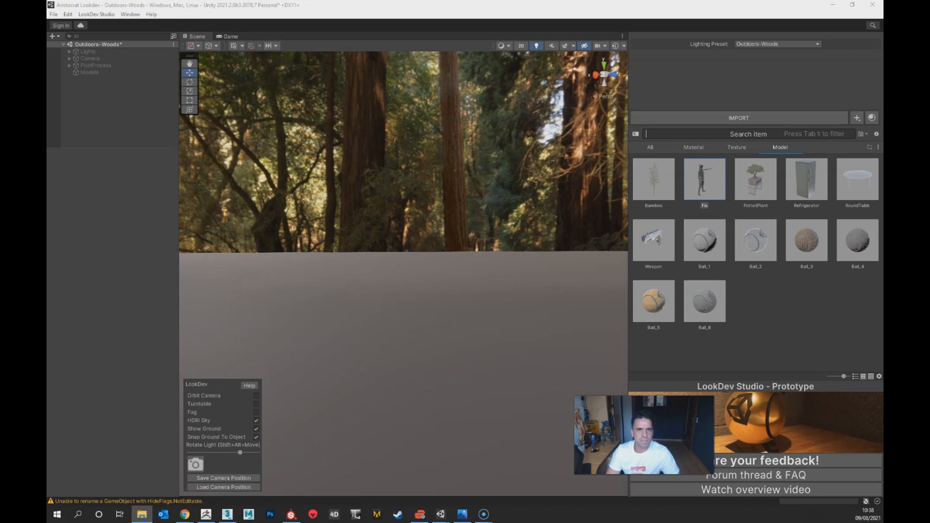
{"action": "left_click_drag", "start_coordinate": [344, 177], "coordinate": [295, 160]}
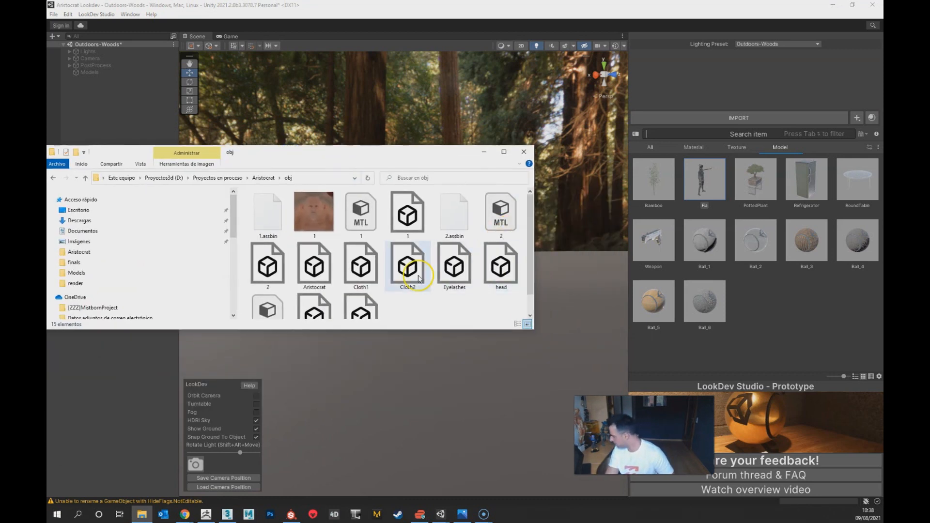
{"action": "left_click", "coordinate": [311, 277]}
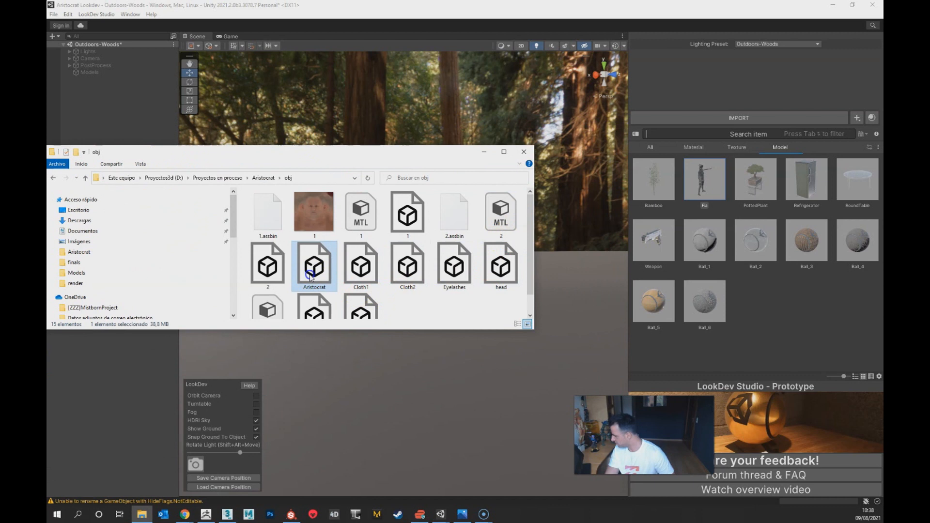
{"action": "left_click", "coordinate": [406, 304]}
{"action": "left_click_drag", "start_coordinate": [314, 269], "coordinate": [440, 397]}
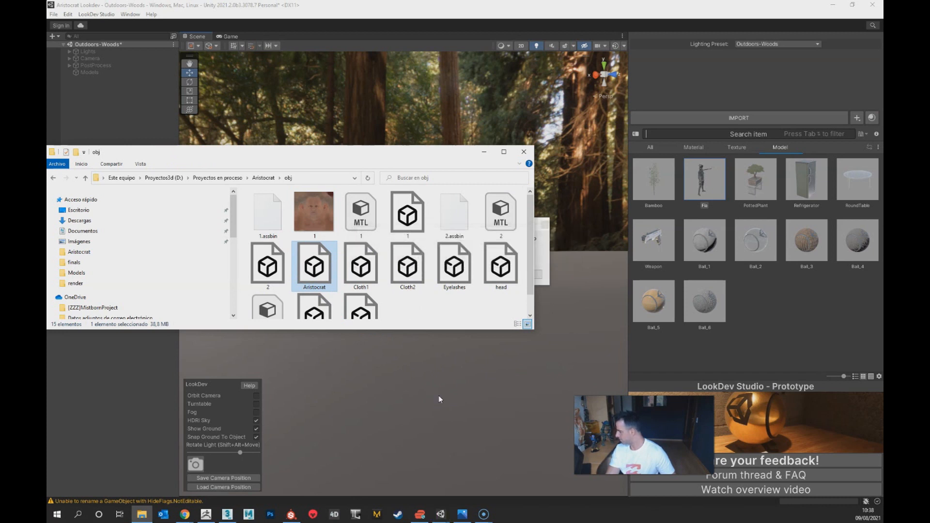
{"action": "left_click", "coordinate": [544, 253]}
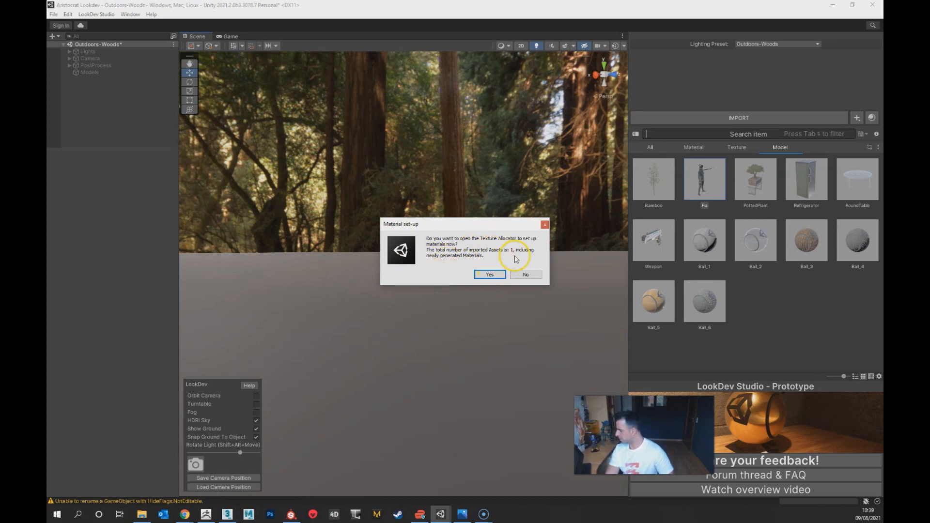
{"action": "left_click", "coordinate": [529, 275]}
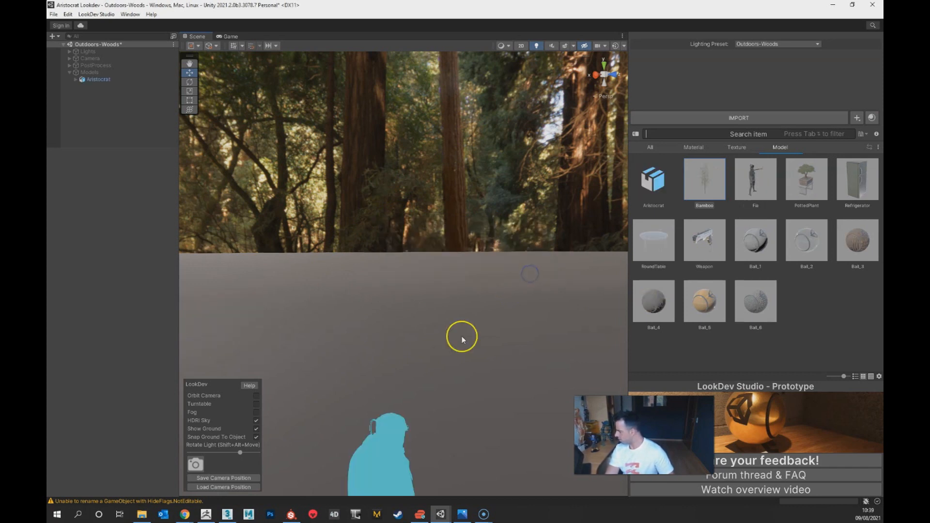
Step: Frame the Aristocrat bust in a close three-quarter view of the head and collar, and rotate the scene light slightly
{"action": "left_click", "coordinate": [392, 460]}
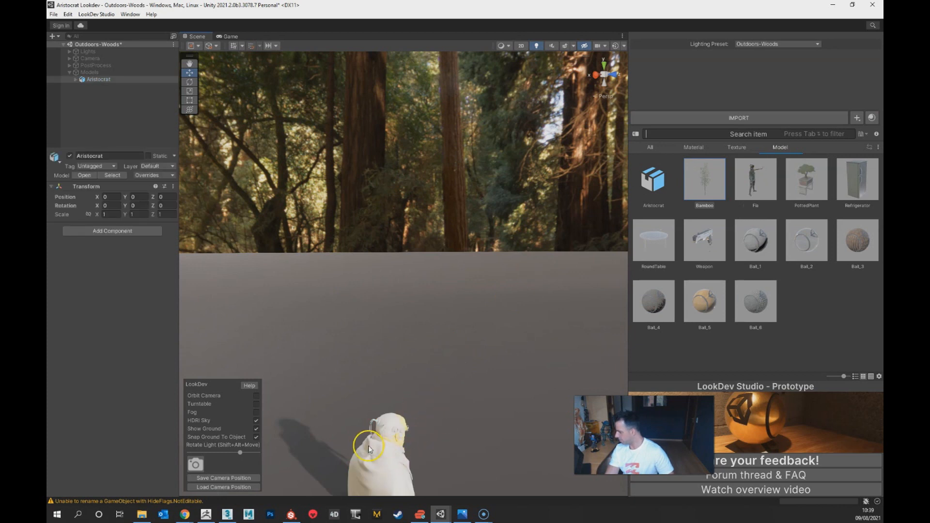
{"action": "left_click_drag", "start_coordinate": [367, 443], "coordinate": [438, 449], "text": "alt"}
{"action": "key", "text": "f"}
{"action": "left_click_drag", "start_coordinate": [469, 341], "coordinate": [422, 293], "text": "alt"}
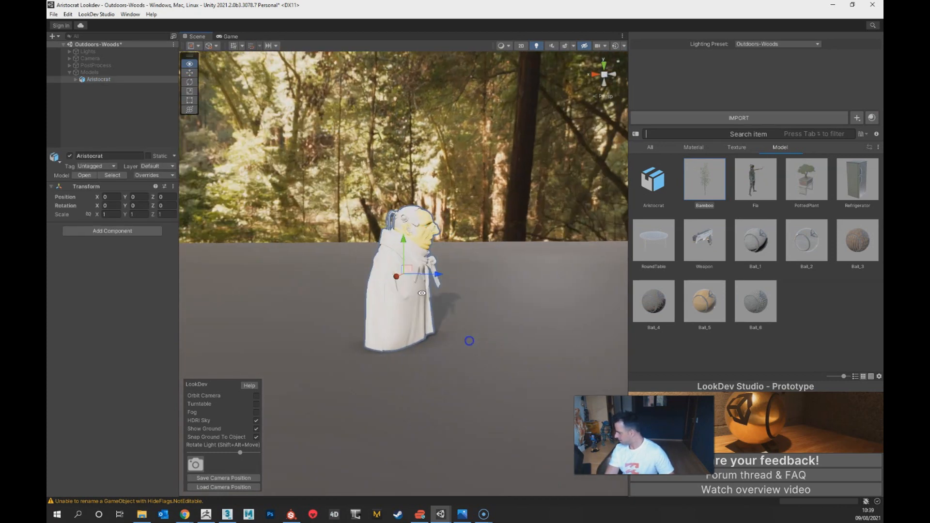
{"action": "left_click", "coordinate": [408, 233]}
{"action": "key", "text": "f"}
{"action": "left_click_drag", "start_coordinate": [502, 265], "coordinate": [451, 295], "text": "alt"}
{"action": "right_click_drag", "start_coordinate": [451, 296], "coordinate": [444, 344], "text": "alt"}
{"action": "middle_click_drag", "start_coordinate": [443, 359], "coordinate": [444, 300], "text": "alt"}
{"action": "left_click_drag", "start_coordinate": [423, 354], "coordinate": [463, 374], "text": "alt"}
{"action": "left_click", "coordinate": [489, 162]}
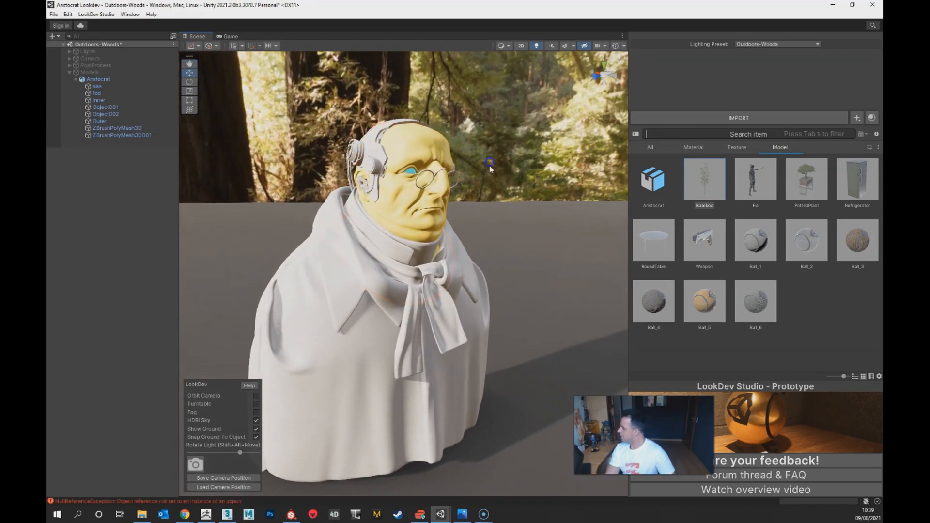
{"action": "left_click_drag", "start_coordinate": [389, 147], "coordinate": [487, 266], "text": "alt"}
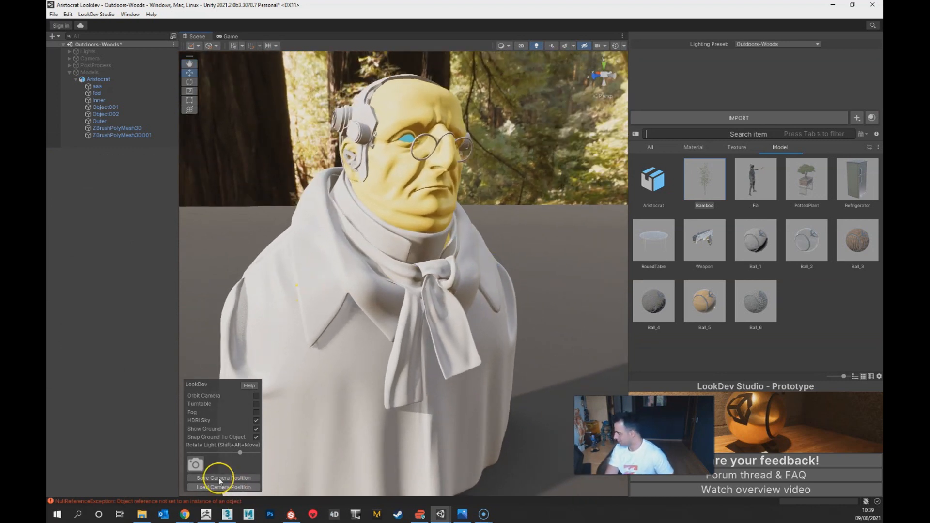
{"action": "mouse_move", "coordinate": [240, 452]}
{"action": "left_mouse_down"}
{"action": "mouse_move", "coordinate": [259, 452]}
{"action": "mouse_move", "coordinate": [244, 453]}
{"action": "left_mouse_up"}
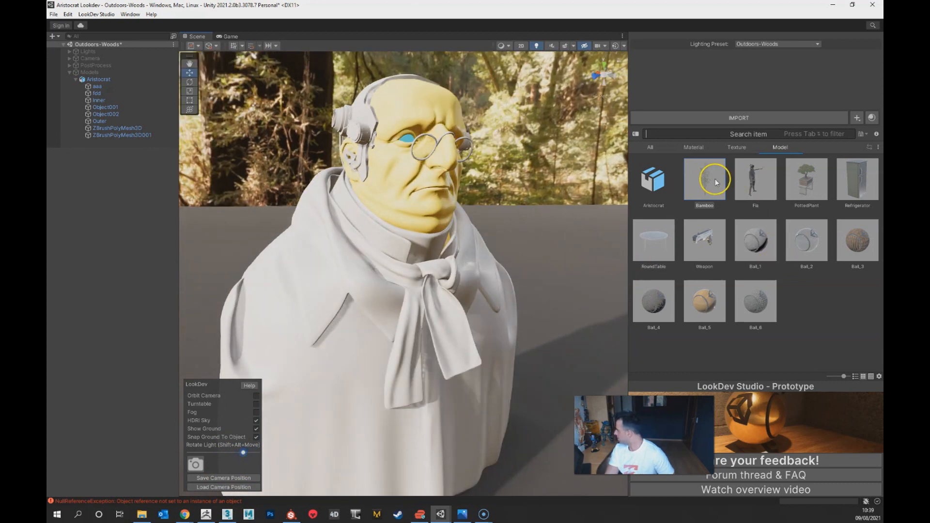
Step: Look through the material library and generate a new default material in it
{"action": "left_click", "coordinate": [695, 147]}
{"action": "left_click", "coordinate": [690, 206]}
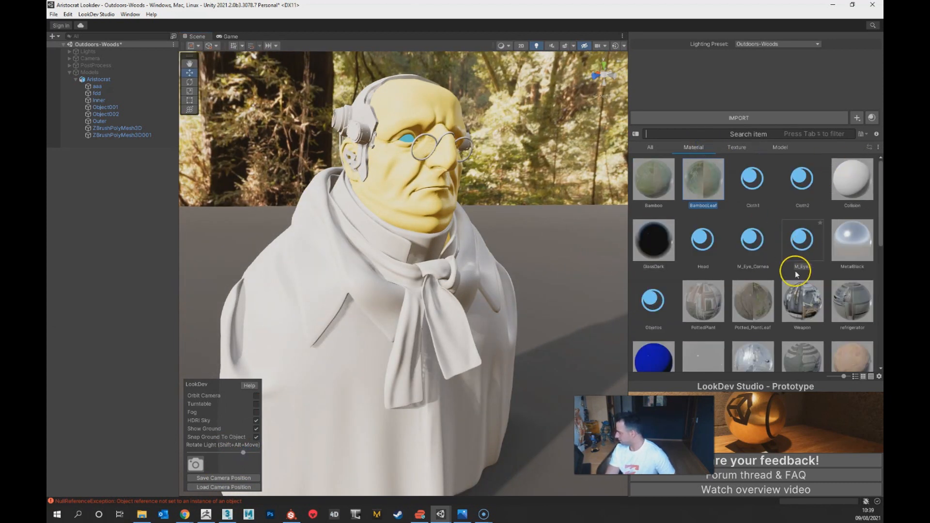
{"action": "scroll", "coordinate": [767, 291], "scroll_direction": "down", "scroll_amount": 2}
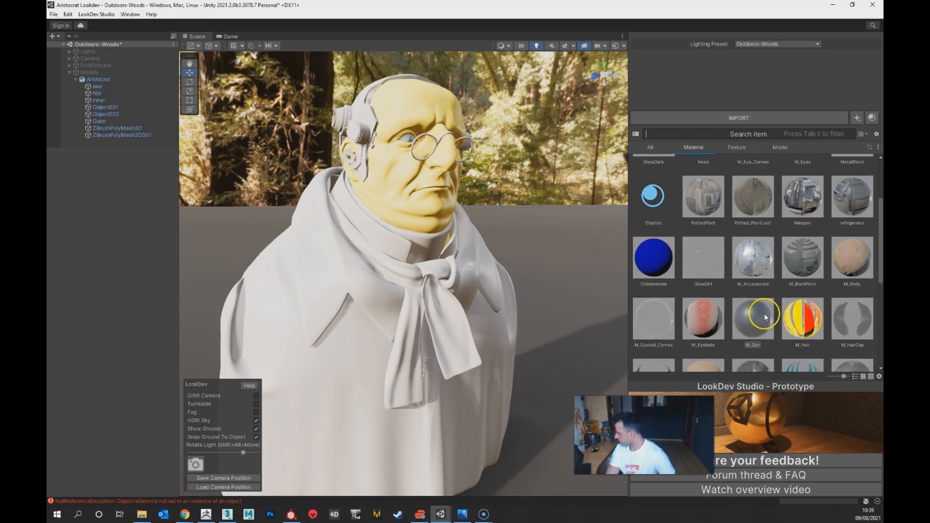
{"action": "scroll", "coordinate": [765, 317], "scroll_direction": "up", "scroll_amount": 2}
{"action": "scroll", "coordinate": [760, 315], "scroll_direction": "down", "scroll_amount": 1}
{"action": "scroll", "coordinate": [759, 316], "scroll_direction": "up", "scroll_amount": 1}
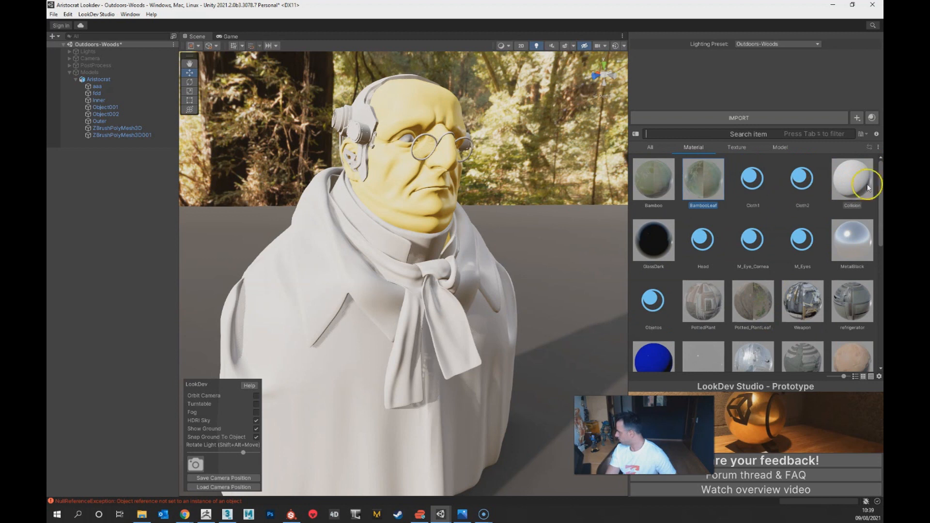
{"action": "left_click", "coordinate": [861, 191]}
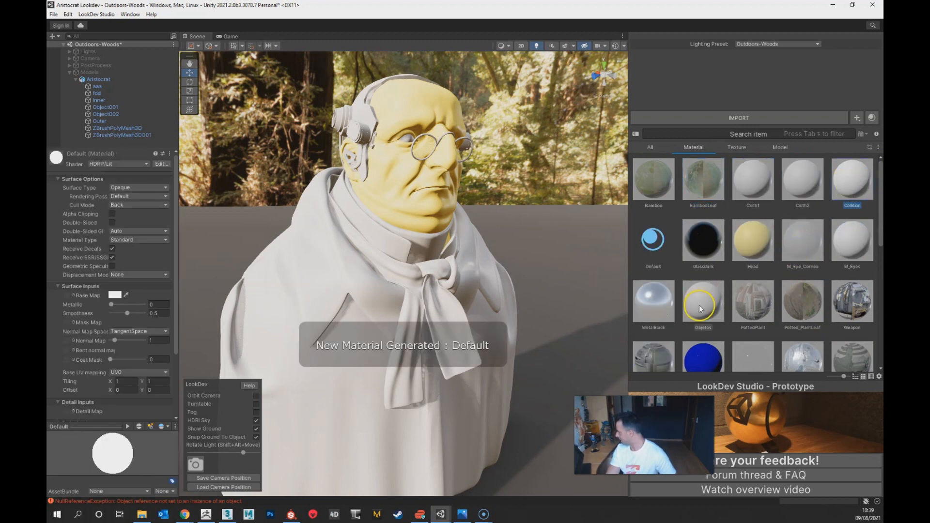
Step: Rename the new Default material to Skin
{"action": "right_click", "coordinate": [655, 266]}
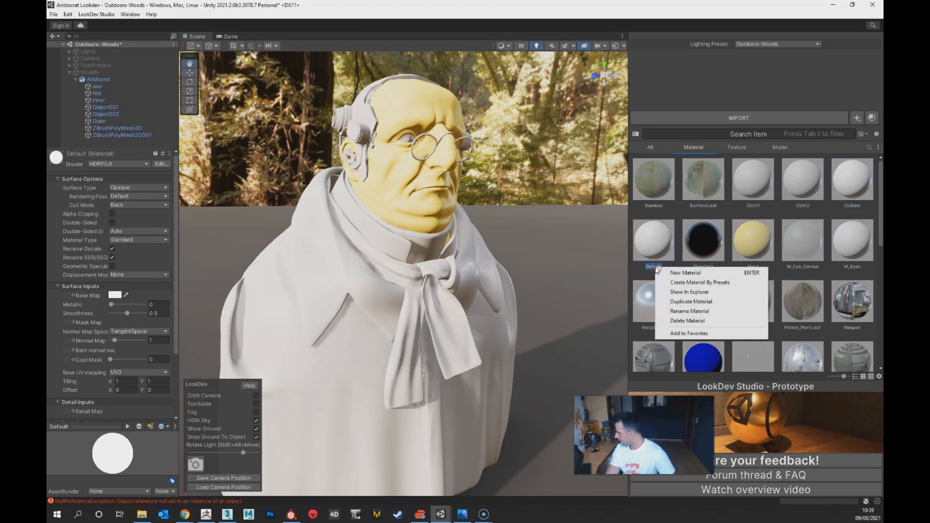
{"action": "left_click", "coordinate": [693, 312]}
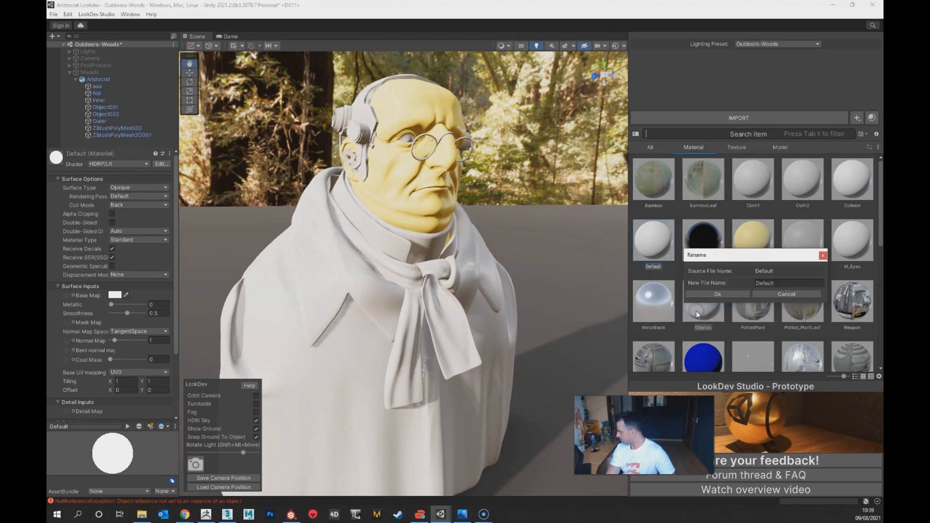
{"action": "double_click", "coordinate": [752, 283]}
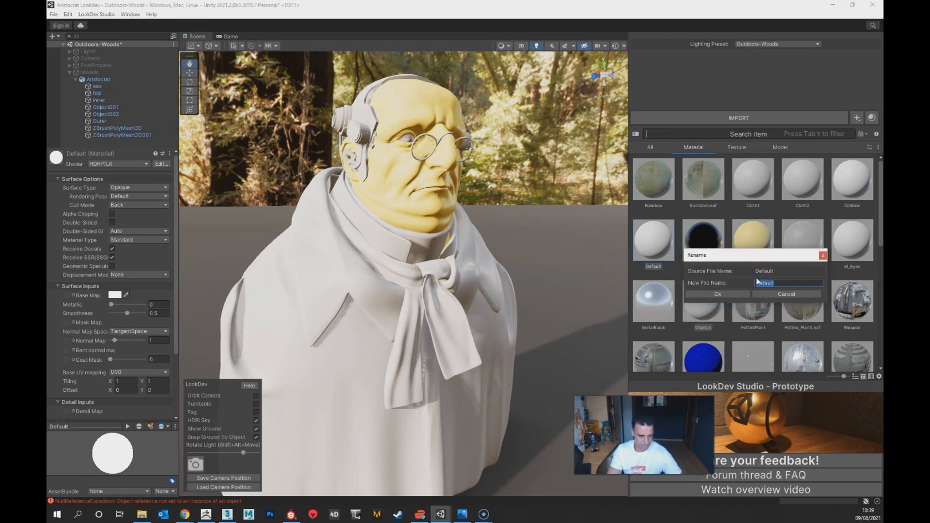
{"action": "type", "text": "Skin"}
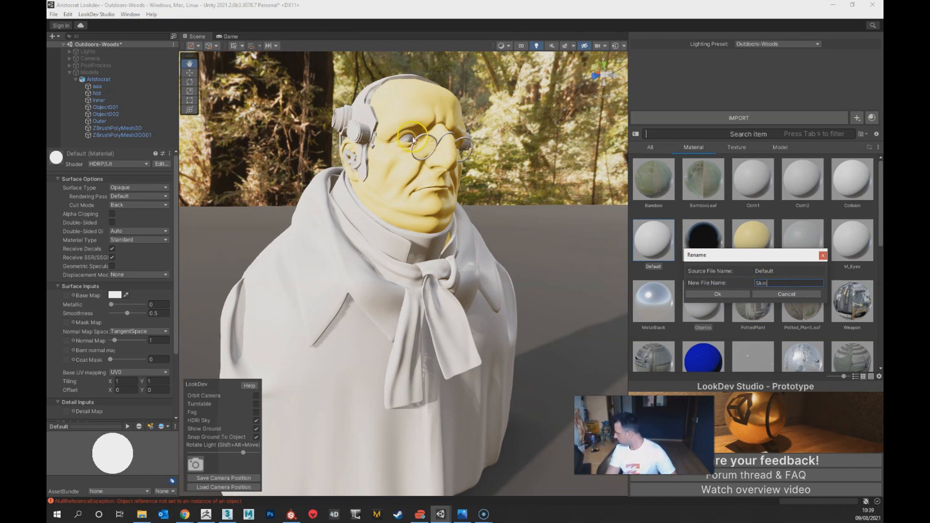
{"action": "left_click", "coordinate": [718, 294]}
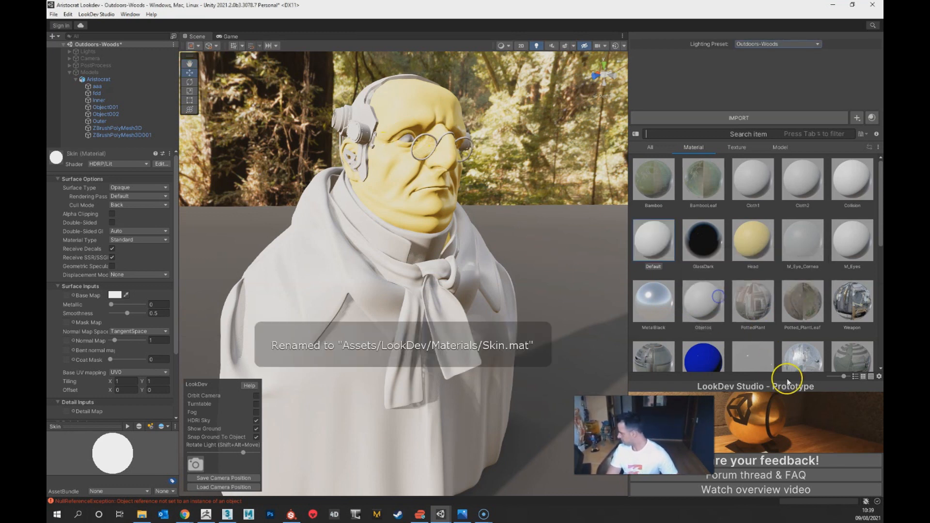
Step: Search the material library for "skin" and apply the Skin material to the Aristocrat's head
{"action": "scroll", "coordinate": [838, 274], "scroll_direction": "down", "scroll_amount": 5}
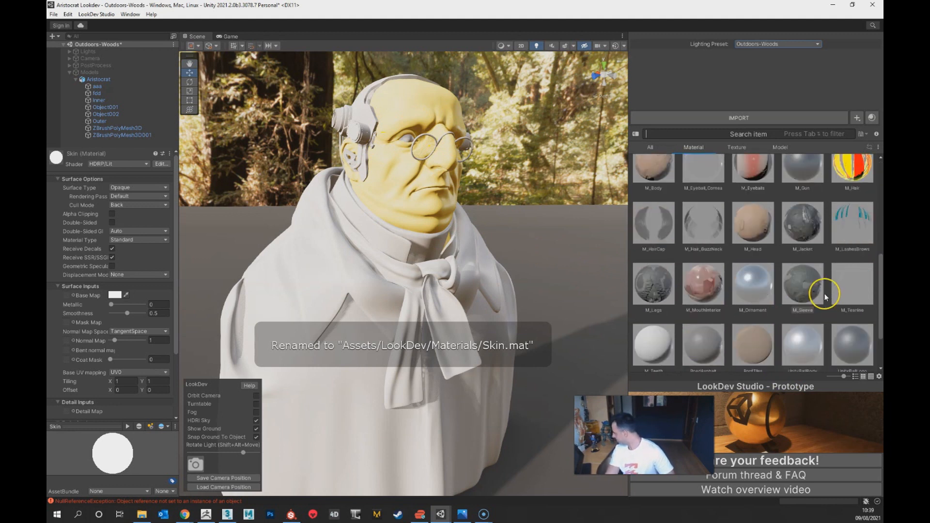
{"action": "scroll", "coordinate": [824, 300], "scroll_direction": "down", "scroll_amount": 2}
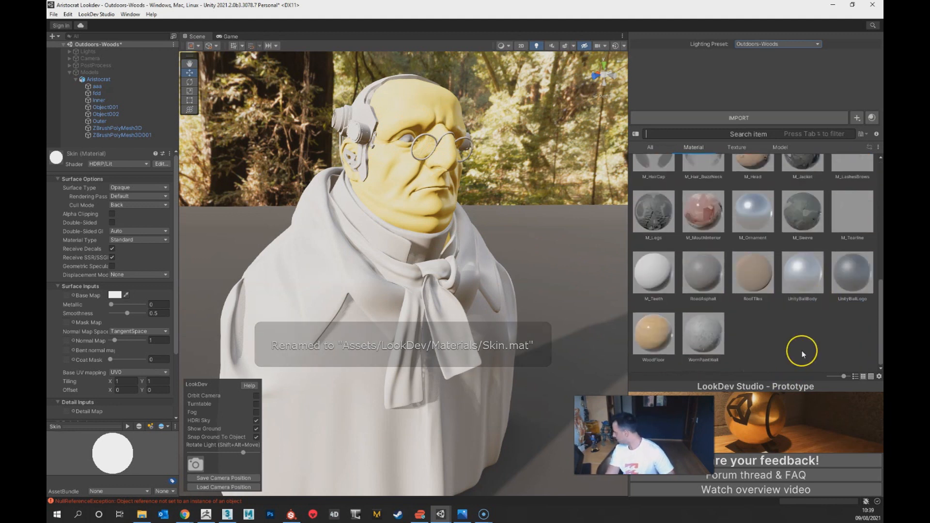
{"action": "scroll", "coordinate": [801, 350], "scroll_direction": "up", "scroll_amount": 1}
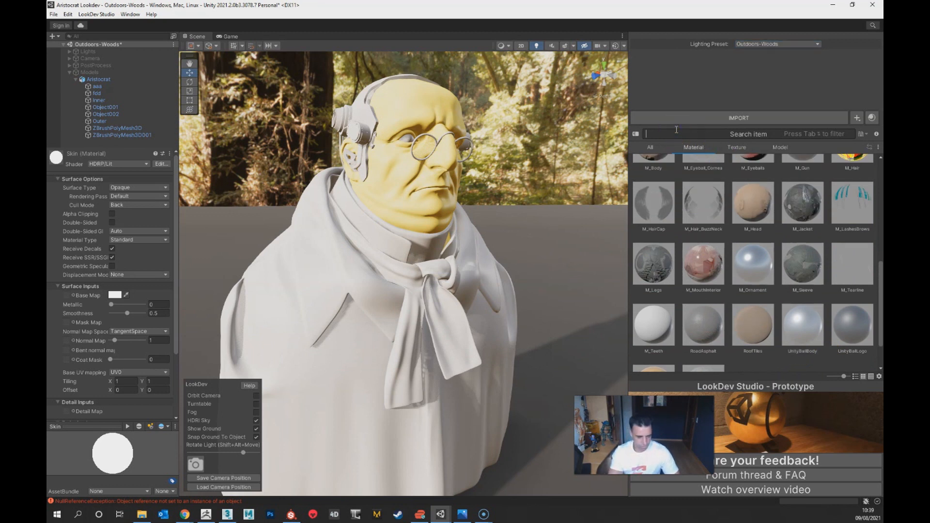
{"action": "type", "text": "ski"}
{"action": "mouse_move", "coordinate": [653, 178]}
{"action": "left_mouse_down"}
{"action": "mouse_move", "coordinate": [415, 166]}
{"action": "mouse_move", "coordinate": [409, 179]}
{"action": "left_mouse_up"}
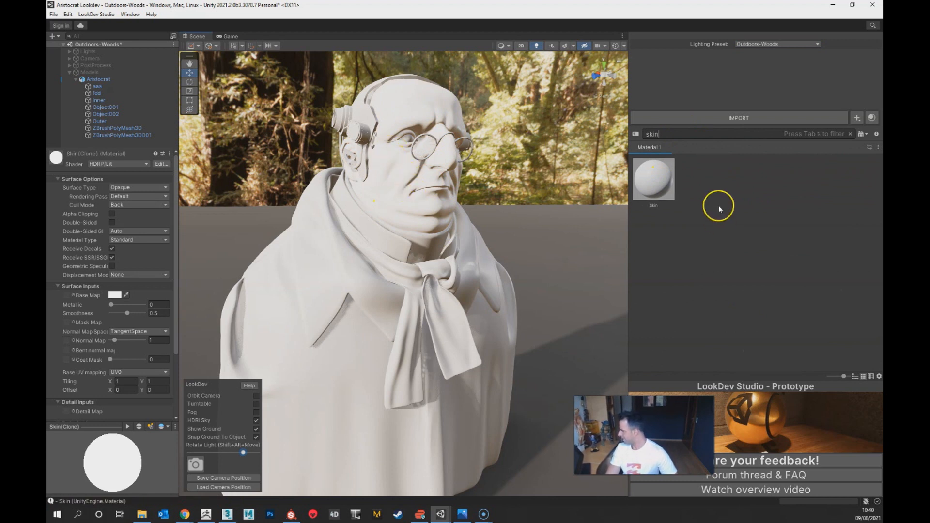
Step: Look through the surface type options of the Skin material and the list of available shaders
{"action": "left_click", "coordinate": [669, 192]}
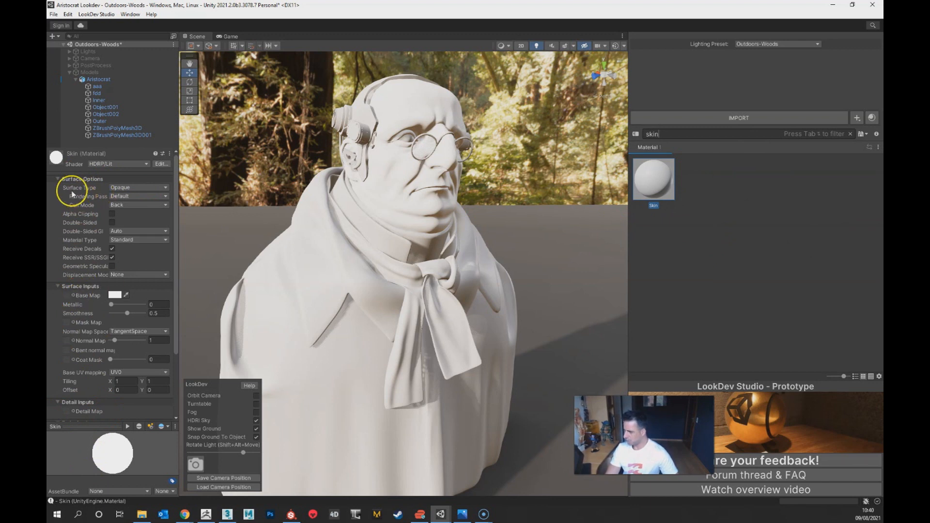
{"action": "left_click", "coordinate": [124, 188]}
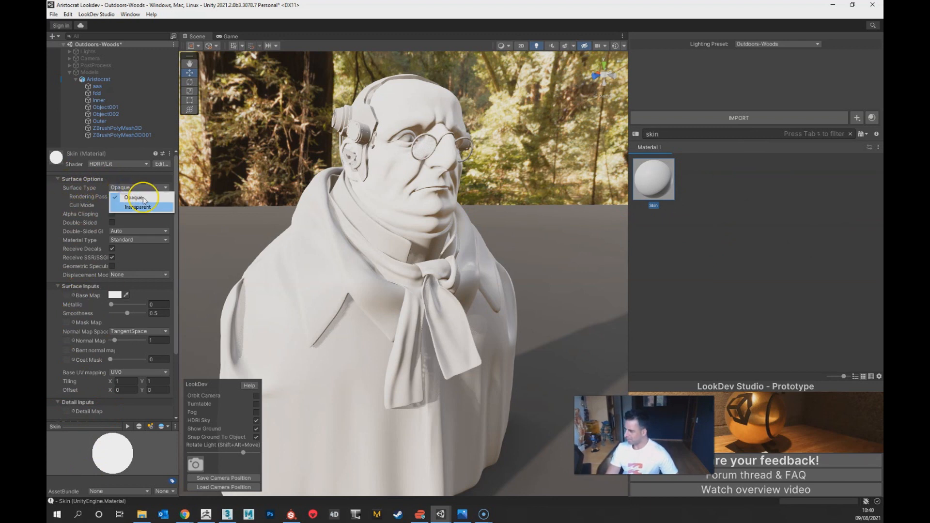
{"action": "left_click", "coordinate": [80, 193]}
{"action": "left_click", "coordinate": [121, 198]}
{"action": "left_click", "coordinate": [77, 199]}
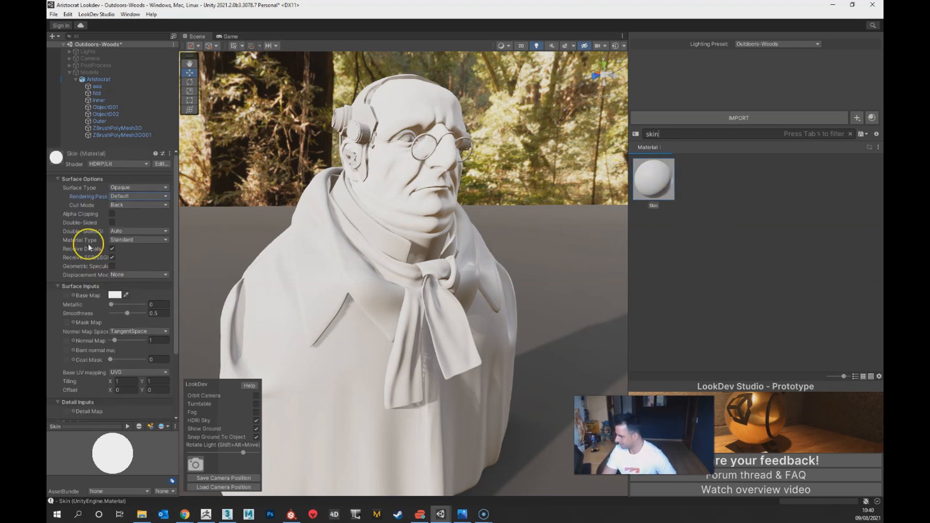
{"action": "left_click", "coordinate": [115, 164]}
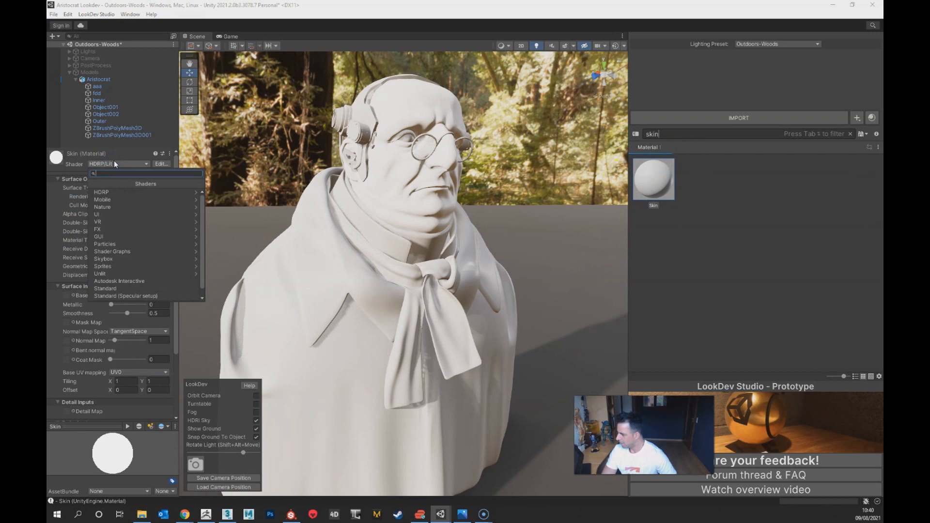
{"action": "left_click", "coordinate": [115, 164]}
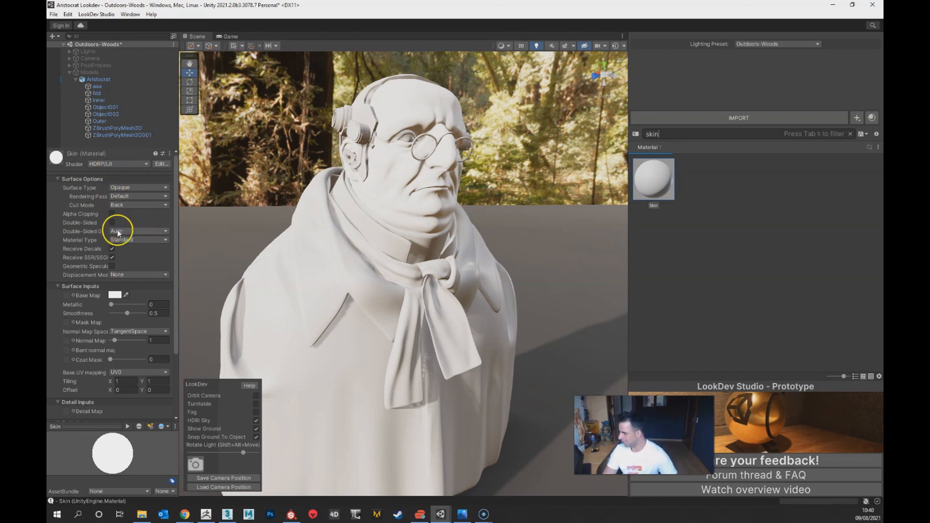
Step: Try the Transparent surface type on the Skin material, check its rendering pass and blending mode options, and return it to Opaque
{"action": "left_click", "coordinate": [129, 196]}
{"action": "left_click", "coordinate": [126, 197]}
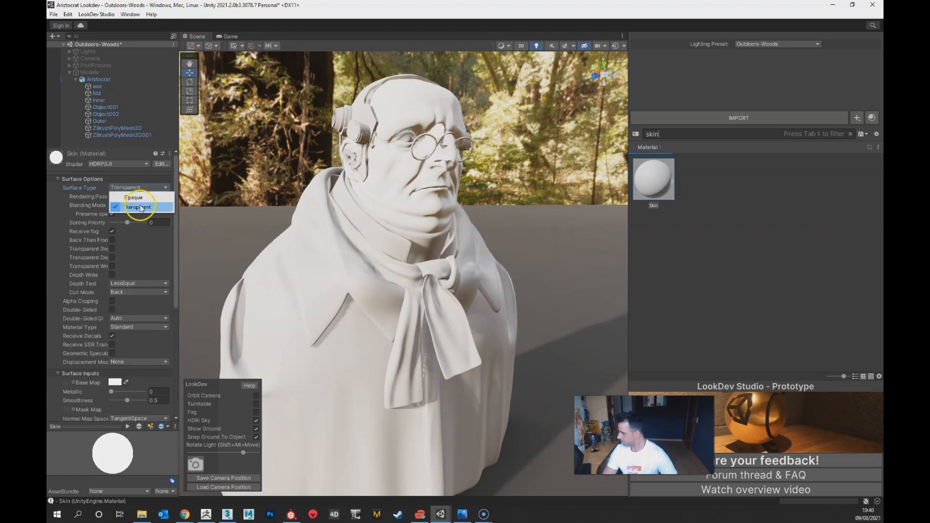
{"action": "left_click", "coordinate": [95, 207]}
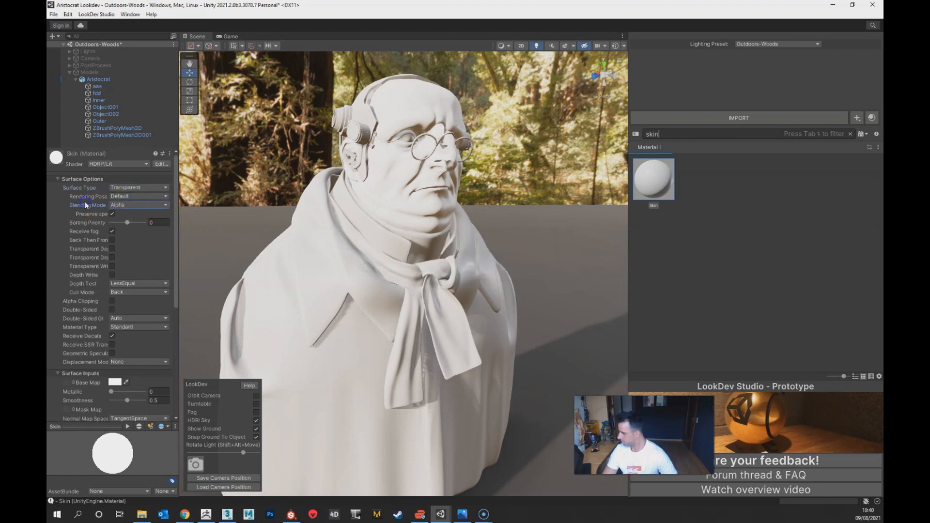
{"action": "left_click", "coordinate": [124, 197]}
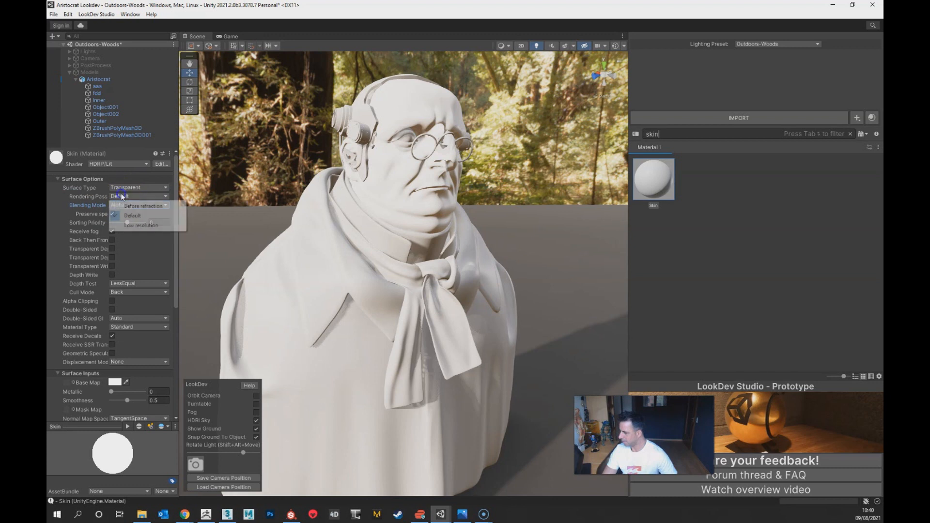
{"action": "left_click", "coordinate": [93, 202]}
{"action": "left_click", "coordinate": [110, 206]}
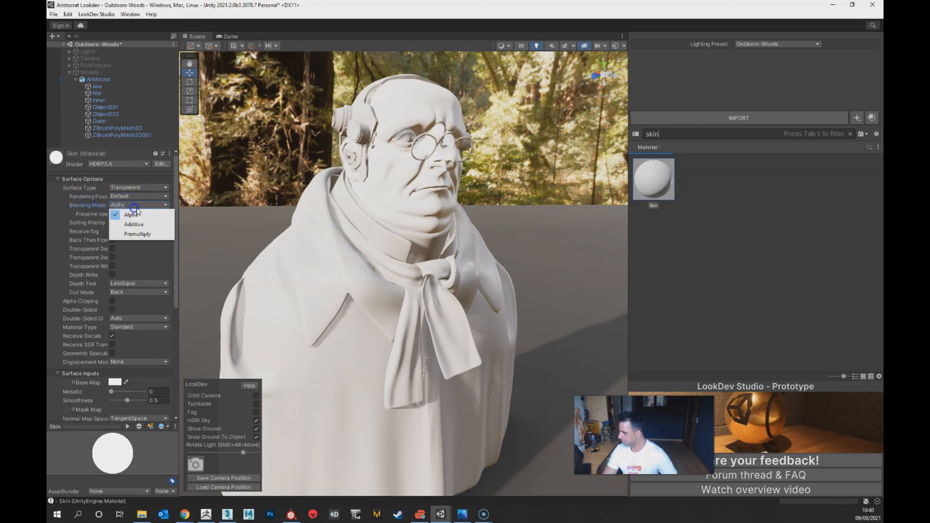
{"action": "left_click", "coordinate": [139, 207]}
{"action": "left_click", "coordinate": [138, 187]}
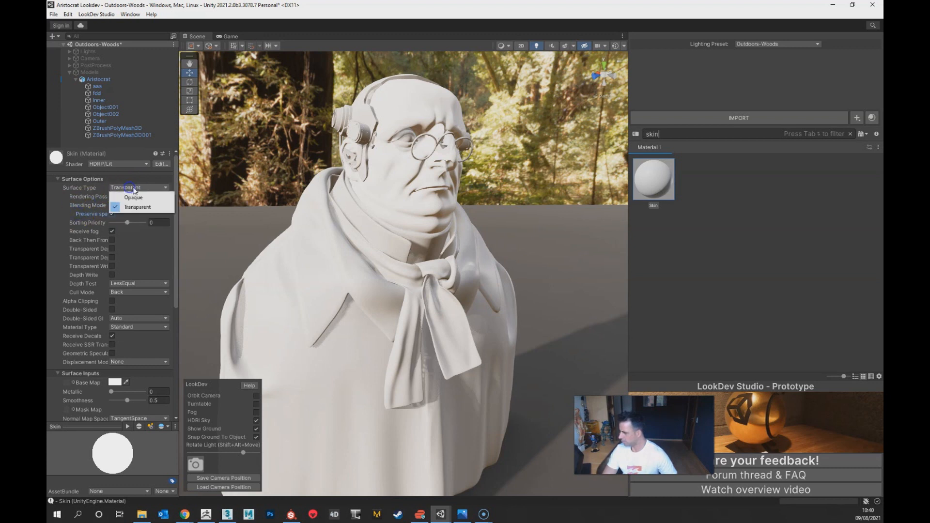
{"action": "left_click", "coordinate": [148, 200]}
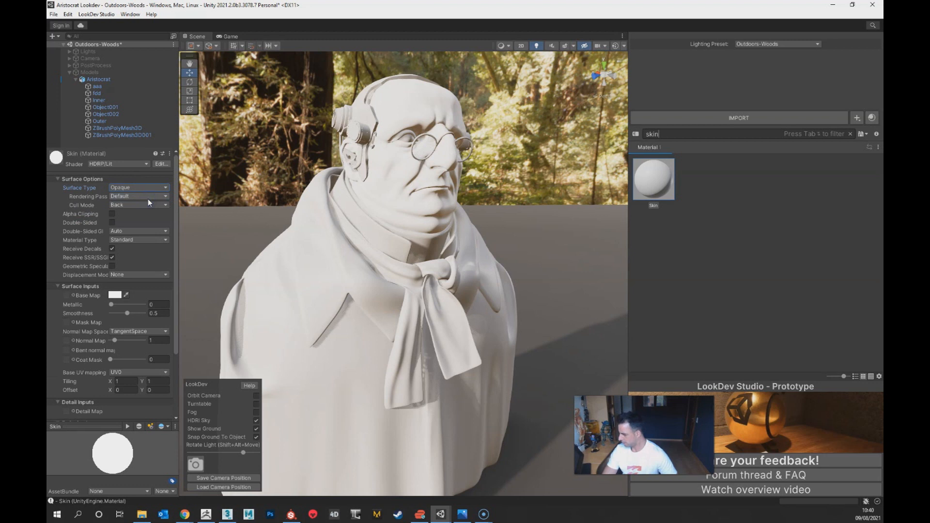
Step: Set the Skin material's type to Subsurface Scattering and inspect the head up close
{"action": "left_click", "coordinate": [95, 240]}
{"action": "left_click", "coordinate": [124, 240]}
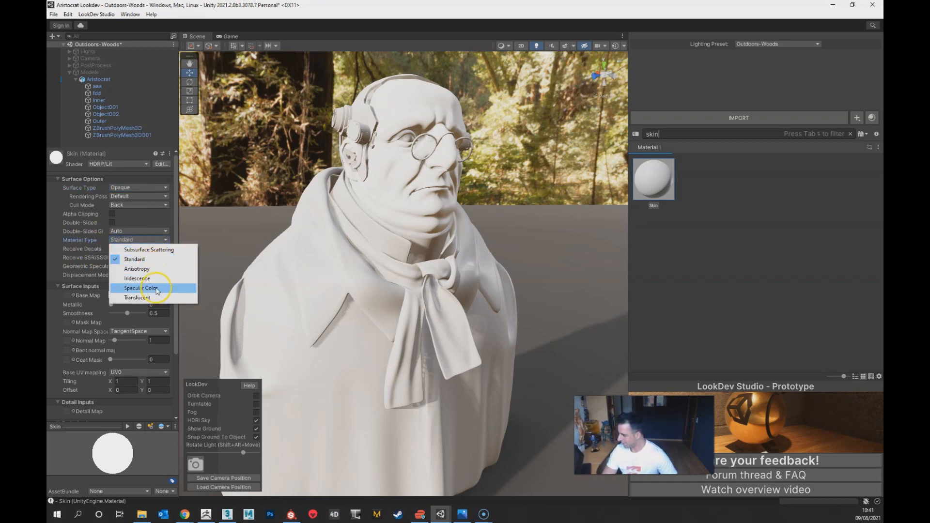
{"action": "left_click", "coordinate": [179, 254]}
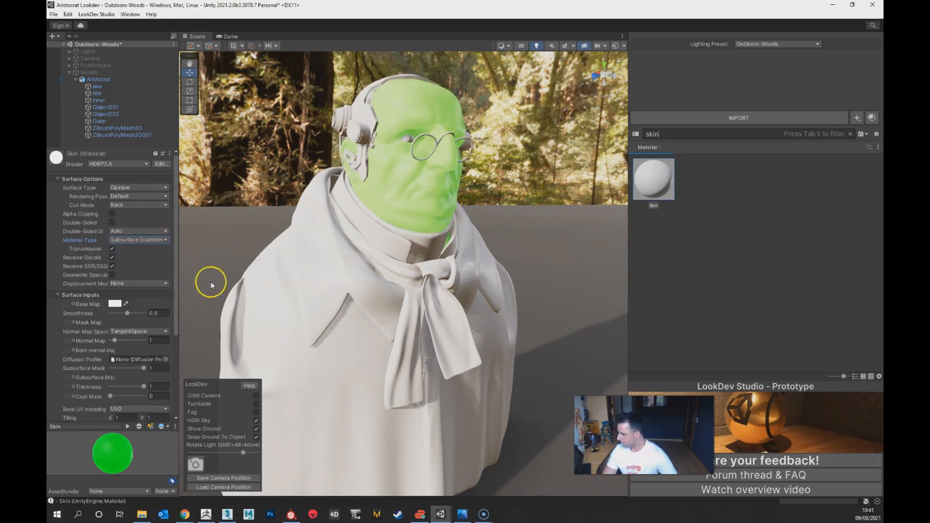
{"action": "left_click", "coordinate": [644, 174]}
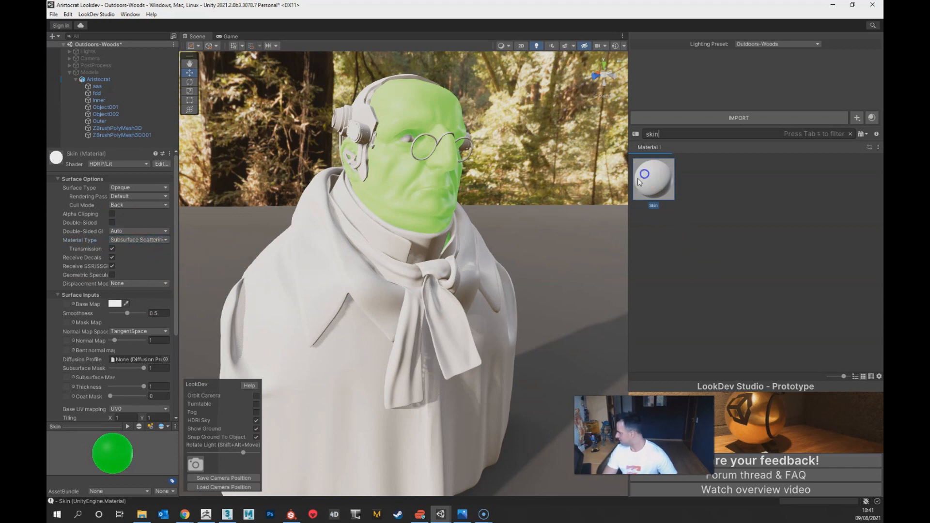
{"action": "left_click_drag", "start_coordinate": [408, 181], "coordinate": [417, 191], "text": "alt"}
{"action": "right_click_drag", "start_coordinate": [417, 191], "coordinate": [438, 131], "text": "alt"}
{"action": "middle_click_drag", "start_coordinate": [439, 131], "coordinate": [455, 264], "text": "alt"}
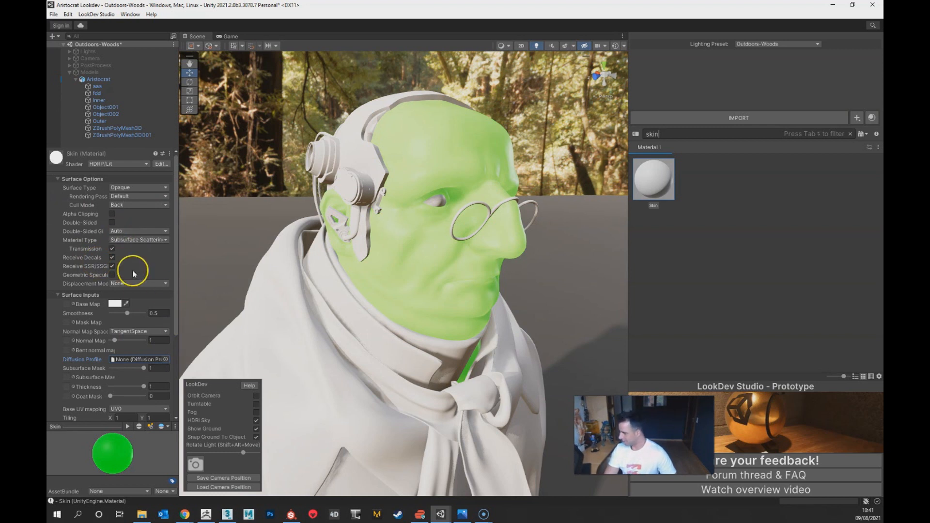
Step: Delete the Skin material from the material library
{"action": "right_click", "coordinate": [656, 180]}
{"action": "left_click", "coordinate": [690, 231]}
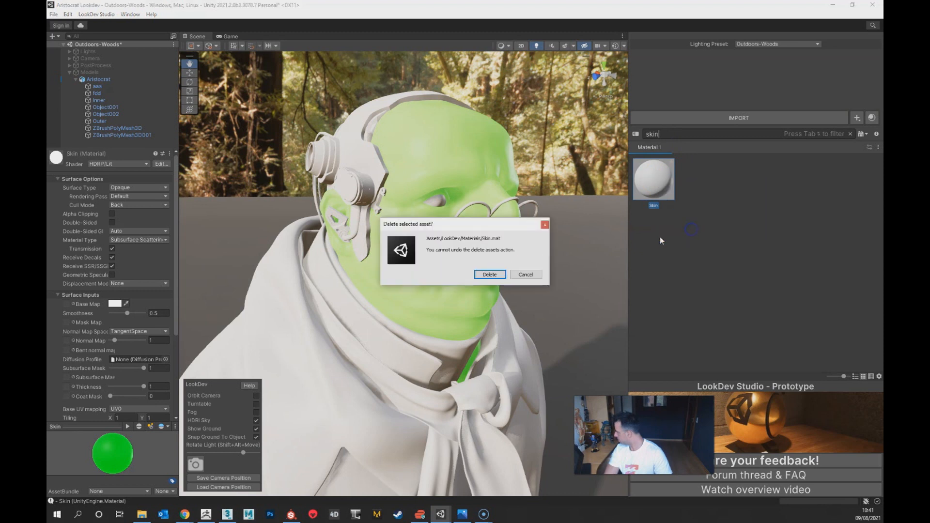
{"action": "left_click", "coordinate": [493, 276]}
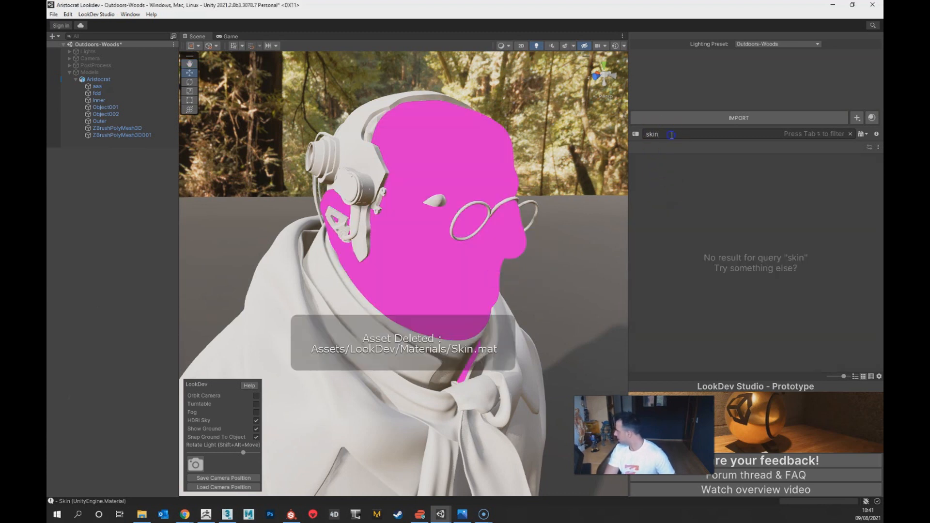
Step: Clear the library search and duplicate the M_Head material
{"action": "key", "text": "BackSpace"}
{"action": "scroll", "coordinate": [757, 292], "scroll_direction": "down", "scroll_amount": 1}
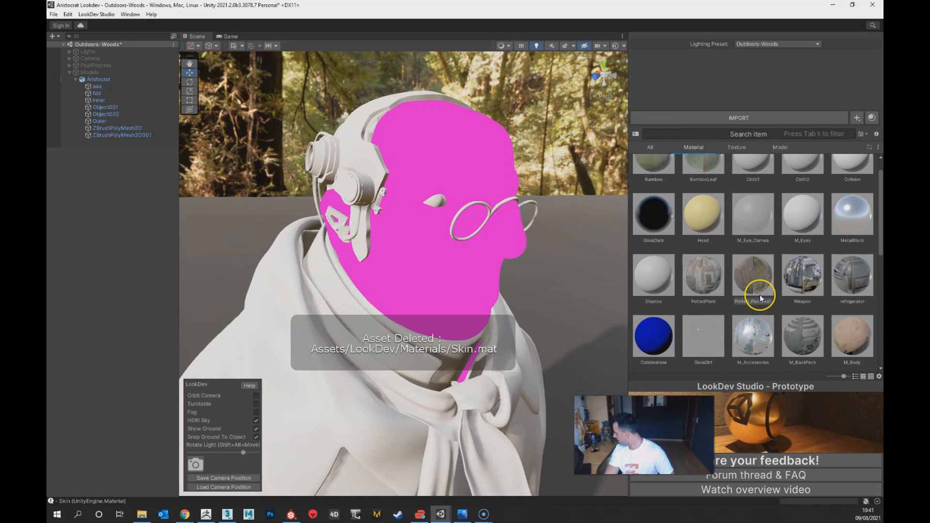
{"action": "scroll", "coordinate": [791, 274], "scroll_direction": "down", "scroll_amount": 1}
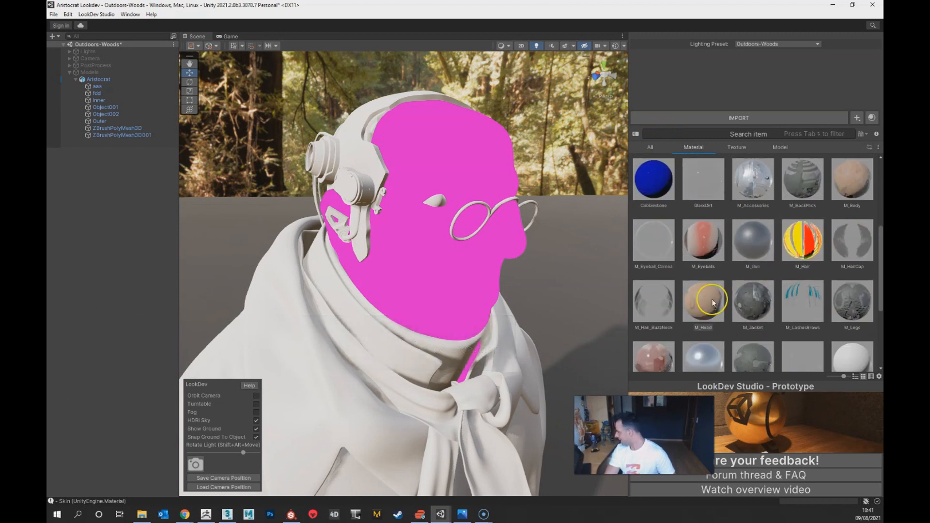
{"action": "left_click", "coordinate": [709, 312]}
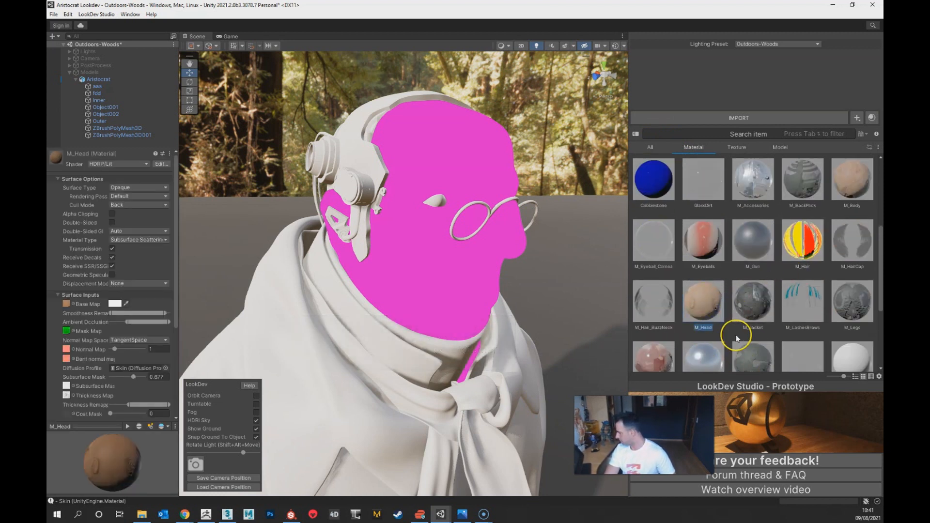
{"action": "scroll", "coordinate": [736, 335], "scroll_direction": "down", "scroll_amount": 3}
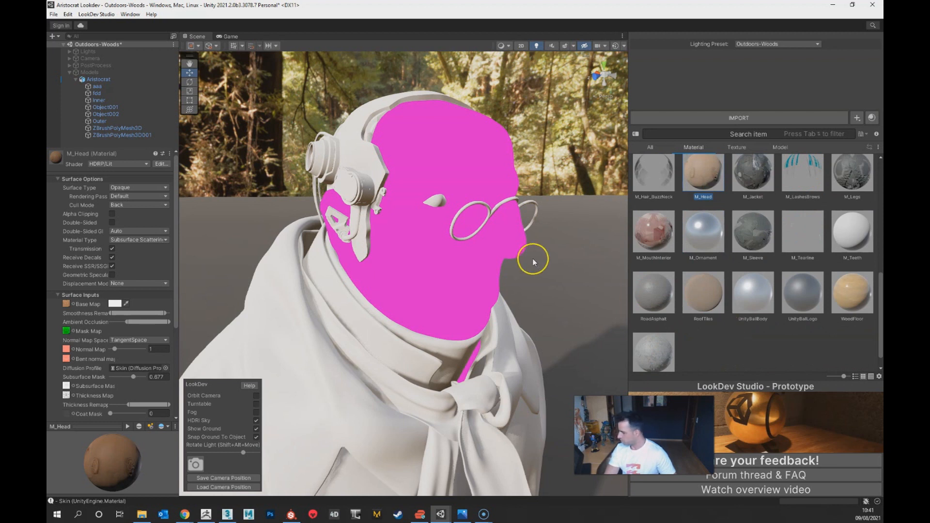
{"action": "scroll", "coordinate": [728, 270], "scroll_direction": "up", "scroll_amount": 2}
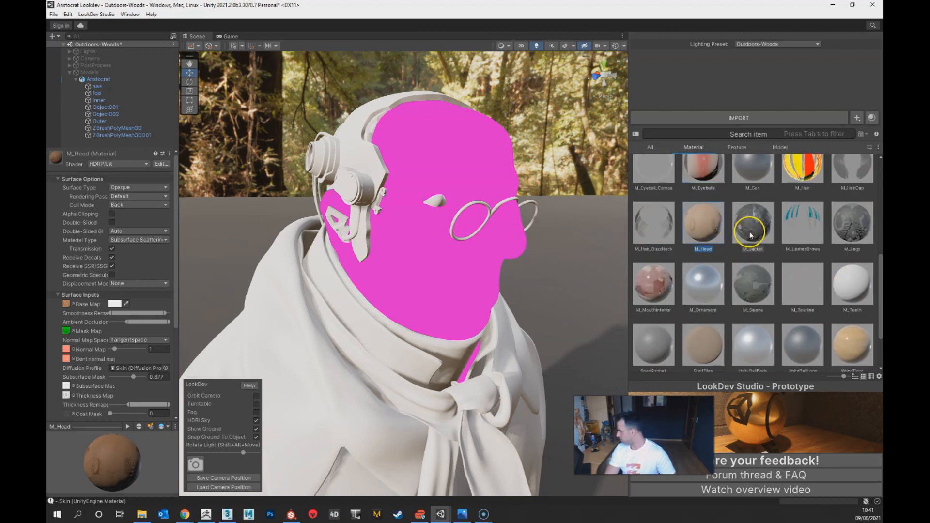
{"action": "right_click", "coordinate": [712, 232]}
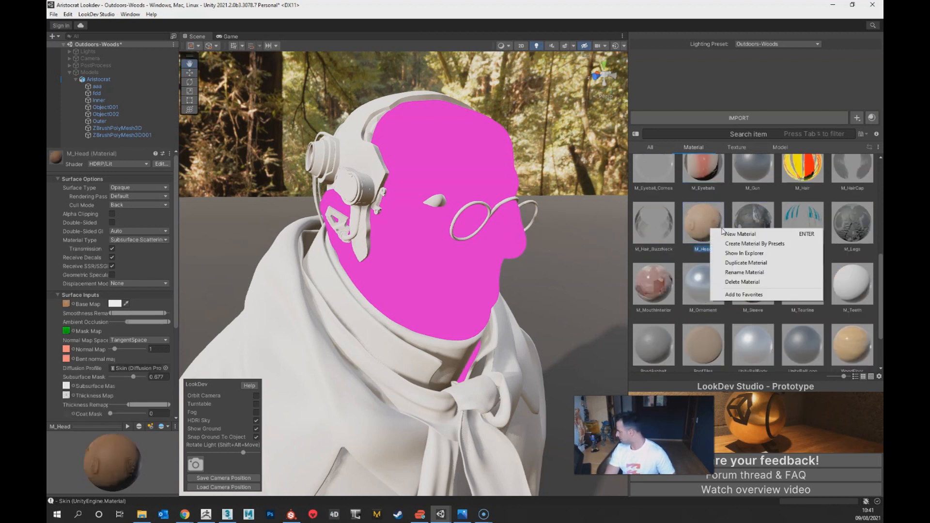
{"action": "left_click", "coordinate": [746, 262]}
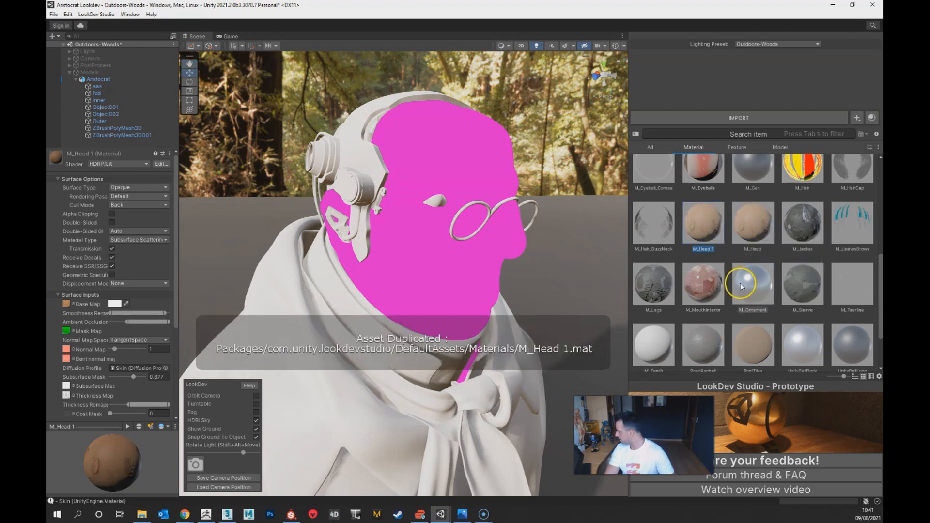
Step: Rename the duplicated head material to M_Aritocrat_Head
{"action": "right_click", "coordinate": [705, 249]}
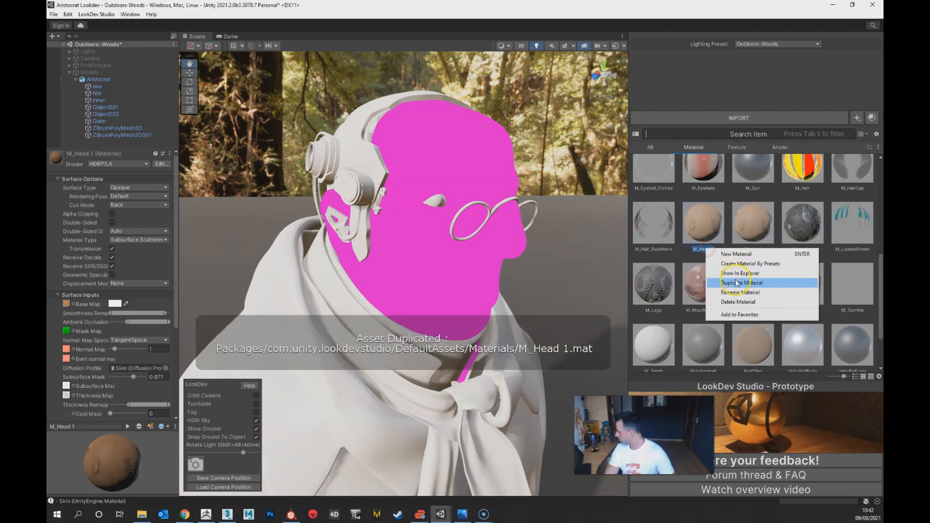
{"action": "left_click", "coordinate": [746, 293]}
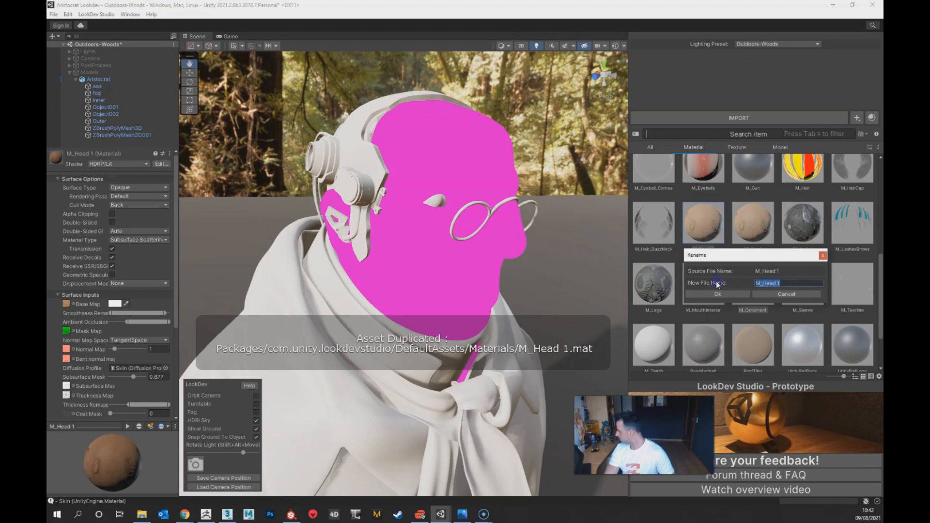
{"action": "type", "text": "M"}
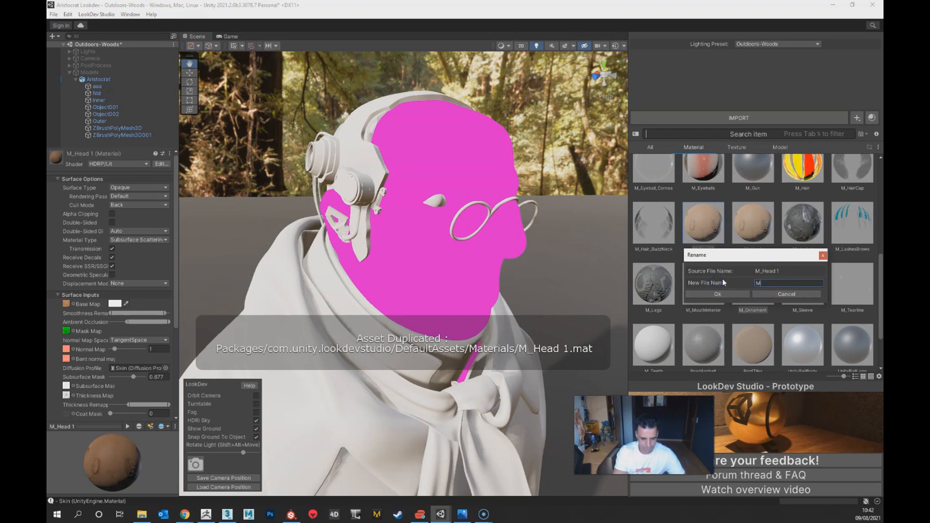
{"action": "type", "text": "_Aritocrat"}
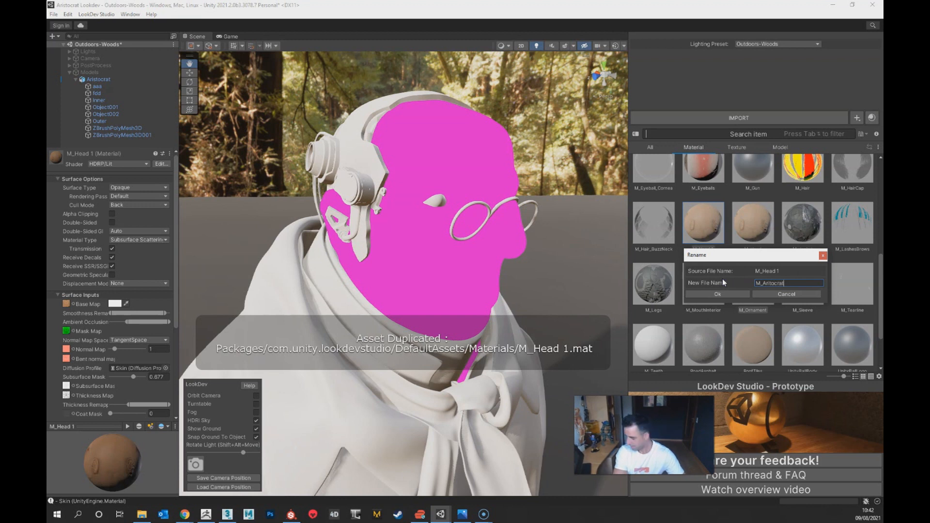
{"action": "type", "text": "_"}
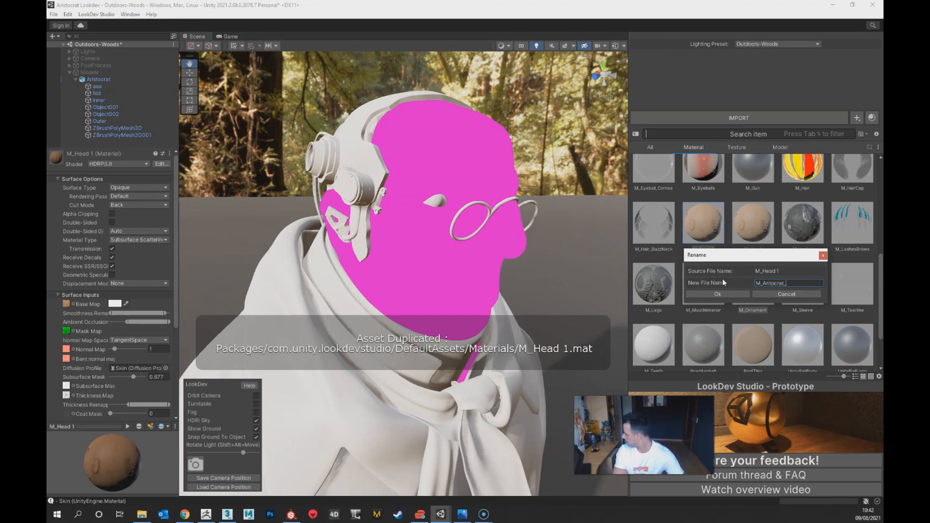
{"action": "type", "text": "Head"}
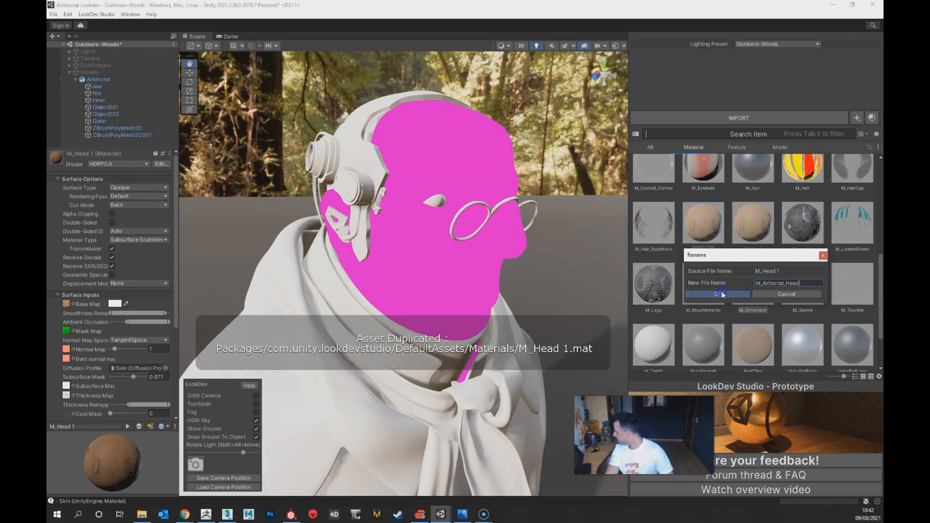
{"action": "left_click", "coordinate": [721, 293]}
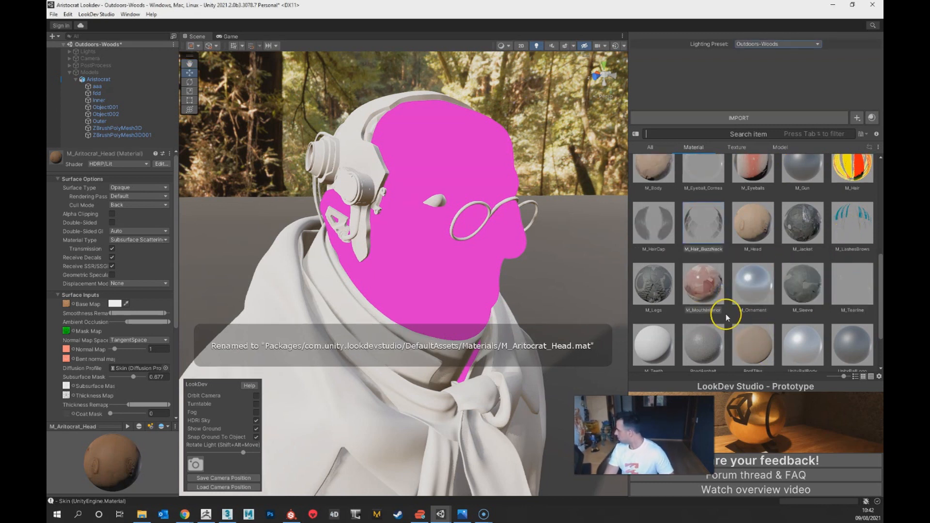
Step: Apply the M_Aritocrat_Head material to the bust's head and frame the face up close
{"action": "scroll", "coordinate": [716, 293], "scroll_direction": "up", "scroll_amount": 3}
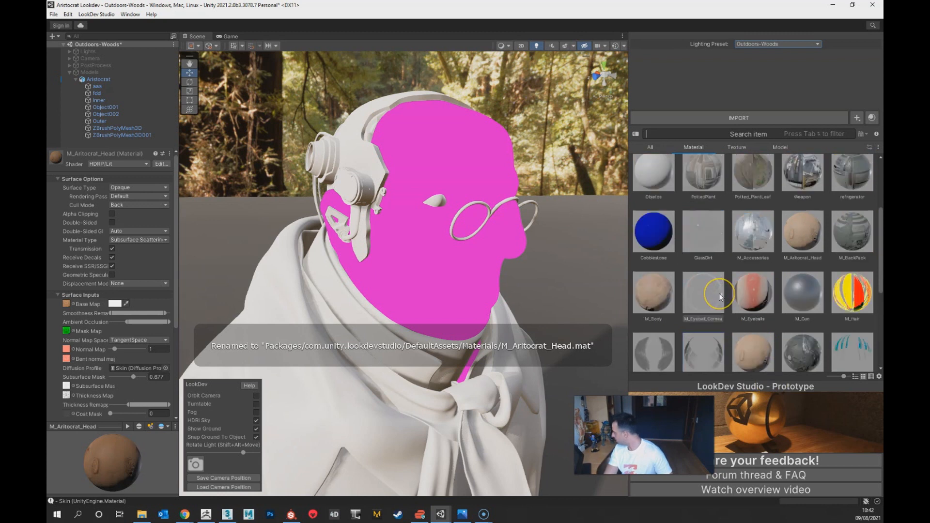
{"action": "left_click_drag", "start_coordinate": [808, 233], "coordinate": [417, 282]}
{"action": "mouse_move", "coordinate": [512, 308]}
{"action": "left_mouse_down", "text": "alt"}
{"action": "mouse_move", "coordinate": [436, 295]}
{"action": "mouse_move", "coordinate": [398, 301]}
{"action": "mouse_move", "coordinate": [442, 235]}
{"action": "mouse_move", "coordinate": [475, 233]}
{"action": "left_mouse_up", "text": "alt"}
{"action": "scroll", "coordinate": [449, 214], "scroll_direction": "up", "scroll_amount": 3}
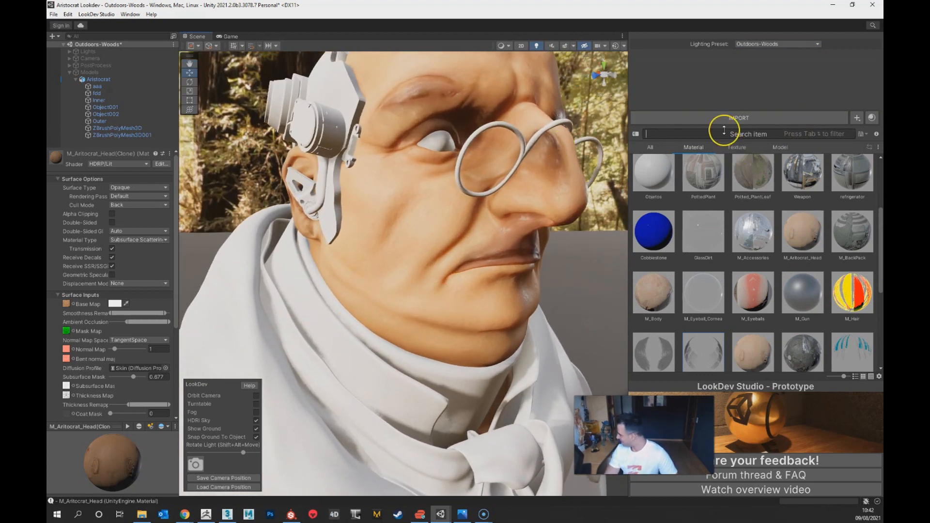
Step: Switch to File Explorer and open the Aristocrat subfolder inside the Aristocrat project's Textures folder
{"action": "left_click", "coordinate": [142, 514]}
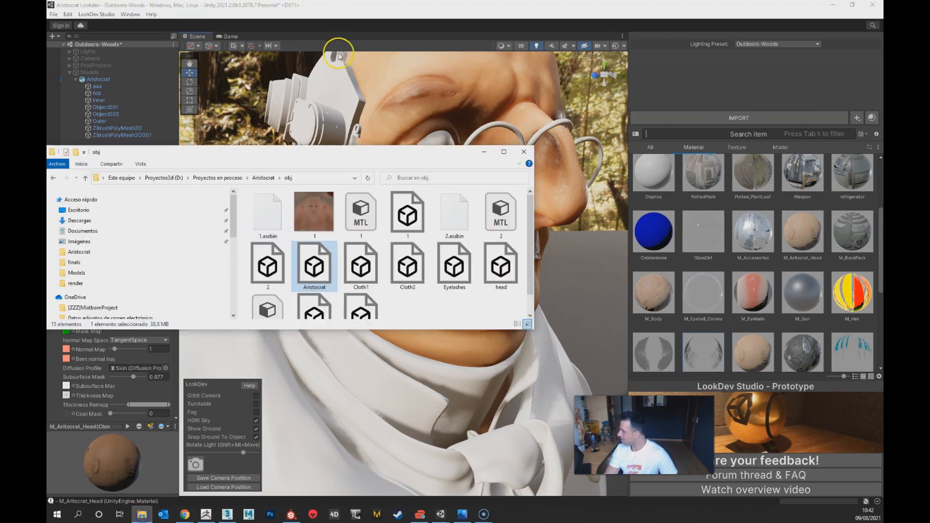
{"action": "left_click", "coordinate": [263, 177]}
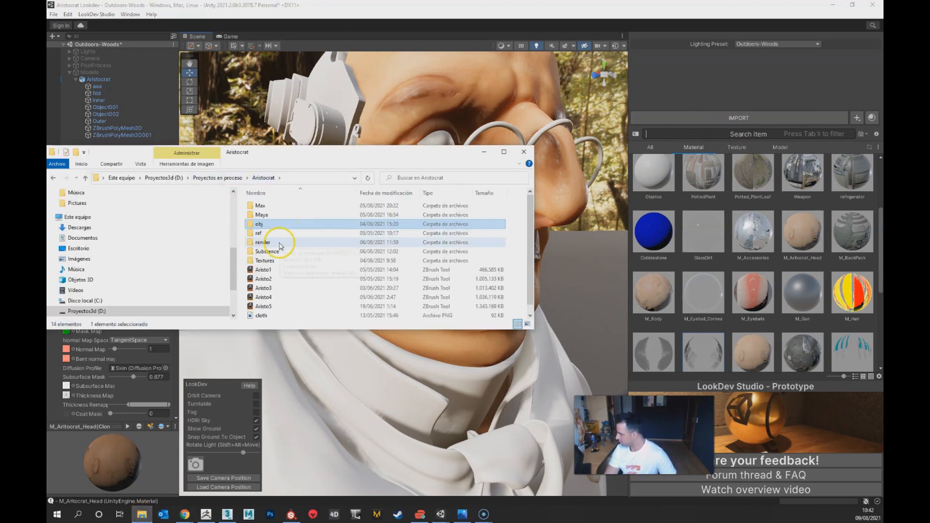
{"action": "left_click", "coordinate": [275, 251]}
{"action": "double_click", "coordinate": [264, 261]}
{"action": "left_click", "coordinate": [279, 206]}
{"action": "left_click", "coordinate": [275, 214]}
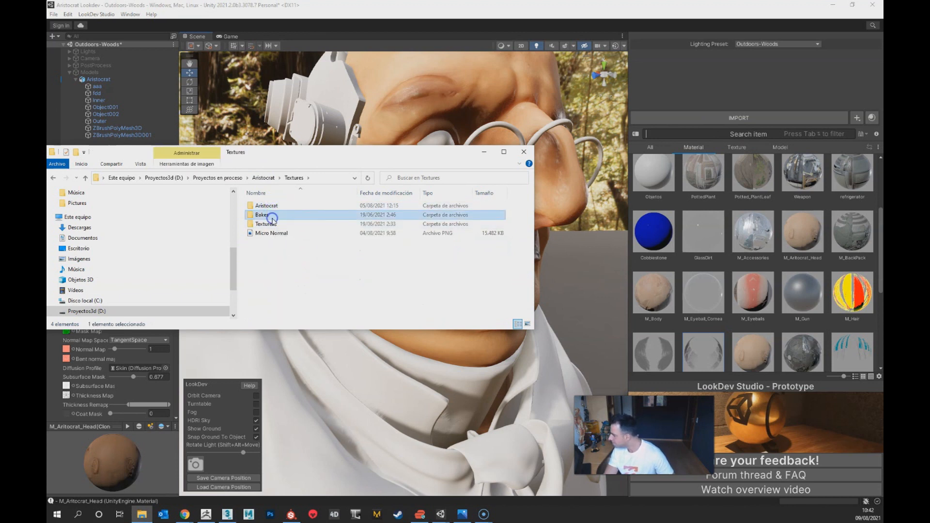
{"action": "left_click", "coordinate": [273, 224]}
{"action": "double_click", "coordinate": [273, 224]}
{"action": "left_click", "coordinate": [265, 178]}
{"action": "double_click", "coordinate": [271, 205]}
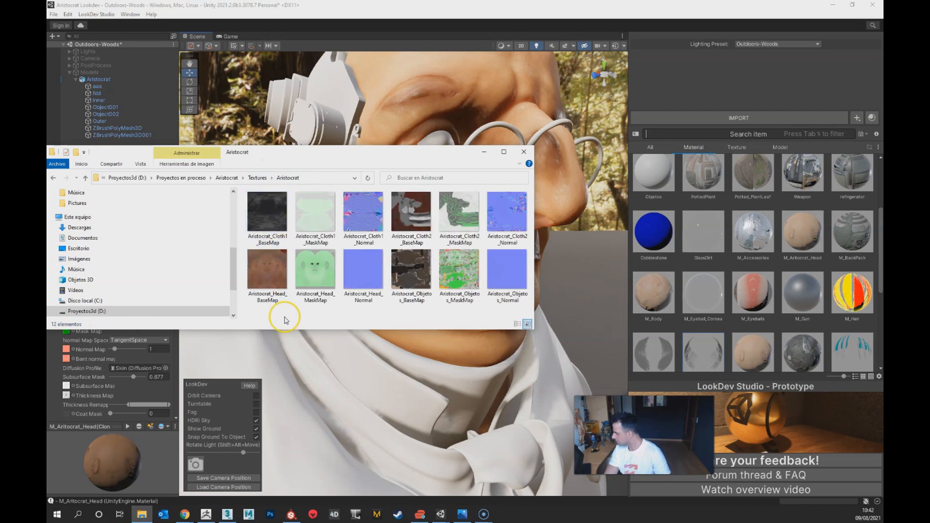
Step: Open the Aristocrat_Head_BaseMap image and examine the facial skin detail up close
{"action": "left_click", "coordinate": [269, 279]}
{"action": "left_click", "coordinate": [312, 291], "text": "ctrl"}
{"action": "left_click", "coordinate": [365, 284], "text": "ctrl"}
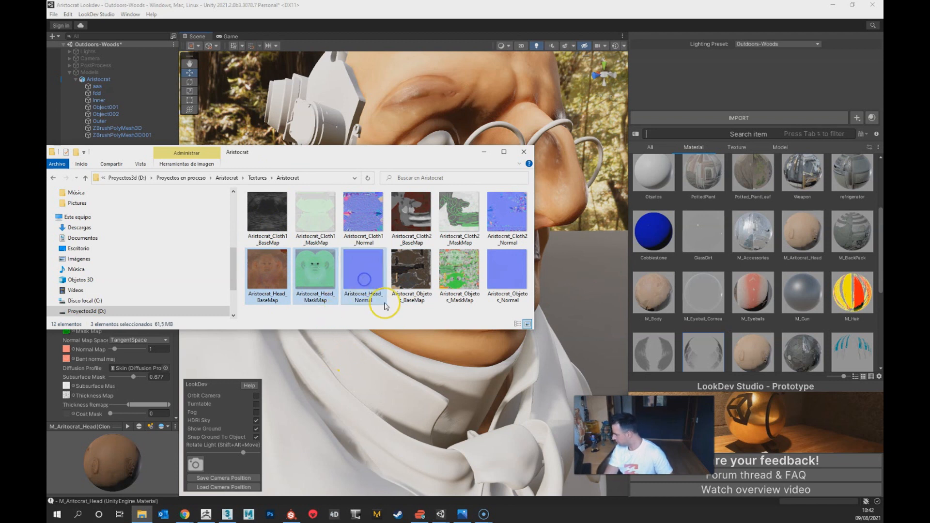
{"action": "left_click", "coordinate": [272, 274]}
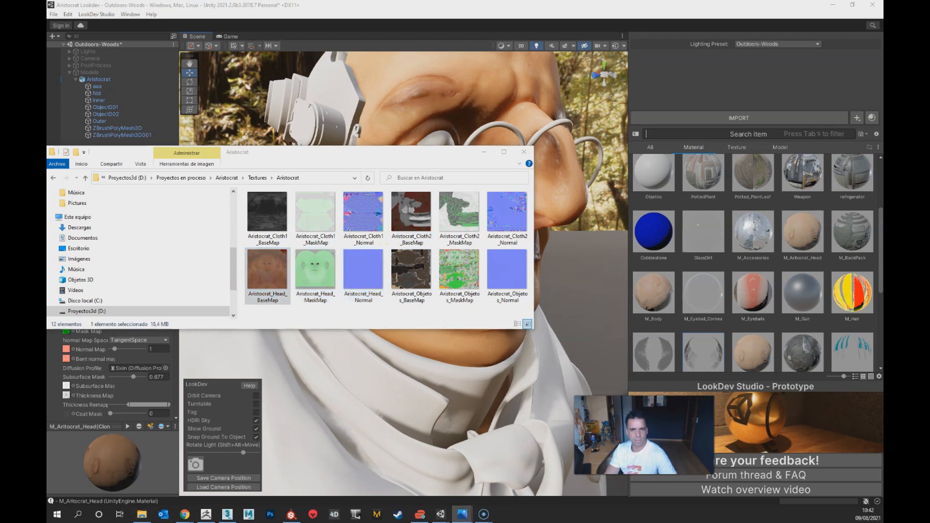
{"action": "left_click_drag", "start_coordinate": [49, 271], "coordinate": [730, 140]}
{"action": "double_click", "coordinate": [730, 140]}
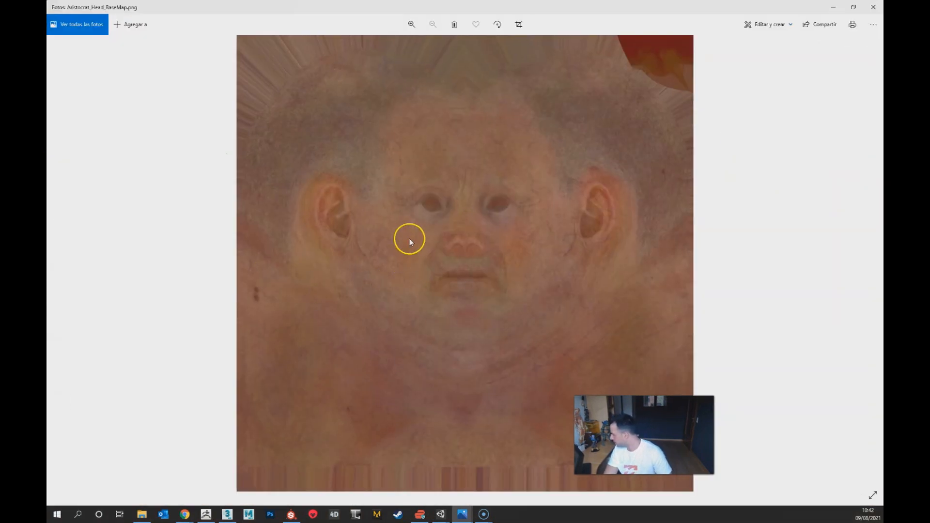
{"action": "scroll", "coordinate": [409, 239], "scroll_direction": "up", "scroll_amount": 3}
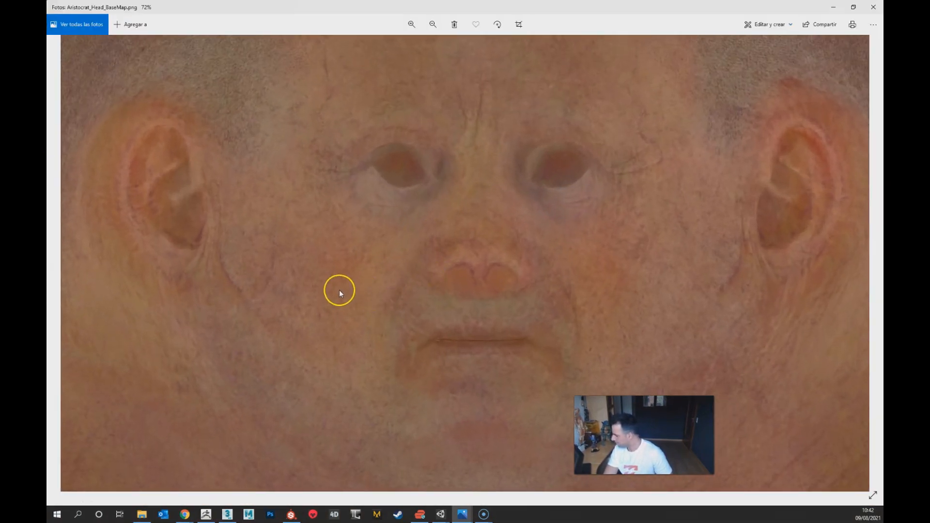
{"action": "scroll", "coordinate": [339, 290], "scroll_direction": "up", "scroll_amount": 2}
{"action": "left_click_drag", "start_coordinate": [675, 241], "coordinate": [545, 324]}
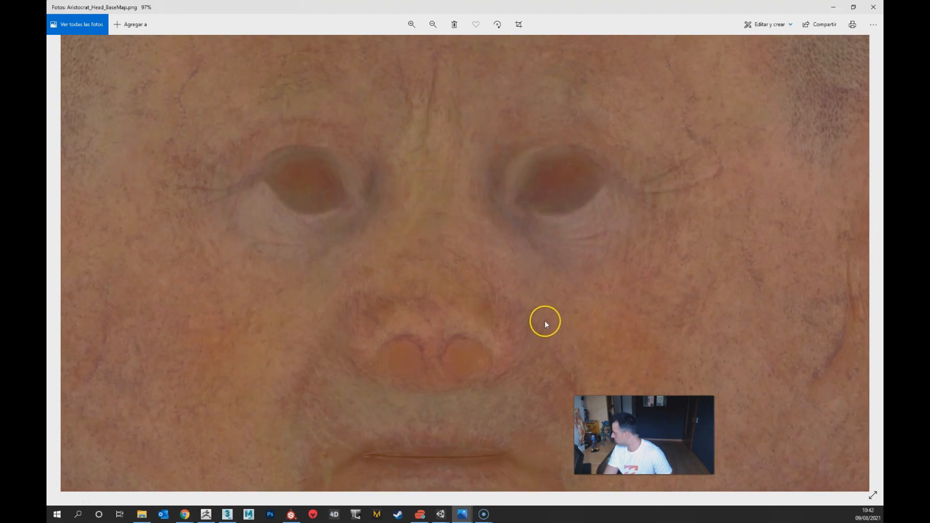
{"action": "left_click", "coordinate": [874, 6]}
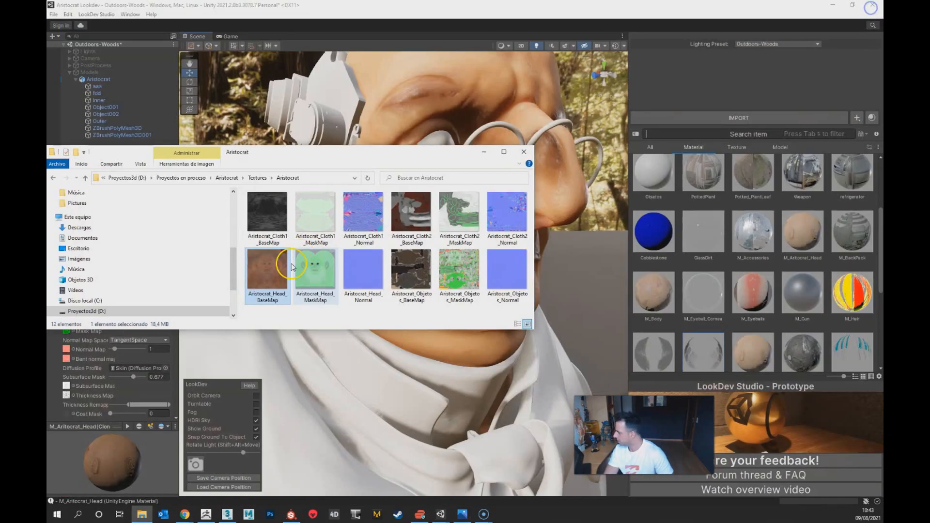
Step: Import the Aristocrat_Head BaseMap, MaskMap and Normal textures into the LookDev Studio library
{"action": "left_click", "coordinate": [338, 300], "text": "ctrl"}
{"action": "left_click_drag", "start_coordinate": [272, 272], "coordinate": [581, 279]}
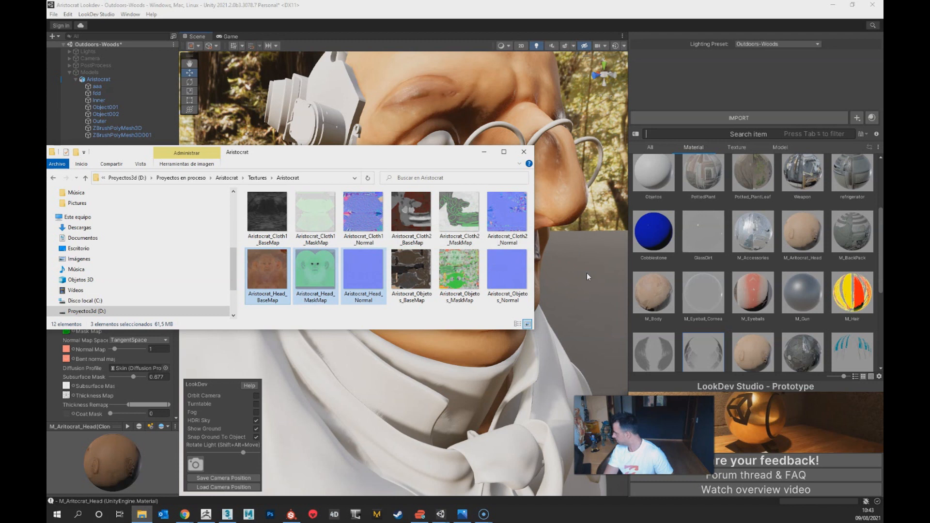
{"action": "left_click", "coordinate": [690, 148]}
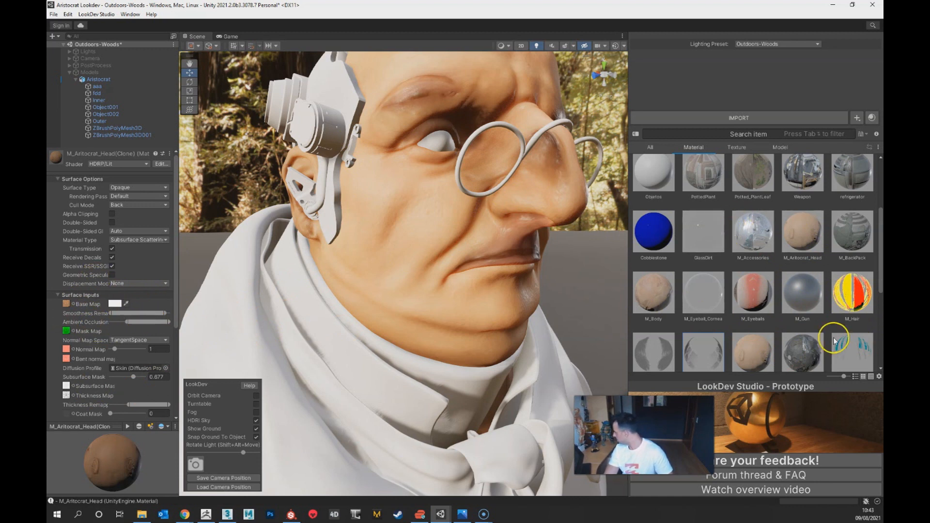
Step: Assign Aristocrat_Head_BaseMap as the base map and Aristocrat_Head_MaskMap as the mask map of the M_Aritocrat_Head material
{"action": "left_click", "coordinate": [789, 247]}
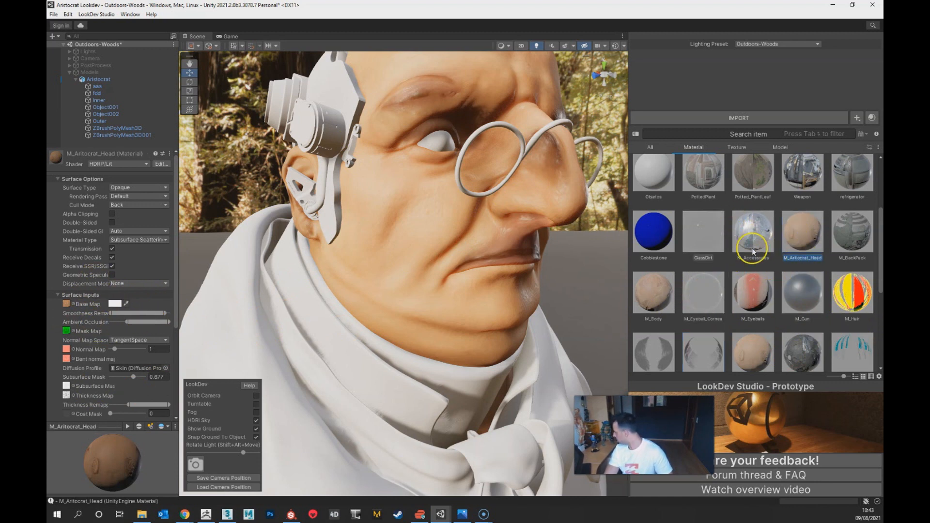
{"action": "left_click", "coordinate": [735, 148]}
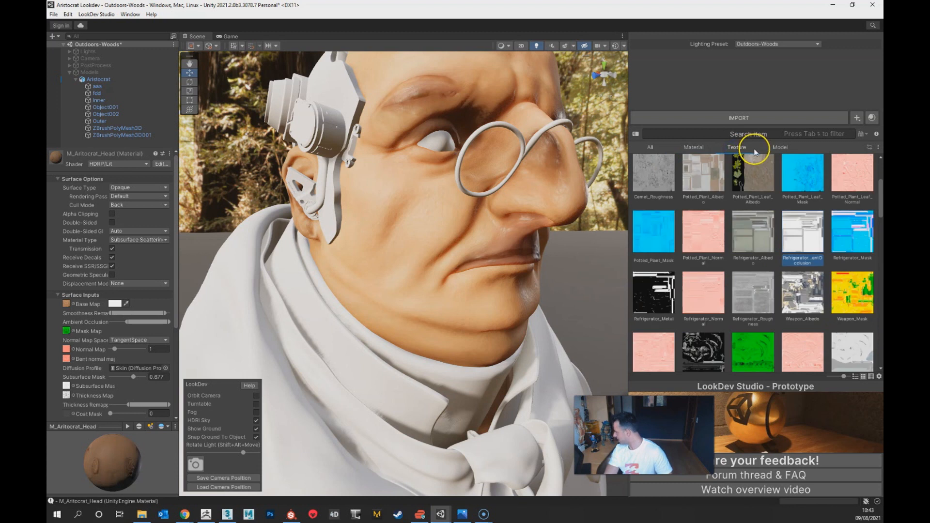
{"action": "scroll", "coordinate": [755, 327], "scroll_direction": "down", "scroll_amount": 5}
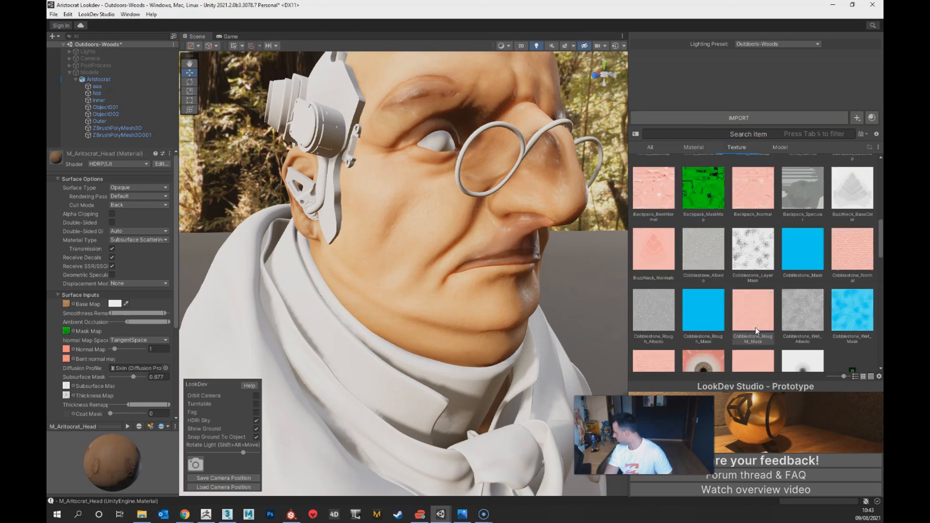
{"action": "scroll", "coordinate": [755, 328], "scroll_direction": "down", "scroll_amount": 3}
{"action": "scroll", "coordinate": [754, 327], "scroll_direction": "down", "scroll_amount": 2}
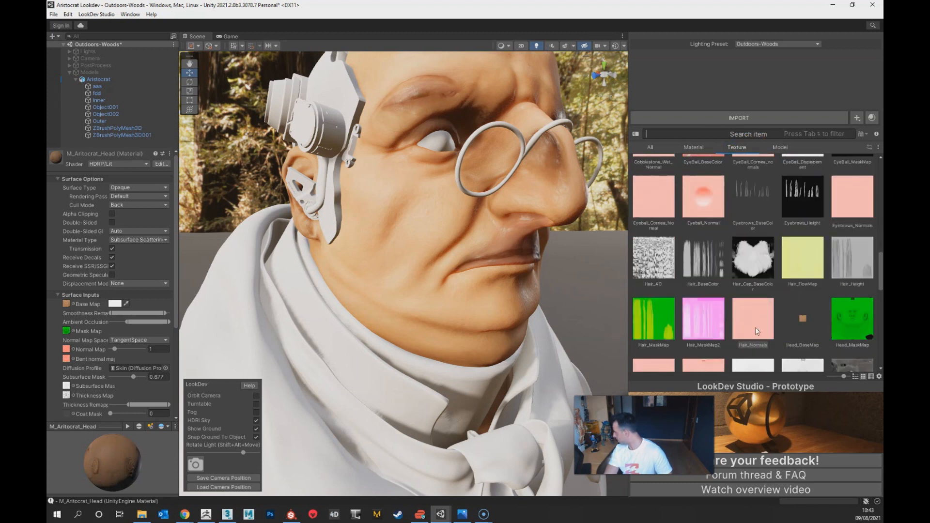
{"action": "scroll", "coordinate": [755, 327], "scroll_direction": "down", "scroll_amount": 1}
{"action": "scroll", "coordinate": [847, 315], "scroll_direction": "down", "scroll_amount": 1}
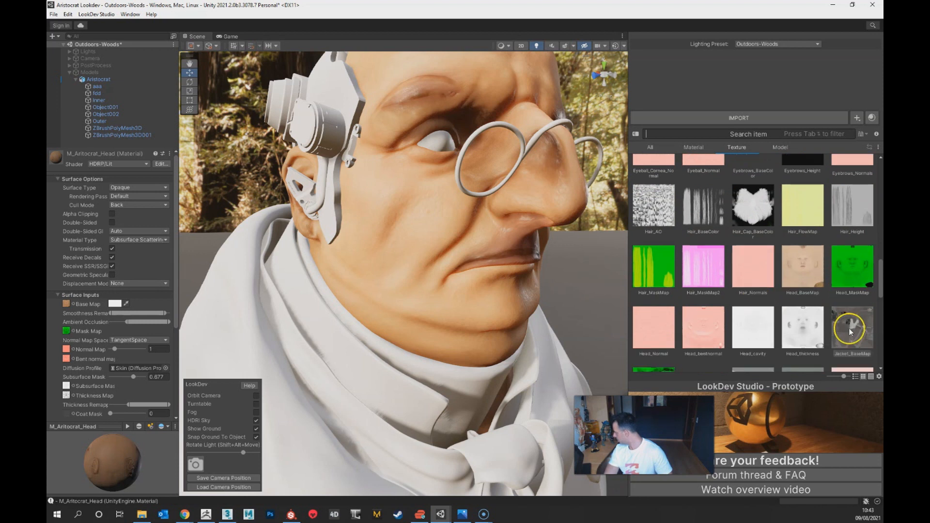
{"action": "scroll", "coordinate": [849, 327], "scroll_direction": "down", "scroll_amount": 2}
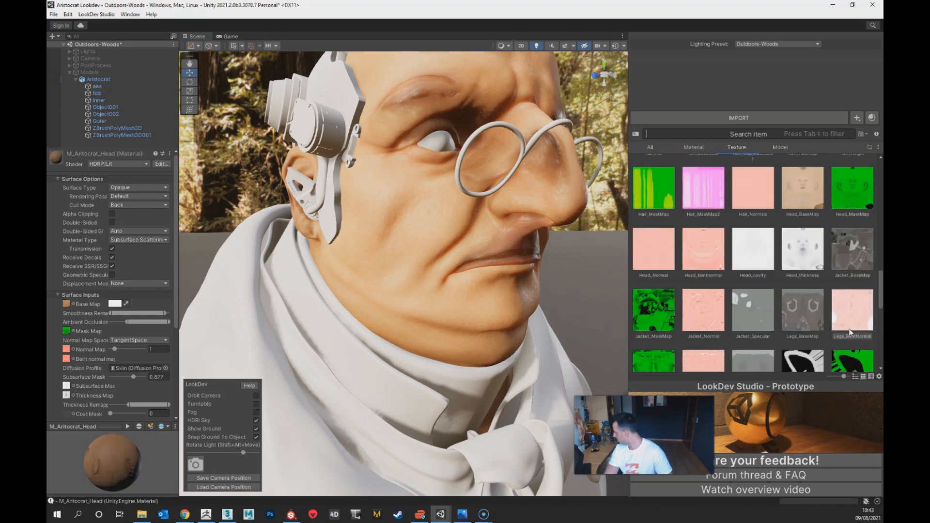
{"action": "scroll", "coordinate": [851, 332], "scroll_direction": "up", "scroll_amount": 5}
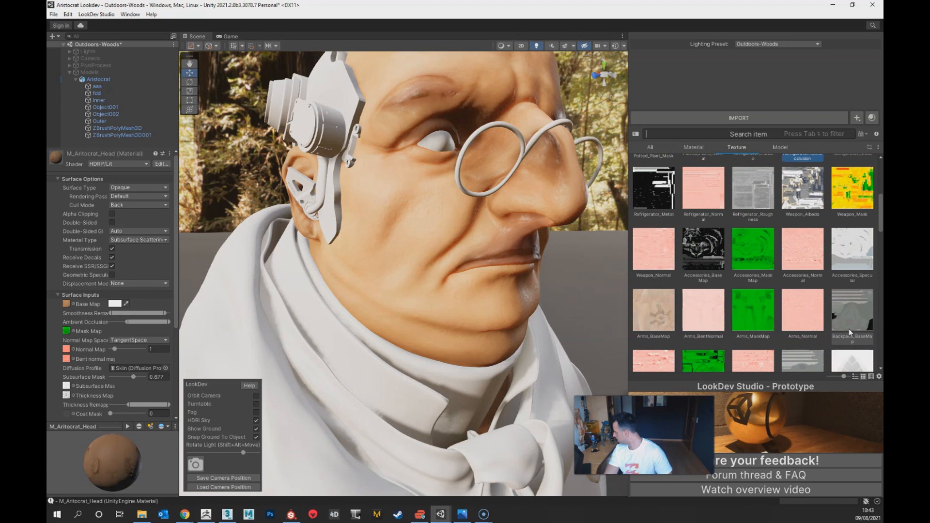
{"action": "scroll", "coordinate": [849, 328], "scroll_direction": "up", "scroll_amount": 5}
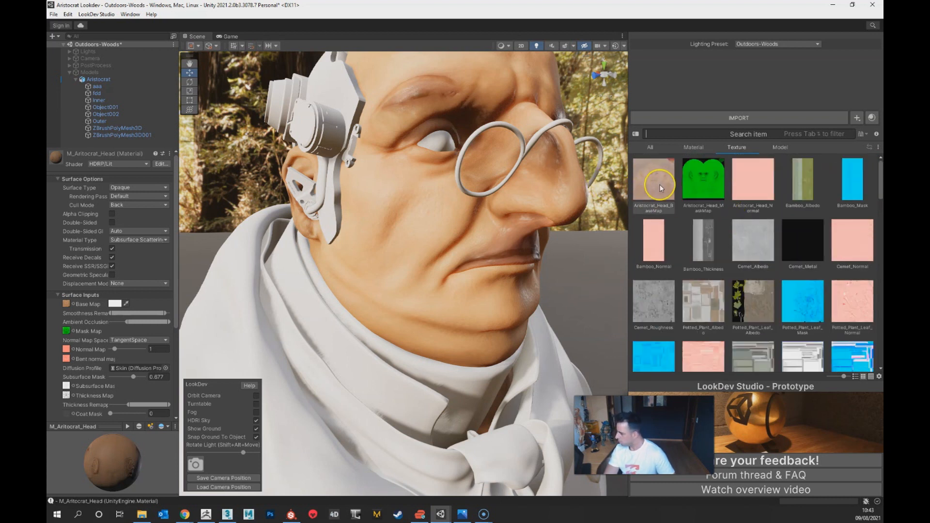
{"action": "left_click_drag", "start_coordinate": [659, 184], "coordinate": [67, 305]}
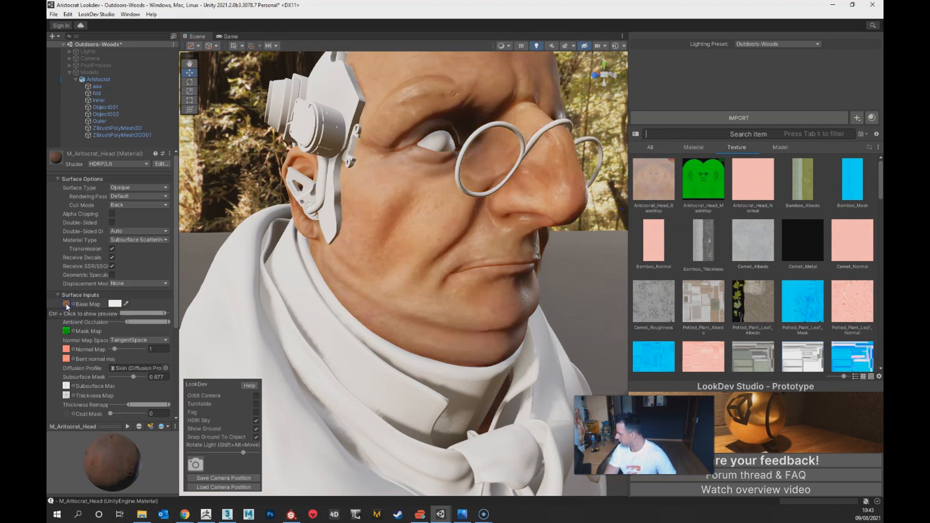
{"action": "left_click_drag", "start_coordinate": [689, 191], "coordinate": [209, 321]}
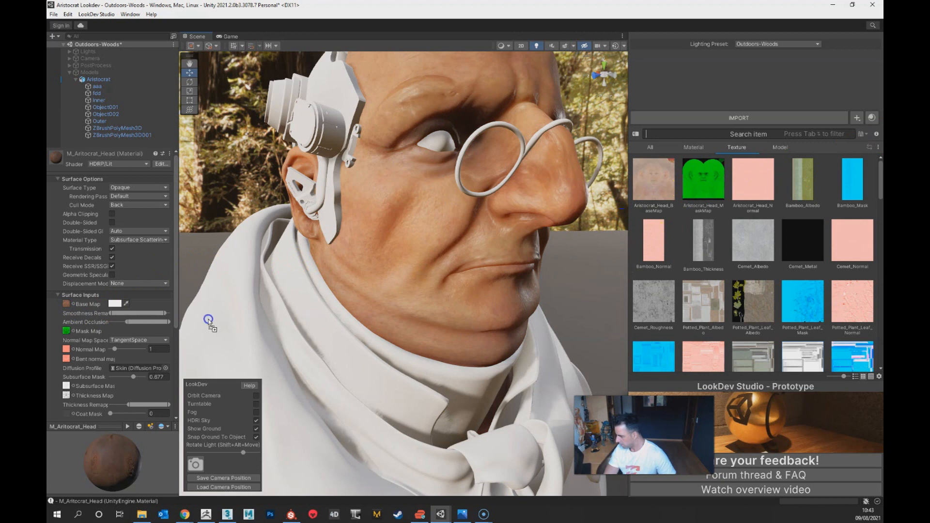
{"action": "left_click_drag", "start_coordinate": [68, 334], "coordinate": [66, 333]}
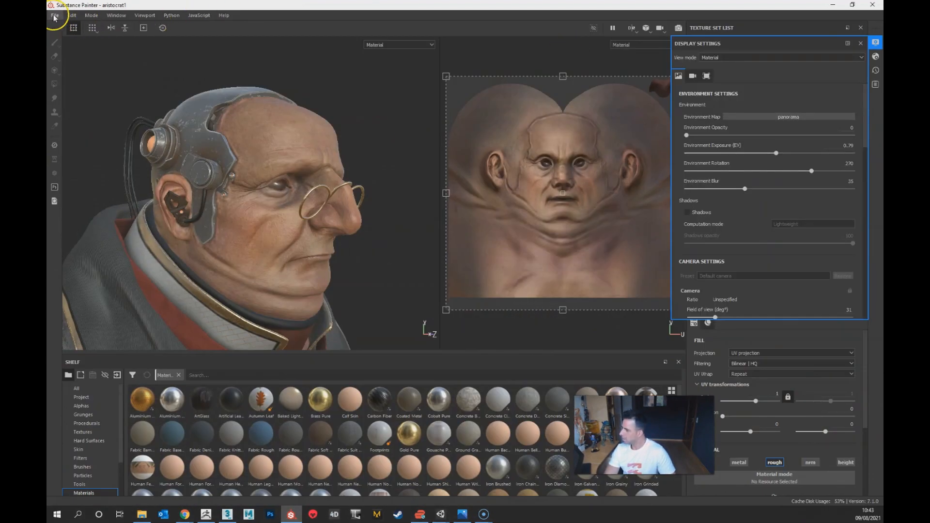
Step: In Substance Painter, check the texture export settings for the Unity HD Render Pipeline (Metallic Standard) template and return to Unity
{"action": "left_click", "coordinate": [55, 16]}
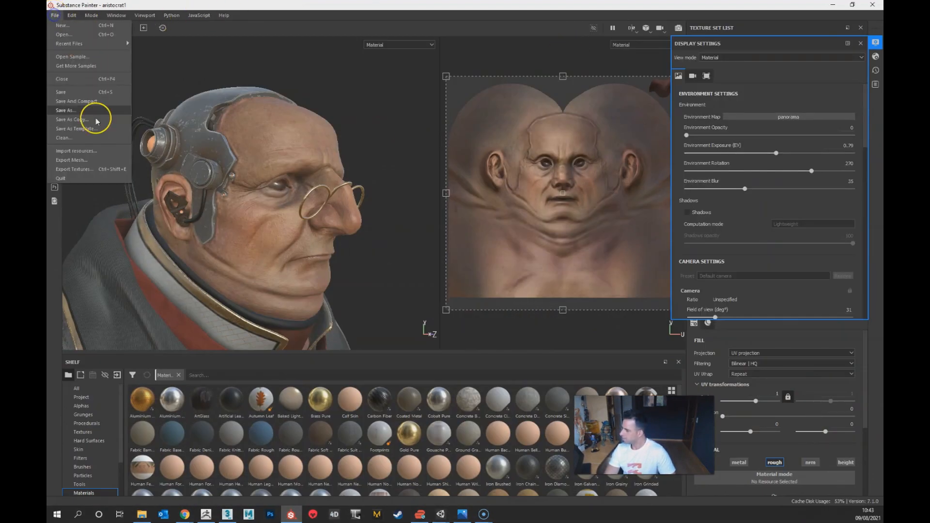
{"action": "left_click", "coordinate": [92, 171]}
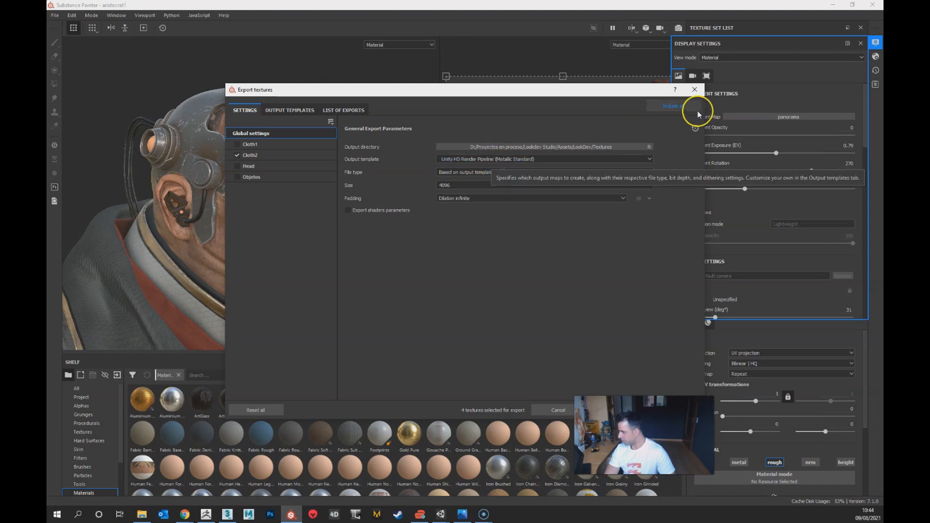
{"action": "left_click", "coordinate": [696, 90]}
{"action": "key", "text": "alt+Tab"}
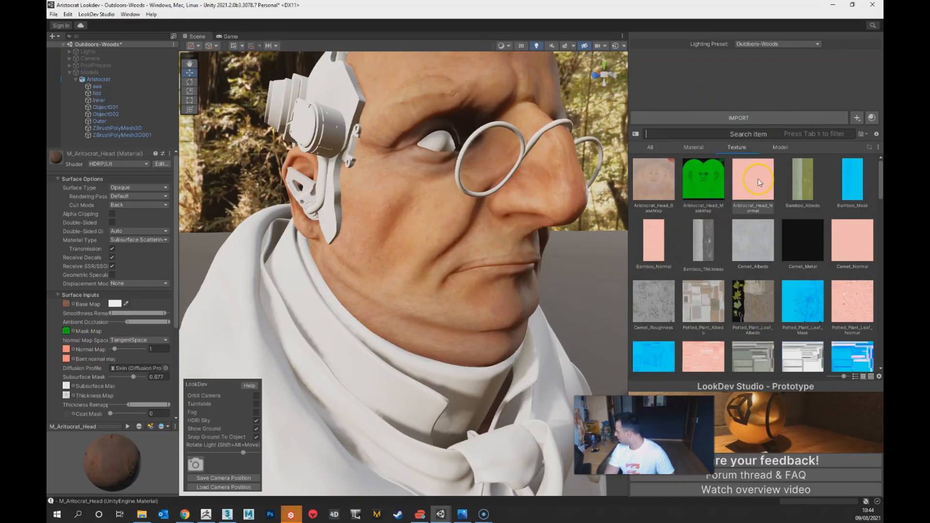
Step: Assign Aristocrat_Head_Normal as the head material's normal map and set its strength to 2.3
{"action": "left_click_drag", "start_coordinate": [760, 184], "coordinate": [98, 322]}
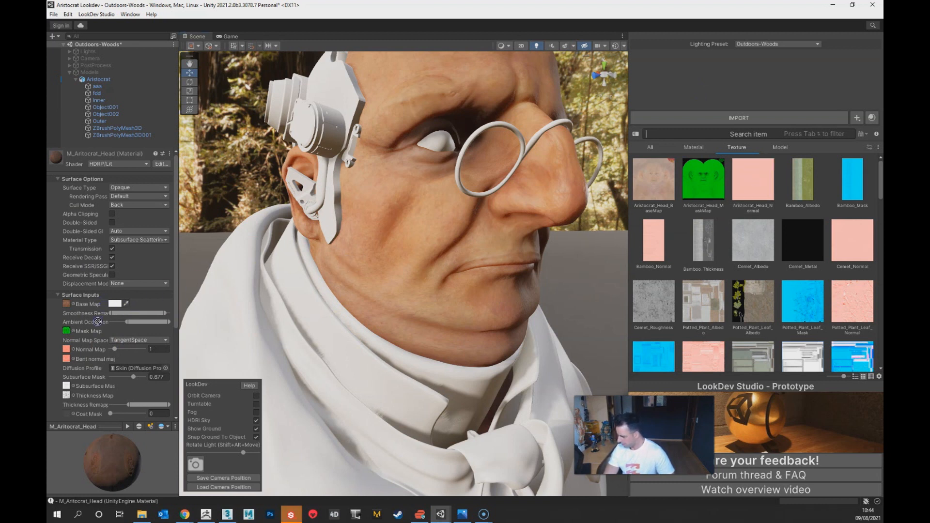
{"action": "left_click_drag", "start_coordinate": [71, 360], "coordinate": [66, 350]}
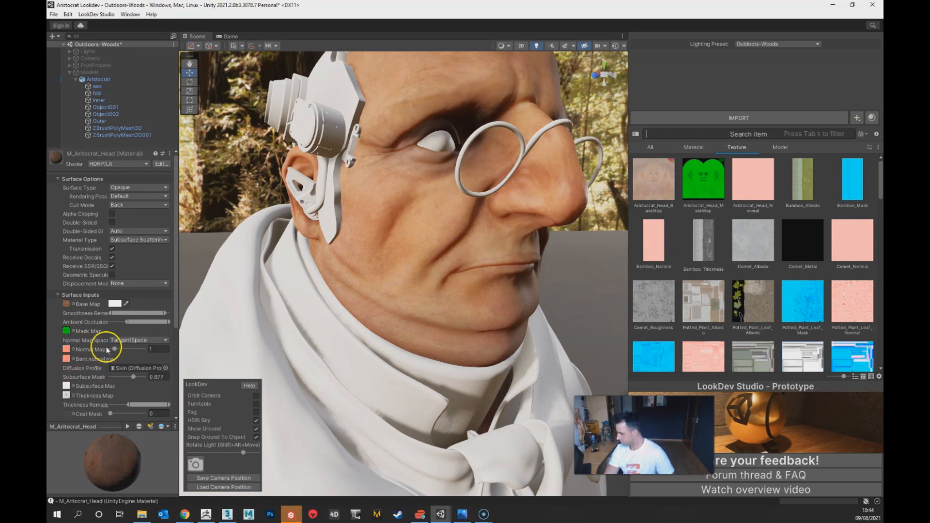
{"action": "left_click_drag", "start_coordinate": [117, 353], "coordinate": [116, 355]}
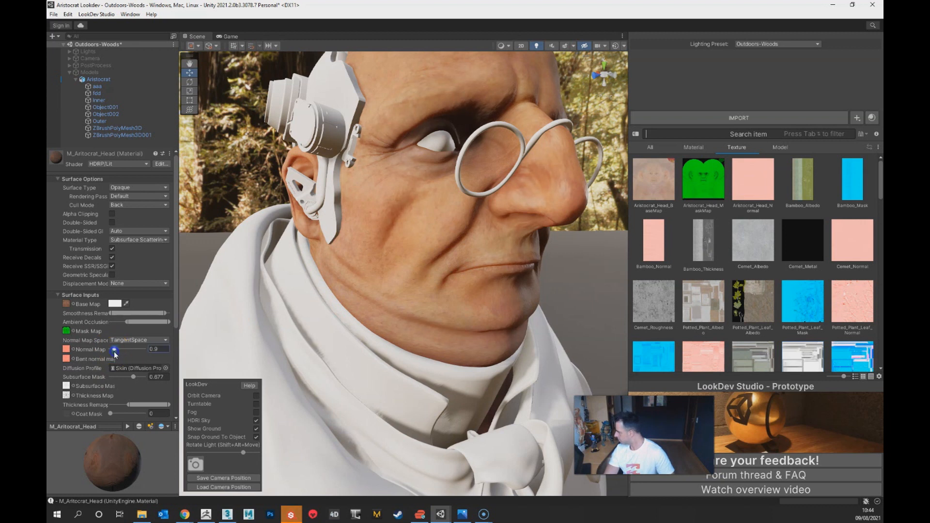
{"action": "left_click_drag", "start_coordinate": [285, 281], "coordinate": [305, 278], "text": "alt"}
{"action": "right_click_drag", "start_coordinate": [396, 244], "coordinate": [410, 402], "text": "alt"}
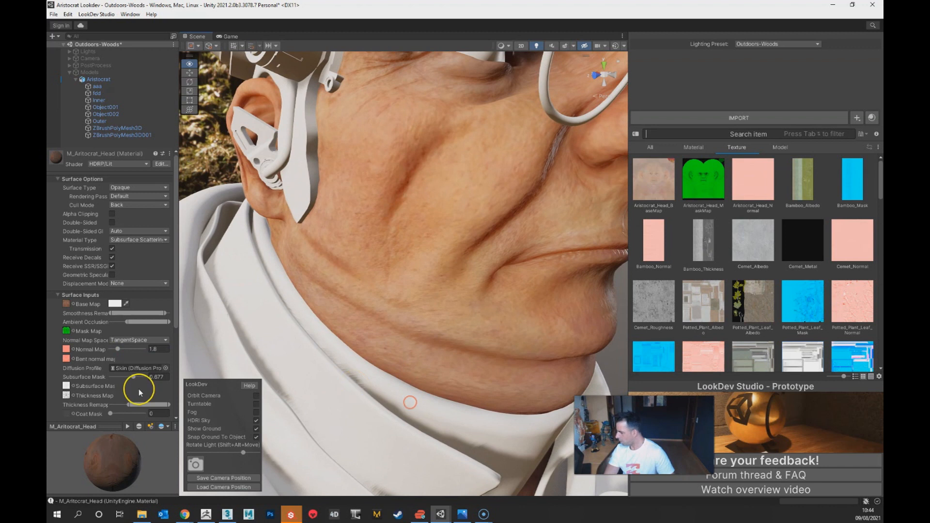
{"action": "mouse_move", "coordinate": [117, 349]}
{"action": "left_mouse_down"}
{"action": "mouse_move", "coordinate": [127, 349]}
{"action": "mouse_move", "coordinate": [118, 352]}
{"action": "left_mouse_up"}
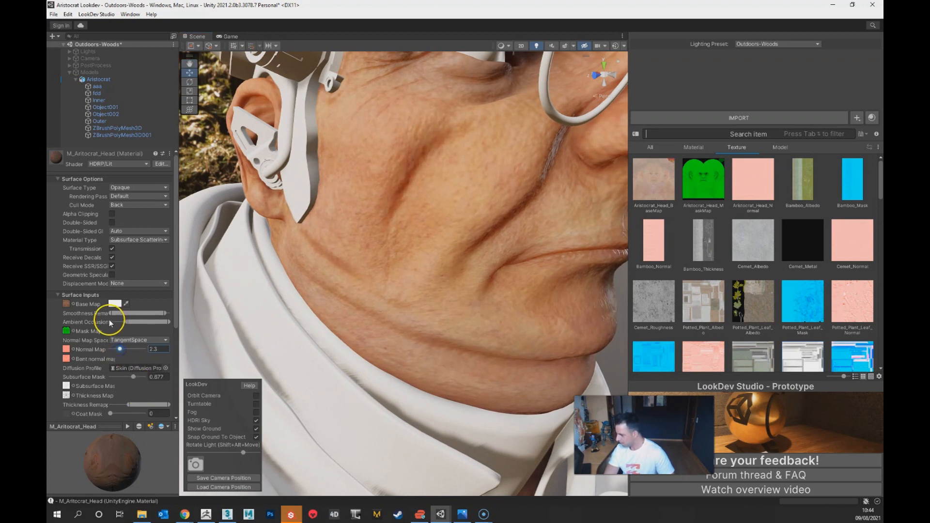
Step: Adjust the head material's ambient occlusion and smoothness remapping, raising the upper end of the smoothness range to its maximum
{"action": "left_click_drag", "start_coordinate": [127, 323], "coordinate": [172, 321]}
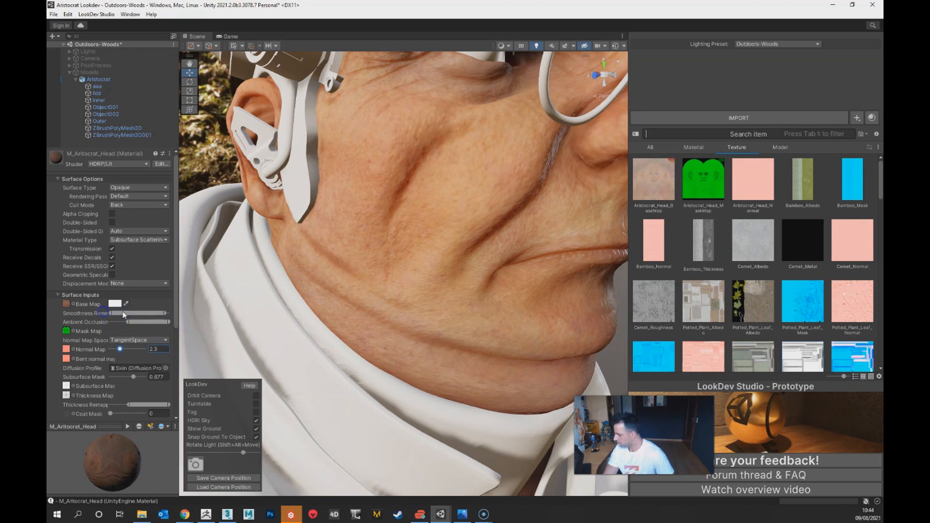
{"action": "scroll", "coordinate": [123, 315], "scroll_direction": "down", "scroll_amount": 5}
{"action": "scroll", "coordinate": [375, 287], "scroll_direction": "up", "scroll_amount": 3}
{"action": "scroll", "coordinate": [383, 275], "scroll_direction": "down", "scroll_amount": 5}
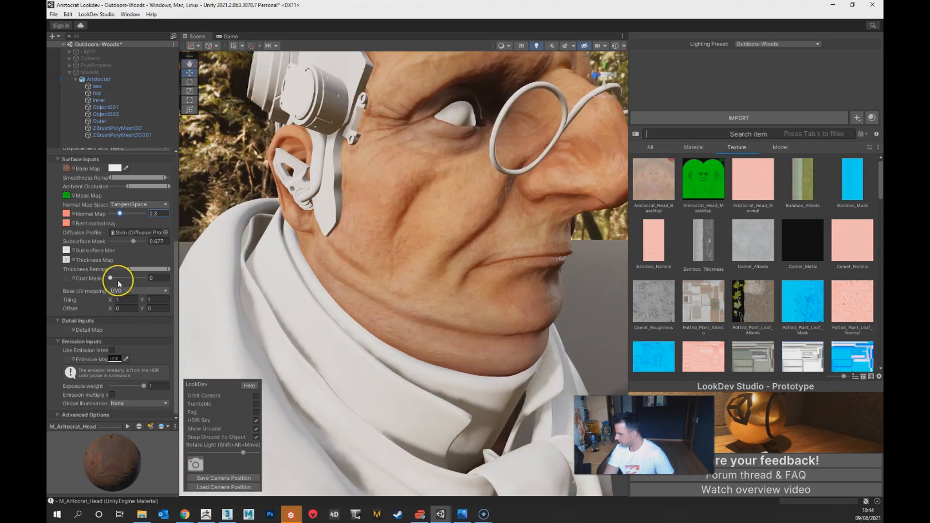
{"action": "scroll", "coordinate": [146, 215], "scroll_direction": "up", "scroll_amount": 6}
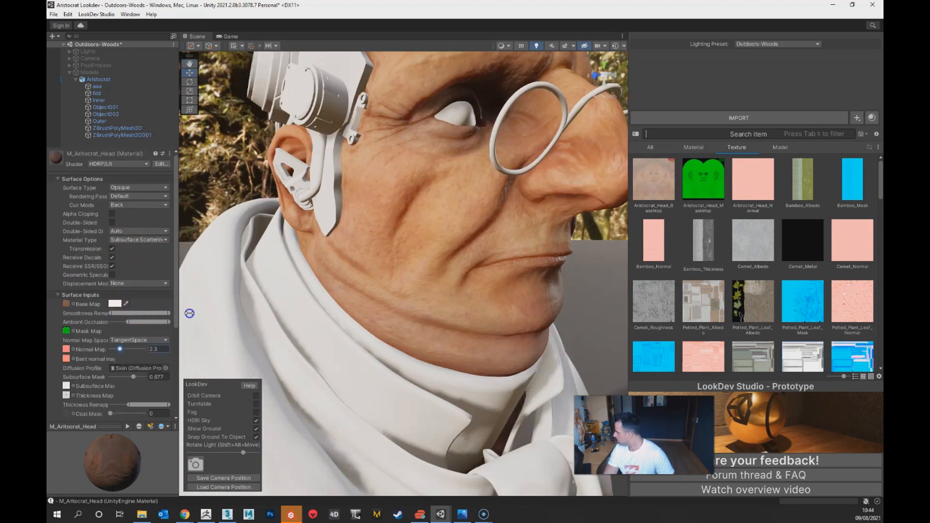
{"action": "right_click_drag", "start_coordinate": [573, 317], "coordinate": [495, 305], "text": "alt"}
{"action": "left_click_drag", "start_coordinate": [496, 307], "coordinate": [479, 314], "text": "alt"}
{"action": "right_click_drag", "start_coordinate": [479, 313], "coordinate": [486, 349], "text": "alt"}
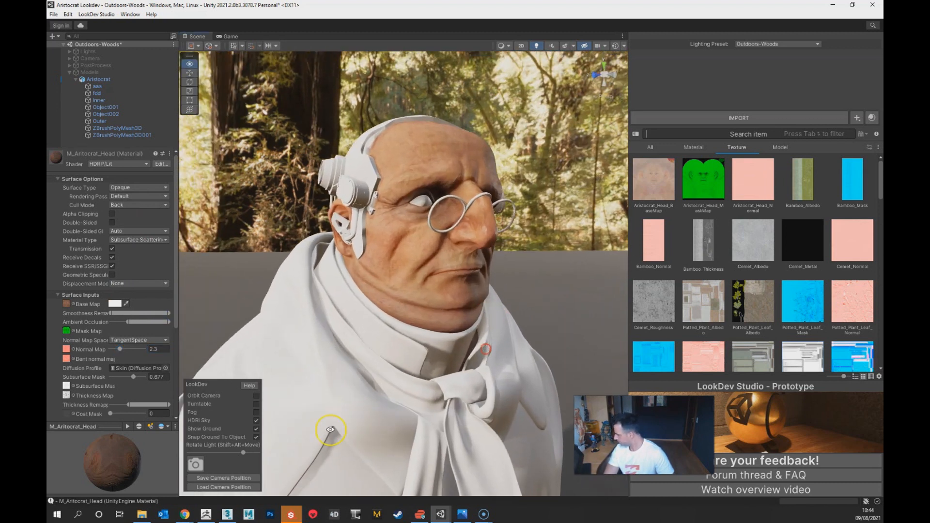
Step: Rotate the scene light to the end of its range and examine the skin on the side of the face
{"action": "left_click_drag", "start_coordinate": [233, 456], "coordinate": [260, 456]}
{"action": "right_click_drag", "start_coordinate": [434, 304], "coordinate": [467, 382], "text": "alt"}
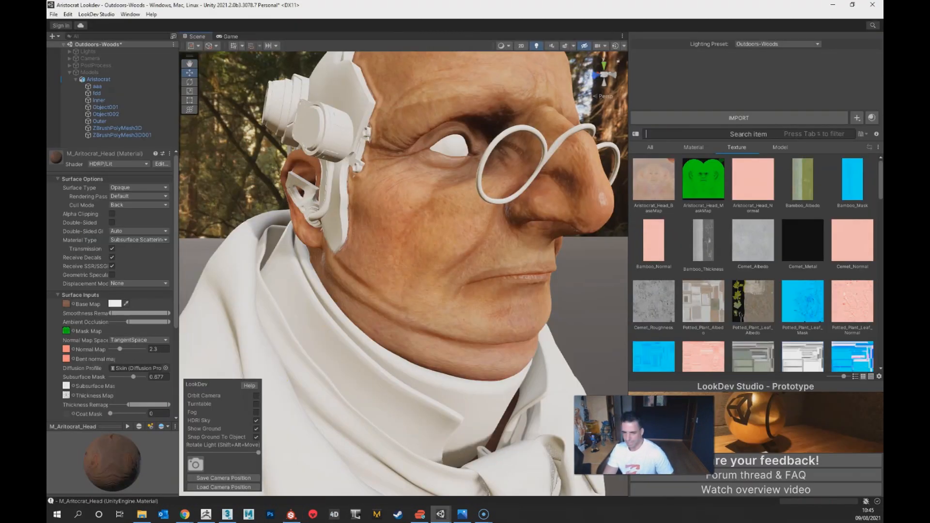
Step: Switch to File Explorer and find the head bakes in the Aristocrat project's Textures > Bakes folder
{"action": "key", "text": "alt+Tab"}
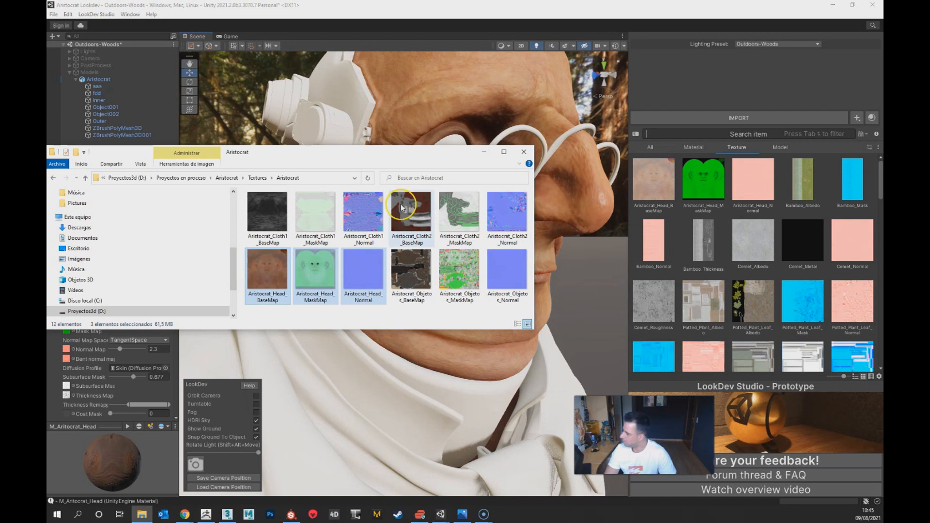
{"action": "left_click", "coordinate": [257, 178]}
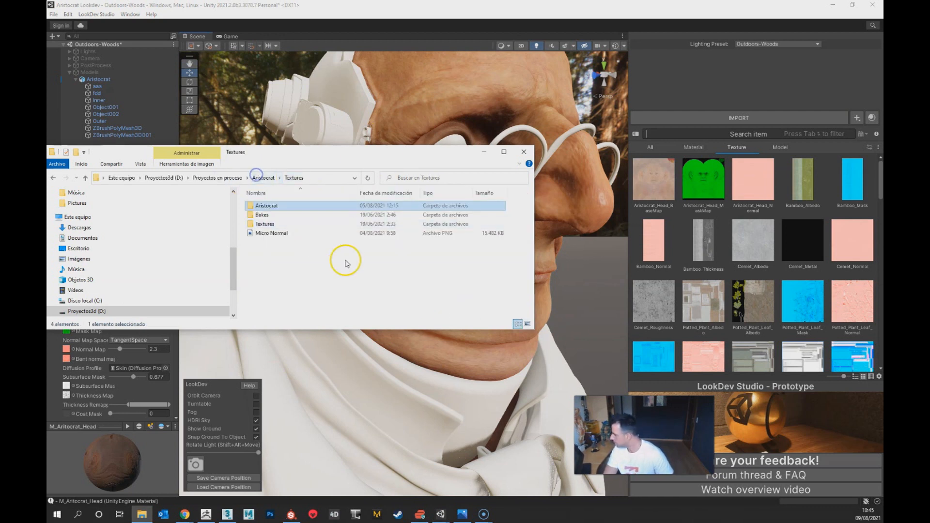
{"action": "double_click", "coordinate": [265, 223]}
{"action": "key", "text": "alt+Left"}
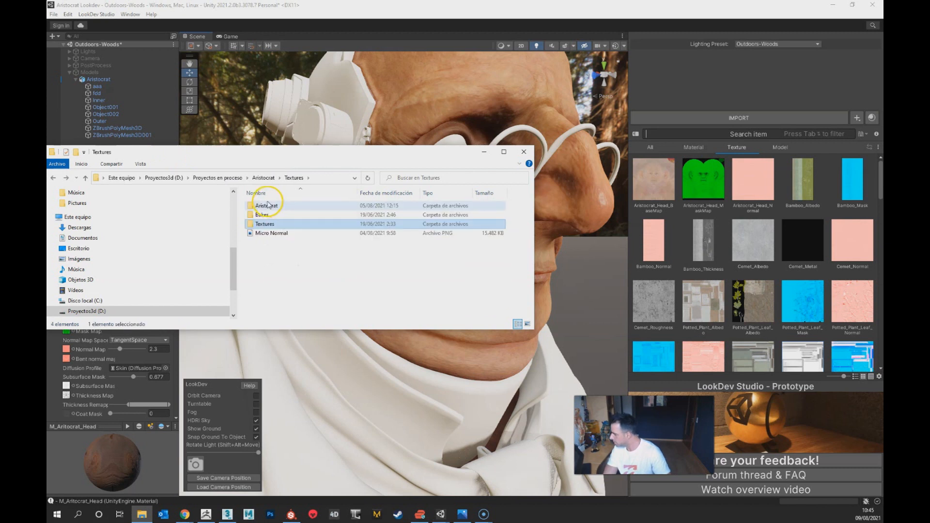
{"action": "double_click", "coordinate": [264, 215]}
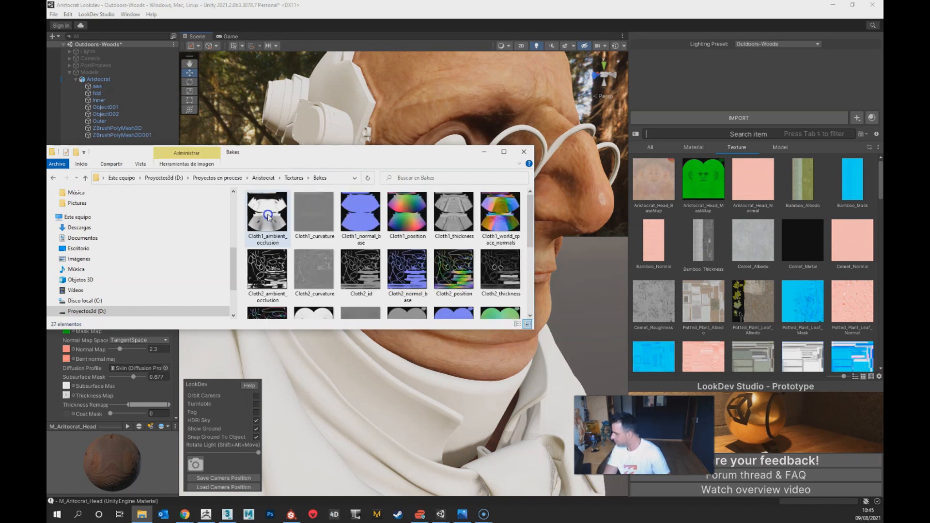
{"action": "scroll", "coordinate": [327, 272], "scroll_direction": "down", "scroll_amount": 2}
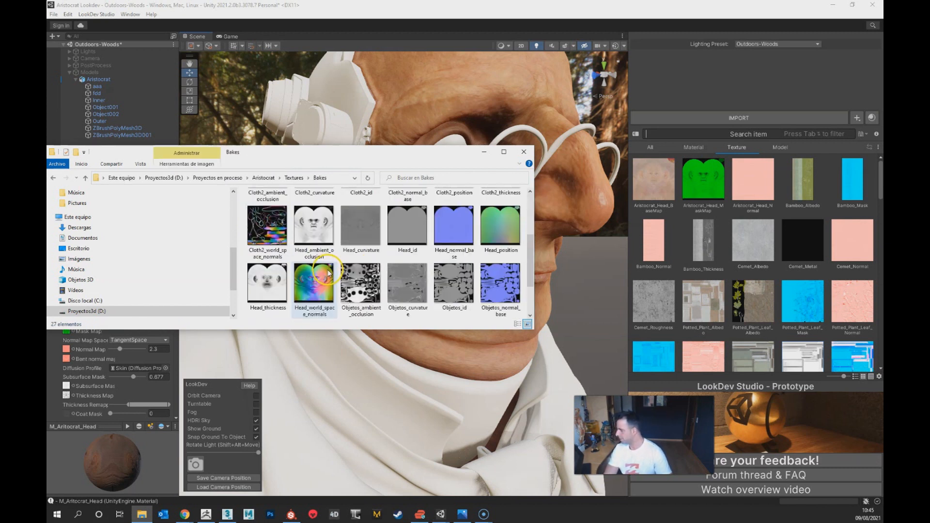
{"action": "scroll", "coordinate": [327, 271], "scroll_direction": "down", "scroll_amount": 1}
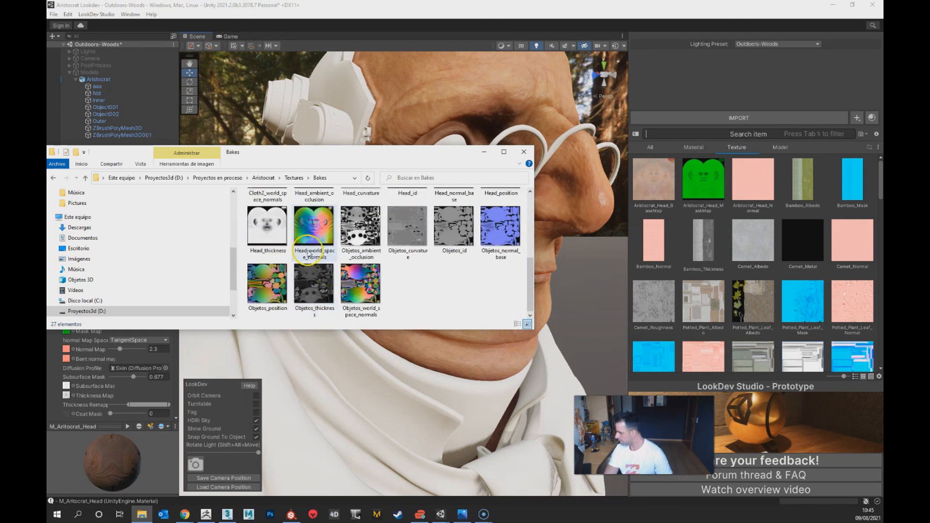
Step: Import Head_thickness from the Bakes folder into Unity's texture library and select it there
{"action": "left_click", "coordinate": [261, 237]}
{"action": "left_click_drag", "start_coordinate": [262, 238], "coordinate": [720, 246]}
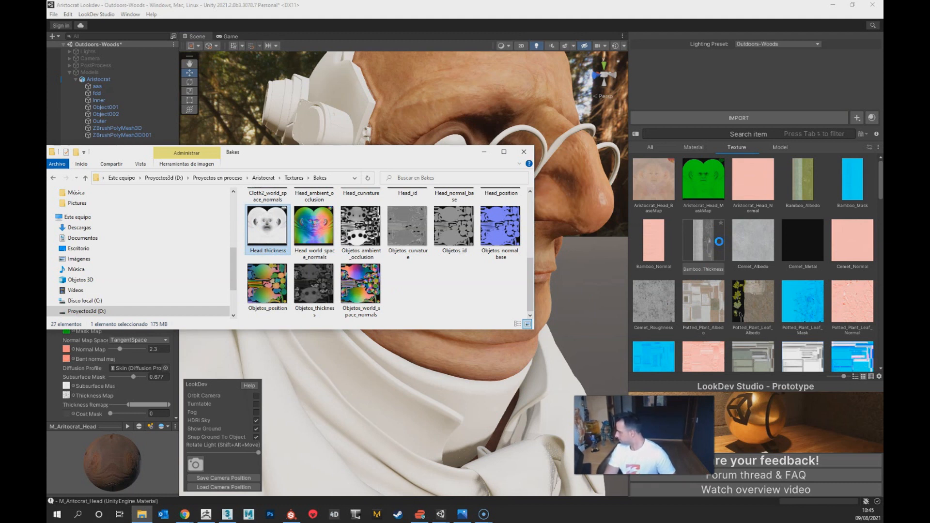
{"action": "left_click", "coordinate": [719, 320]}
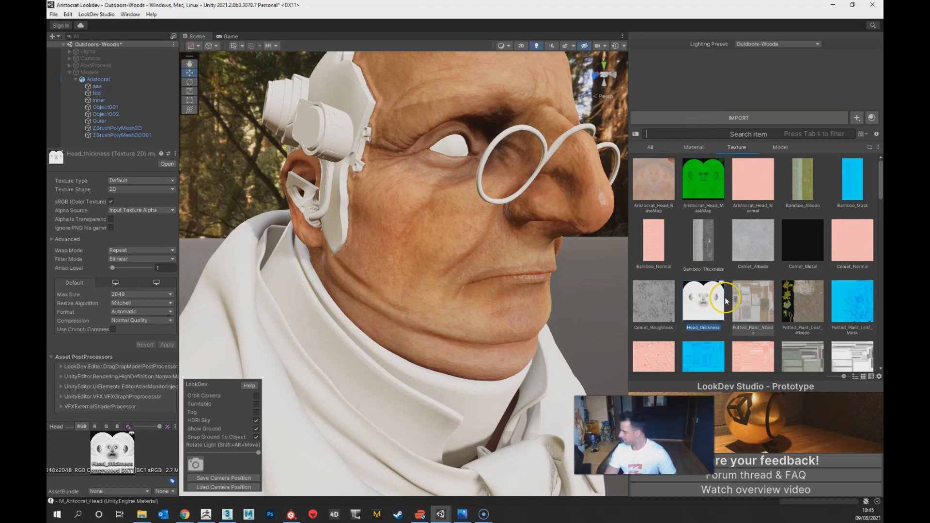
{"action": "left_click", "coordinate": [709, 236]}
{"action": "left_click", "coordinate": [701, 310]}
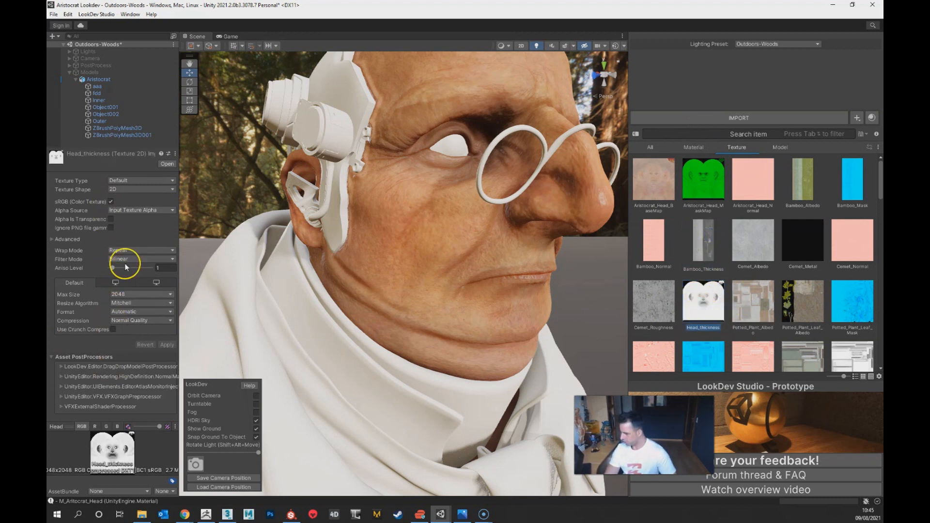
Step: Find the M_Aritocrat_Head material in the material library and open its properties
{"action": "left_click", "coordinate": [699, 148]}
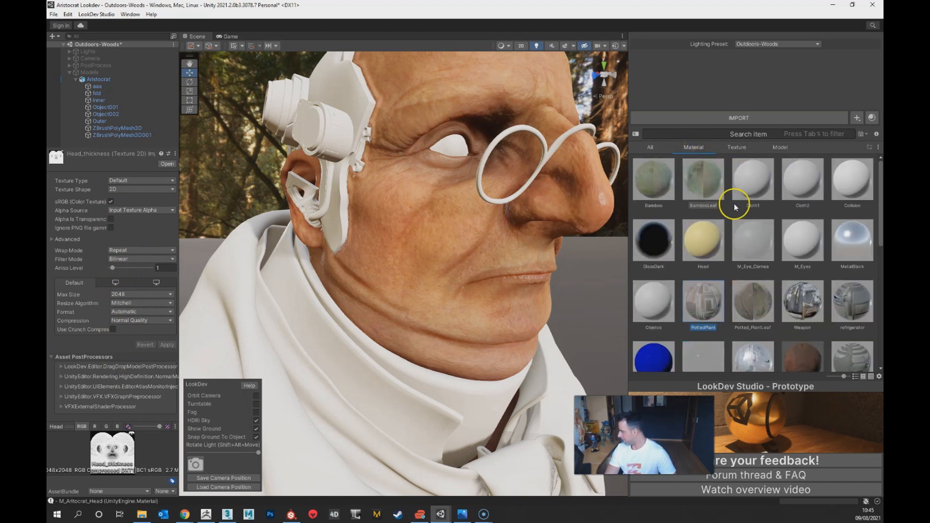
{"action": "scroll", "coordinate": [794, 320], "scroll_direction": "down", "scroll_amount": 3}
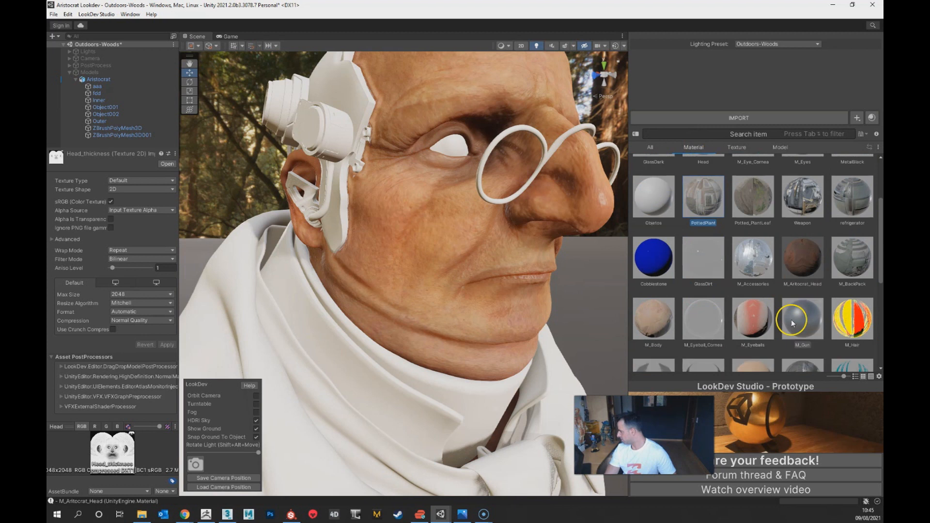
{"action": "scroll", "coordinate": [759, 338], "scroll_direction": "down", "scroll_amount": 3}
{"action": "left_click", "coordinate": [719, 295]}
{"action": "scroll", "coordinate": [740, 313], "scroll_direction": "up", "scroll_amount": 5}
{"action": "scroll", "coordinate": [740, 318], "scroll_direction": "down", "scroll_amount": 5}
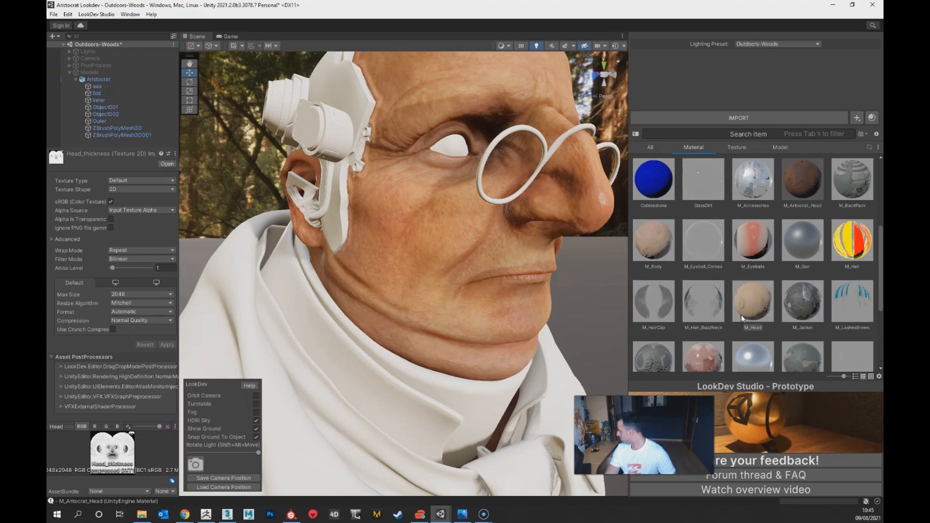
{"action": "scroll", "coordinate": [741, 315], "scroll_direction": "down", "scroll_amount": 1}
{"action": "scroll", "coordinate": [741, 317], "scroll_direction": "down", "scroll_amount": 3}
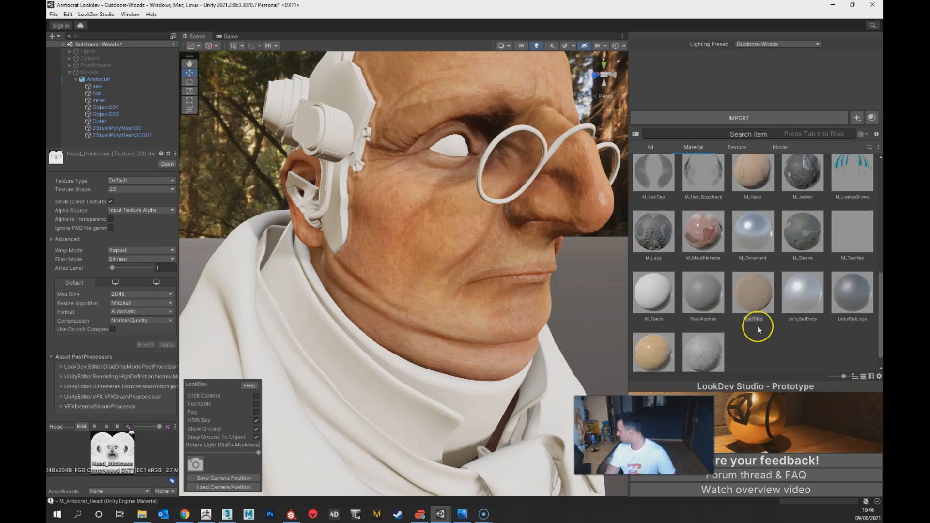
{"action": "scroll", "coordinate": [758, 328], "scroll_direction": "down", "scroll_amount": 1}
{"action": "scroll", "coordinate": [777, 336], "scroll_direction": "up", "scroll_amount": 4}
{"action": "scroll", "coordinate": [777, 335], "scroll_direction": "up", "scroll_amount": 2}
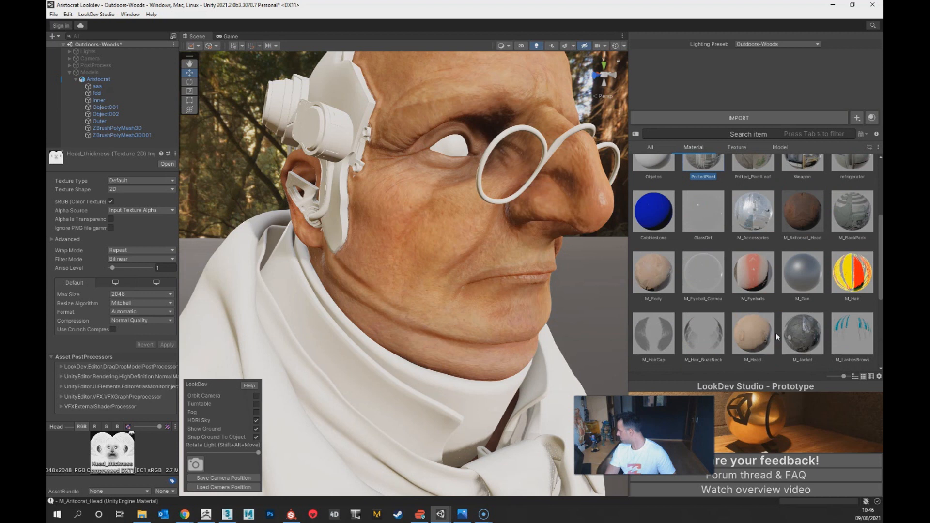
{"action": "scroll", "coordinate": [776, 333], "scroll_direction": "up", "scroll_amount": 3}
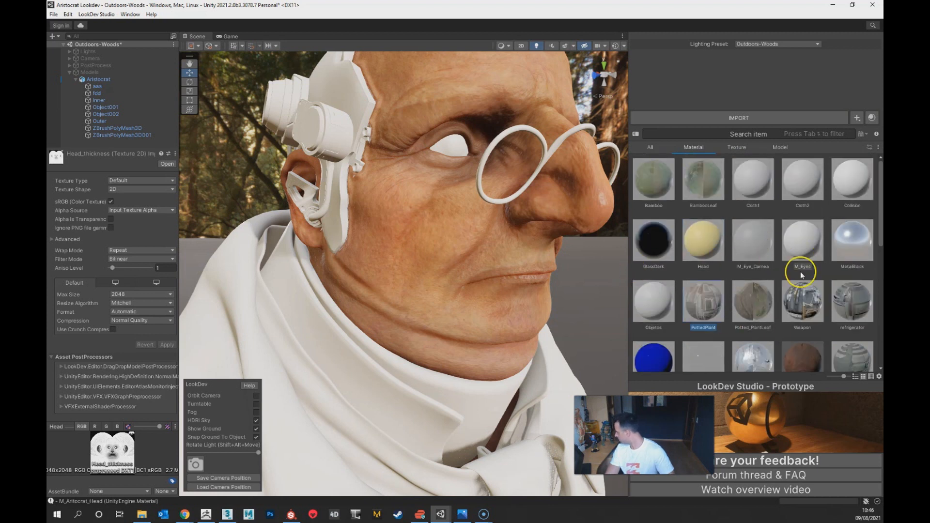
{"action": "scroll", "coordinate": [806, 284], "scroll_direction": "down", "scroll_amount": 1}
{"action": "left_click", "coordinate": [807, 344]}
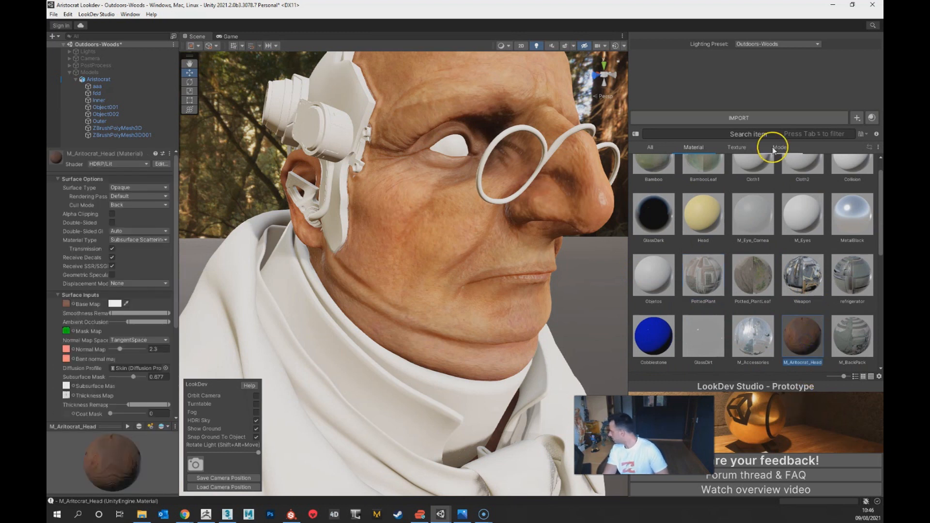
Step: Assign the Head_thickness texture as both the thickness map and the subsurface mask map of the head material
{"action": "left_click", "coordinate": [735, 147]}
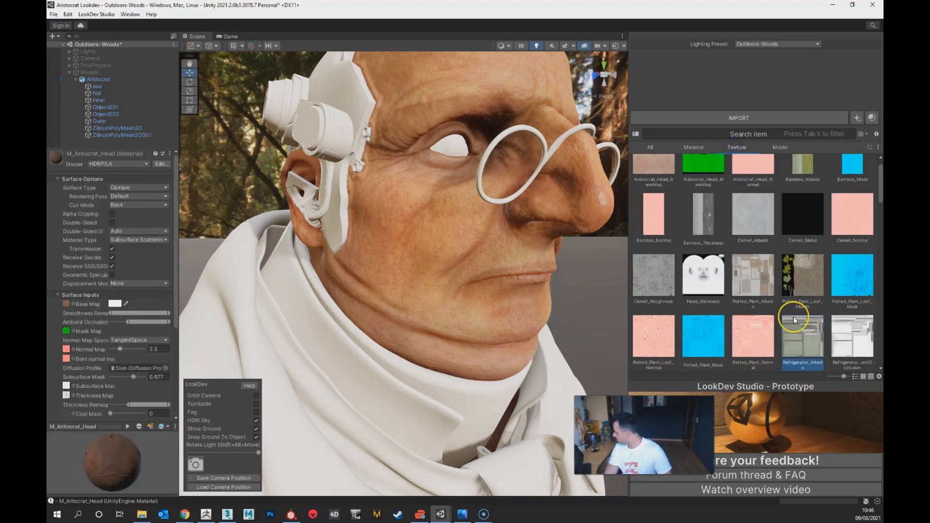
{"action": "scroll", "coordinate": [792, 316], "scroll_direction": "down", "scroll_amount": 1}
{"action": "left_click_drag", "start_coordinate": [793, 316], "coordinate": [70, 342]}
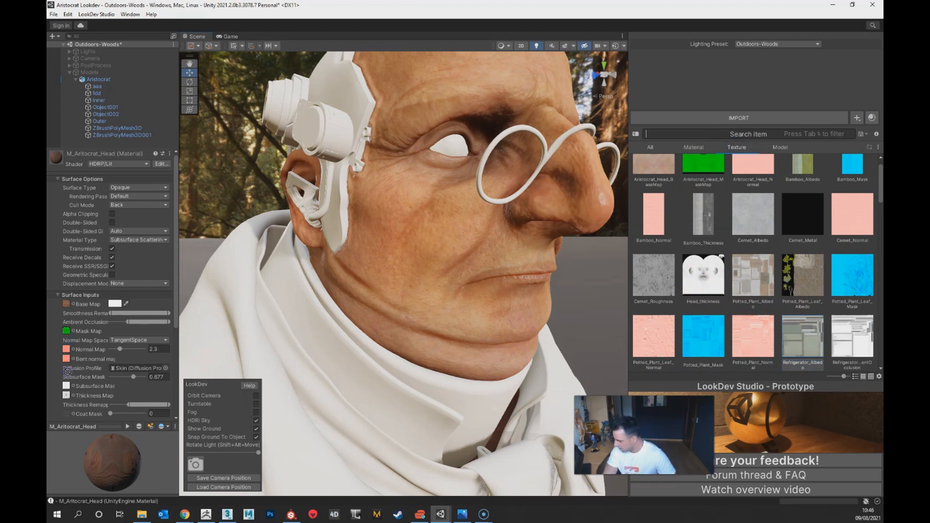
{"action": "left_click_drag", "start_coordinate": [66, 388], "coordinate": [68, 398]}
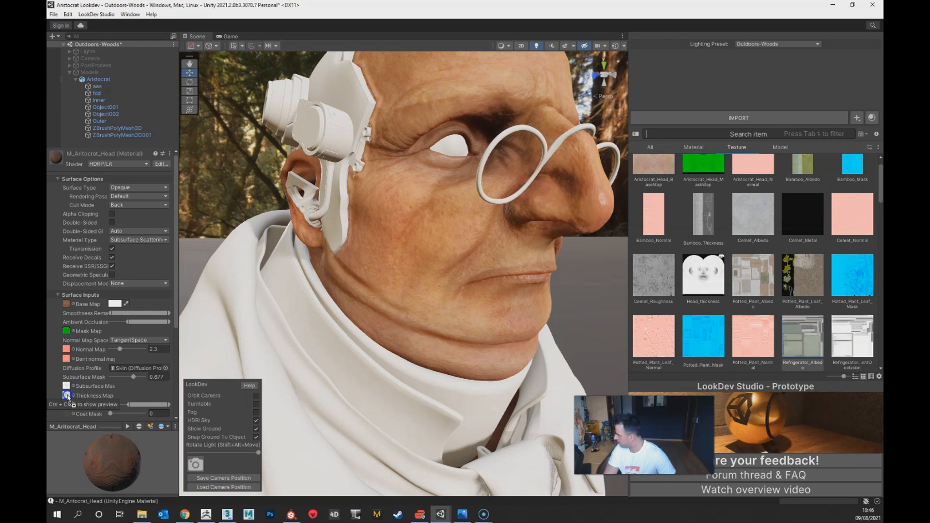
{"action": "left_click_drag", "start_coordinate": [68, 398], "coordinate": [68, 398]}
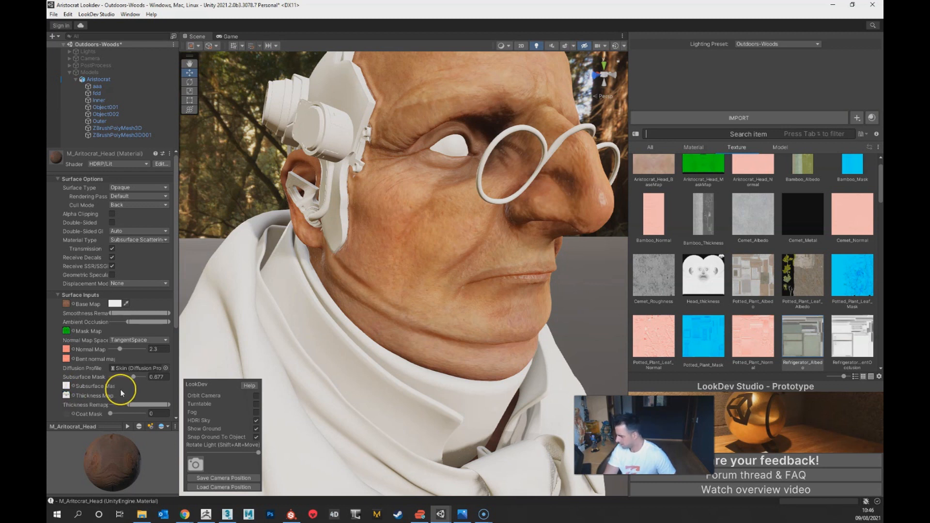
{"action": "left_click_drag", "start_coordinate": [714, 288], "coordinate": [80, 357]}
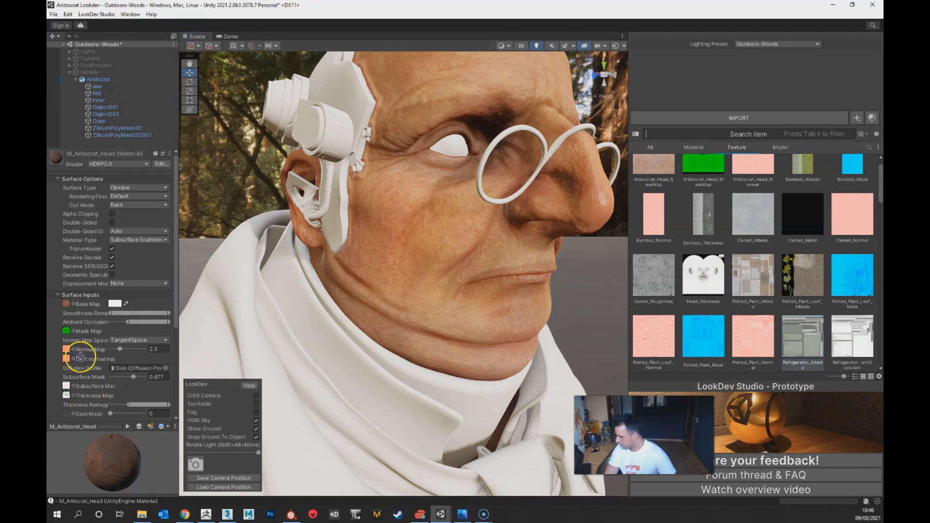
{"action": "left_click_drag", "start_coordinate": [67, 388], "coordinate": [67, 388]}
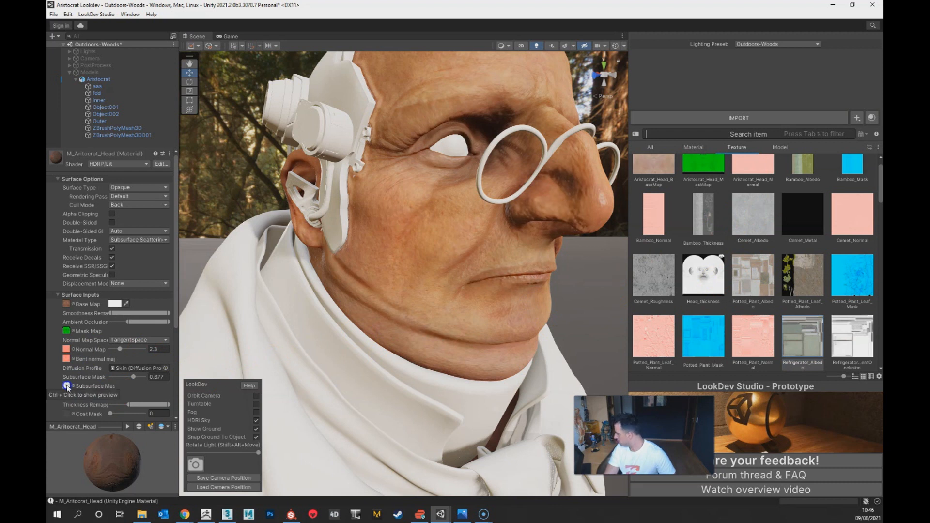
{"action": "left_click_drag", "start_coordinate": [588, 295], "coordinate": [541, 316], "text": "alt"}
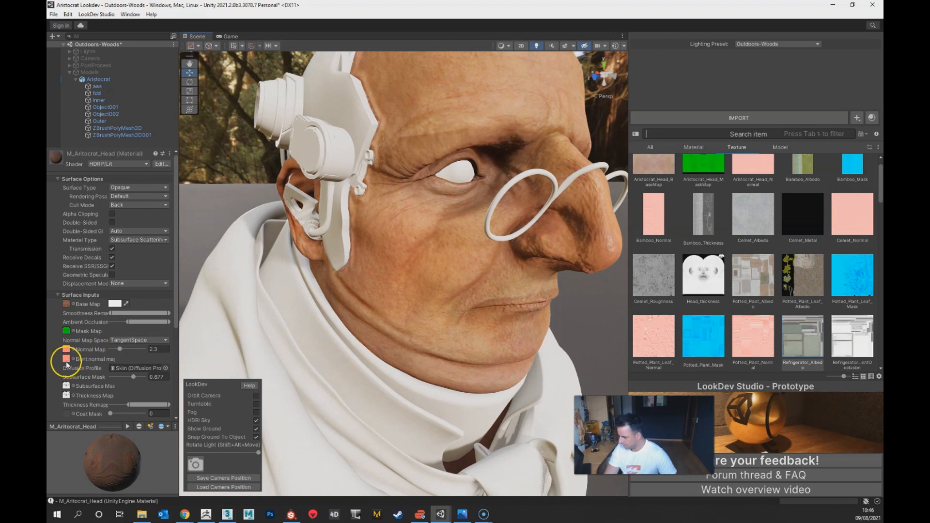
Step: Import Head_world_space_normals from the Bakes folder and assign it as the head material's bent normal map
{"action": "key", "text": "alt+Tab"}
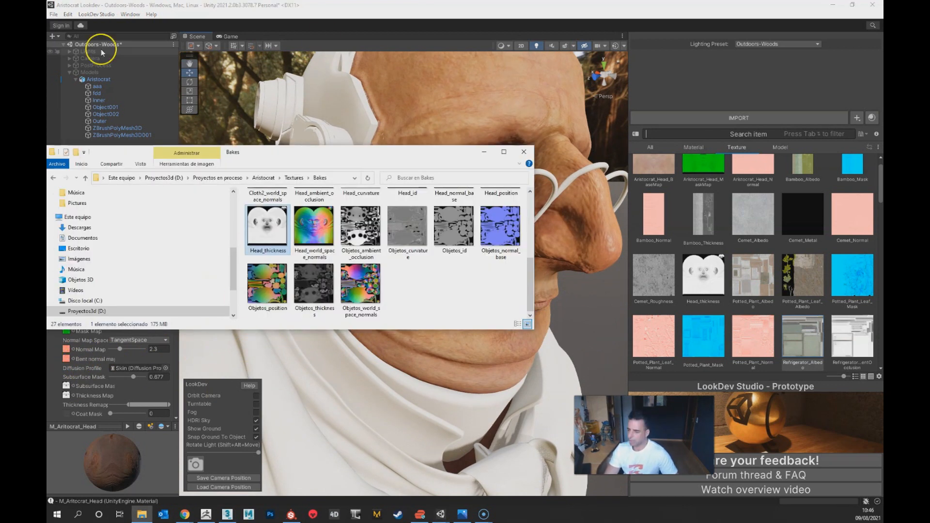
{"action": "left_click_drag", "start_coordinate": [314, 226], "coordinate": [727, 270]}
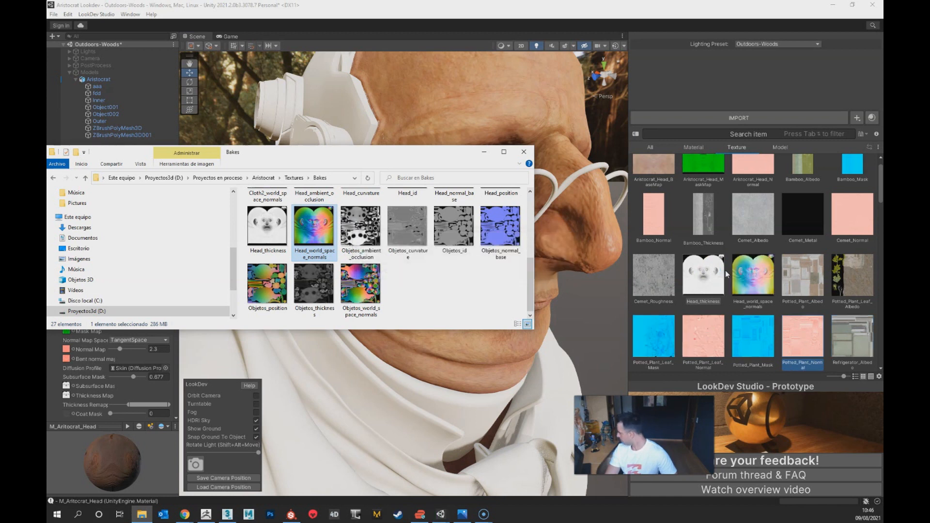
{"action": "left_click", "coordinate": [765, 280]}
{"action": "left_click_drag", "start_coordinate": [741, 289], "coordinate": [159, 351]}
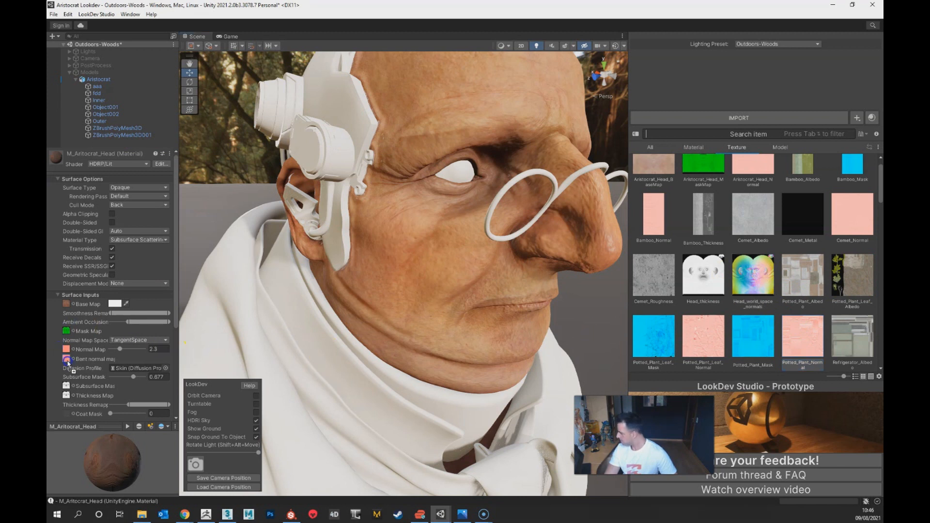
{"action": "left_click_drag", "start_coordinate": [68, 364], "coordinate": [68, 363]}
Step: Widen the head material's thickness remapping to its full range and check the side of the face
{"action": "left_click_drag", "start_coordinate": [498, 342], "coordinate": [161, 346], "text": "alt"}
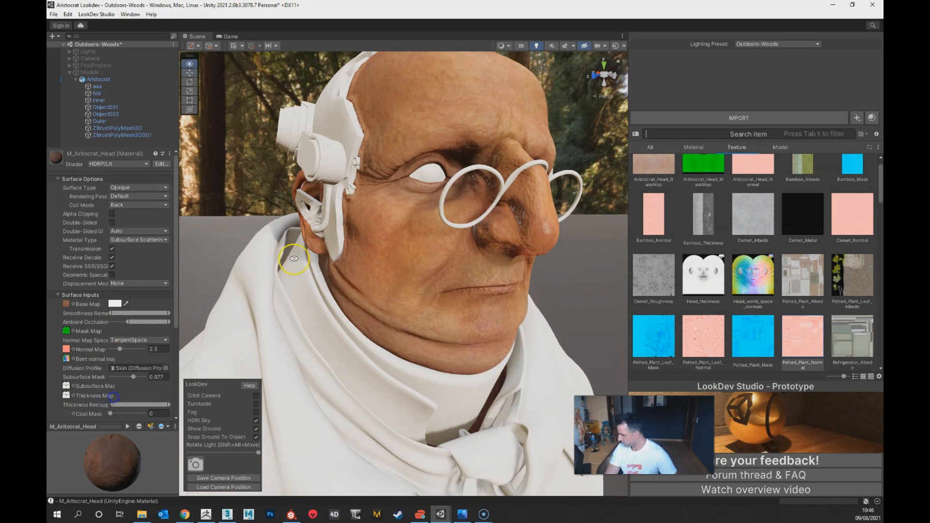
{"action": "left_click_drag", "start_coordinate": [294, 259], "coordinate": [342, 252], "text": "alt"}
{"action": "right_click_drag", "start_coordinate": [342, 252], "coordinate": [350, 342], "text": "alt"}
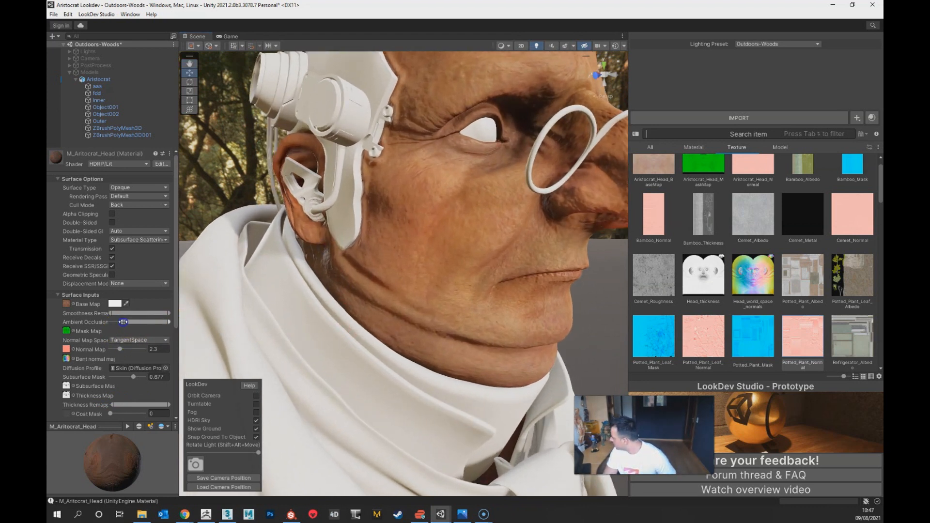
Step: Lower the minimum of the head material's ambient occlusion remapping and set the normal map strength to 1.2
{"action": "left_click_drag", "start_coordinate": [159, 349], "coordinate": [125, 349]}
{"action": "type", "text": "1.2"}
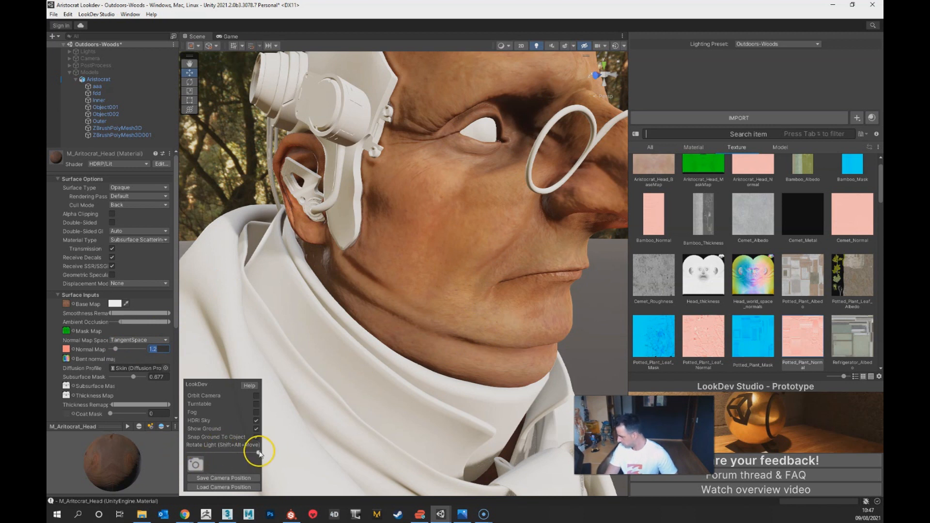
Step: Rotate the scene light back slightly and examine the head's skin from several distances and angles
{"action": "mouse_move", "coordinate": [259, 455]}
{"action": "left_mouse_down"}
{"action": "mouse_move", "coordinate": [187, 455]}
{"action": "mouse_move", "coordinate": [306, 449]}
{"action": "mouse_move", "coordinate": [248, 453]}
{"action": "left_mouse_up"}
{"action": "scroll", "coordinate": [367, 404], "scroll_direction": "down", "scroll_amount": 8}
{"action": "left_click_drag", "start_coordinate": [407, 318], "coordinate": [395, 316], "text": "alt"}
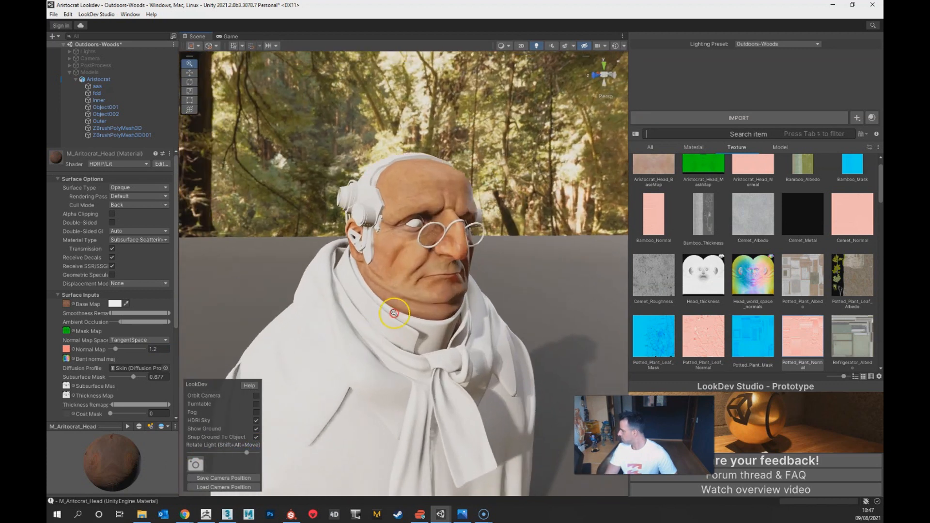
{"action": "scroll", "coordinate": [395, 315], "scroll_direction": "up", "scroll_amount": 5}
{"action": "left_click_drag", "start_coordinate": [458, 394], "coordinate": [471, 377], "text": "alt"}
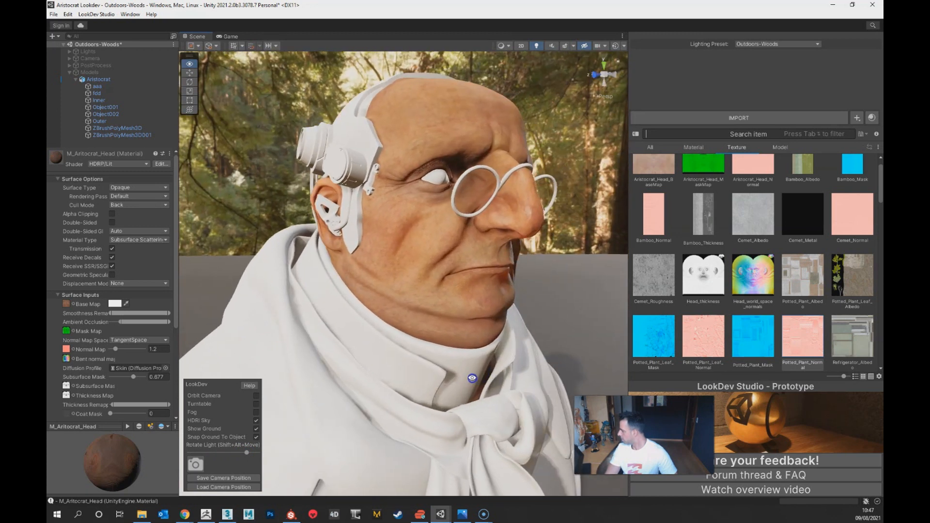
{"action": "scroll", "coordinate": [474, 392], "scroll_direction": "up", "scroll_amount": 4}
{"action": "mouse_move", "coordinate": [477, 413]}
{"action": "left_mouse_down", "text": "alt"}
{"action": "mouse_move", "coordinate": [465, 424]}
{"action": "mouse_move", "coordinate": [355, 423]}
{"action": "mouse_move", "coordinate": [382, 383]}
{"action": "mouse_move", "coordinate": [465, 423]}
{"action": "mouse_move", "coordinate": [485, 416]}
{"action": "left_mouse_up", "text": "alt"}
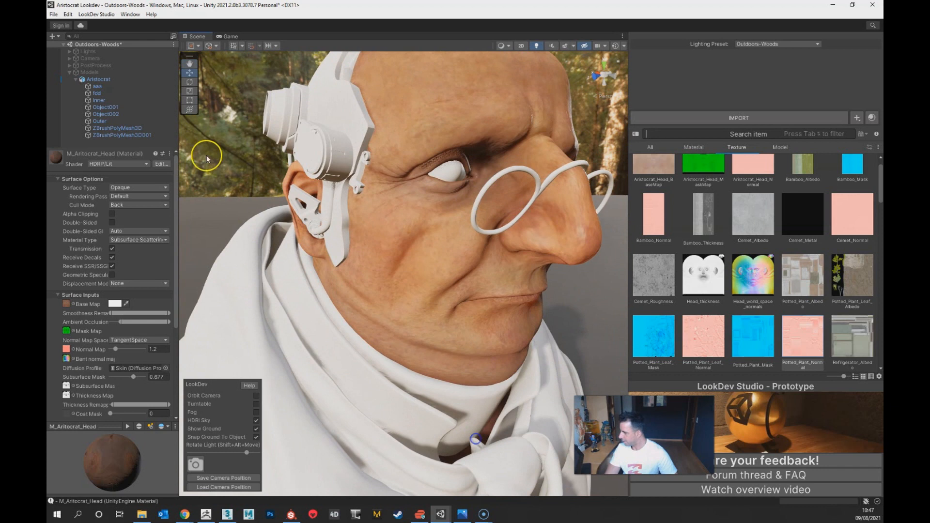
{"action": "left_click_drag", "start_coordinate": [421, 379], "coordinate": [508, 316], "text": "alt"}
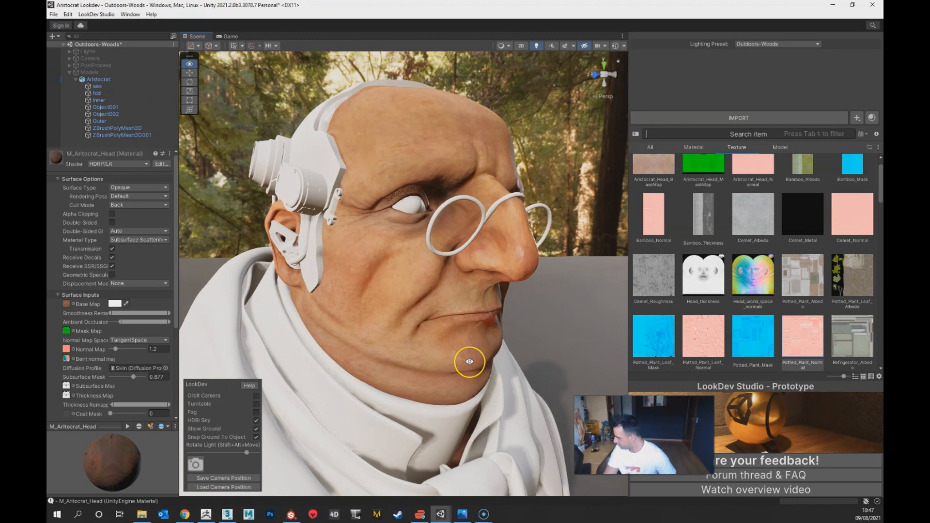
{"action": "left_click_drag", "start_coordinate": [469, 362], "coordinate": [486, 377], "text": "alt"}
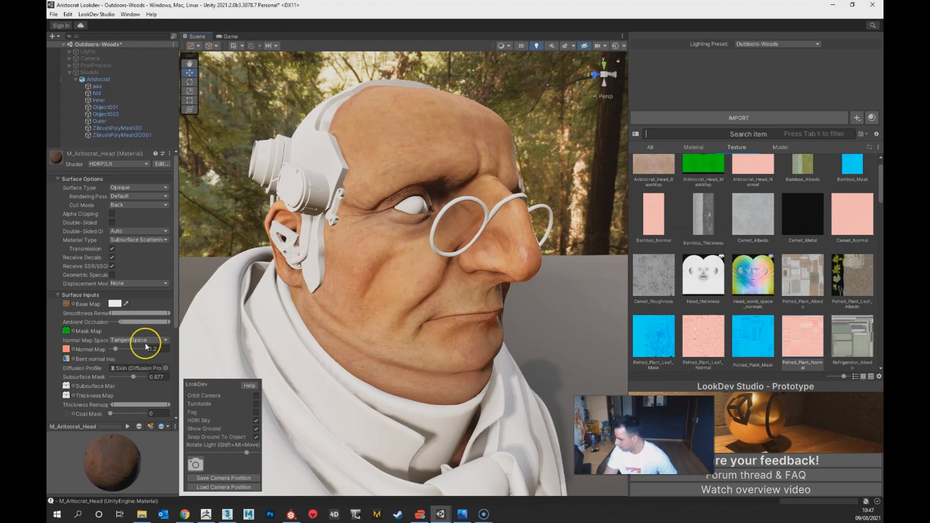
Step: Set the Skin diffusion profile's index of refraction to 1.62 and its thickness remap values to 5.612245 and 30.61225
{"action": "double_click", "coordinate": [128, 368]}
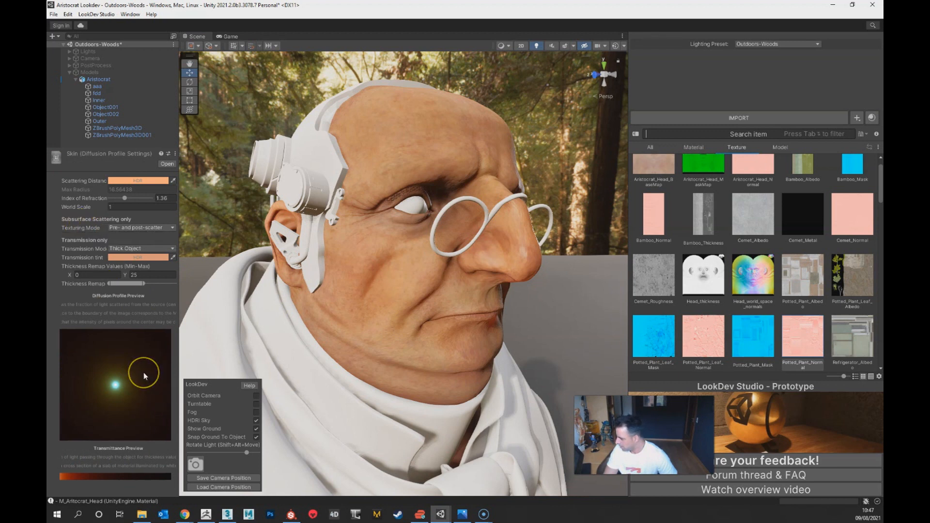
{"action": "mouse_move", "coordinate": [126, 198]}
{"action": "left_mouse_down"}
{"action": "mouse_move", "coordinate": [110, 202]}
{"action": "mouse_move", "coordinate": [124, 203]}
{"action": "left_mouse_up"}
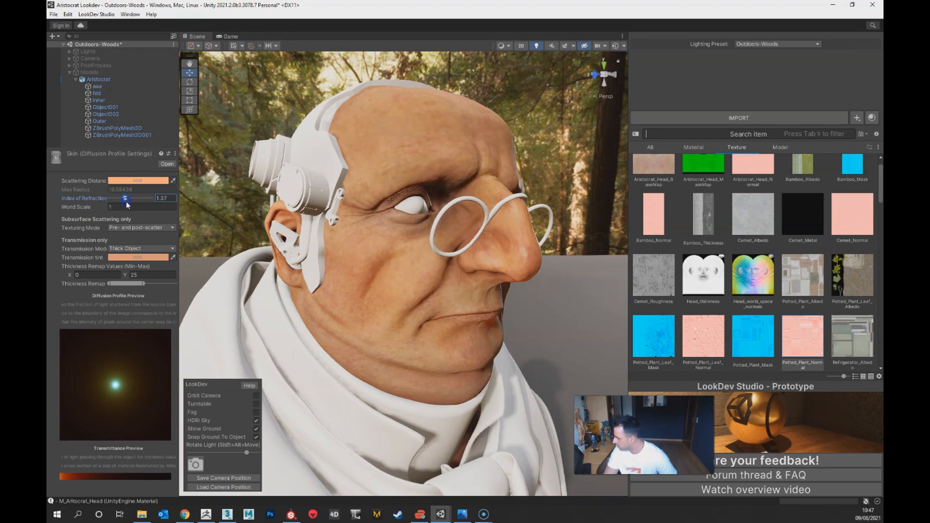
{"action": "left_click_drag", "start_coordinate": [128, 202], "coordinate": [135, 201]}
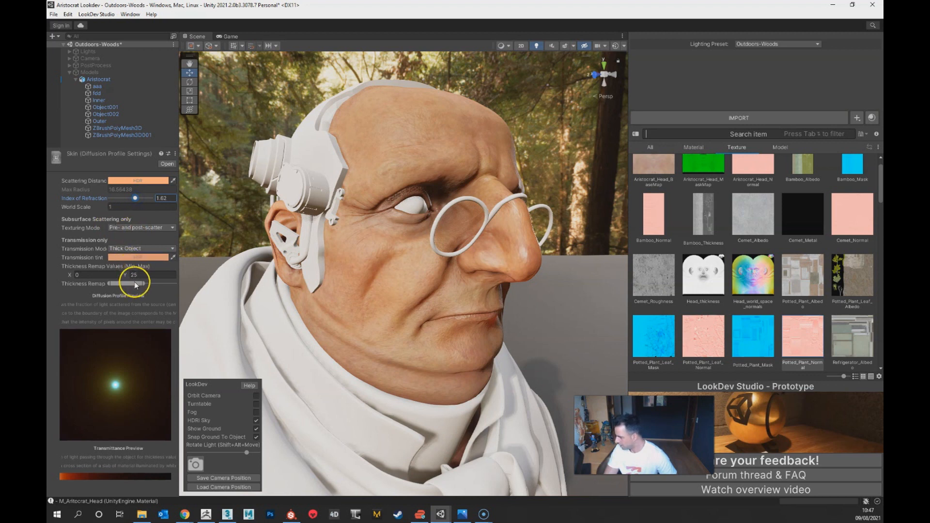
{"action": "mouse_move", "coordinate": [143, 283]}
{"action": "left_mouse_down"}
{"action": "mouse_move", "coordinate": [158, 288]}
{"action": "mouse_move", "coordinate": [147, 284]}
{"action": "left_mouse_up"}
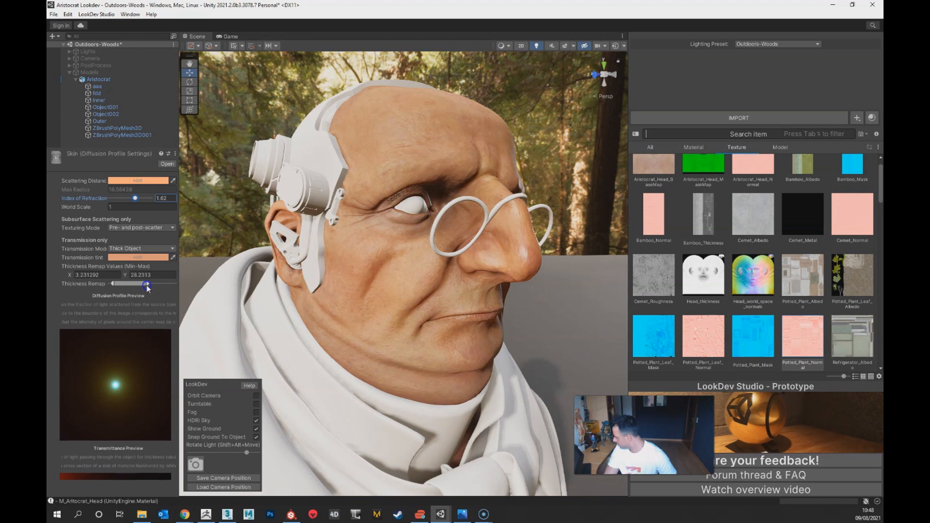
{"action": "left_click_drag", "start_coordinate": [281, 388], "coordinate": [391, 338], "text": "alt"}
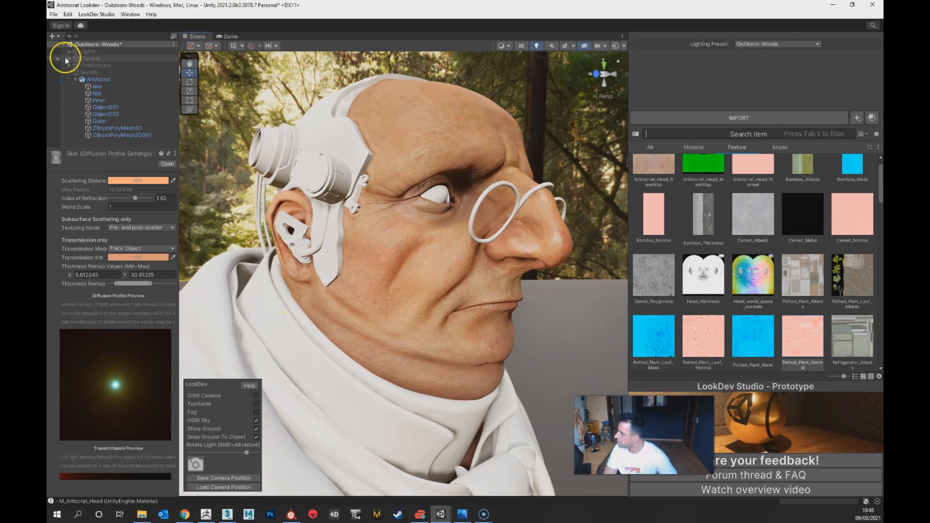
Step: Collapse the Models group in the hierarchy and select the Cloth1 material for editing
{"action": "left_click", "coordinate": [69, 73]}
{"action": "left_click_drag", "start_coordinate": [402, 291], "coordinate": [450, 356], "text": "alt"}
{"action": "right_click_drag", "start_coordinate": [449, 356], "coordinate": [449, 311], "text": "alt"}
{"action": "middle_click_drag", "start_coordinate": [432, 353], "coordinate": [478, 351]}
{"action": "scroll", "coordinate": [480, 363], "scroll_direction": "up", "scroll_amount": 3}
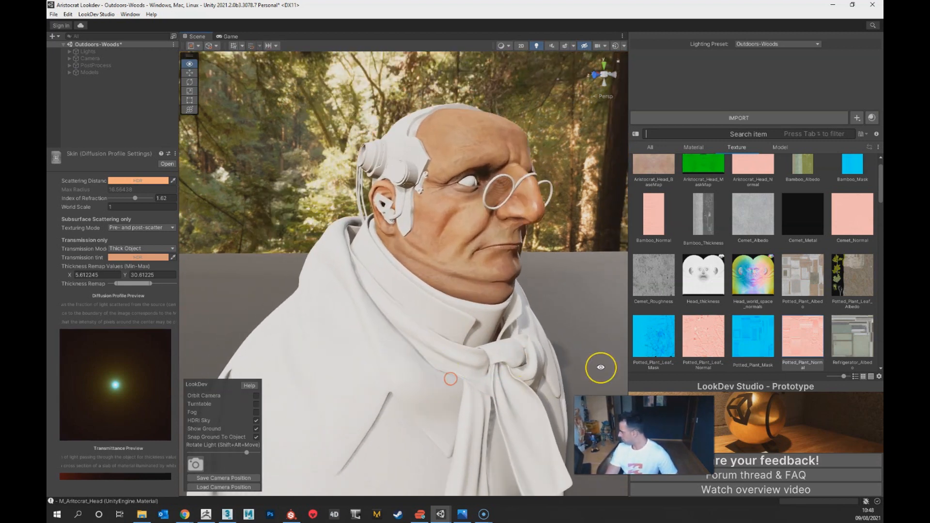
{"action": "scroll", "coordinate": [776, 253], "scroll_direction": "up", "scroll_amount": 1}
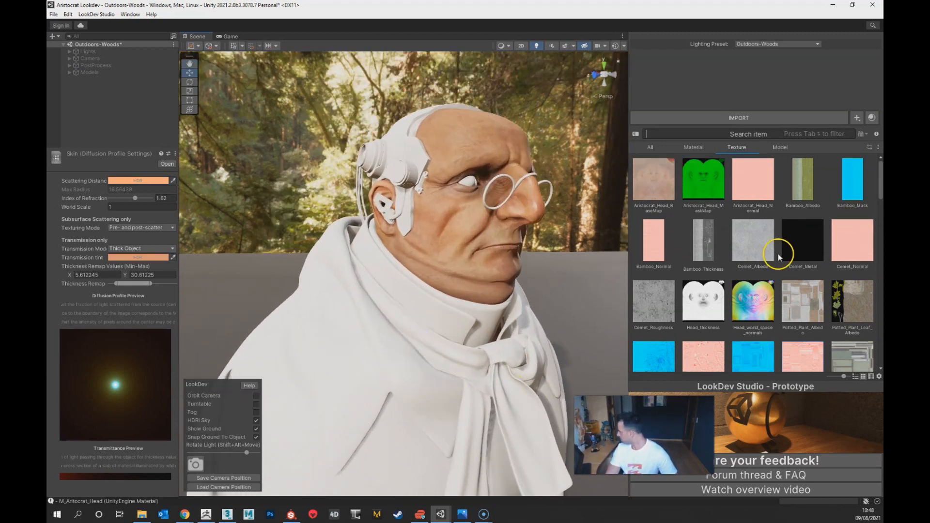
{"action": "left_click", "coordinate": [693, 146]}
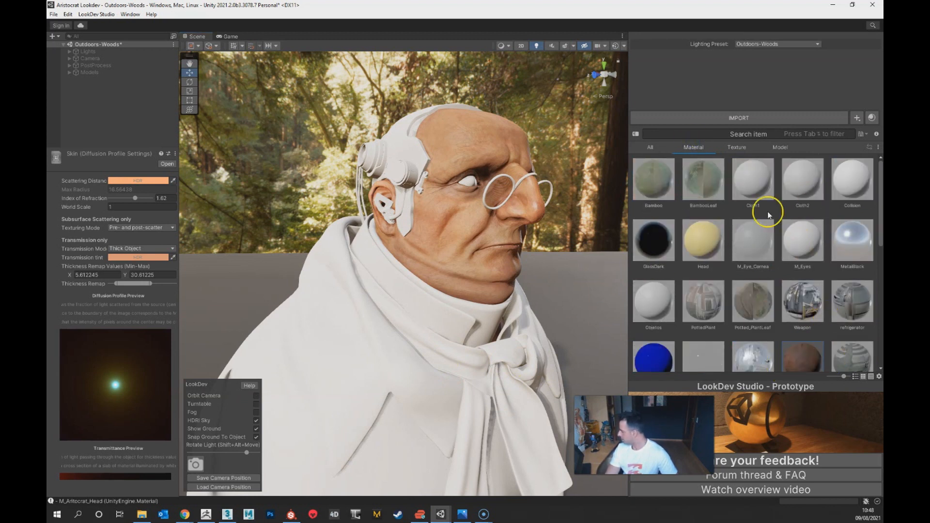
{"action": "left_click", "coordinate": [754, 202]}
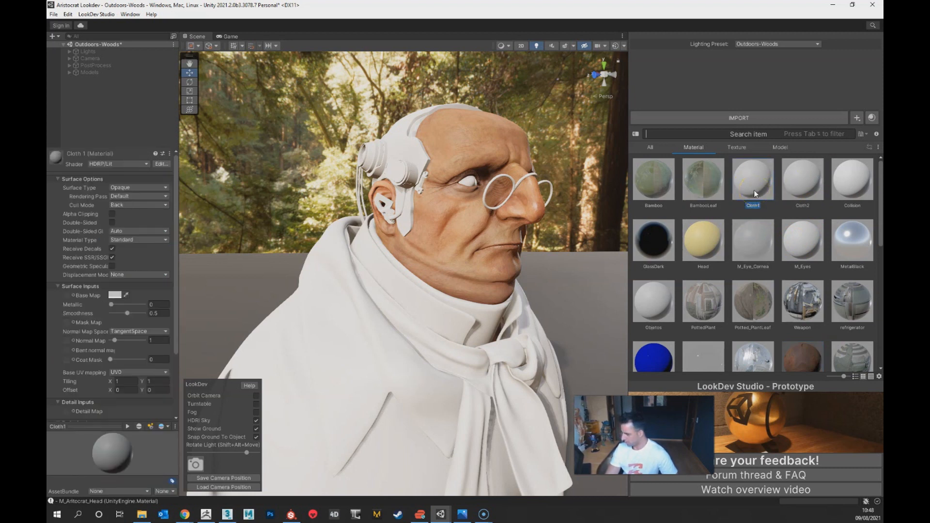
Step: Import the Aristocrat_Cloth1 BaseMap, MaskMap and Normal textures from the Textures > Aristocrat folder
{"action": "left_click", "coordinate": [142, 514]}
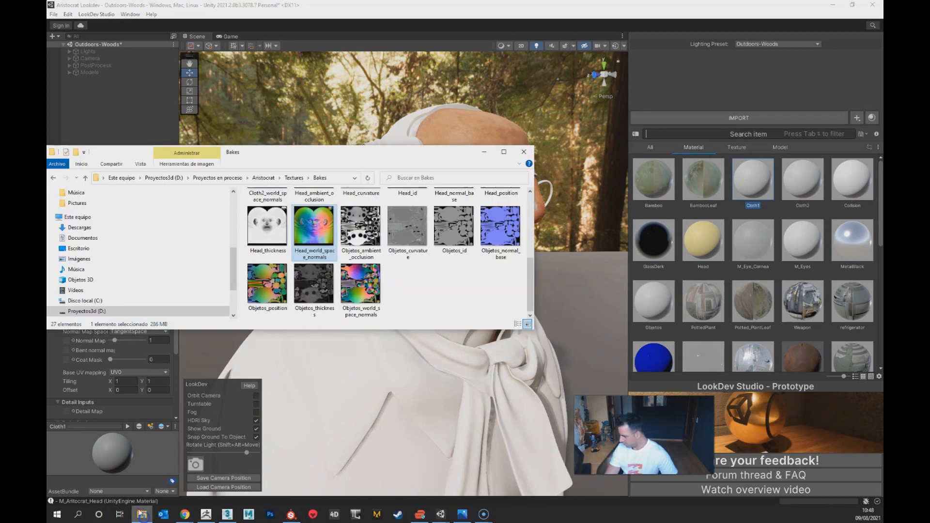
{"action": "left_click", "coordinate": [293, 178]}
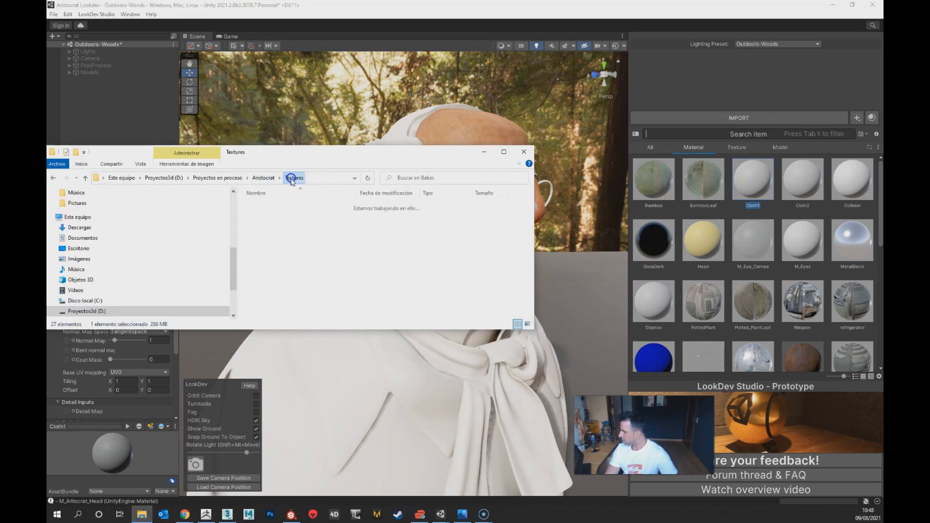
{"action": "left_click", "coordinate": [268, 224]}
{"action": "double_click", "coordinate": [268, 207]}
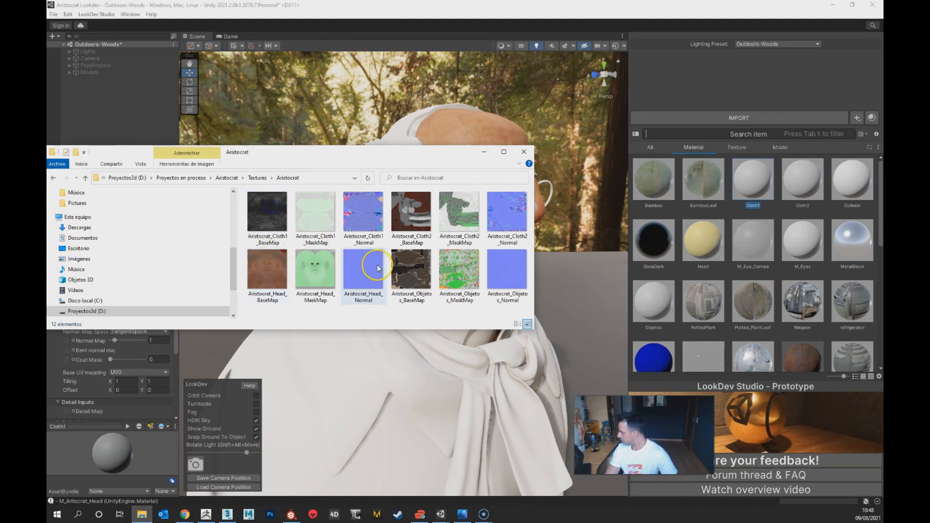
{"action": "left_click", "coordinate": [271, 216]}
{"action": "left_click", "coordinate": [317, 216], "text": "ctrl"}
{"action": "left_click", "coordinate": [377, 225], "text": "ctrl"}
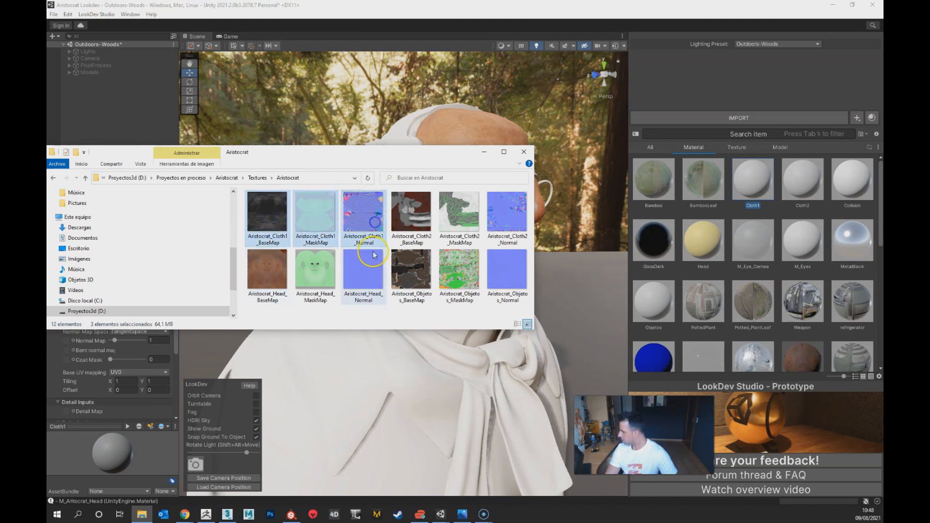
{"action": "left_click_drag", "start_coordinate": [266, 218], "coordinate": [772, 212]}
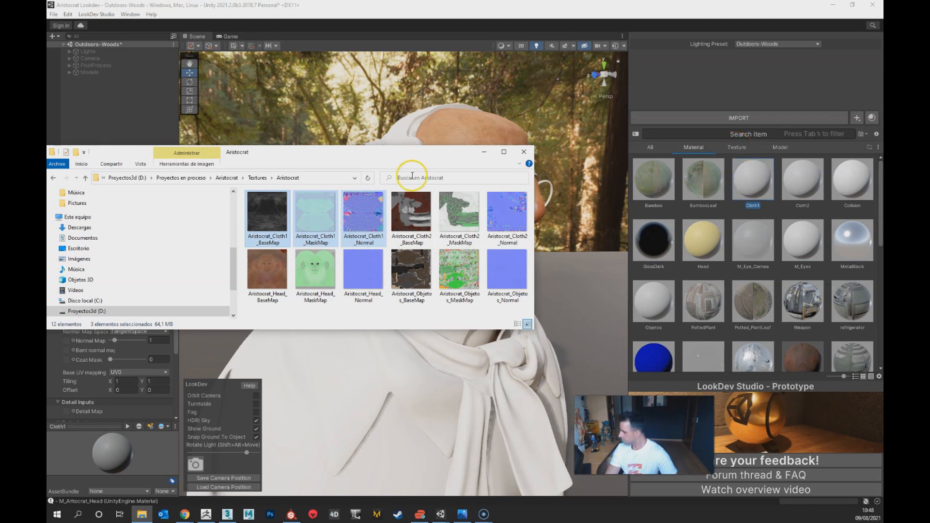
{"action": "left_click_drag", "start_coordinate": [356, 156], "coordinate": [386, 192]}
Step: Assign the Aristocrat_Cloth1 BaseMap, MaskMap and Normal textures to the Cloth1 material's base, mask and normal maps, and check the coat
{"action": "left_click", "coordinate": [736, 146]}
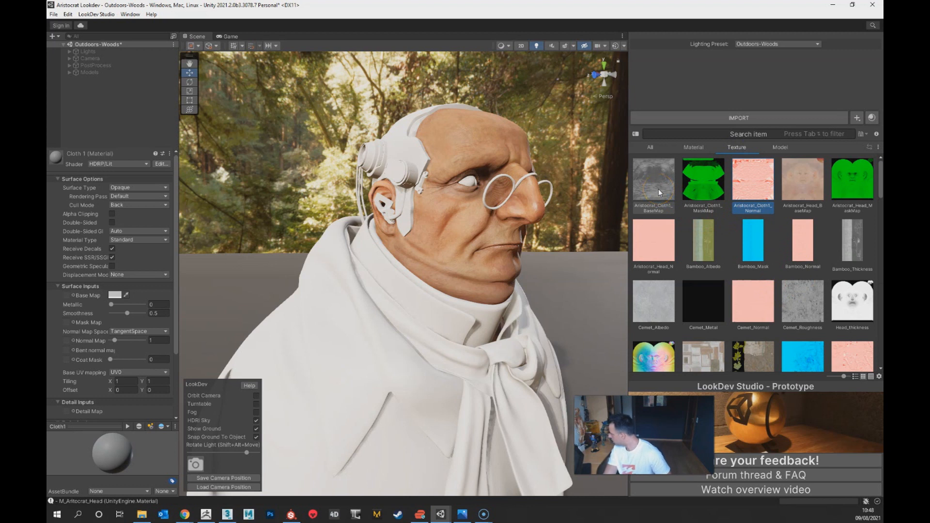
{"action": "left_click_drag", "start_coordinate": [658, 179], "coordinate": [67, 297]}
{"action": "left_click_drag", "start_coordinate": [716, 208], "coordinate": [174, 341]}
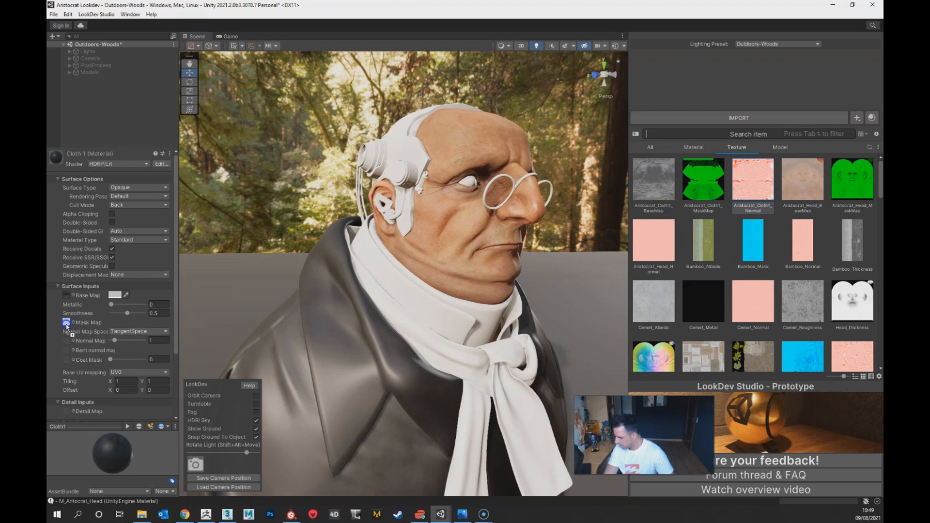
{"action": "left_click_drag", "start_coordinate": [69, 324], "coordinate": [66, 323]}
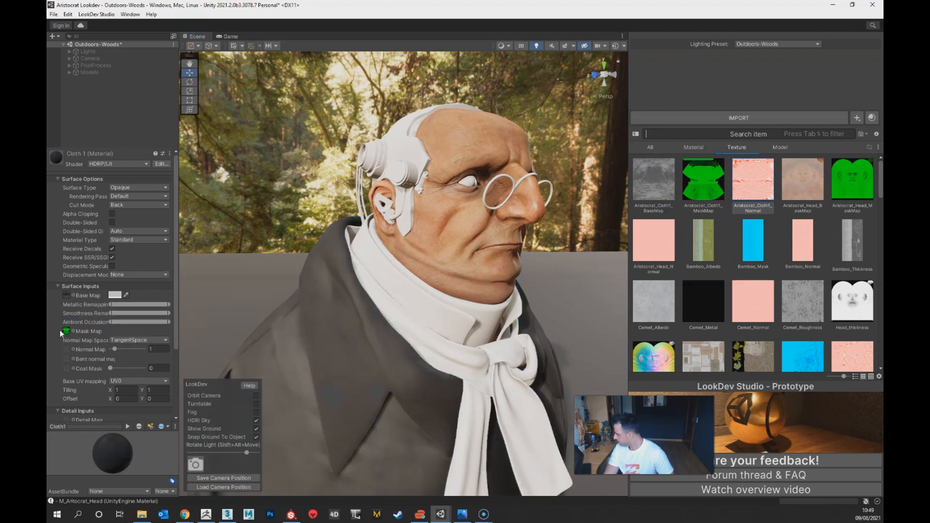
{"action": "left_click_drag", "start_coordinate": [759, 190], "coordinate": [114, 379]}
{"action": "left_click_drag", "start_coordinate": [68, 350], "coordinate": [69, 351]}
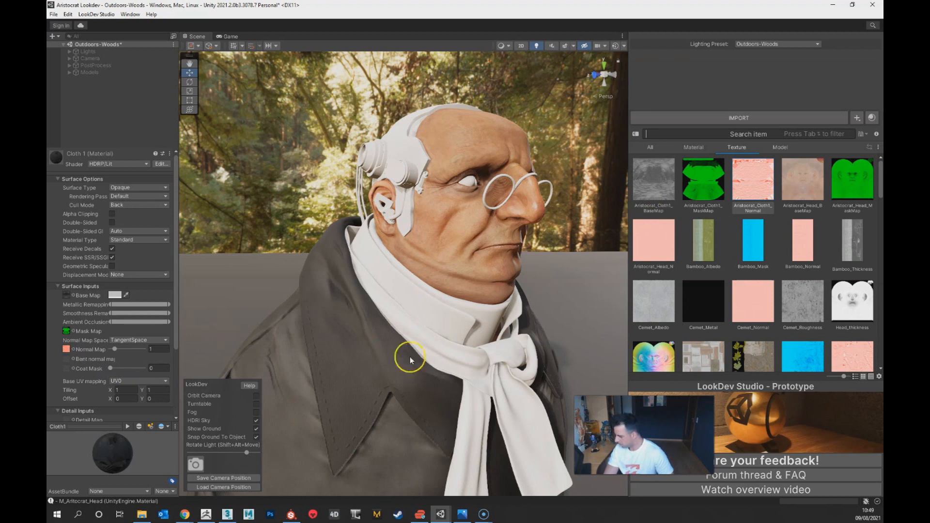
{"action": "scroll", "coordinate": [465, 404], "scroll_direction": "down", "scroll_amount": 1}
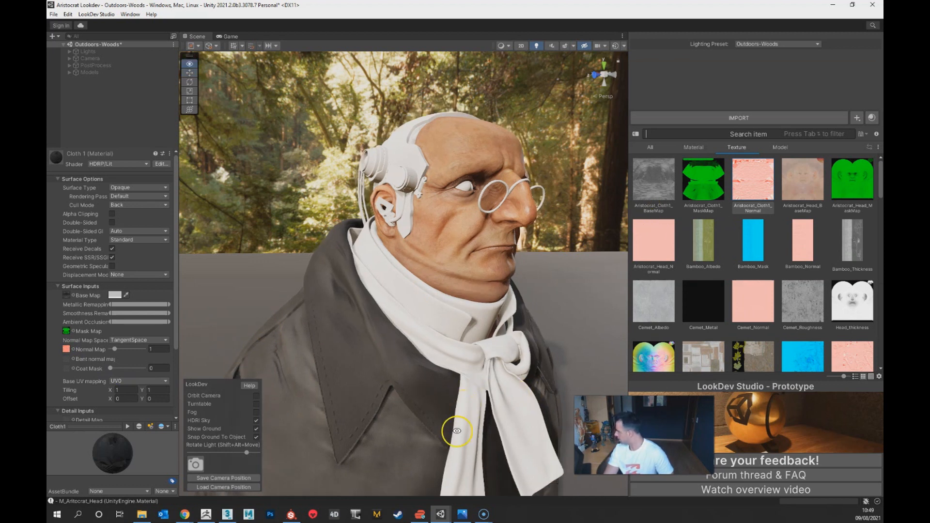
{"action": "middle_click_drag", "start_coordinate": [456, 433], "coordinate": [464, 398], "text": "alt"}
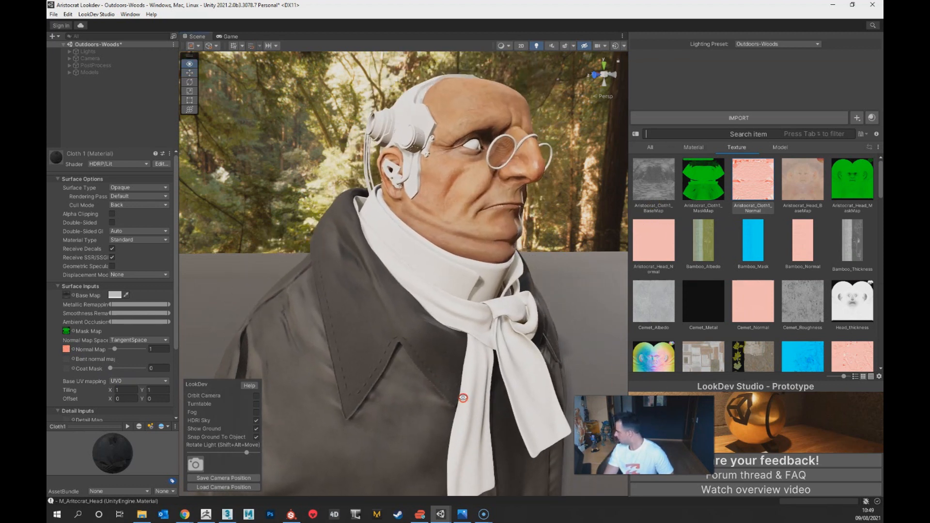
Step: Delete the Aristocrat_Cloth1_Normal texture from the asset library
{"action": "left_click", "coordinate": [652, 203]}
{"action": "left_click", "coordinate": [704, 184], "text": "ctrl"}
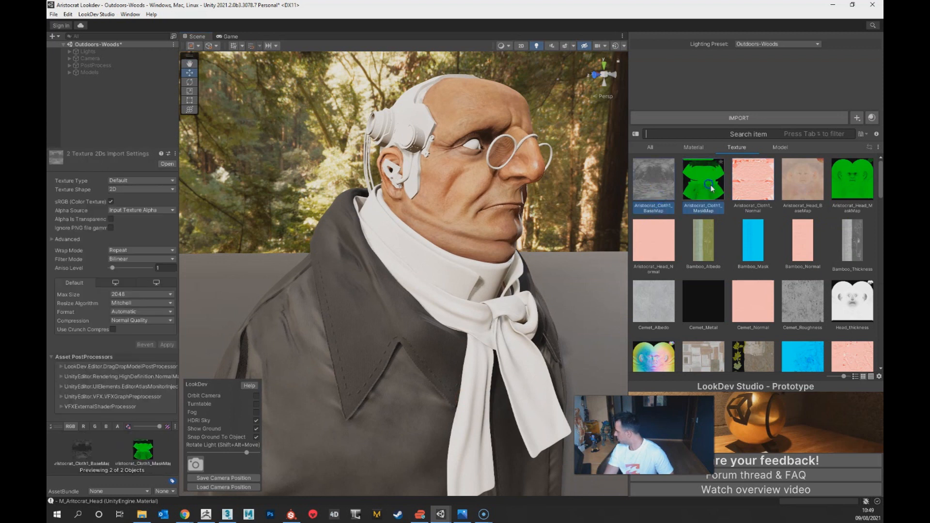
{"action": "left_click", "coordinate": [755, 187], "text": "ctrl"}
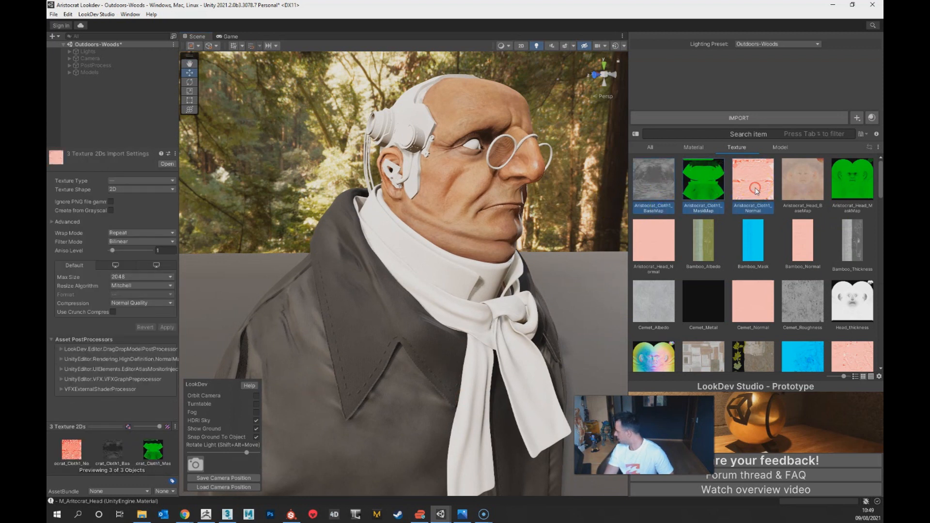
{"action": "left_click", "coordinate": [756, 191]}
{"action": "right_click", "coordinate": [756, 190]}
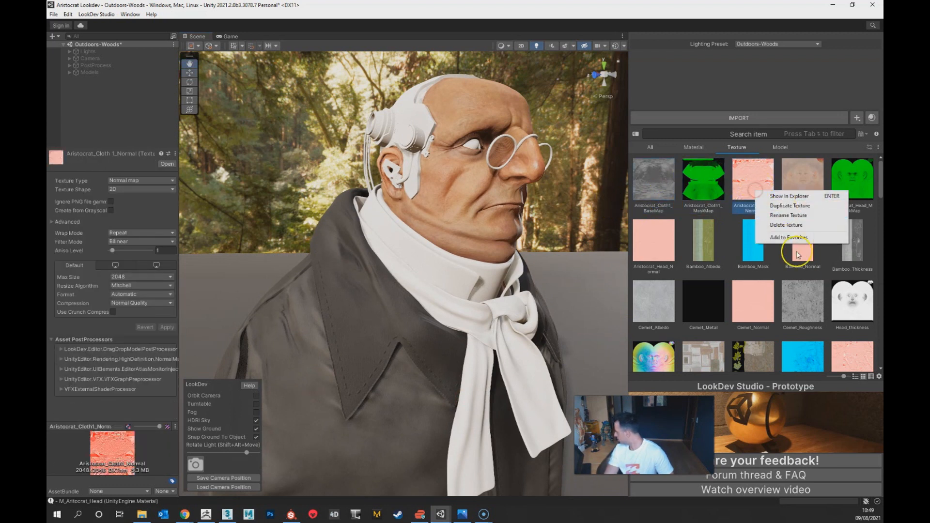
{"action": "left_click", "coordinate": [804, 226]}
{"action": "left_click", "coordinate": [491, 274]}
Step: Delete the Aristocrat_Cloth1_MaskMap and Aristocrat_Cloth1_BaseMap textures from the asset library
{"action": "left_click", "coordinate": [693, 191]}
{"action": "right_click", "coordinate": [693, 191]}
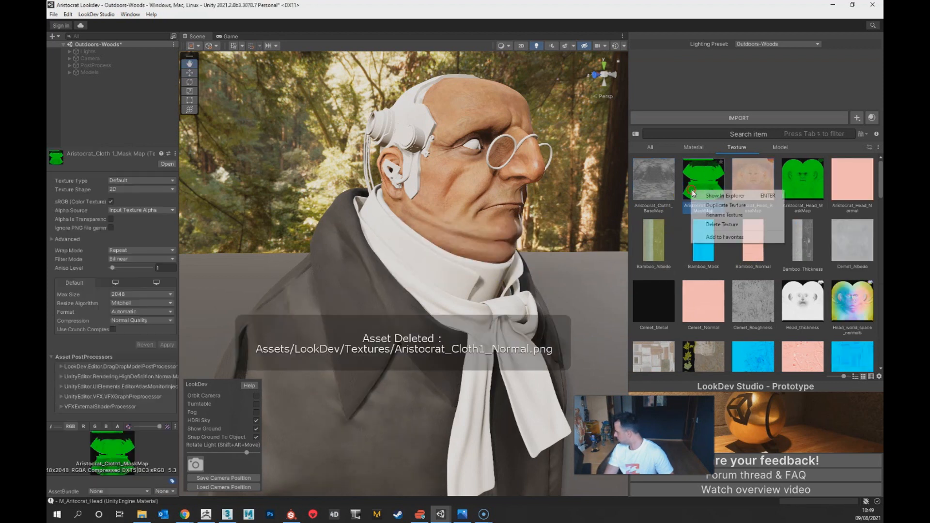
{"action": "left_click", "coordinate": [722, 224]}
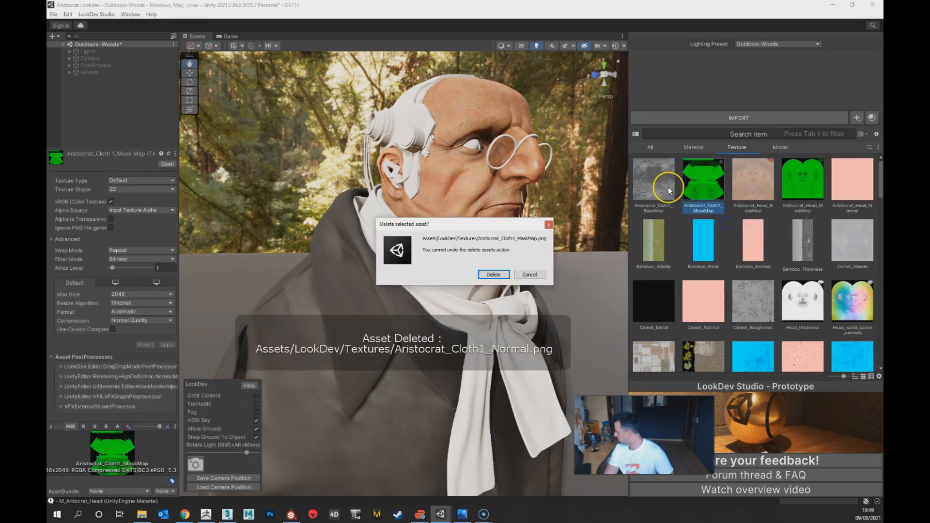
{"action": "left_click", "coordinate": [492, 273]}
{"action": "left_click", "coordinate": [636, 193]}
{"action": "right_click", "coordinate": [641, 194]}
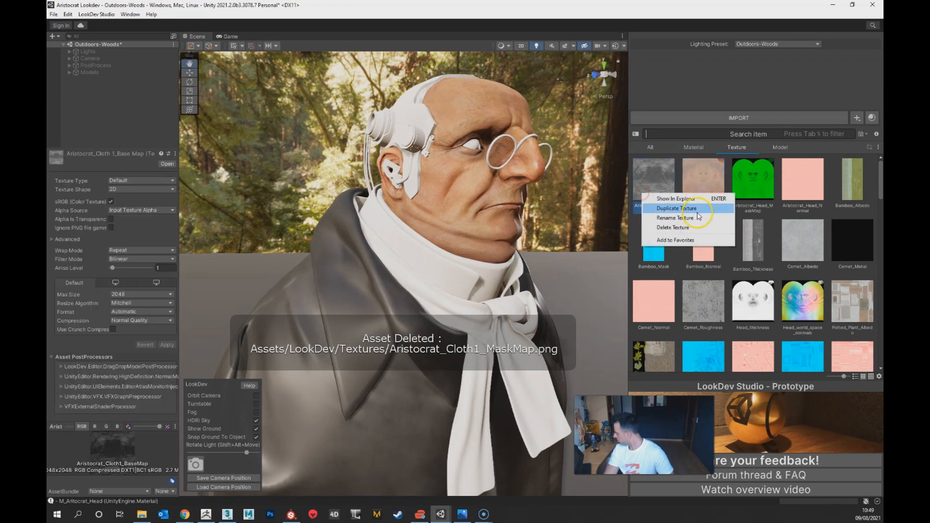
{"action": "left_click", "coordinate": [686, 228]}
{"action": "left_click", "coordinate": [491, 273]}
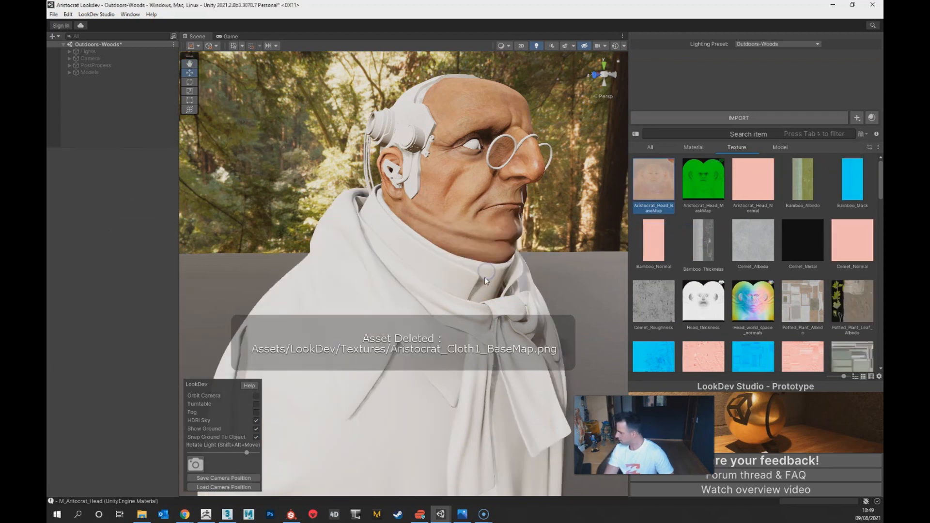
Step: Look through the project's Textures folder and its subfolders to examine the exported Aristocrat maps
{"action": "key", "text": "alt+Tab"}
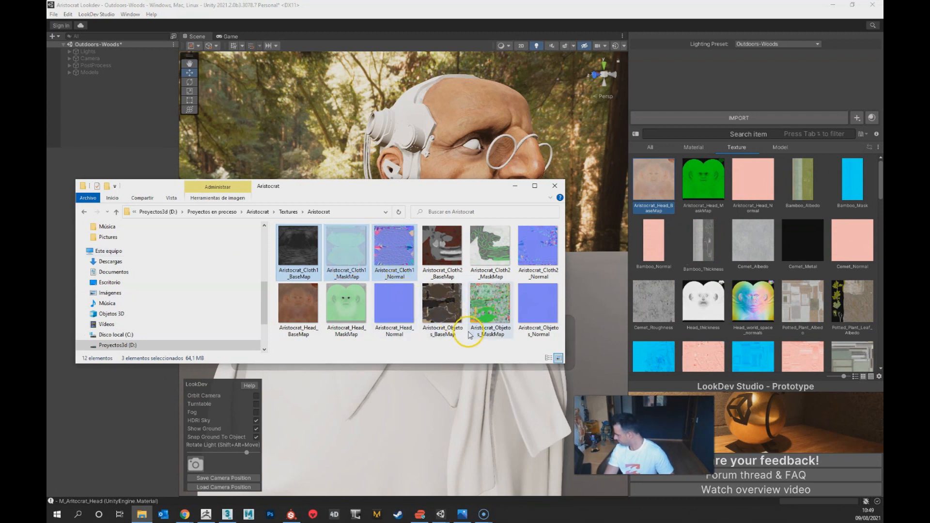
{"action": "left_click", "coordinate": [455, 317]}
{"action": "left_click", "coordinate": [288, 212]}
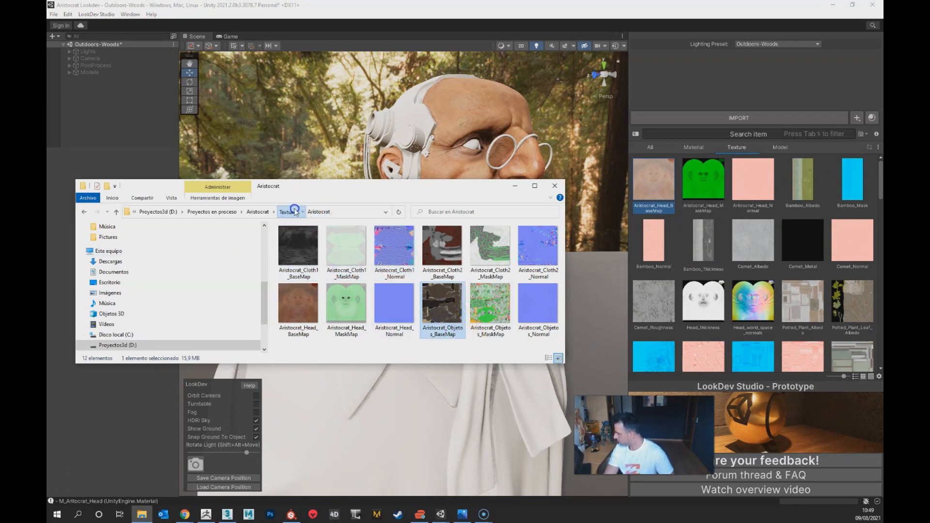
{"action": "left_click", "coordinate": [303, 249]}
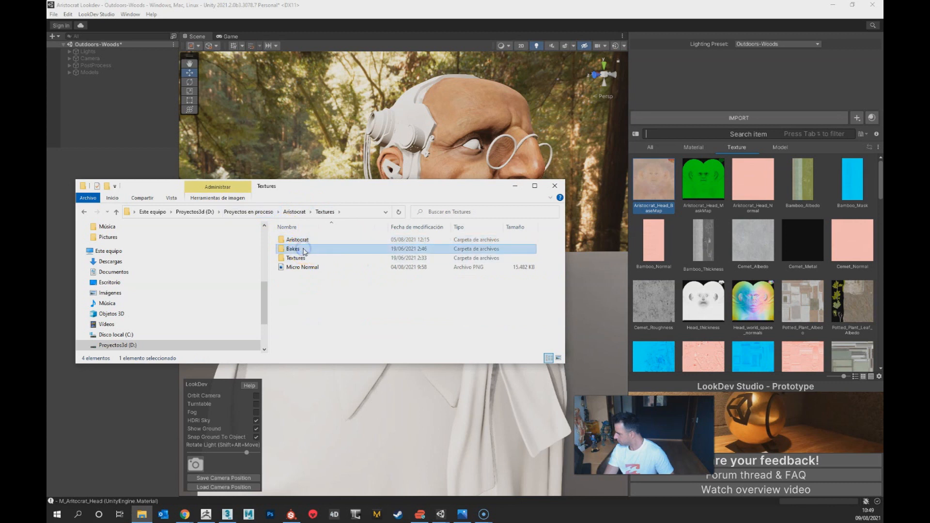
{"action": "double_click", "coordinate": [302, 258]}
{"action": "key", "text": "alt+Left"}
{"action": "left_click", "coordinate": [305, 249]}
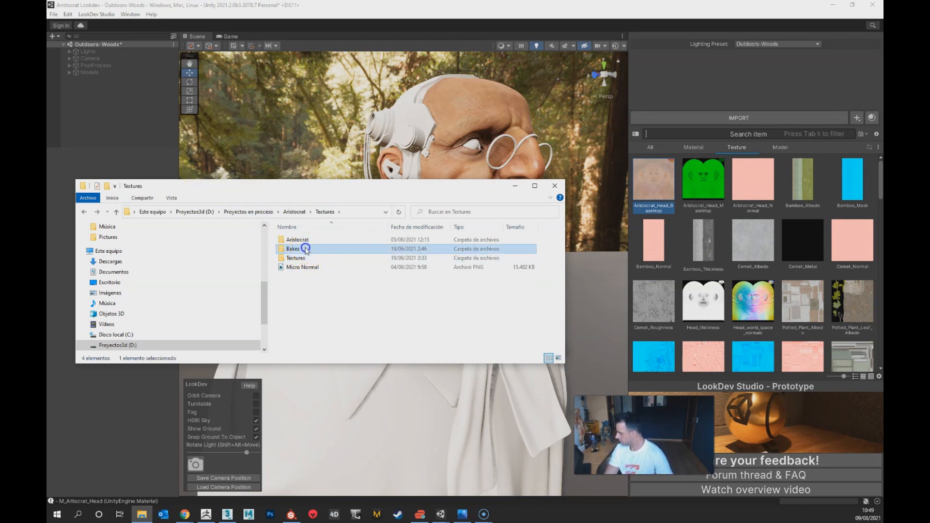
{"action": "left_click", "coordinate": [305, 241]}
{"action": "double_click", "coordinate": [305, 242]}
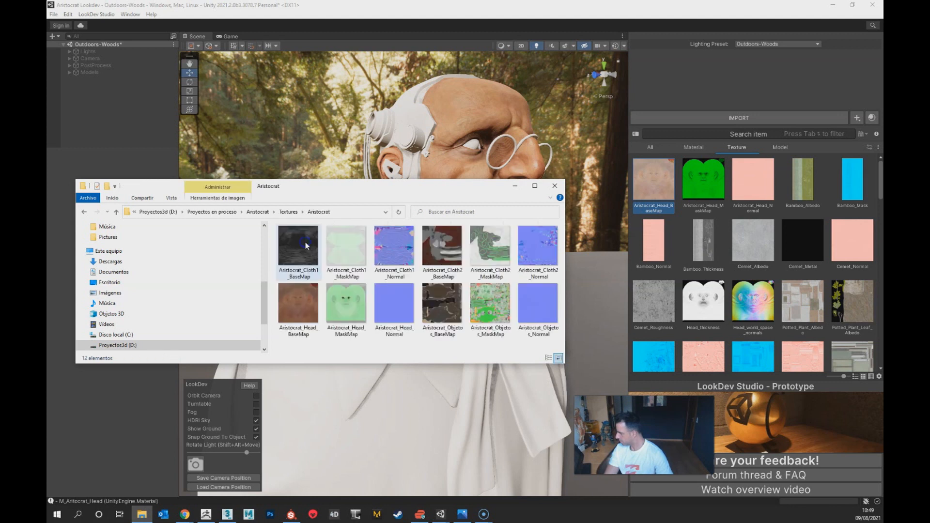
{"action": "left_click", "coordinate": [454, 308]}
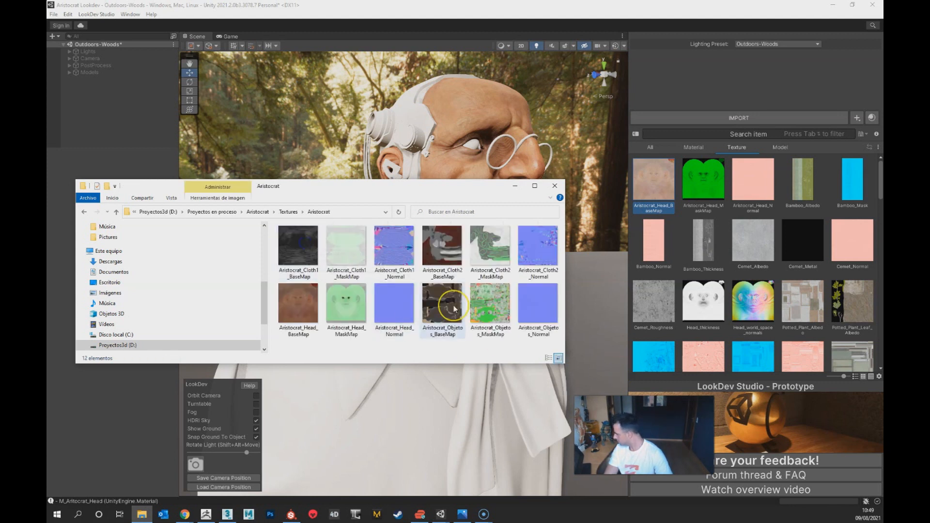
{"action": "left_click_drag", "start_coordinate": [454, 308], "coordinate": [464, 359]}
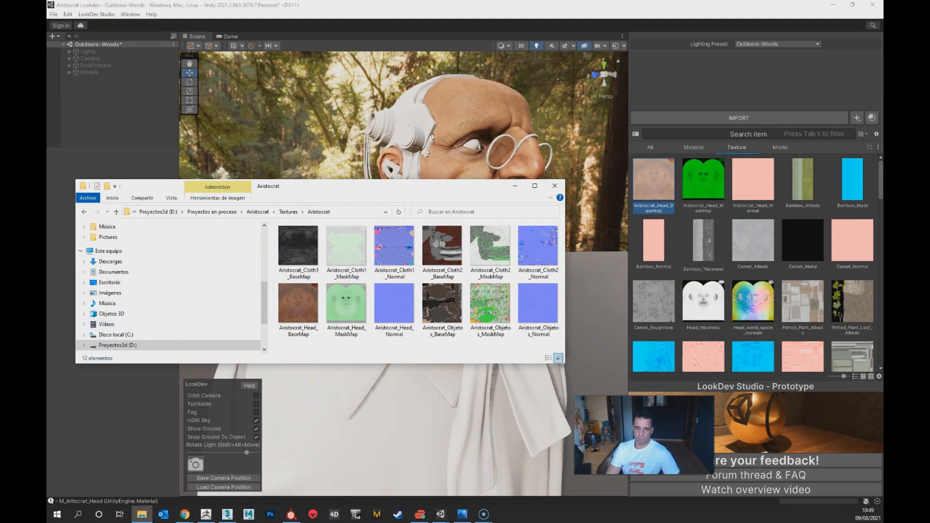
Step: Switch to Substance Painter, look over the textured bust and start the texture export for the aristocrat1 project
{"action": "key", "text": "alt+Tab"}
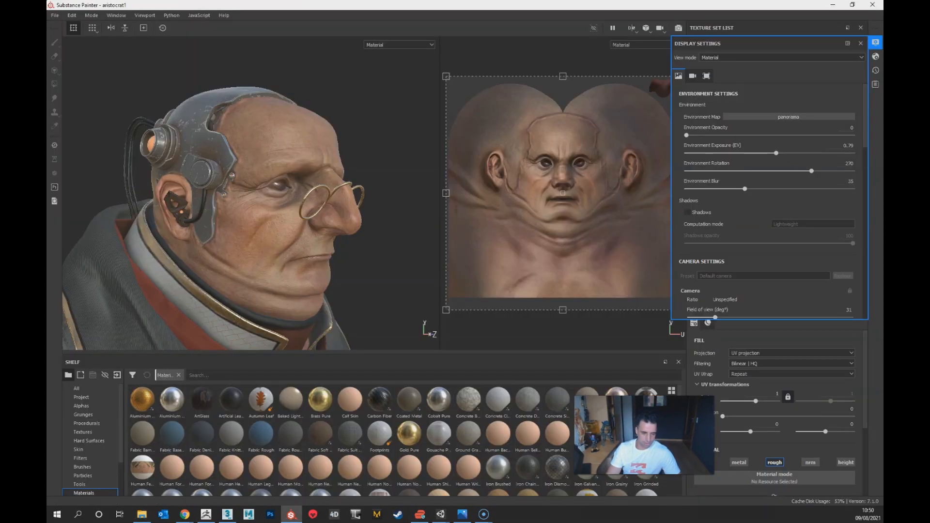
{"action": "left_click_drag", "start_coordinate": [315, 252], "coordinate": [245, 256], "text": "alt"}
{"action": "right_click_drag", "start_coordinate": [244, 256], "coordinate": [267, 281], "text": "alt"}
{"action": "left_click", "coordinate": [55, 16]}
{"action": "left_click", "coordinate": [85, 170]}
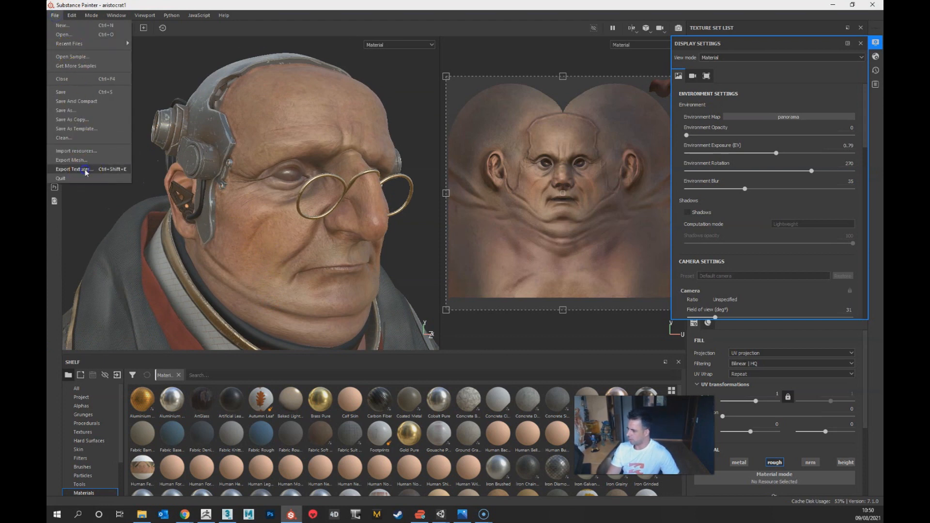
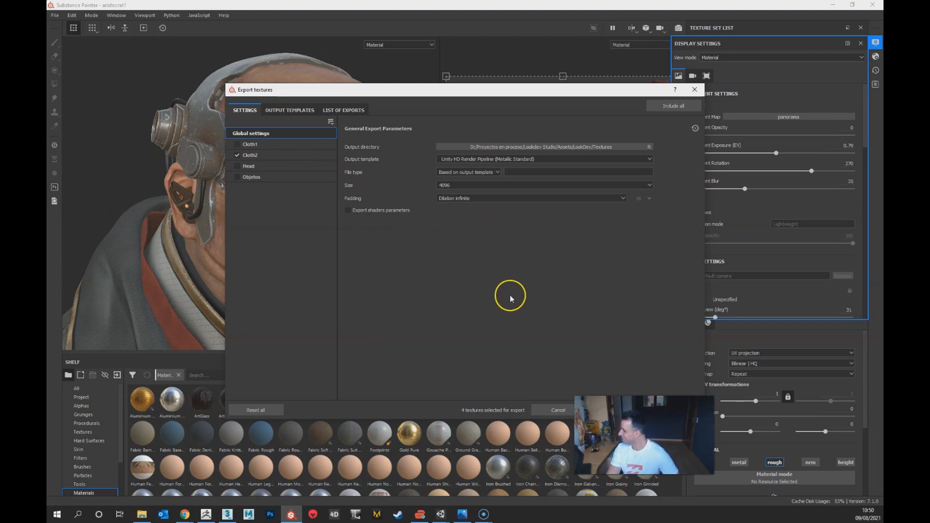
Step: Include the Cloth1 and Head texture sets in the export and browse to the Proyectos en proceso folder for the output directory
{"action": "left_click", "coordinate": [237, 145]}
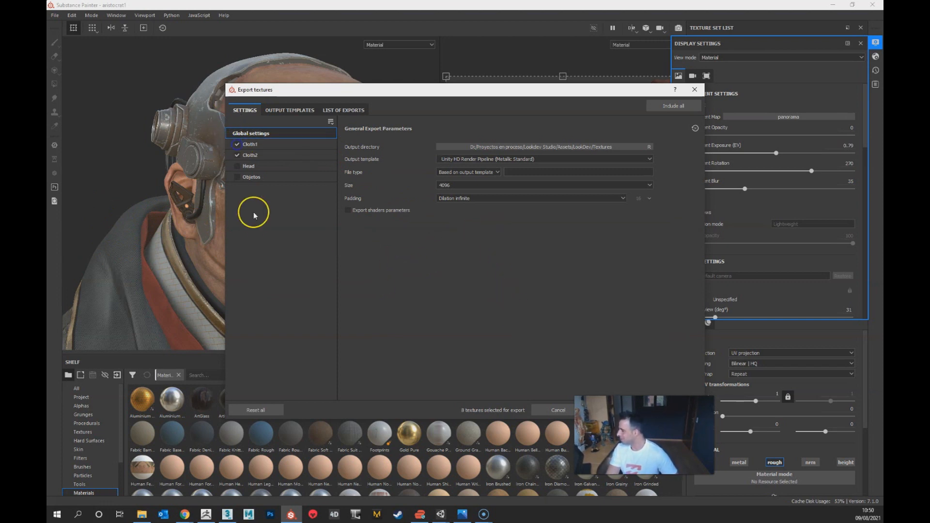
{"action": "left_click", "coordinate": [238, 166]}
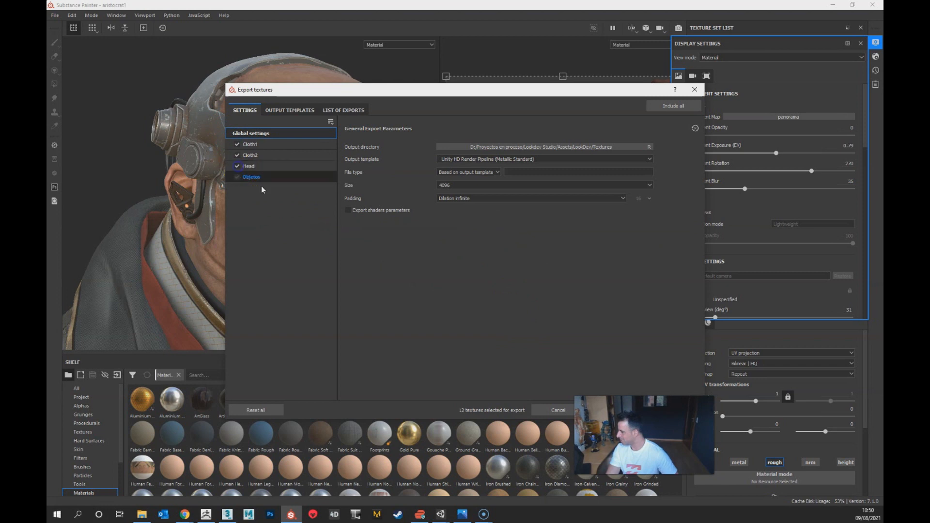
{"action": "left_click", "coordinate": [587, 147]}
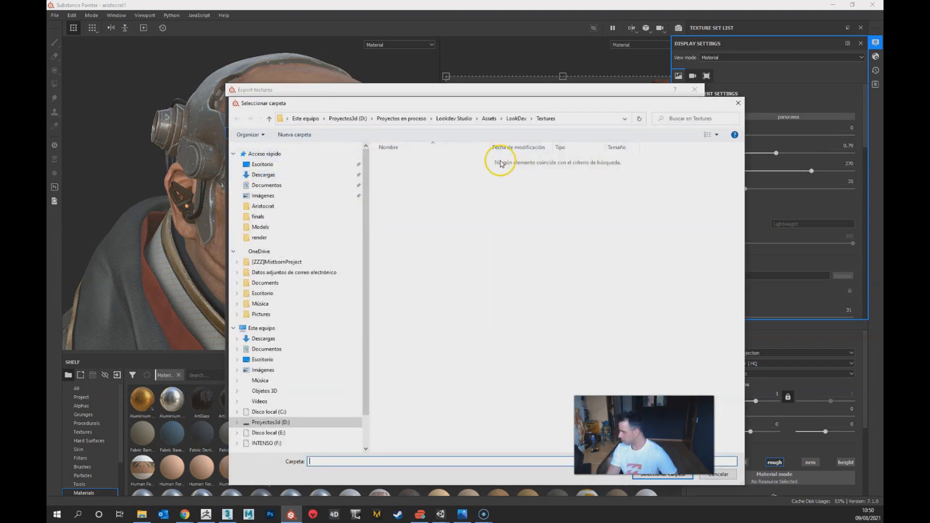
{"action": "left_click", "coordinate": [393, 118]}
{"action": "double_click", "coordinate": [414, 160]}
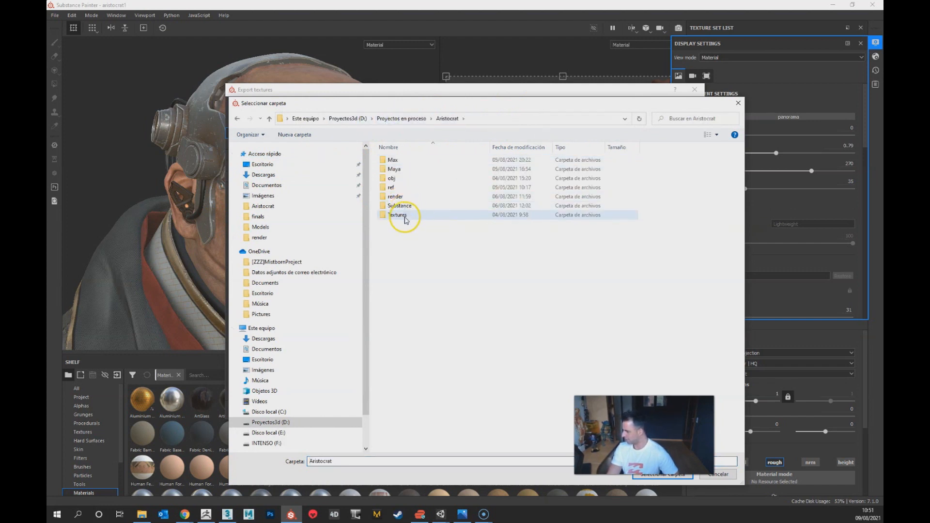
{"action": "double_click", "coordinate": [405, 217]}
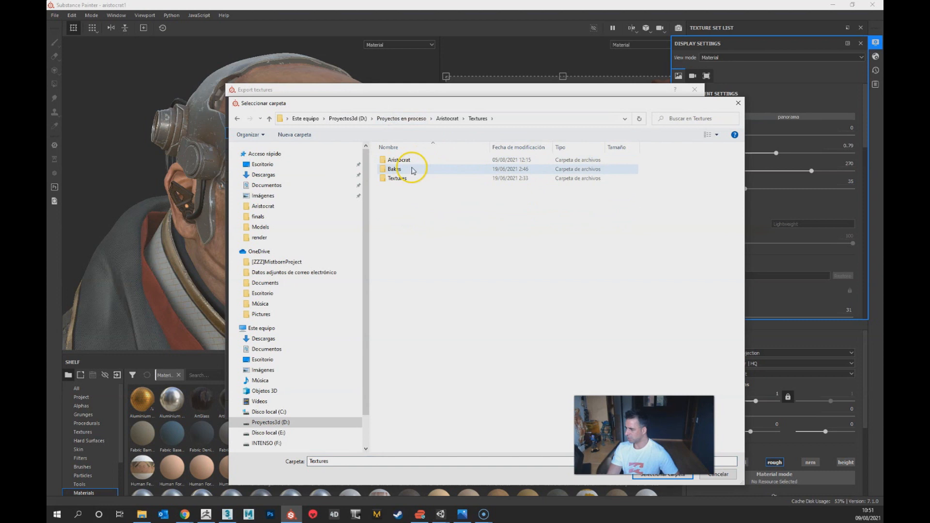
{"action": "left_click", "coordinate": [448, 118]}
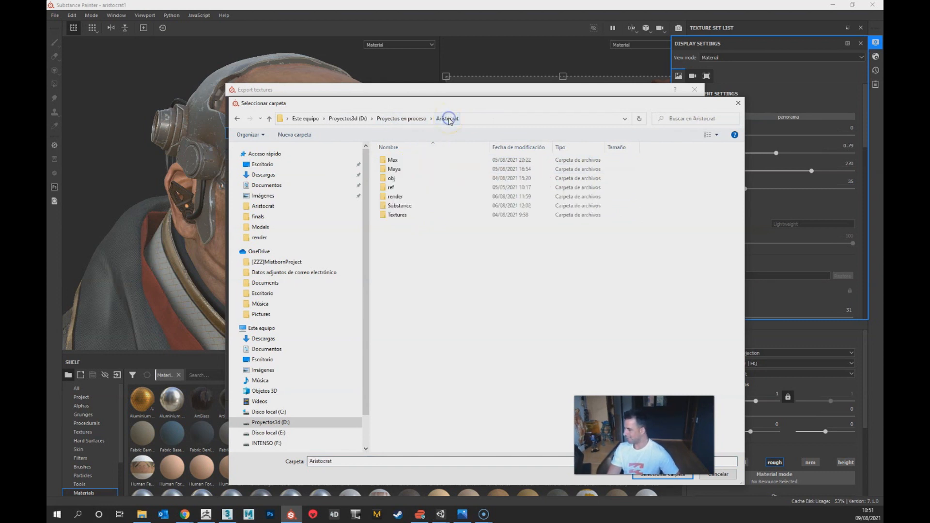
{"action": "left_click", "coordinate": [413, 118]}
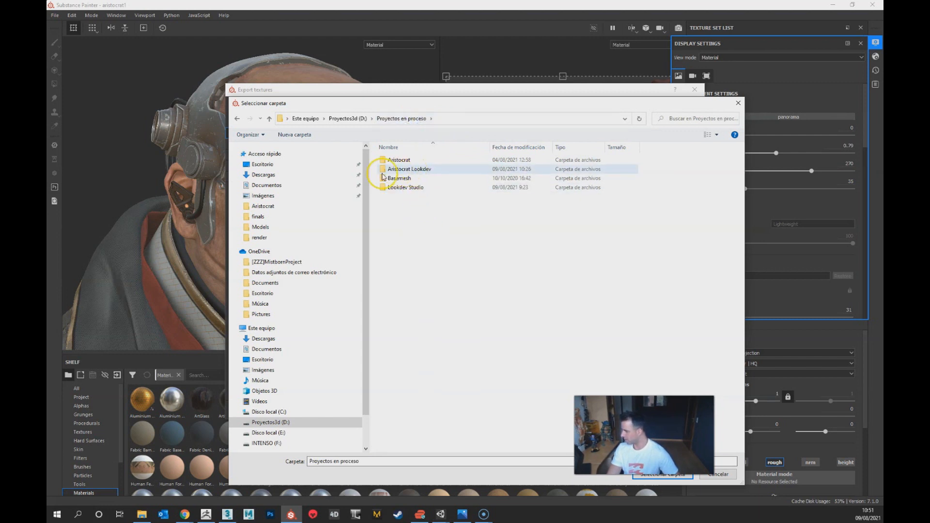
Step: Set the export's output directory to the Aristocrat Lookdev project's Assets/LookDev/Textures folder
{"action": "double_click", "coordinate": [413, 169]}
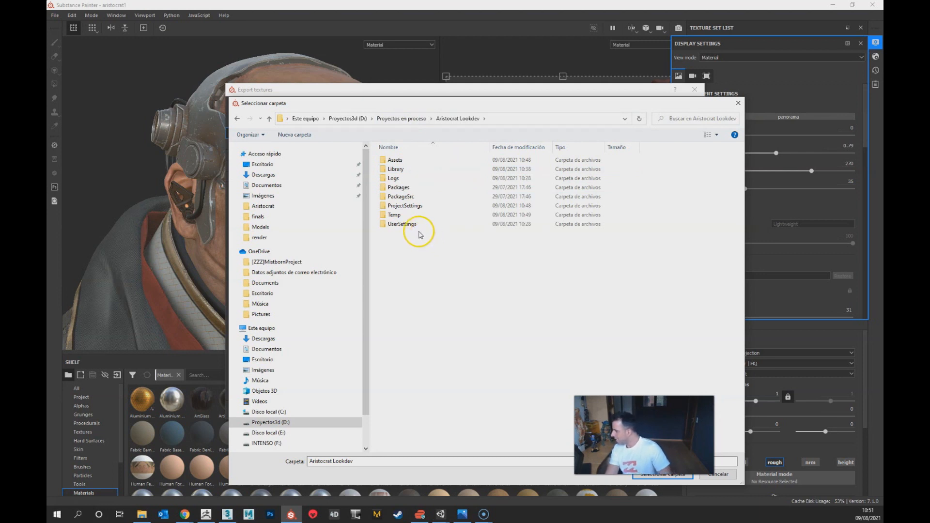
{"action": "double_click", "coordinate": [405, 160]}
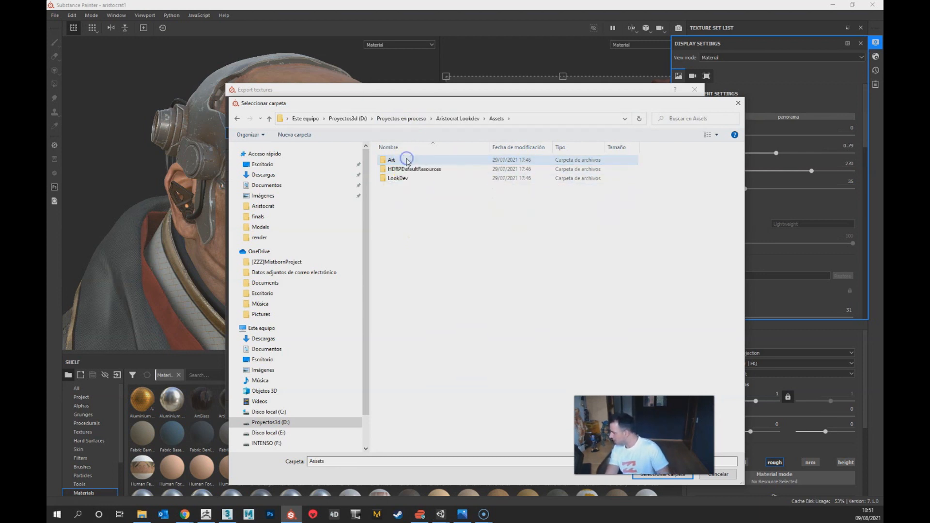
{"action": "double_click", "coordinate": [398, 178]}
{"action": "double_click", "coordinate": [406, 188]}
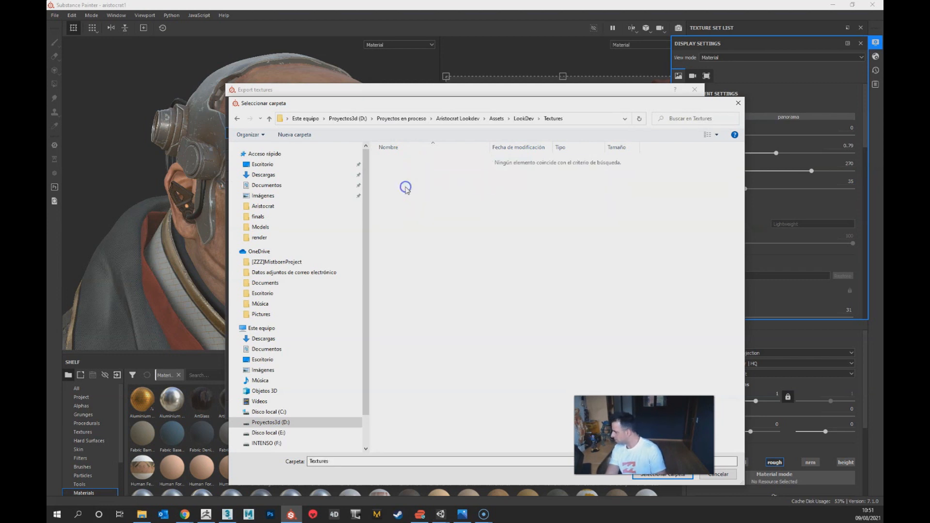
{"action": "left_click", "coordinate": [655, 473]}
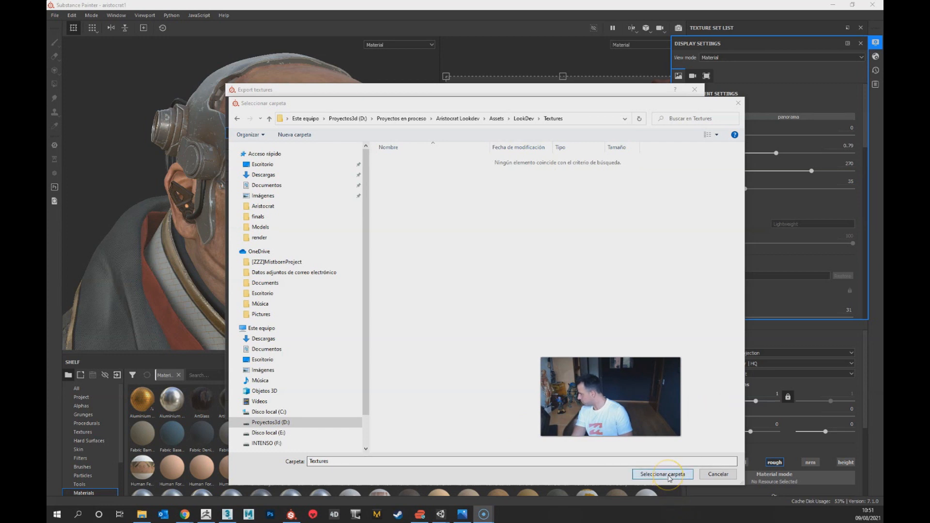
{"action": "left_click", "coordinate": [669, 477]}
Step: Include the Objetos texture set as well and export the textures of all four sets
{"action": "left_click_drag", "start_coordinate": [428, 89], "coordinate": [339, 27]}
{"action": "double_click", "coordinate": [359, 131]}
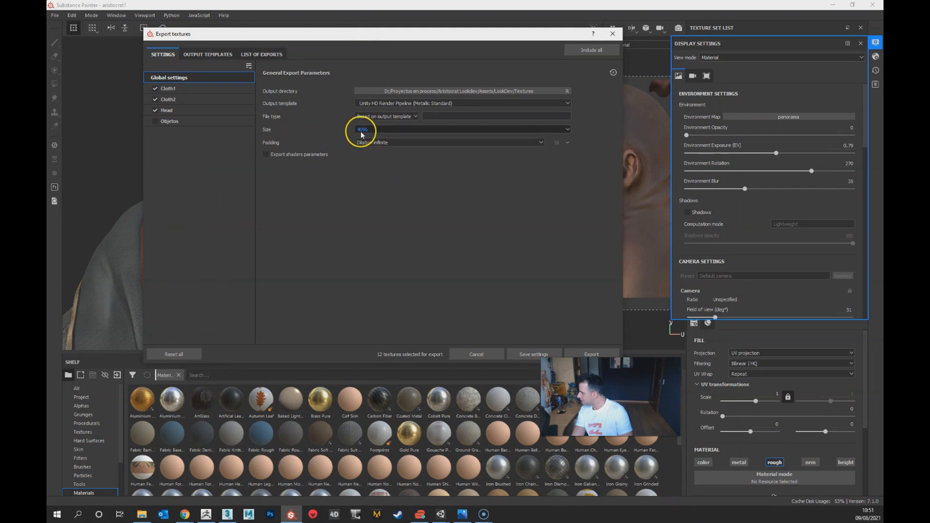
{"action": "left_click", "coordinate": [155, 121]}
{"action": "left_click", "coordinate": [599, 354]}
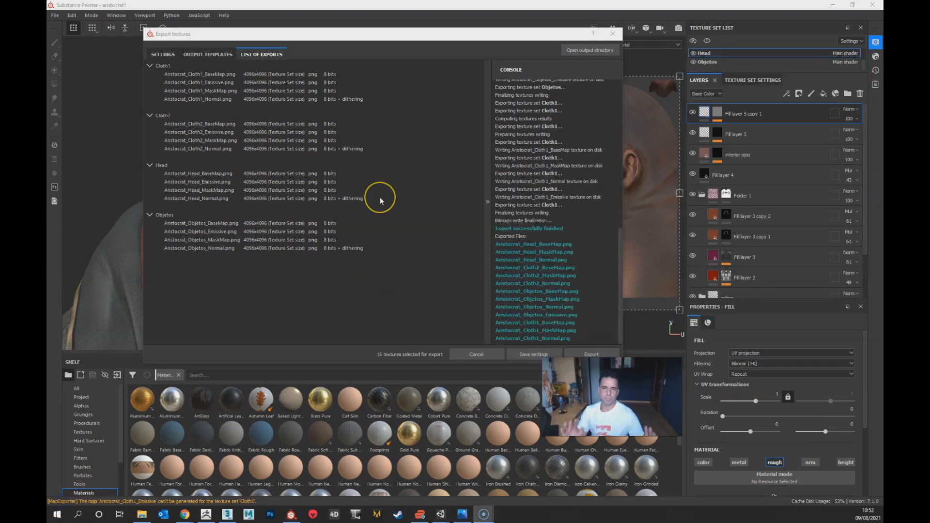
Step: Switch to the Aristocrat Lookdev project in Unity, the one with the Outdoors-Woods scene
{"action": "left_click", "coordinate": [446, 520]}
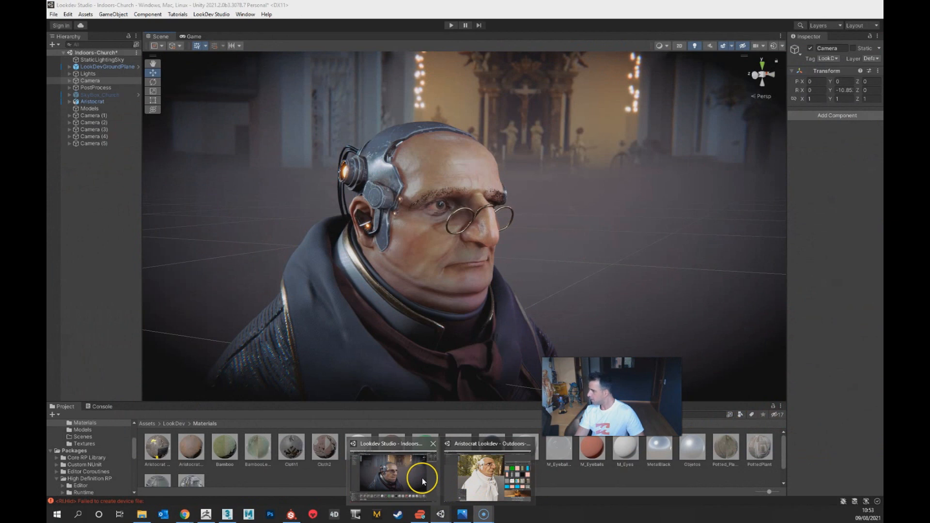
{"action": "left_click", "coordinate": [422, 482]}
{"action": "mouse_move", "coordinate": [441, 515]}
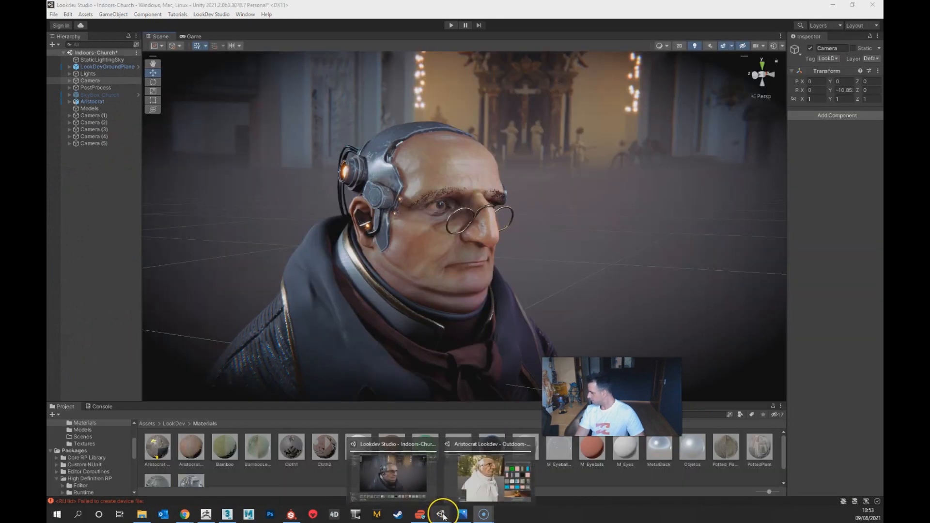
{"action": "left_click", "coordinate": [468, 477]}
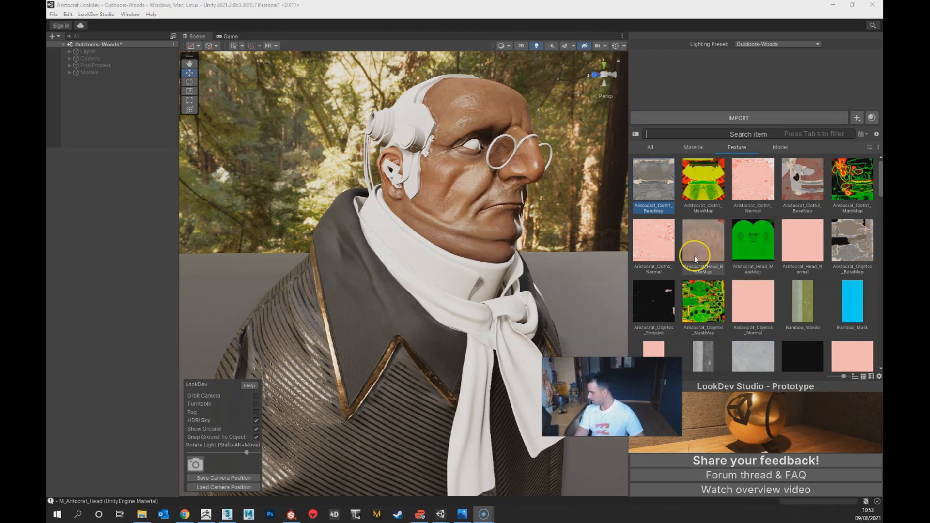
Step: Examine the bust's skin, collar and scarf from several angles and list the material assets
{"action": "left_click_drag", "start_coordinate": [554, 274], "coordinate": [518, 262], "text": "alt"}
{"action": "right_click_drag", "start_coordinate": [432, 216], "coordinate": [455, 388], "text": "alt"}
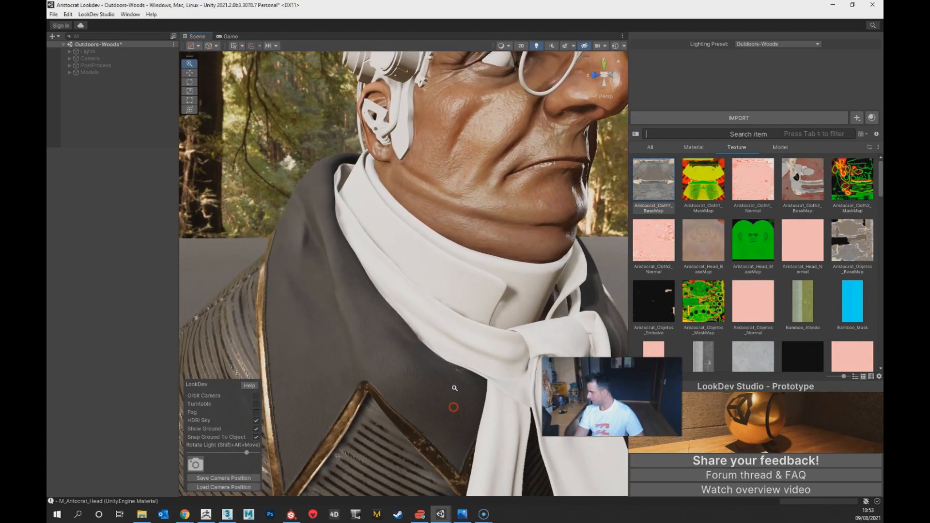
{"action": "middle_click_drag", "start_coordinate": [485, 160], "coordinate": [465, 314], "text": "alt"}
{"action": "right_click_drag", "start_coordinate": [424, 208], "coordinate": [432, 452], "text": "alt"}
{"action": "left_click_drag", "start_coordinate": [437, 425], "coordinate": [465, 329], "text": "alt"}
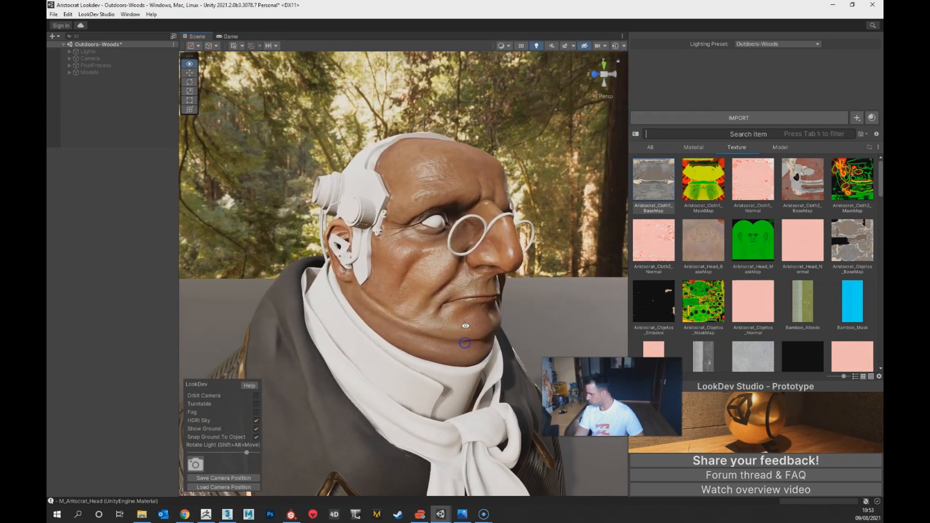
{"action": "middle_click_drag", "start_coordinate": [465, 343], "coordinate": [436, 323], "text": "alt"}
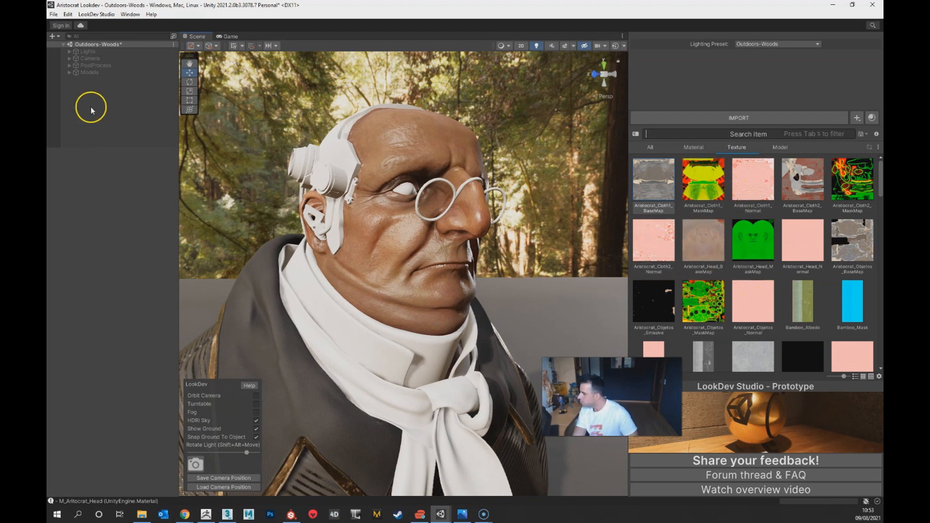
{"action": "left_click", "coordinate": [700, 148]}
{"action": "middle_click_drag", "start_coordinate": [356, 393], "coordinate": [454, 301], "text": "alt"}
{"action": "left_click_drag", "start_coordinate": [509, 335], "coordinate": [470, 385], "text": "alt"}
{"action": "scroll", "coordinate": [413, 267], "scroll_direction": "down", "scroll_amount": 6}
{"action": "mouse_move", "coordinate": [424, 351]}
{"action": "middle_mouse_down", "text": "alt"}
{"action": "mouse_move", "coordinate": [418, 367]}
{"action": "mouse_move", "coordinate": [426, 369]}
{"action": "middle_mouse_up", "text": "alt"}
{"action": "left_click_drag", "start_coordinate": [431, 366], "coordinate": [410, 372], "text": "alt"}
{"action": "right_click_drag", "start_coordinate": [410, 372], "coordinate": [430, 438], "text": "alt"}
{"action": "left_click_drag", "start_coordinate": [430, 427], "coordinate": [471, 408], "text": "alt"}
{"action": "right_click_drag", "start_coordinate": [471, 408], "coordinate": [467, 437], "text": "alt"}
{"action": "right_click_drag", "start_coordinate": [517, 328], "coordinate": [459, 330], "text": "alt"}
{"action": "left_click_drag", "start_coordinate": [453, 329], "coordinate": [472, 333], "text": "alt"}
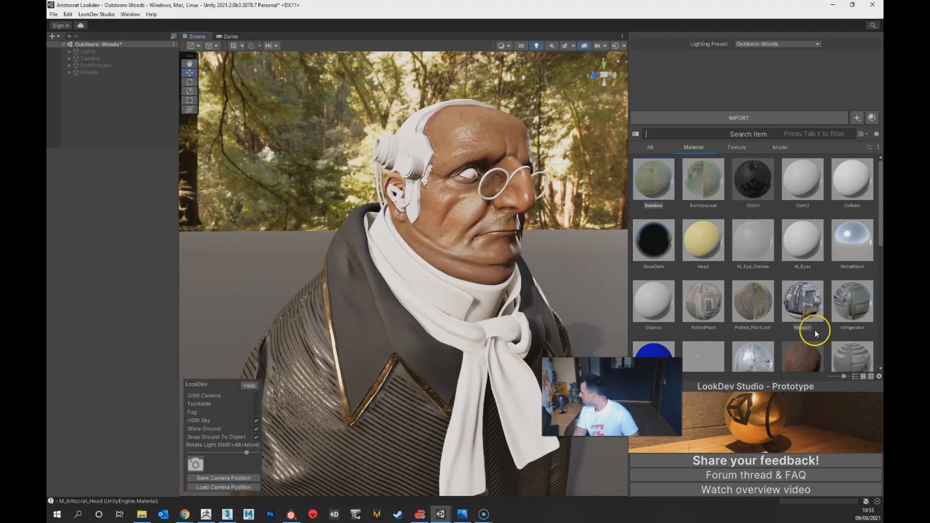
Step: Lower the upper limit of the smoothness remapping on the M_Aritocrat_Head material to make the skin less shiny
{"action": "scroll", "coordinate": [809, 326], "scroll_direction": "down", "scroll_amount": 2}
{"action": "left_click", "coordinate": [791, 316]}
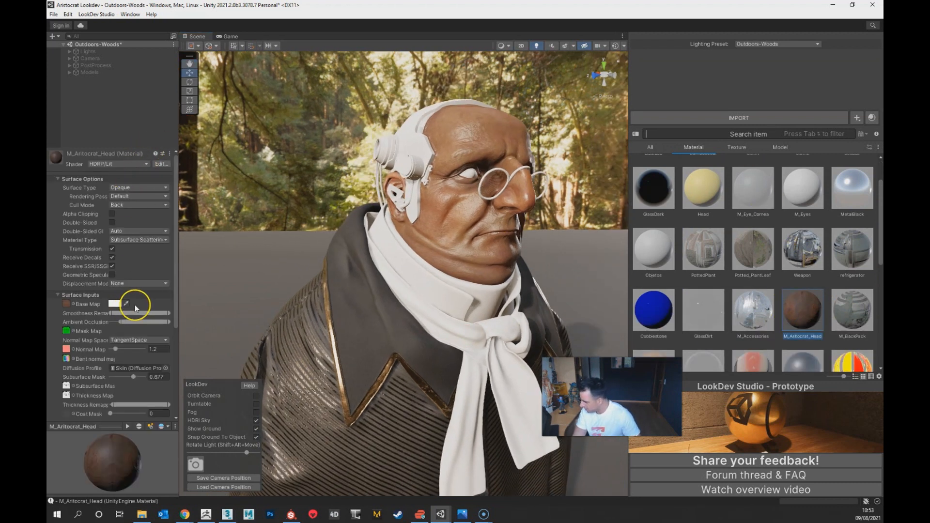
{"action": "left_click_drag", "start_coordinate": [168, 314], "coordinate": [152, 314]}
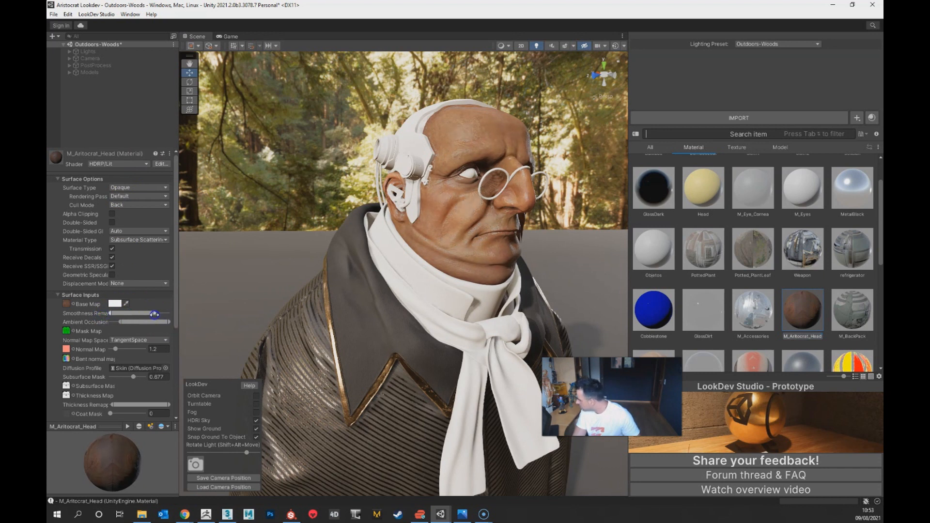
Step: Examine the reduced skin shine on the face and neck, up close and from several angles
{"action": "scroll", "coordinate": [364, 268], "scroll_direction": "up", "scroll_amount": 5}
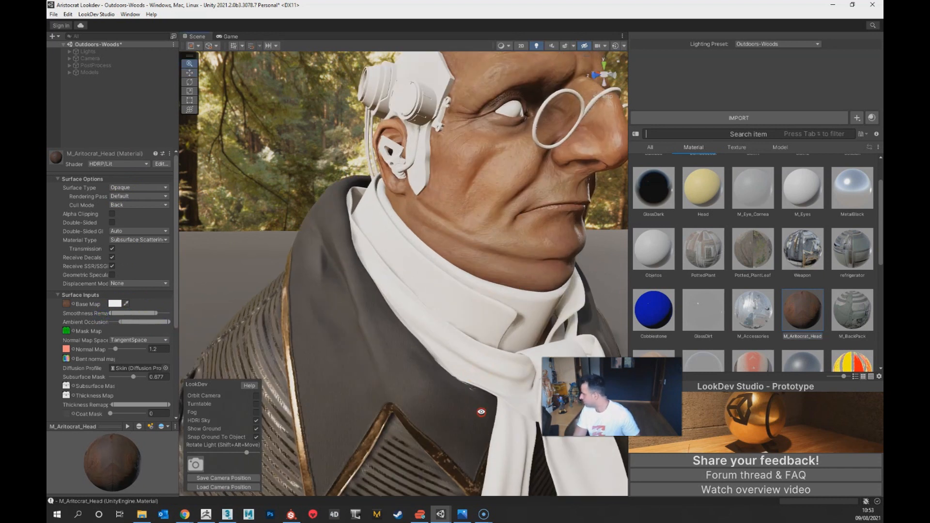
{"action": "left_click_drag", "start_coordinate": [468, 356], "coordinate": [492, 371], "text": "alt"}
{"action": "middle_click_drag", "start_coordinate": [490, 310], "coordinate": [453, 409], "text": "alt"}
{"action": "left_click_drag", "start_coordinate": [453, 409], "coordinate": [434, 373], "text": "alt"}
{"action": "scroll", "coordinate": [434, 373], "scroll_direction": "down", "scroll_amount": 5}
{"action": "middle_click_drag", "start_coordinate": [434, 373], "coordinate": [416, 346], "text": "alt"}
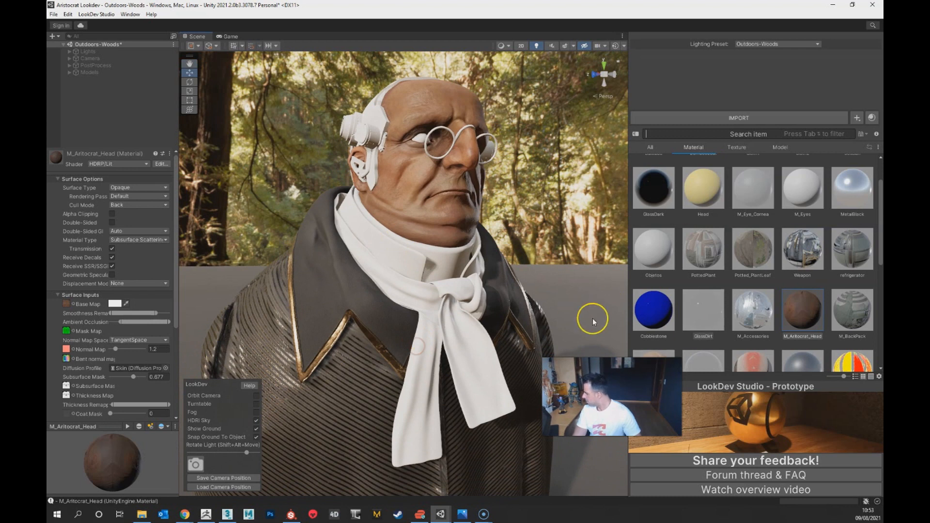
{"action": "left_click_drag", "start_coordinate": [477, 295], "coordinate": [510, 307], "text": "alt"}
{"action": "middle_click_drag", "start_coordinate": [464, 254], "coordinate": [485, 316], "text": "alt"}
{"action": "right_click_drag", "start_coordinate": [486, 316], "coordinate": [475, 326], "text": "alt"}
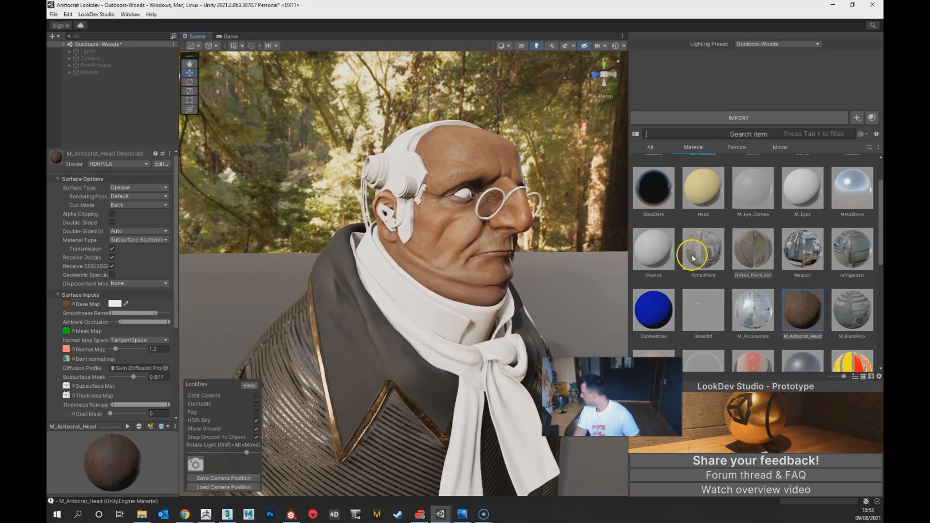
Step: Assign the Aristocrat_Objetos_MaskMap texture as the Mask Map of the Objetos material
{"action": "left_click", "coordinate": [649, 257]}
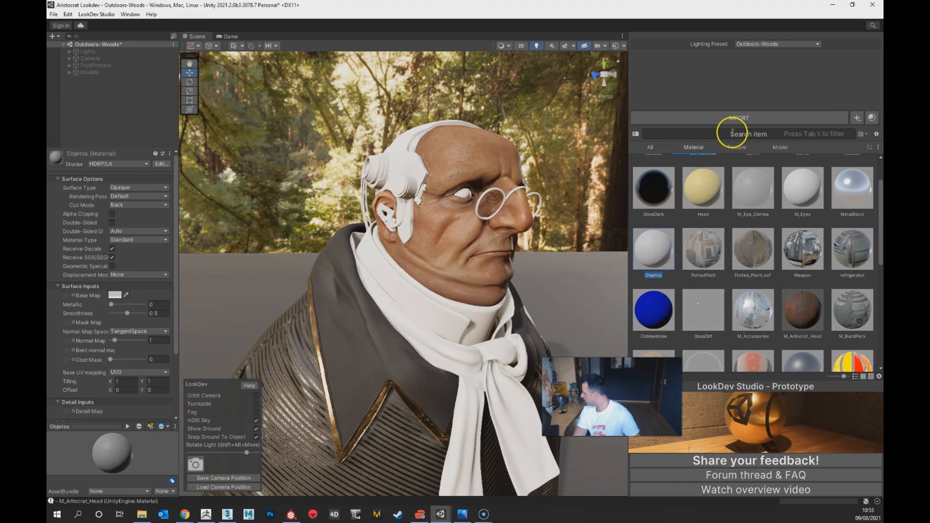
{"action": "left_click", "coordinate": [738, 146]}
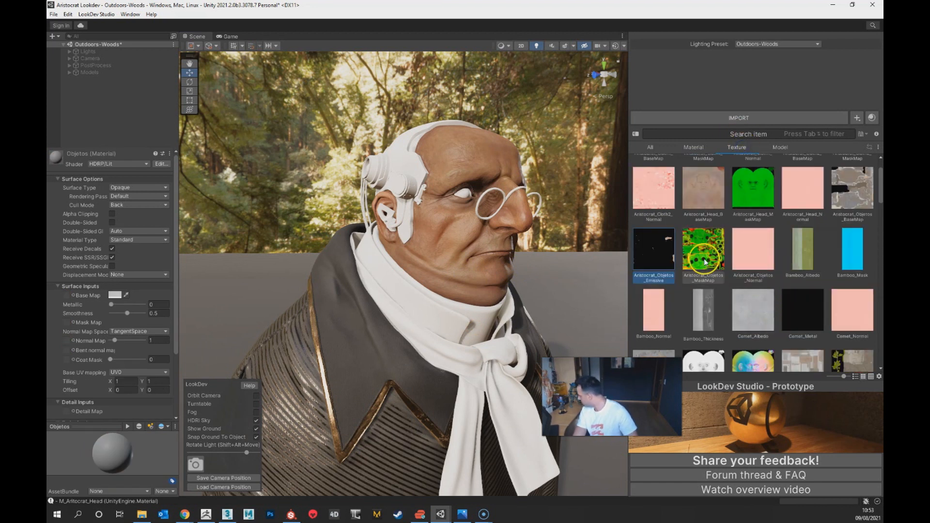
{"action": "left_click_drag", "start_coordinate": [706, 260], "coordinate": [236, 300]}
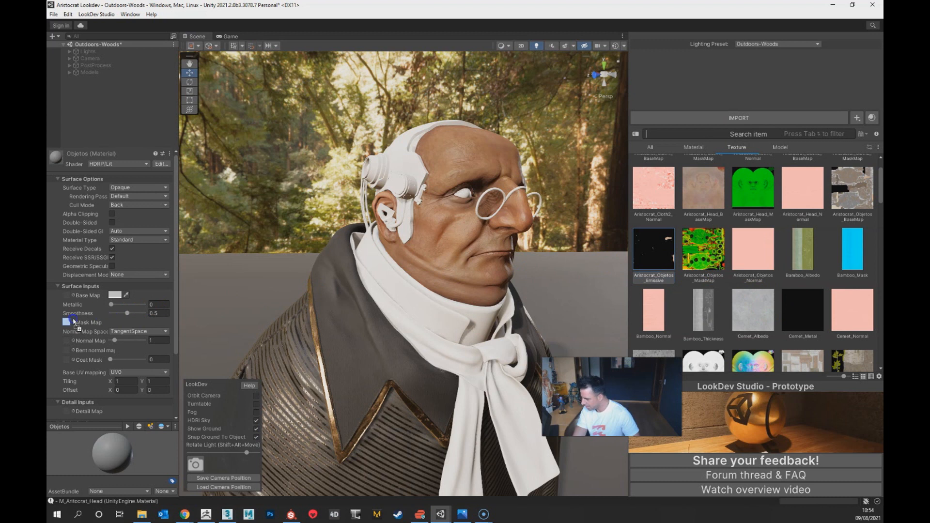
{"action": "left_click_drag", "start_coordinate": [68, 325], "coordinate": [67, 323]}
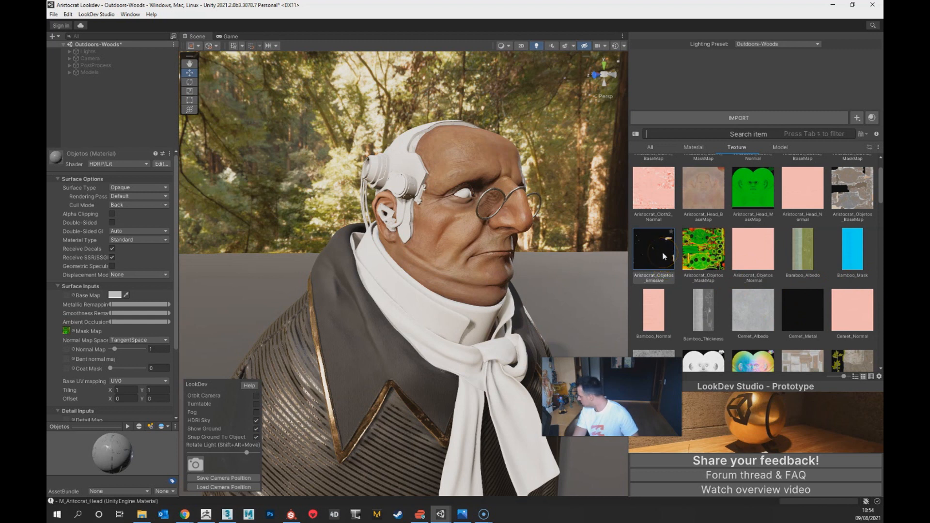
Step: Enable Use Emission Intensity on the Objetos material and assign Aristocrat_Objetos_Emissive as its Emissive Map
{"action": "left_click_drag", "start_coordinate": [663, 254], "coordinate": [56, 372]}
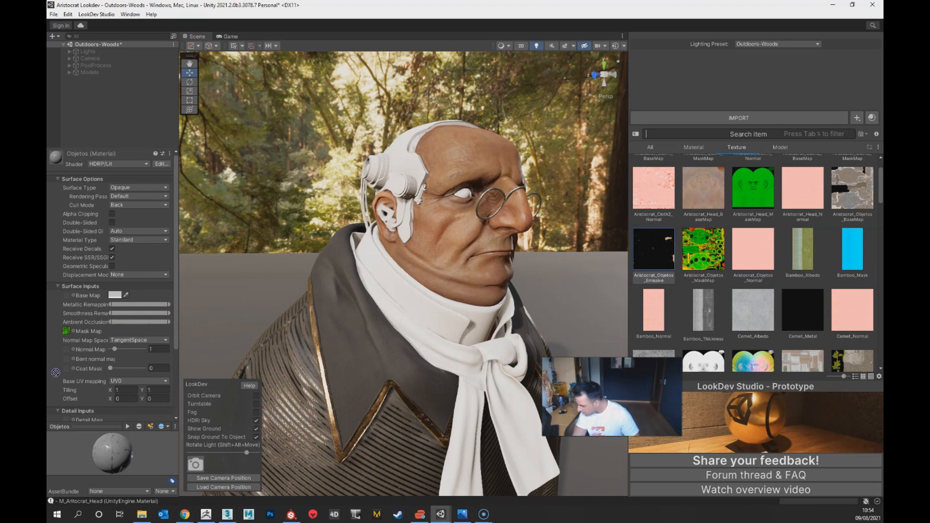
{"action": "scroll", "coordinate": [56, 374], "scroll_direction": "down", "scroll_amount": 3}
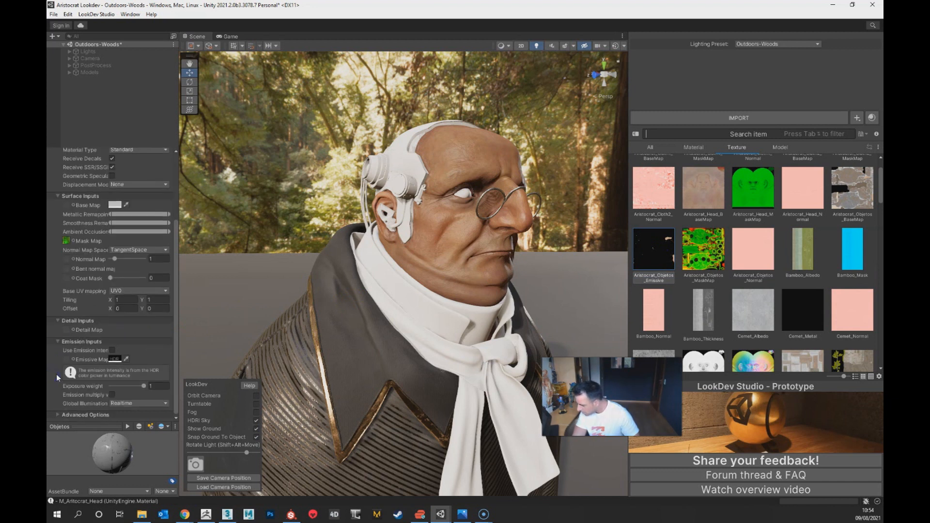
{"action": "left_click_drag", "start_coordinate": [654, 243], "coordinate": [110, 345]}
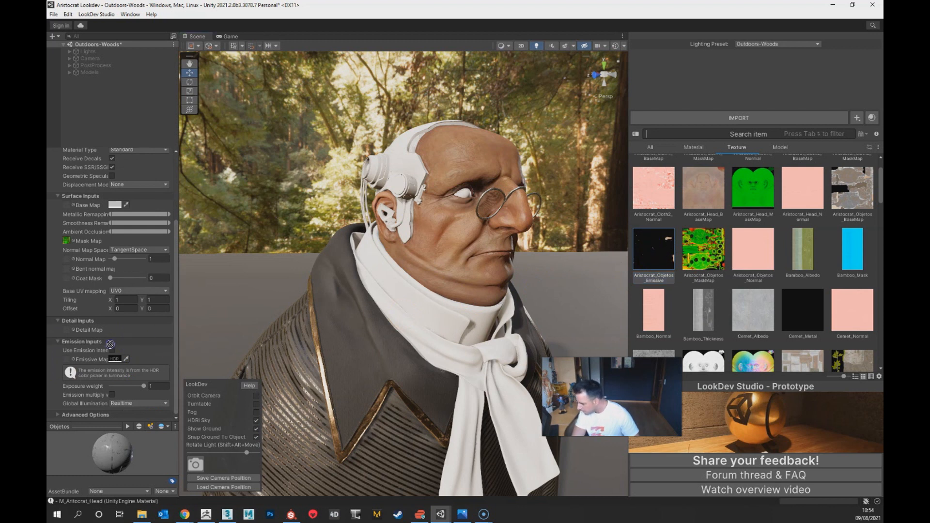
{"action": "left_click", "coordinate": [112, 351]}
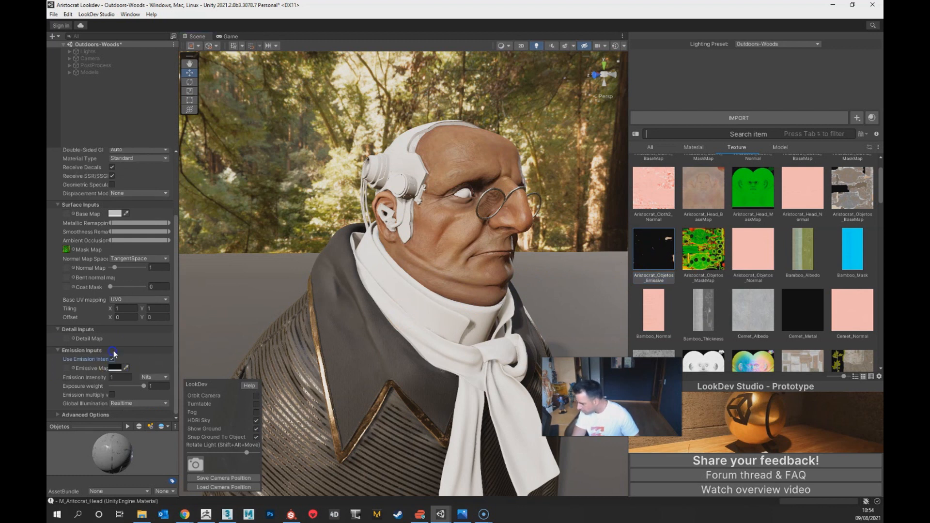
{"action": "left_click_drag", "start_coordinate": [649, 260], "coordinate": [143, 355]}
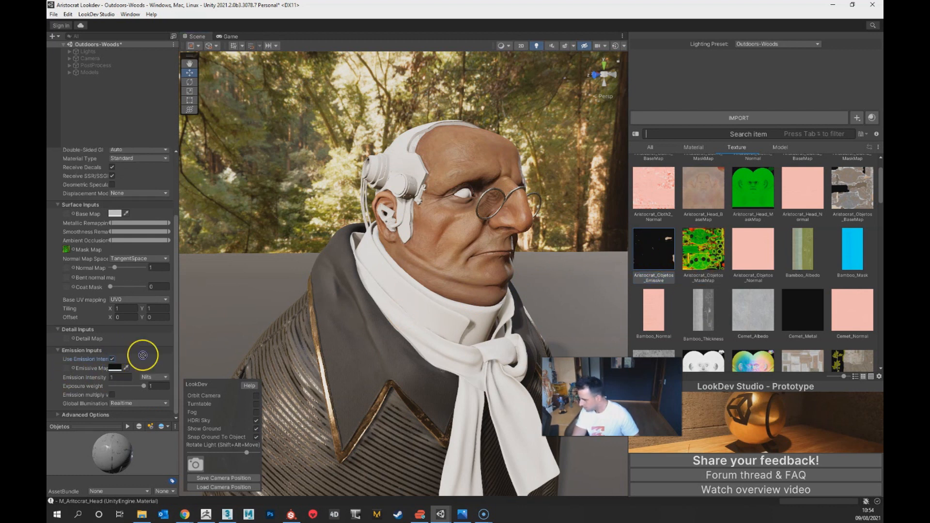
{"action": "left_click_drag", "start_coordinate": [67, 368], "coordinate": [67, 368]}
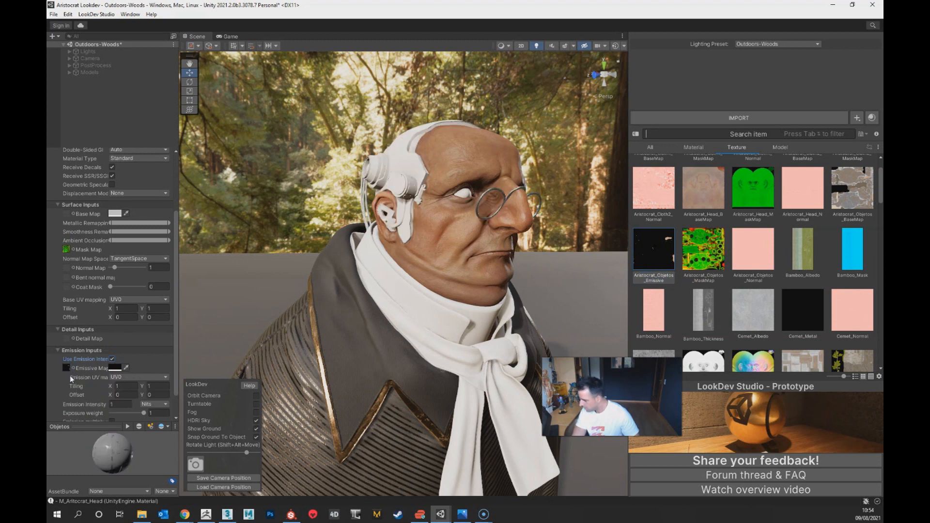
Step: Assign the Aristocrat_Objetos_BaseMap texture as the Base Map of the Objetos material
{"action": "left_click", "coordinate": [115, 368]}
{"action": "left_click", "coordinate": [659, 252]}
{"action": "left_click", "coordinate": [864, 192]}
{"action": "left_click_drag", "start_coordinate": [864, 191], "coordinate": [88, 223]}
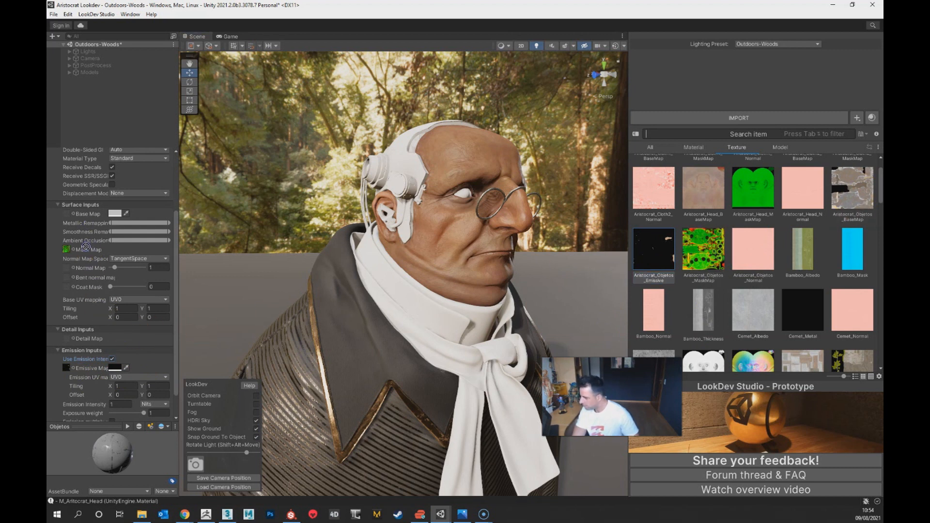
{"action": "scroll", "coordinate": [87, 251], "scroll_direction": "up", "scroll_amount": 3}
{"action": "left_click_drag", "start_coordinate": [860, 205], "coordinate": [140, 329]}
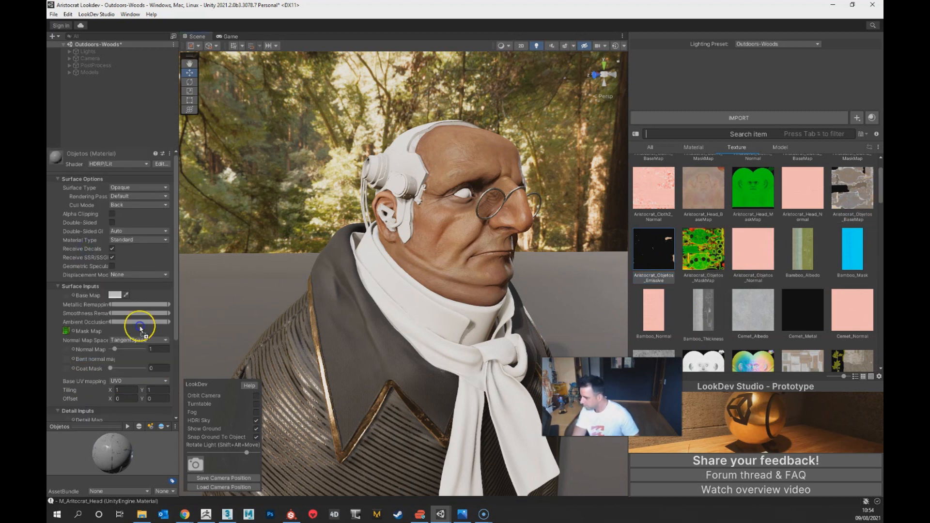
{"action": "left_click_drag", "start_coordinate": [67, 298], "coordinate": [67, 297]}
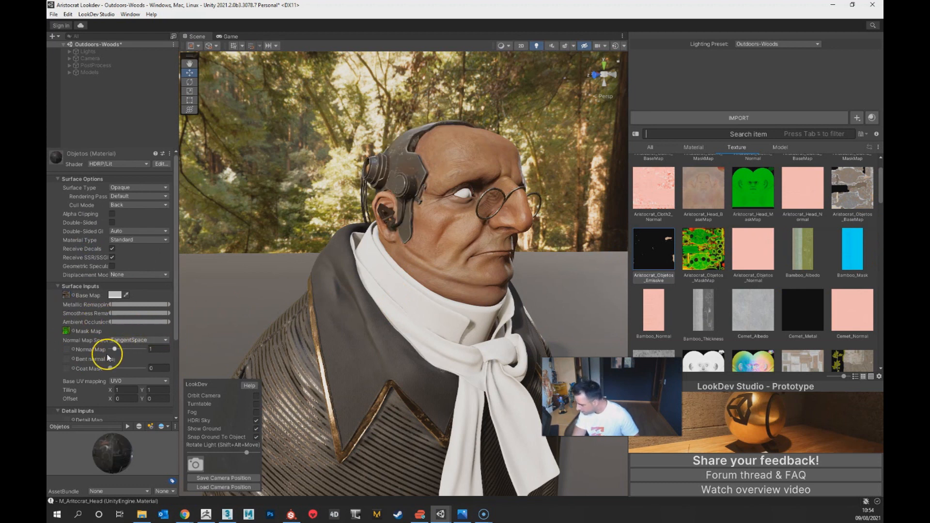
Step: Assign the Aristocrat_Objetos_Normal texture as the Normal Map of the Objetos material
{"action": "left_click", "coordinate": [713, 263]}
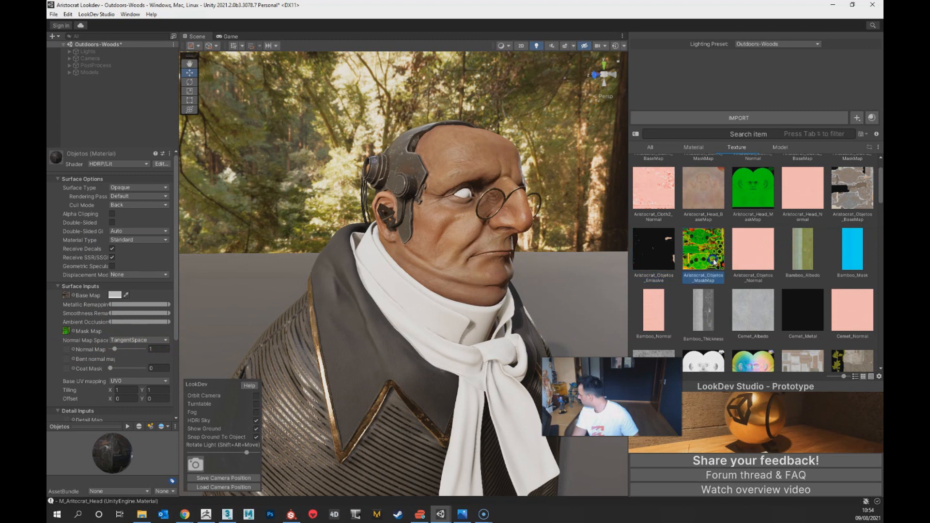
{"action": "left_click", "coordinate": [692, 148]}
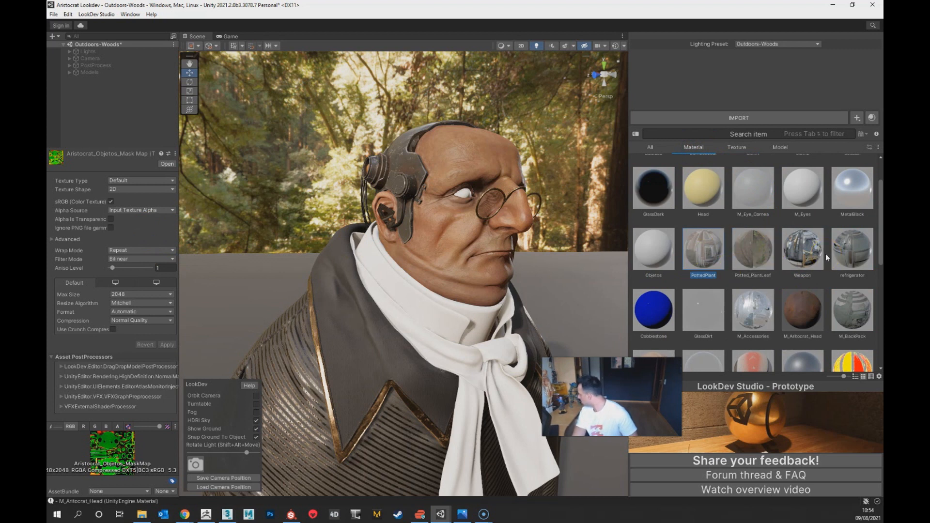
{"action": "left_click", "coordinate": [640, 261]}
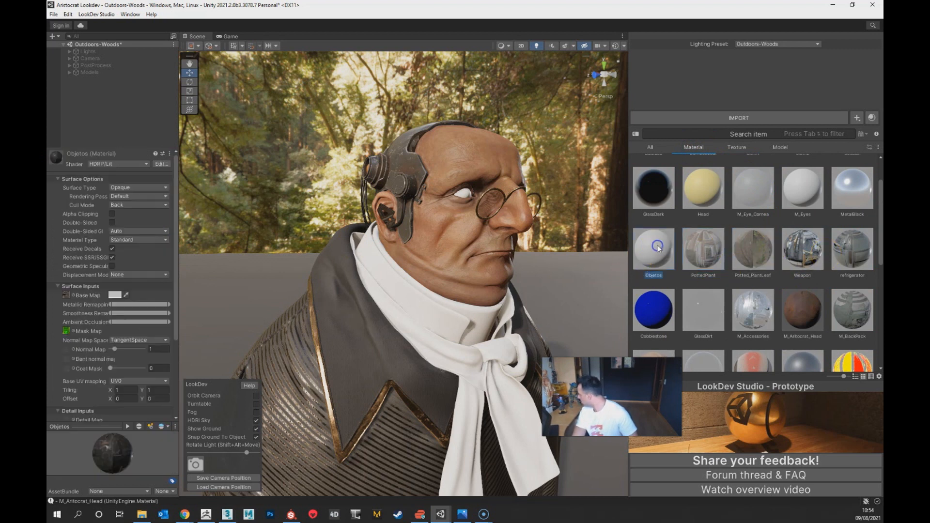
{"action": "left_click", "coordinate": [734, 147]}
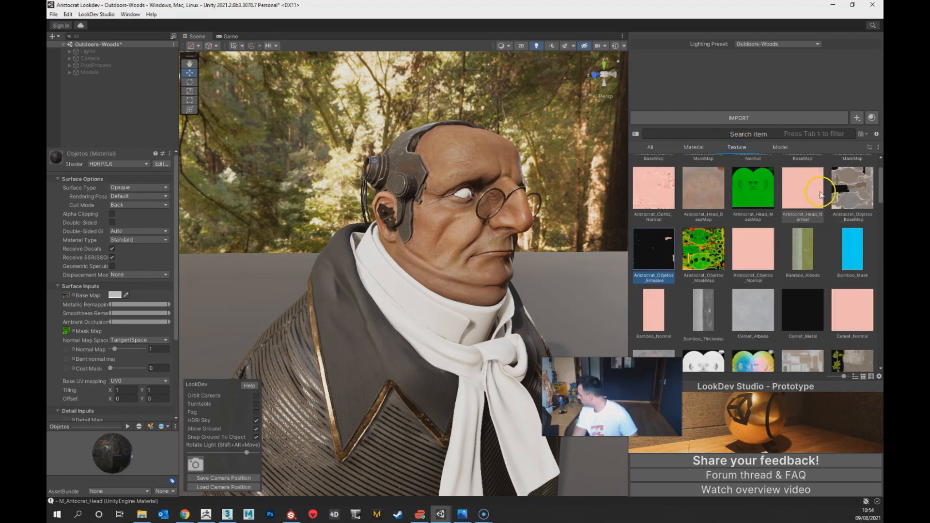
{"action": "left_click_drag", "start_coordinate": [764, 261], "coordinate": [163, 236]}
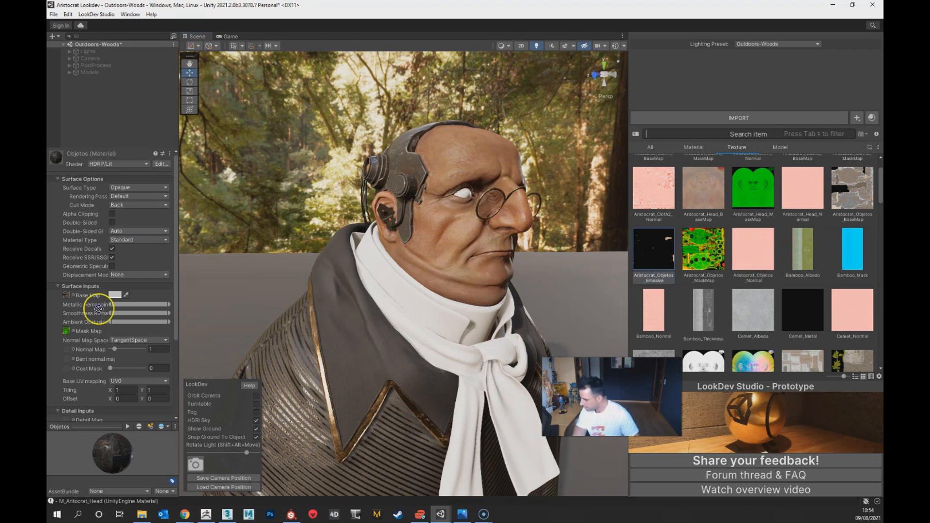
{"action": "left_click_drag", "start_coordinate": [67, 351], "coordinate": [67, 349]}
Step: Set the emissive colour of the Objetos material to white, FFFFFF
{"action": "left_click", "coordinate": [120, 409]}
{"action": "left_click_drag", "start_coordinate": [438, 178], "coordinate": [399, 347], "text": "alt"}
{"action": "scroll", "coordinate": [78, 347], "scroll_direction": "down", "scroll_amount": 3}
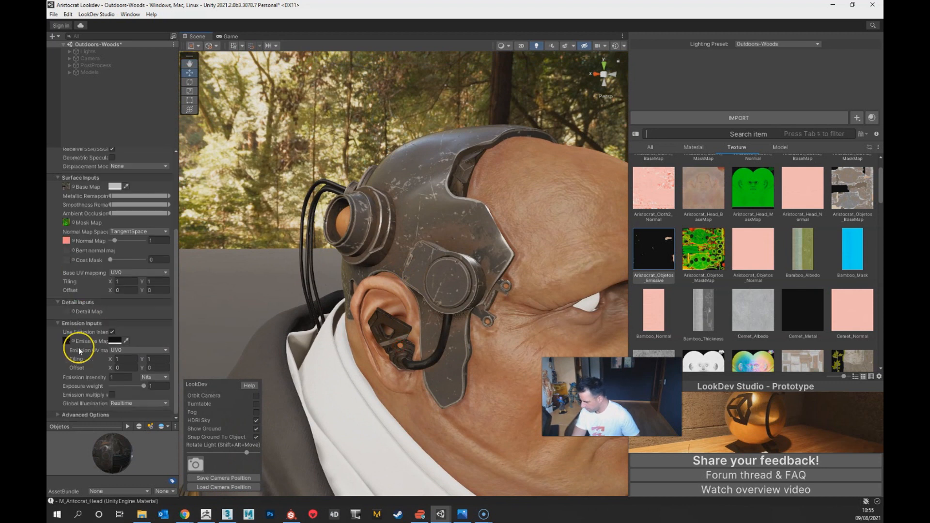
{"action": "left_click", "coordinate": [126, 341]}
{"action": "left_click", "coordinate": [124, 342]}
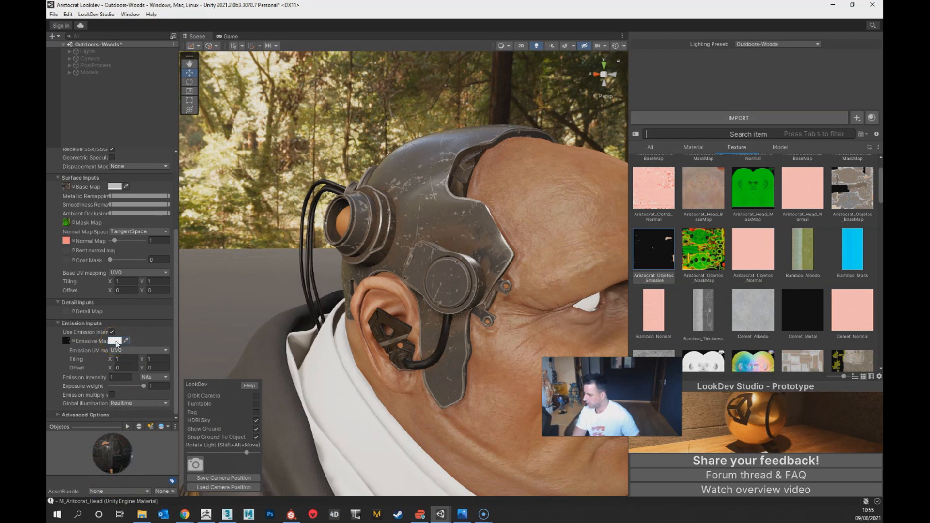
{"action": "left_click", "coordinate": [115, 341]}
{"action": "mouse_move", "coordinate": [151, 343]}
{"action": "left_mouse_down"}
{"action": "mouse_move", "coordinate": [159, 359]}
{"action": "mouse_move", "coordinate": [139, 332]}
{"action": "left_mouse_up"}
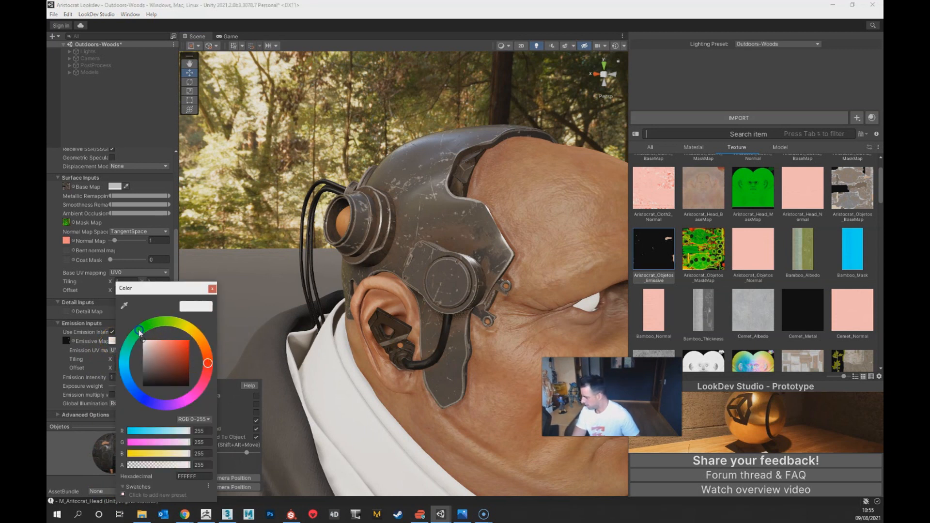
{"action": "left_click", "coordinate": [213, 291]}
Step: Set the Objetos material's emission intensity to 10000 nits and its exposure weight to 0.96 so the head implant lights glow
{"action": "left_click_drag", "start_coordinate": [526, 286], "coordinate": [404, 333], "text": "alt"}
{"action": "middle_click_drag", "start_coordinate": [404, 333], "coordinate": [417, 317], "text": "alt"}
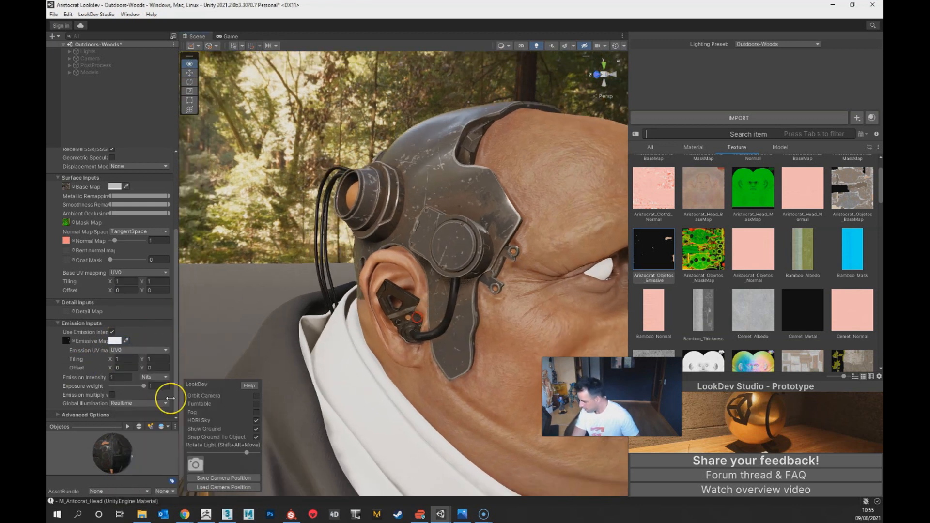
{"action": "type", "text": "20"}
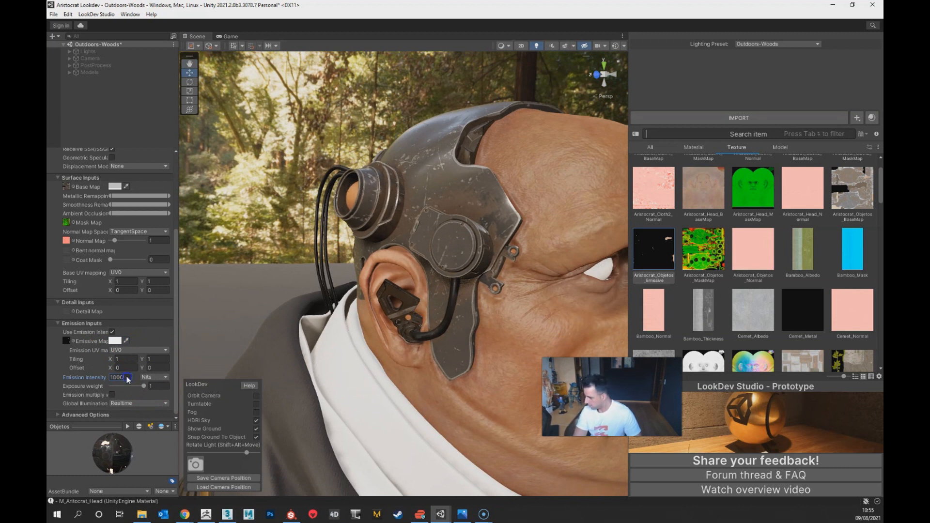
{"action": "left_click", "coordinate": [163, 377]}
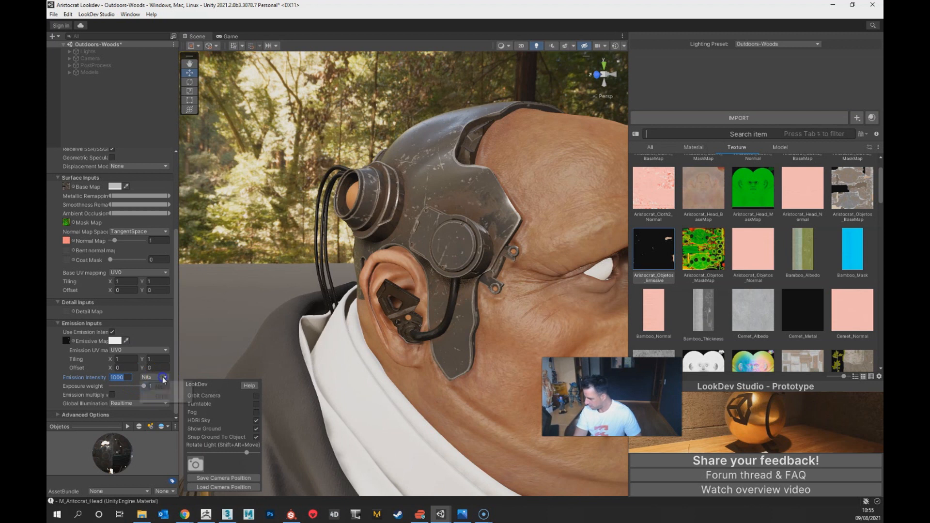
{"action": "left_click", "coordinate": [120, 376]}
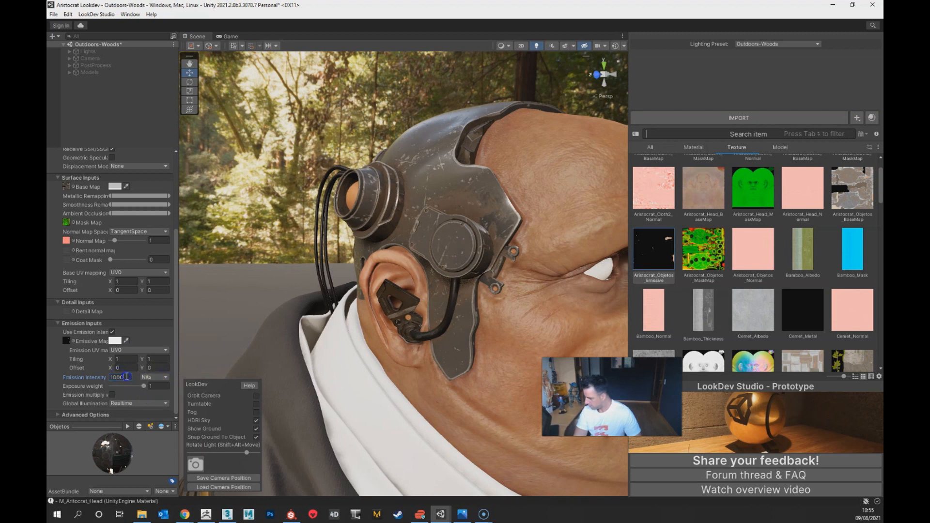
{"action": "type", "text": "00"}
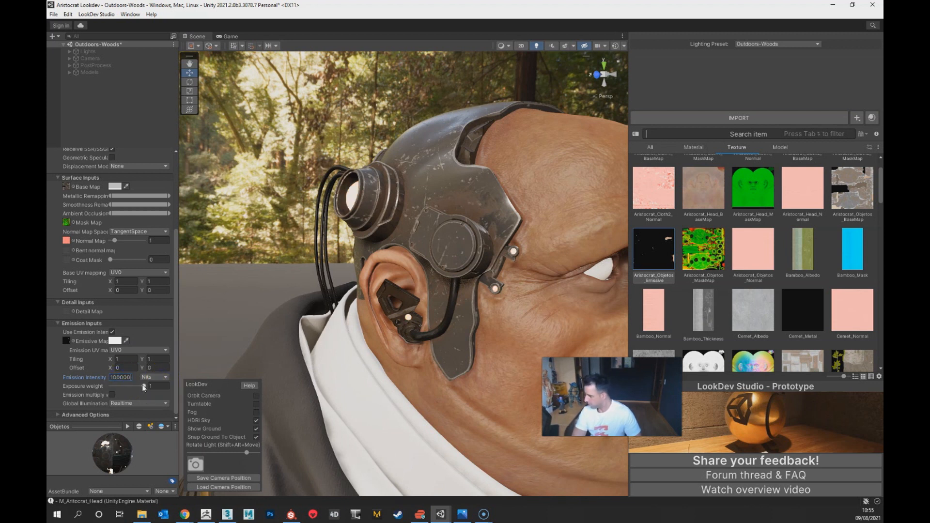
{"action": "key", "text": "BackSpace"}
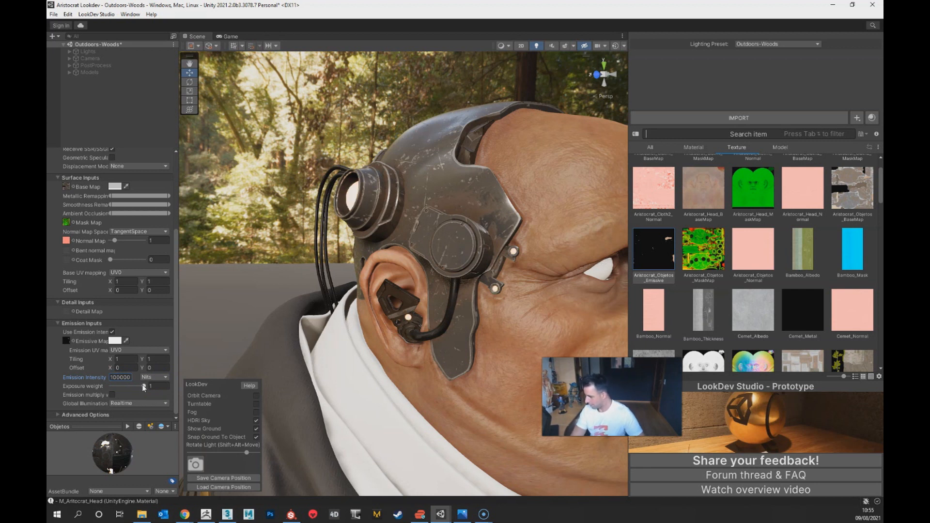
{"action": "mouse_move", "coordinate": [144, 387]}
{"action": "left_mouse_down"}
{"action": "mouse_move", "coordinate": [123, 386]}
{"action": "mouse_move", "coordinate": [142, 386]}
{"action": "left_mouse_up"}
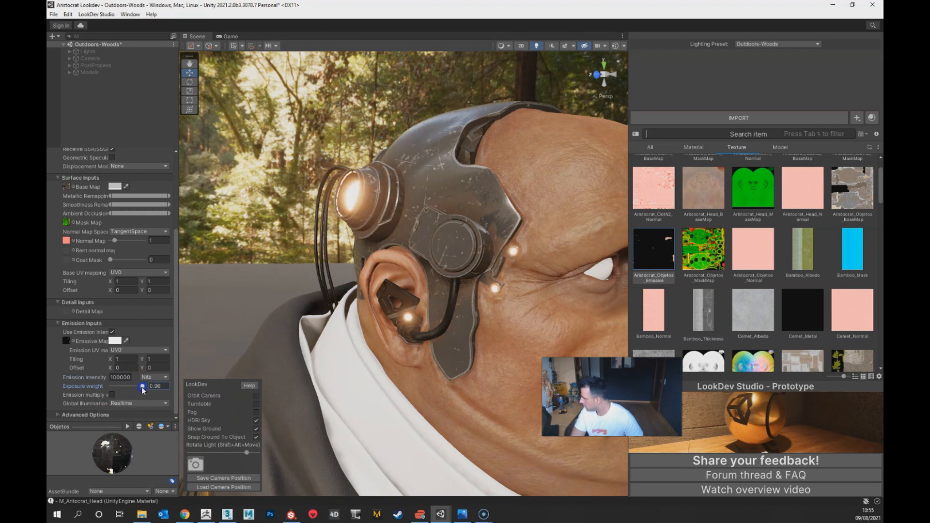
{"action": "type", "text": "1000"}
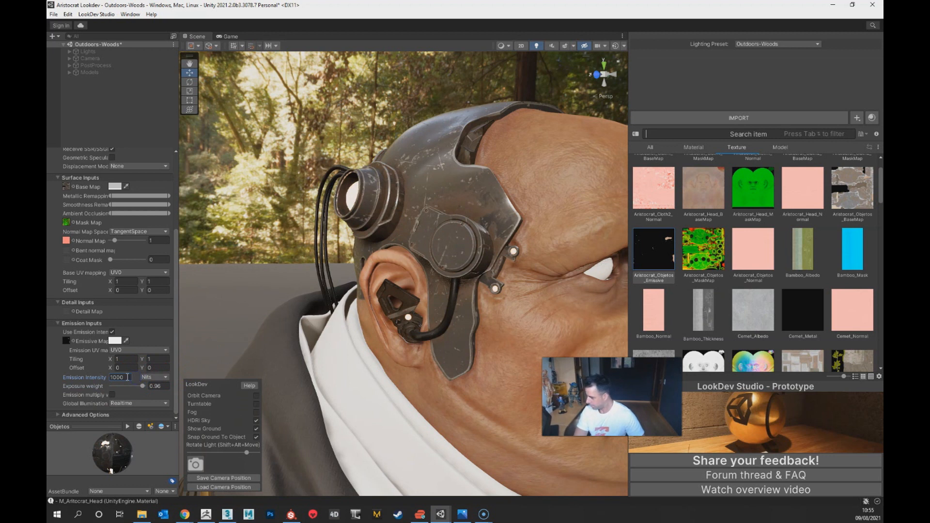
{"action": "type", "text": "0"}
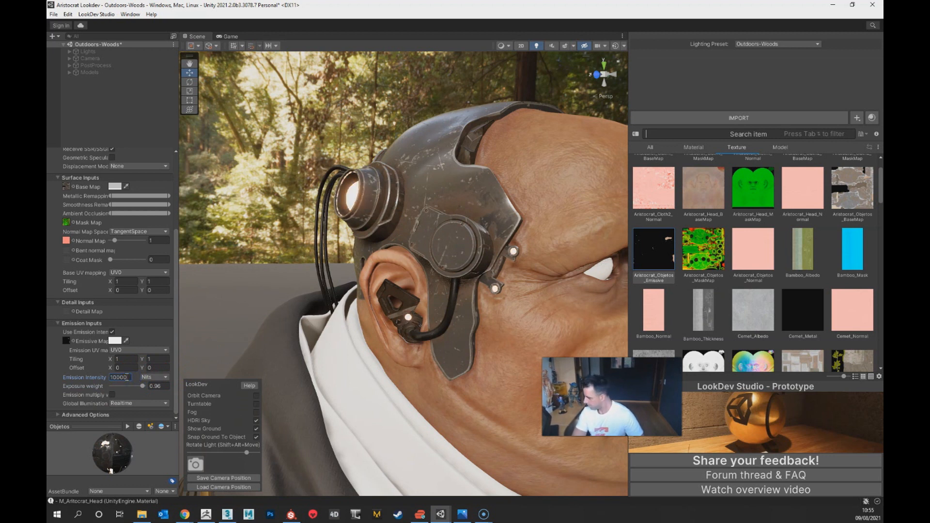
Step: Raise the lower limit of the smoothness remapping on the Objetos material slightly to make the metal implants shinier
{"action": "left_click_drag", "start_coordinate": [224, 222], "coordinate": [419, 461], "text": "alt"}
{"action": "left_click_drag", "start_coordinate": [238, 365], "coordinate": [243, 286], "text": "alt"}
{"action": "scroll", "coordinate": [124, 228], "scroll_direction": "up", "scroll_amount": 5}
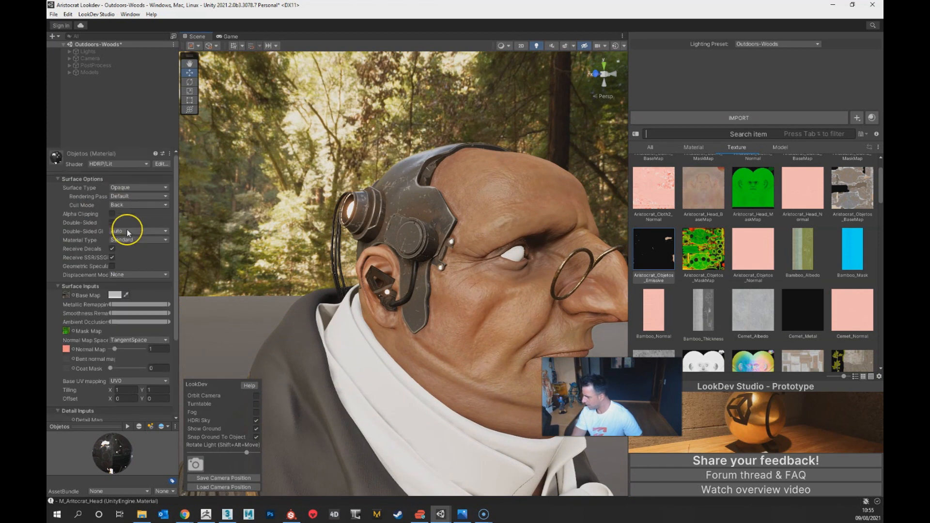
{"action": "mouse_move", "coordinate": [111, 304]}
{"action": "left_mouse_down"}
{"action": "mouse_move", "coordinate": [132, 304]}
{"action": "mouse_move", "coordinate": [103, 302]}
{"action": "mouse_move", "coordinate": [134, 313]}
{"action": "mouse_move", "coordinate": [112, 313]}
{"action": "left_mouse_up"}
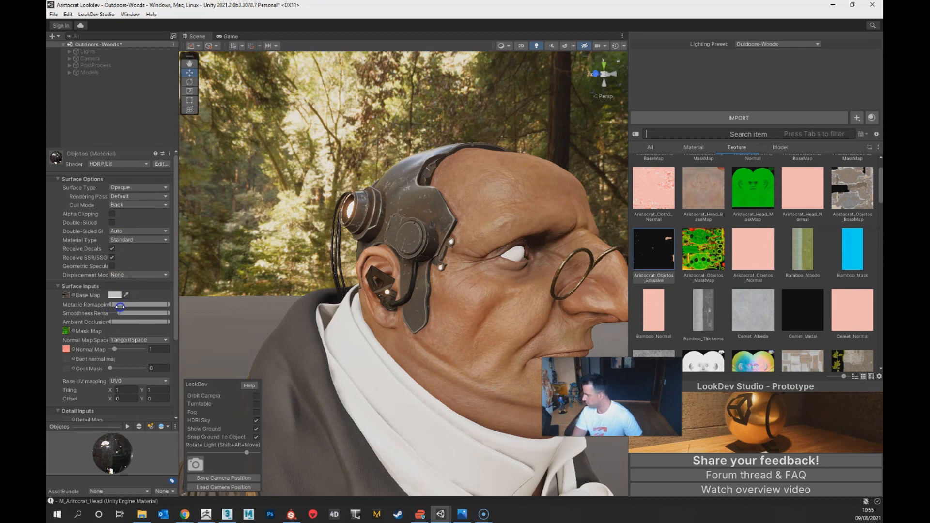
{"action": "left_click_drag", "start_coordinate": [415, 298], "coordinate": [439, 338], "text": "alt"}
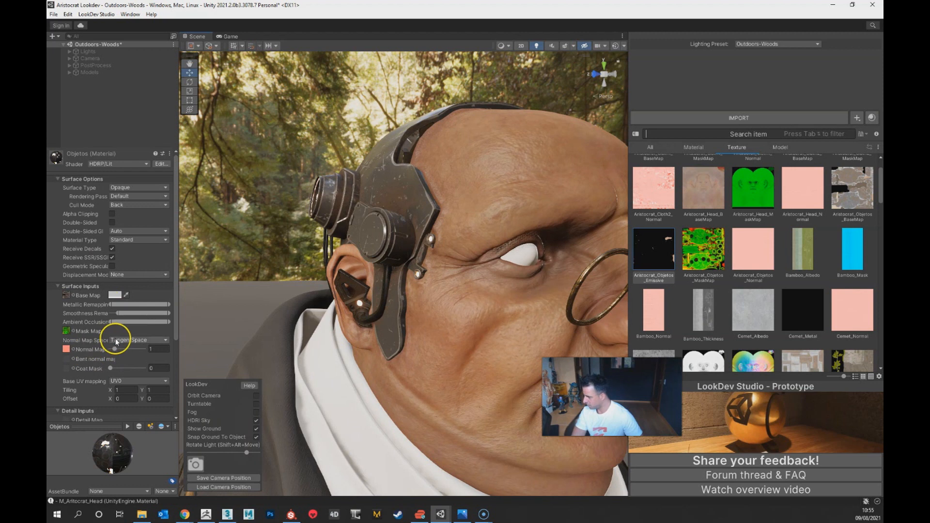
Step: Assign the Aristocrat_Cloth2_BaseMap texture as the Base Map of the Cloth2 material
{"action": "right_click_drag", "start_coordinate": [433, 372], "coordinate": [264, 272], "text": "alt"}
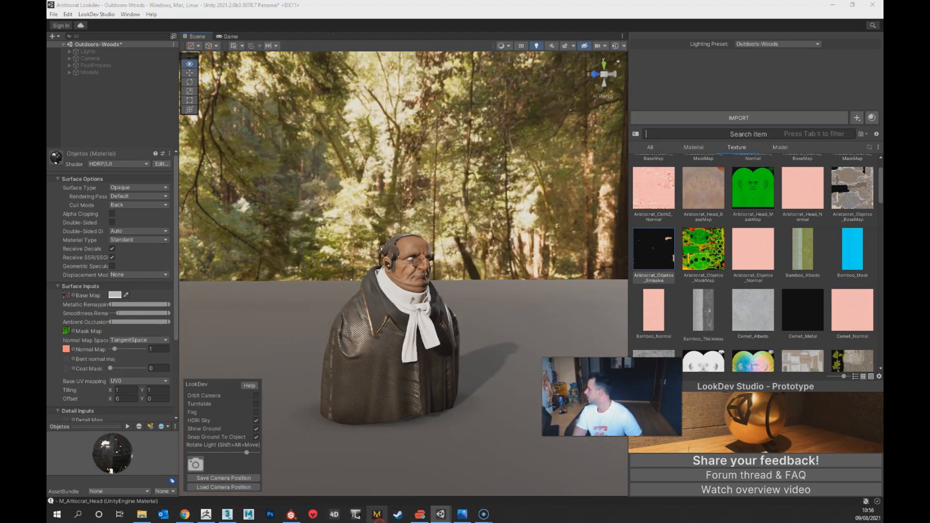
{"action": "right_click_drag", "start_coordinate": [459, 335], "coordinate": [429, 64], "text": "alt"}
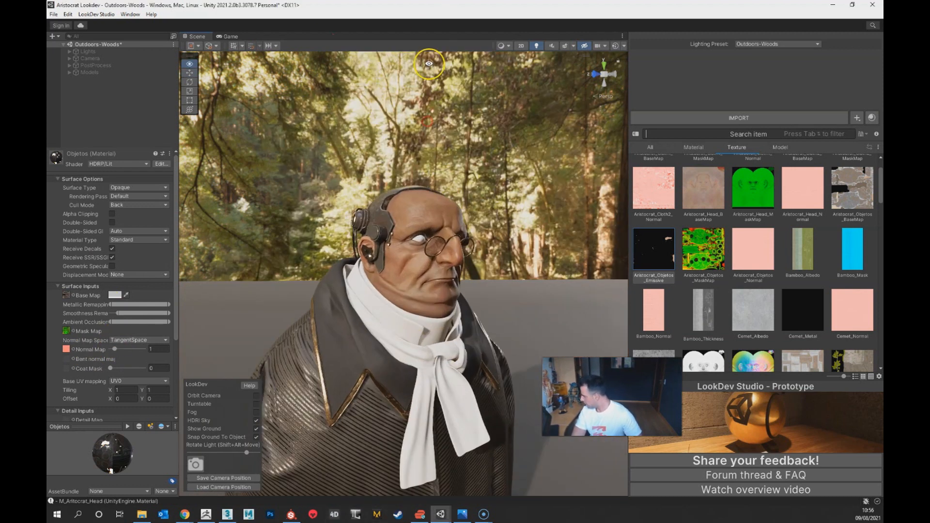
{"action": "right_click_drag", "start_coordinate": [448, 307], "coordinate": [429, 423], "text": "alt"}
{"action": "left_click_drag", "start_coordinate": [429, 422], "coordinate": [360, 423], "text": "alt"}
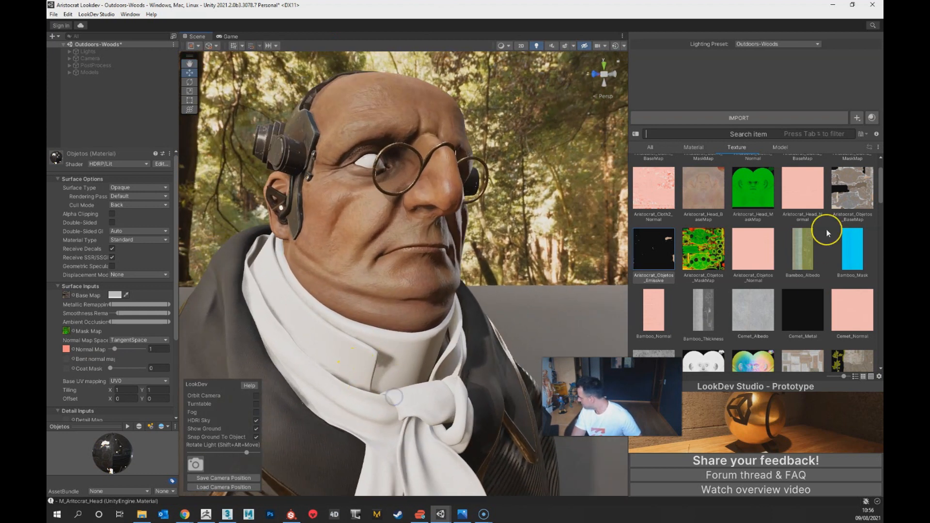
{"action": "scroll", "coordinate": [780, 266], "scroll_direction": "up", "scroll_amount": 2}
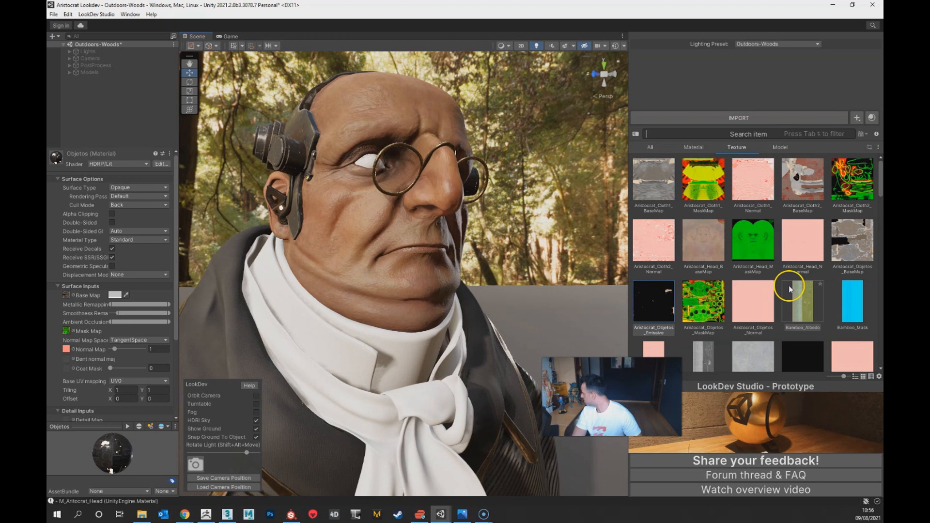
{"action": "left_click", "coordinate": [693, 146]}
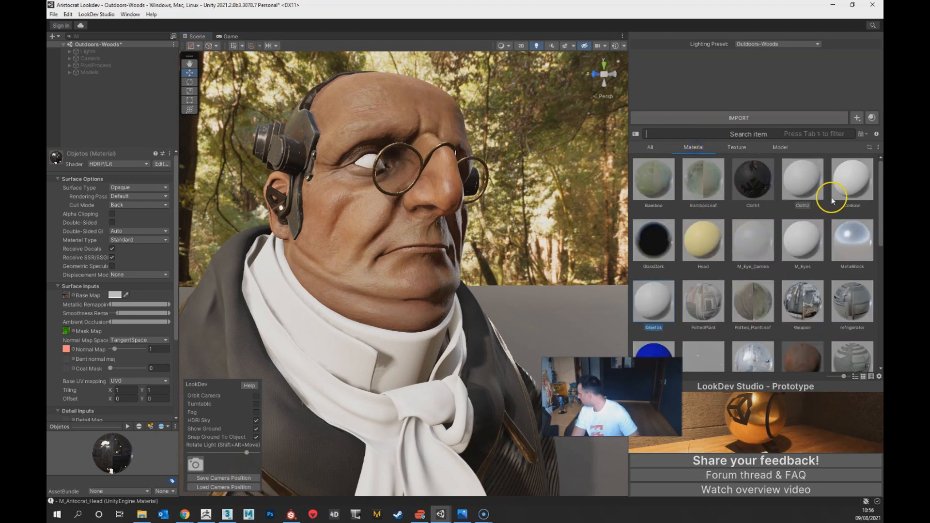
{"action": "left_click", "coordinate": [803, 189]}
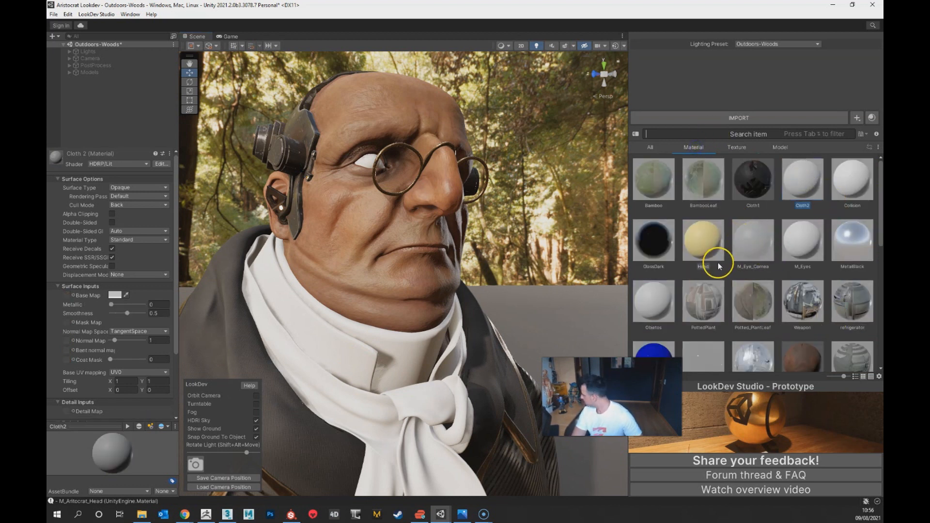
{"action": "left_click", "coordinate": [737, 147]}
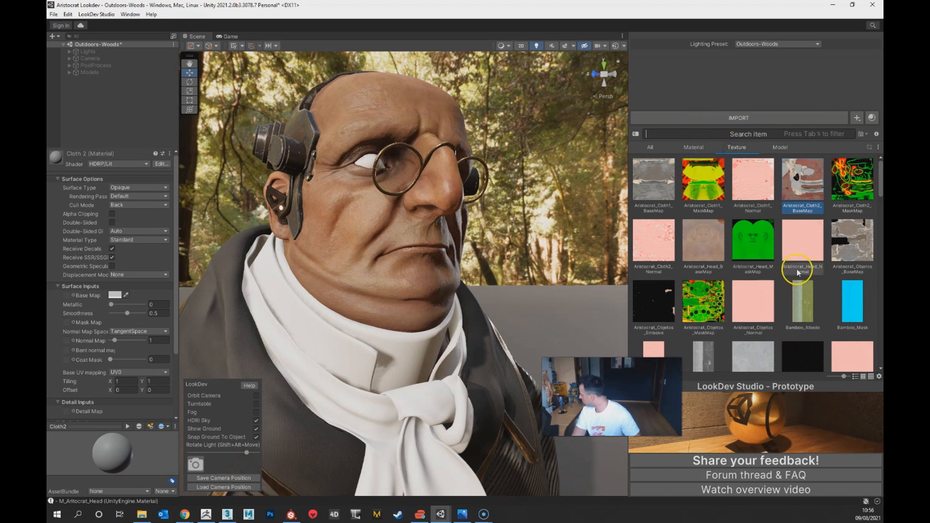
{"action": "left_click_drag", "start_coordinate": [817, 187], "coordinate": [102, 204]}
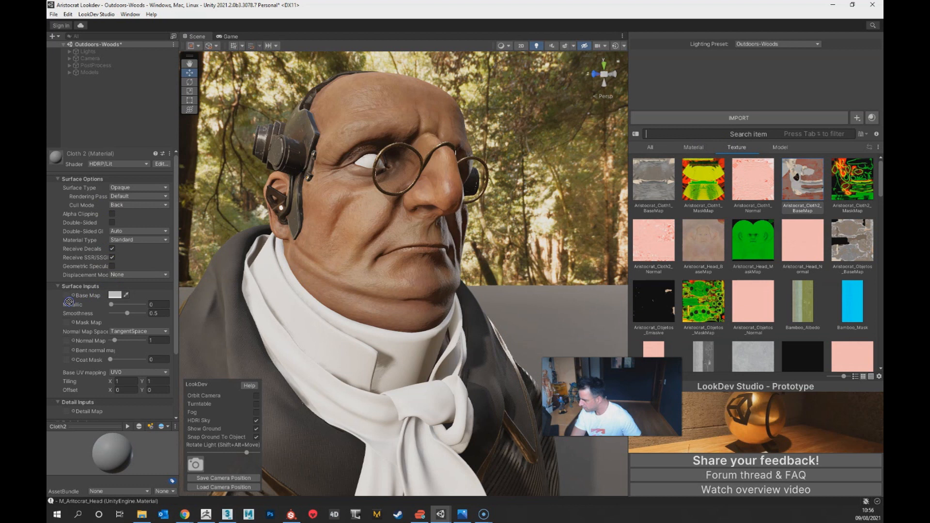
{"action": "left_click_drag", "start_coordinate": [68, 297], "coordinate": [68, 297]}
Step: Assign the Aristocrat_Cloth2_MaskMap texture as the Mask Map of the Cloth2 material
{"action": "scroll", "coordinate": [75, 311], "scroll_direction": "down", "scroll_amount": 3}
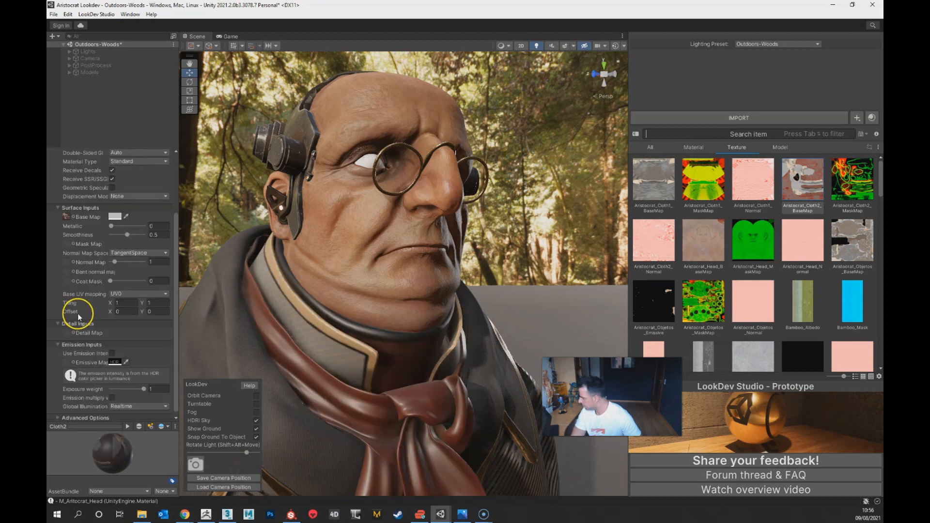
{"action": "left_click_drag", "start_coordinate": [843, 183], "coordinate": [109, 252]}
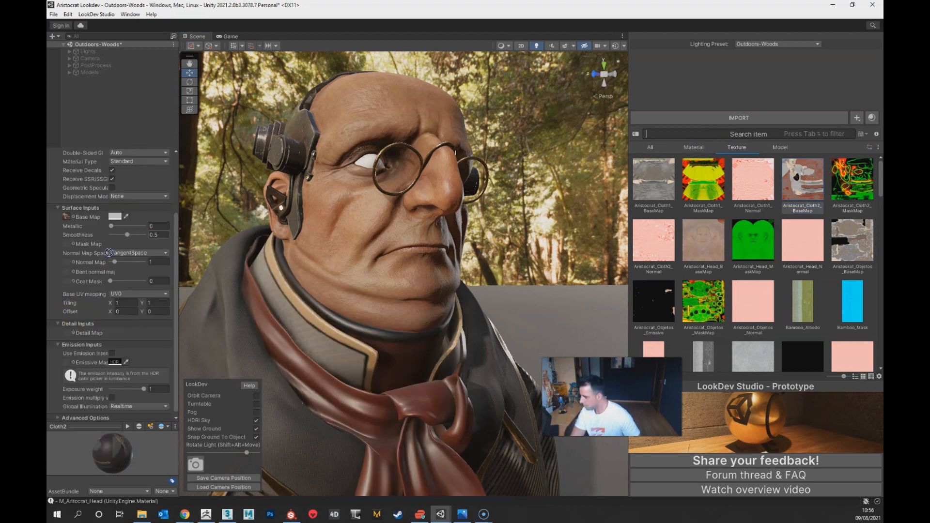
{"action": "left_click_drag", "start_coordinate": [99, 285], "coordinate": [67, 246]}
Step: Assign Aristocrat_Cloth2_Normal as the Normal Map of the Cloth2 material and set its strength to 1.4
{"action": "left_click_drag", "start_coordinate": [655, 246], "coordinate": [149, 299]}
{"action": "left_click_drag", "start_coordinate": [68, 273], "coordinate": [68, 272]}
{"action": "left_click", "coordinate": [116, 271]}
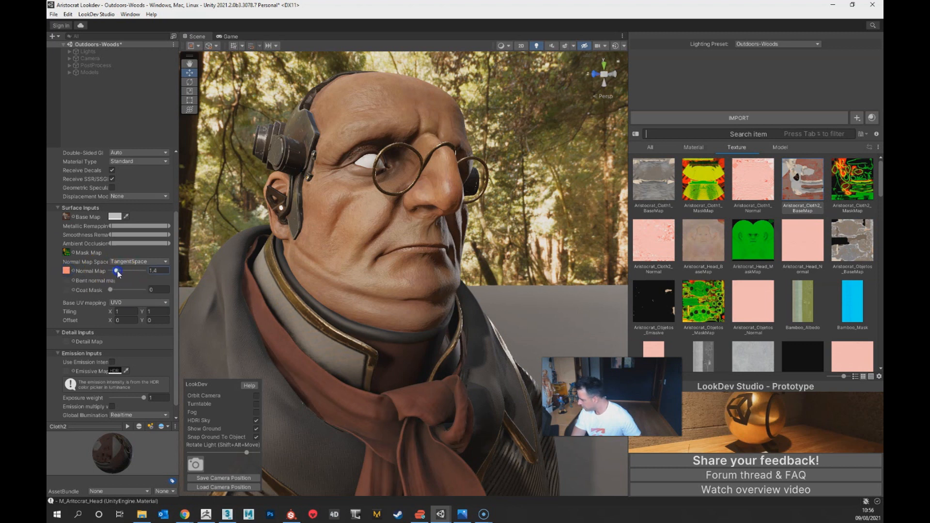
{"action": "left_click_drag", "start_coordinate": [373, 374], "coordinate": [443, 388], "text": "alt"}
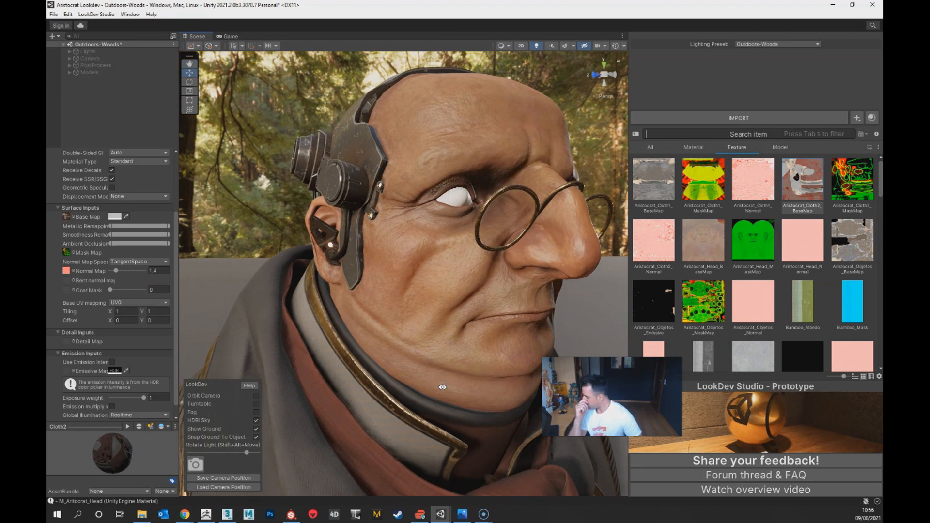
{"action": "left_click_drag", "start_coordinate": [473, 353], "coordinate": [352, 241], "text": "alt"}
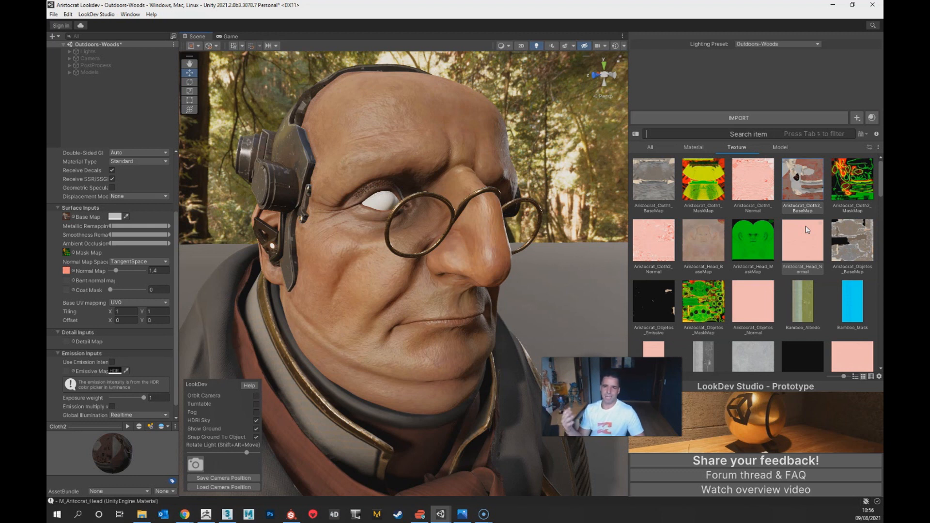
{"action": "left_click", "coordinate": [155, 160]}
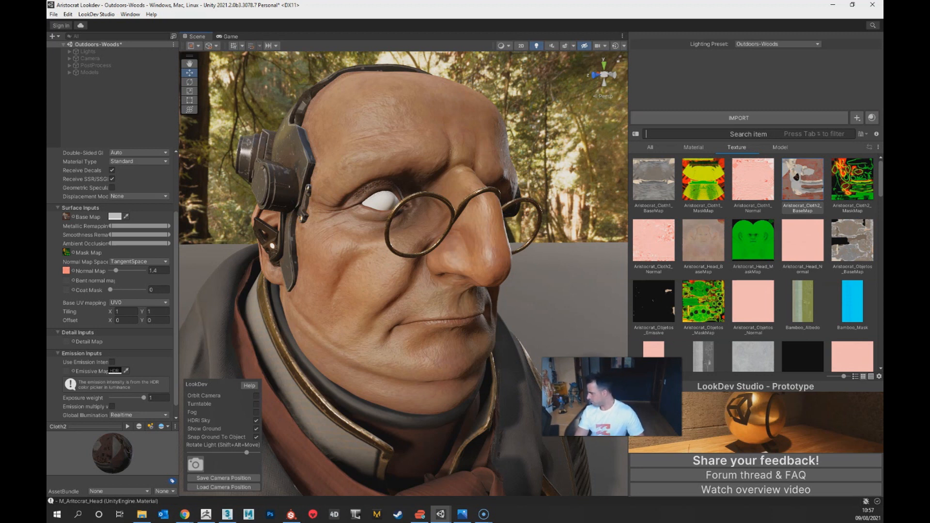
{"action": "left_click_drag", "start_coordinate": [481, 363], "coordinate": [494, 249], "text": "alt"}
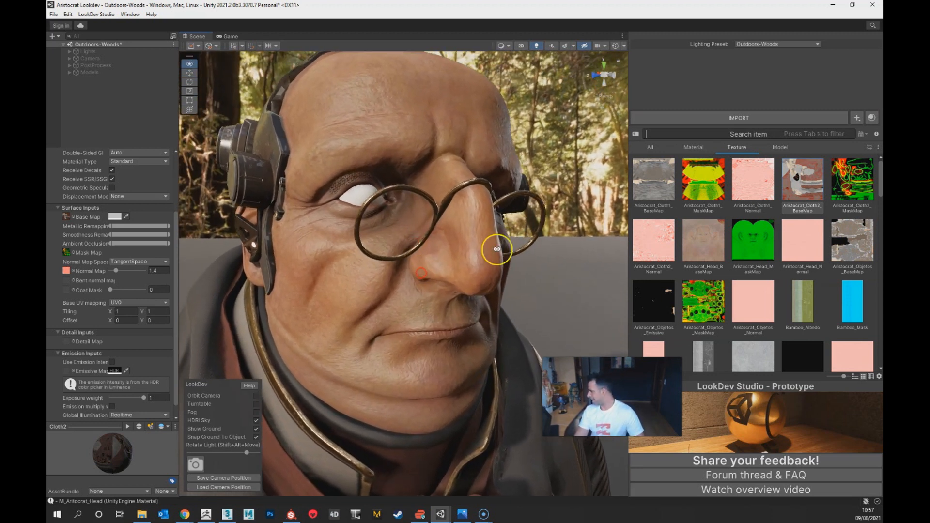
Step: Assign the M_Eyeballs material to the Inner and Object001 eye meshes of the Aristocrat model
{"action": "left_click", "coordinate": [698, 148]}
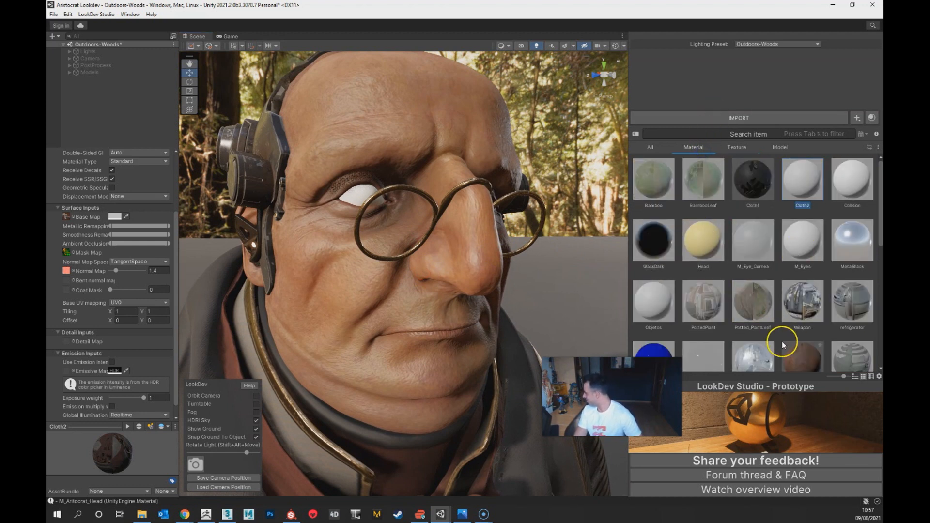
{"action": "scroll", "coordinate": [782, 345], "scroll_direction": "down", "scroll_amount": 3}
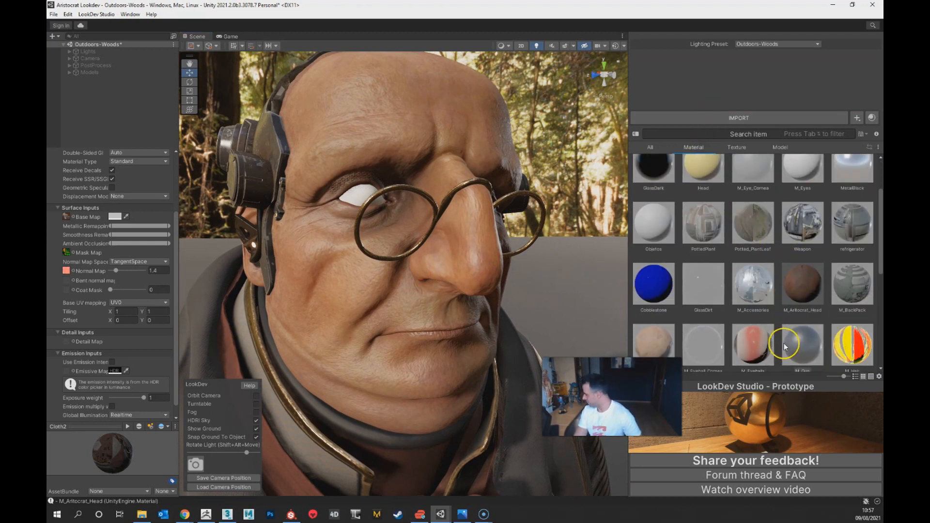
{"action": "left_click", "coordinate": [748, 338]}
{"action": "scroll", "coordinate": [737, 337], "scroll_direction": "down", "scroll_amount": 2}
{"action": "left_click", "coordinate": [761, 298]}
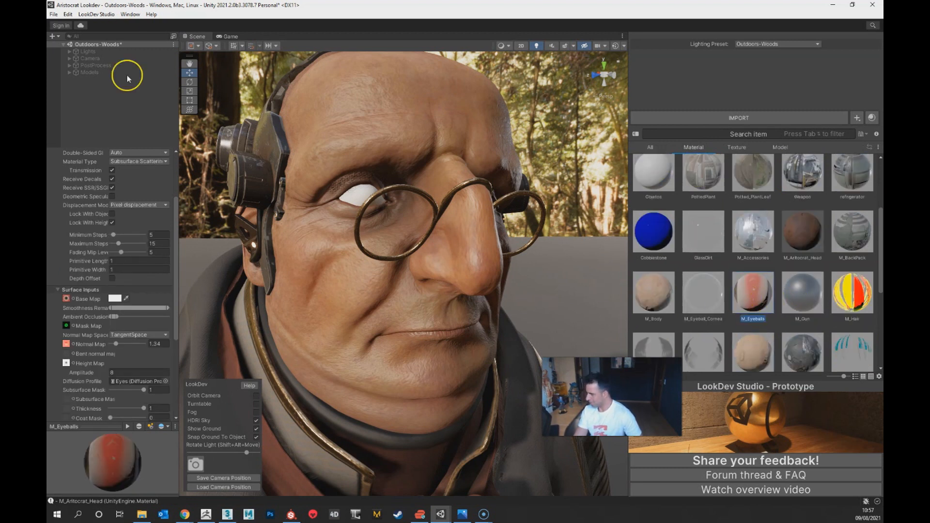
{"action": "left_click", "coordinate": [70, 73]}
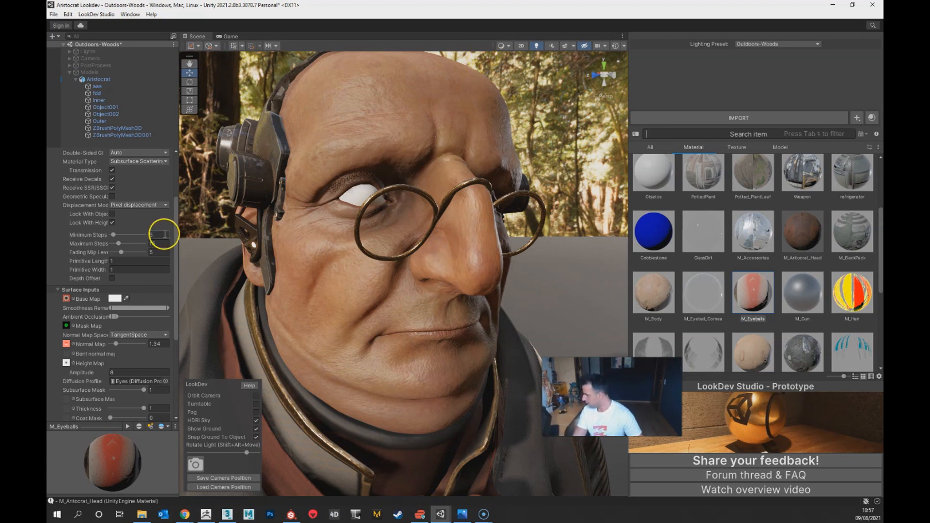
{"action": "scroll", "coordinate": [465, 265], "scroll_direction": "up", "scroll_amount": 5}
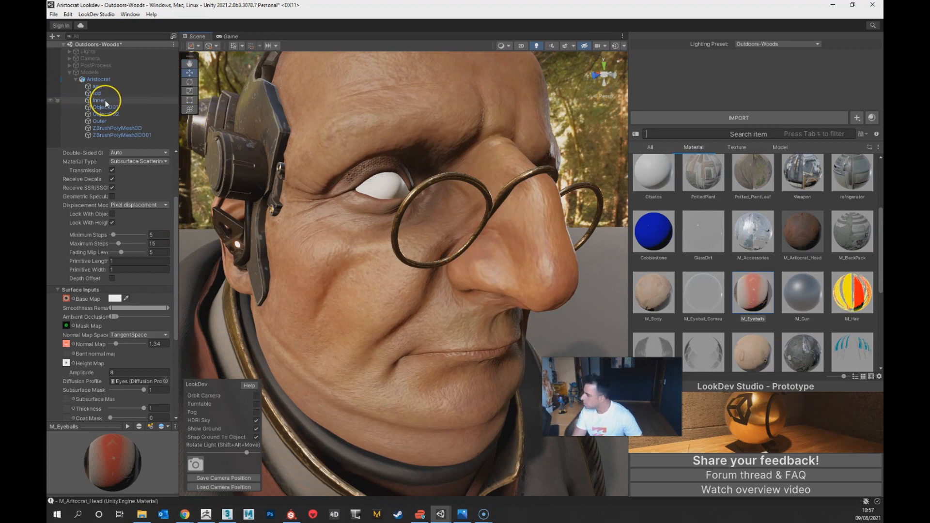
{"action": "left_click_drag", "start_coordinate": [743, 290], "coordinate": [98, 100]}
{"action": "left_click_drag", "start_coordinate": [782, 296], "coordinate": [112, 111]}
Step: Assign the M_Eyeball_Cornea material to the Object002 and Outer eye meshes of the Aristocrat model
{"action": "left_click", "coordinate": [711, 302]}
{"action": "left_click_drag", "start_coordinate": [709, 300], "coordinate": [112, 114]}
{"action": "left_click", "coordinate": [322, 156]}
{"action": "left_click_drag", "start_coordinate": [707, 297], "coordinate": [105, 124]}
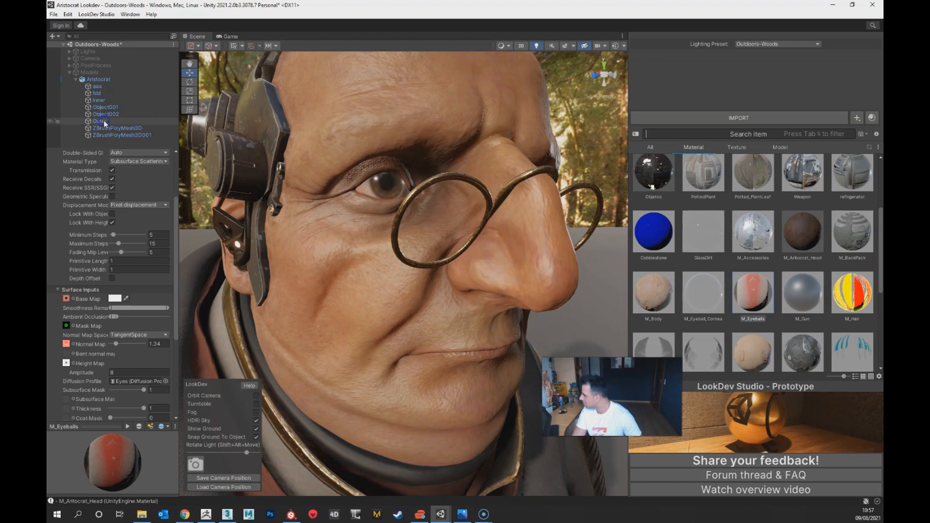
Step: On the M_Eyeballs material, widen the ambient occlusion remapping and set the normal strength to 2.4, thickness to 0.86 and coat mask to 0.53
{"action": "left_click_drag", "start_coordinate": [438, 288], "coordinate": [424, 304], "text": "alt"}
{"action": "left_click", "coordinate": [753, 292]}
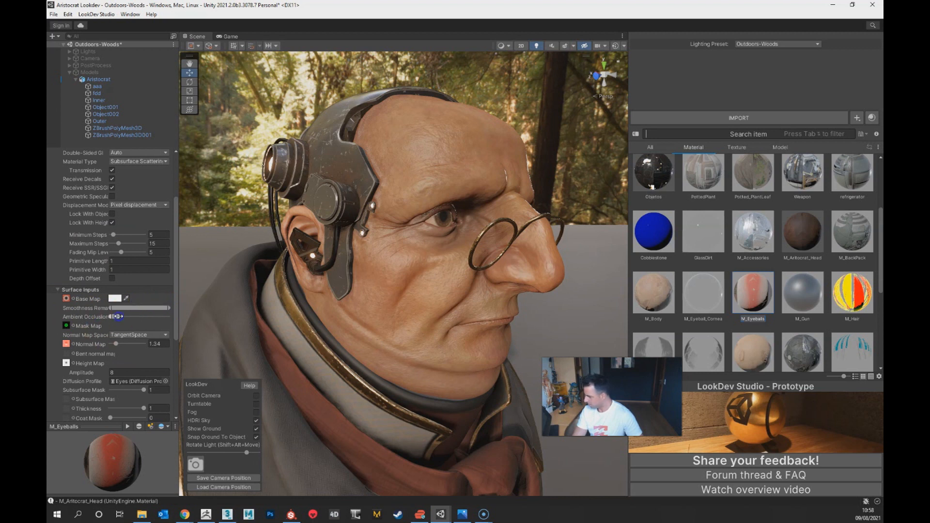
{"action": "left_click_drag", "start_coordinate": [569, 242], "coordinate": [428, 297], "text": "alt"}
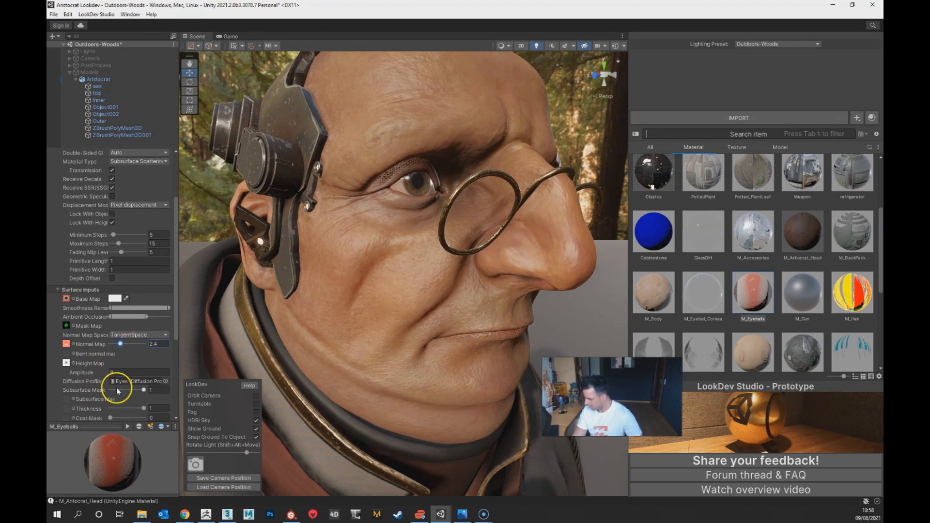
{"action": "scroll", "coordinate": [112, 383], "scroll_direction": "down", "scroll_amount": 3}
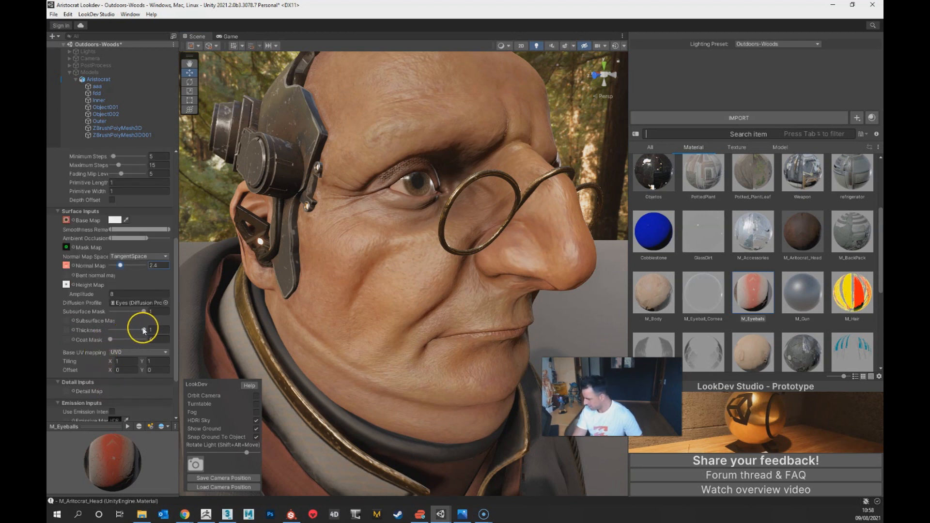
{"action": "left_click_drag", "start_coordinate": [144, 331], "coordinate": [126, 343]}
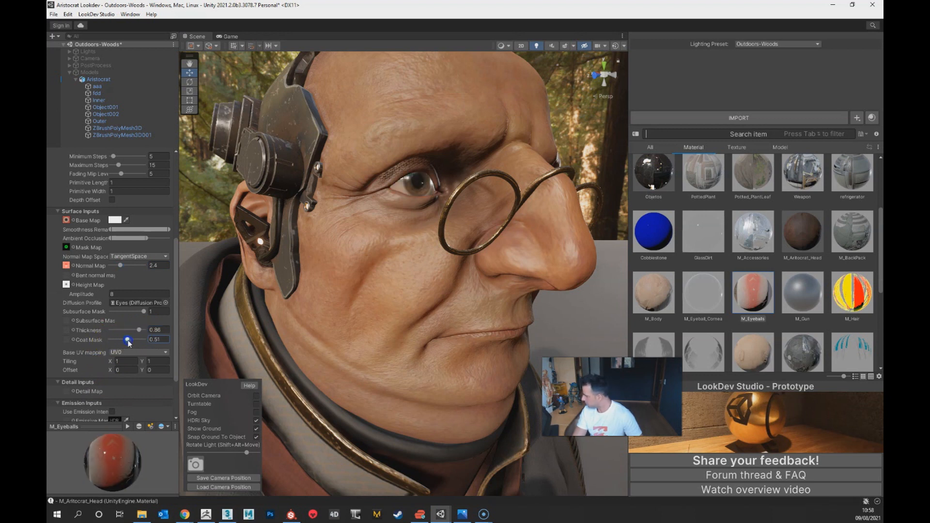
Step: Examine the bust's eyes, skin, metal implants, coat and scarf from several angles and distances
{"action": "left_click_drag", "start_coordinate": [411, 298], "coordinate": [472, 301], "text": "alt"}
{"action": "scroll", "coordinate": [472, 301], "scroll_direction": "down", "scroll_amount": 7}
{"action": "scroll", "coordinate": [496, 322], "scroll_direction": "up", "scroll_amount": 2}
{"action": "left_click_drag", "start_coordinate": [507, 334], "coordinate": [471, 345], "text": "alt"}
{"action": "middle_click_drag", "start_coordinate": [470, 345], "coordinate": [477, 286]}
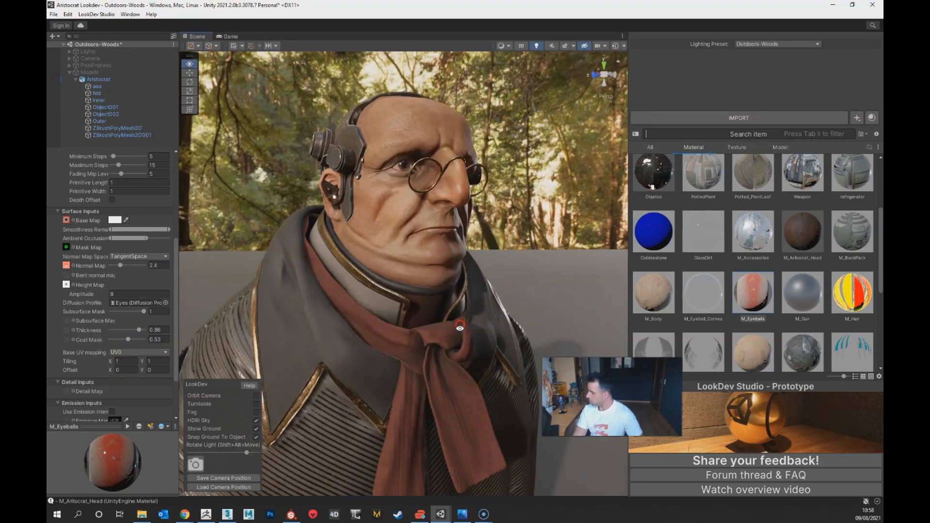
{"action": "scroll", "coordinate": [478, 281], "scroll_direction": "up", "scroll_amount": 1}
{"action": "left_click_drag", "start_coordinate": [426, 176], "coordinate": [406, 264], "text": "alt"}
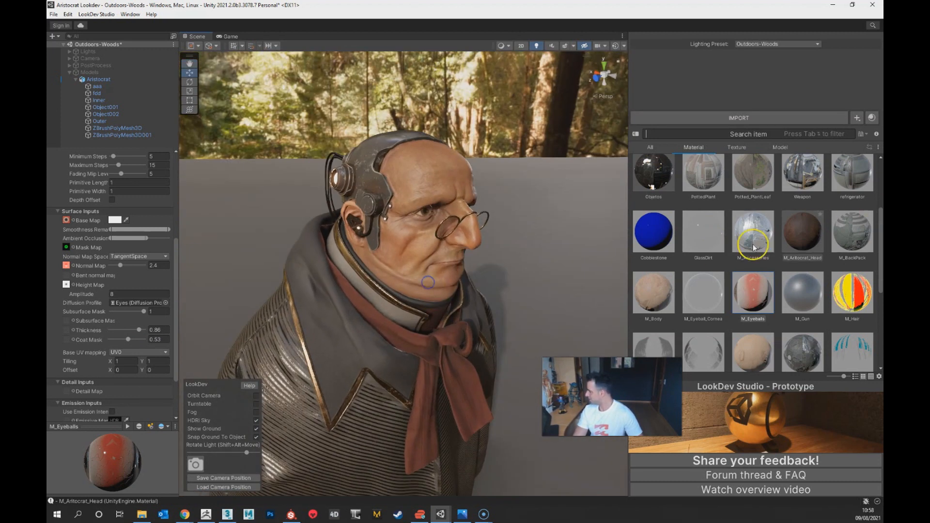
{"action": "left_click_drag", "start_coordinate": [446, 301], "coordinate": [405, 293], "text": "alt"}
{"action": "right_click_drag", "start_coordinate": [406, 334], "coordinate": [412, 422], "text": "alt"}
{"action": "middle_click_drag", "start_coordinate": [370, 322], "coordinate": [359, 400], "text": "alt"}
{"action": "left_click_drag", "start_coordinate": [391, 367], "coordinate": [427, 356], "text": "alt"}
{"action": "right_click_drag", "start_coordinate": [432, 266], "coordinate": [432, 362], "text": "alt"}
{"action": "middle_click_drag", "start_coordinate": [427, 406], "coordinate": [431, 347], "text": "alt"}
{"action": "left_click_drag", "start_coordinate": [431, 347], "coordinate": [403, 335], "text": "alt"}
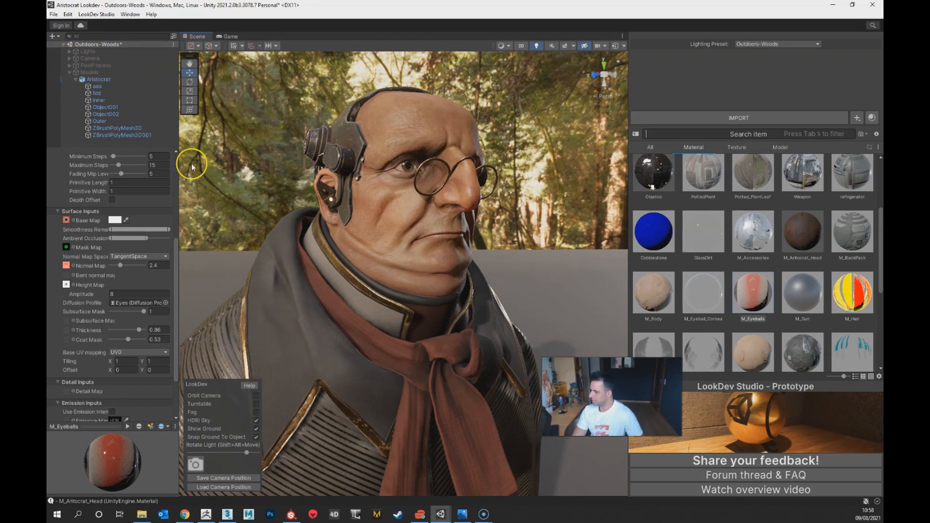
Step: Collapse the Models group and select the Directional light inside the Lights group to show its settings
{"action": "left_click", "coordinate": [70, 73]}
{"action": "left_click", "coordinate": [85, 52]}
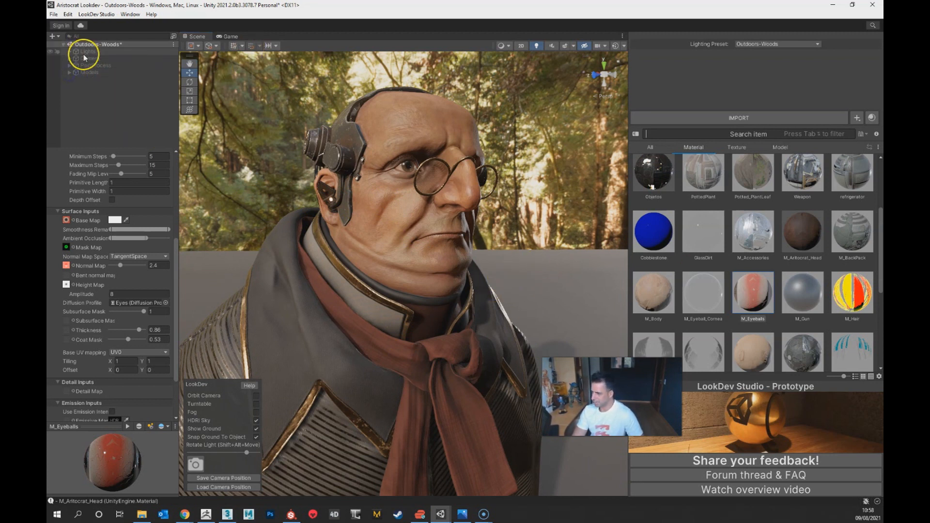
{"action": "left_click", "coordinate": [69, 52]}
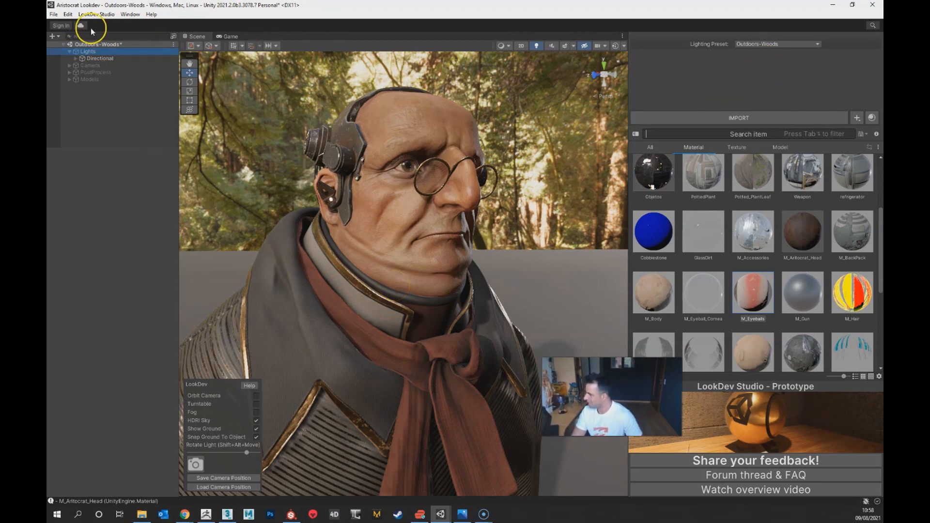
{"action": "left_click", "coordinate": [84, 14]}
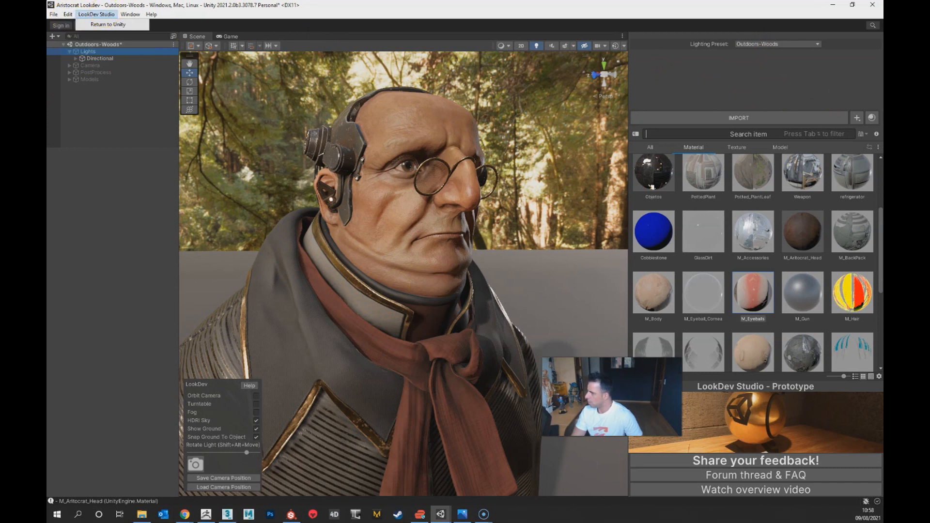
{"action": "left_click", "coordinate": [139, 140]}
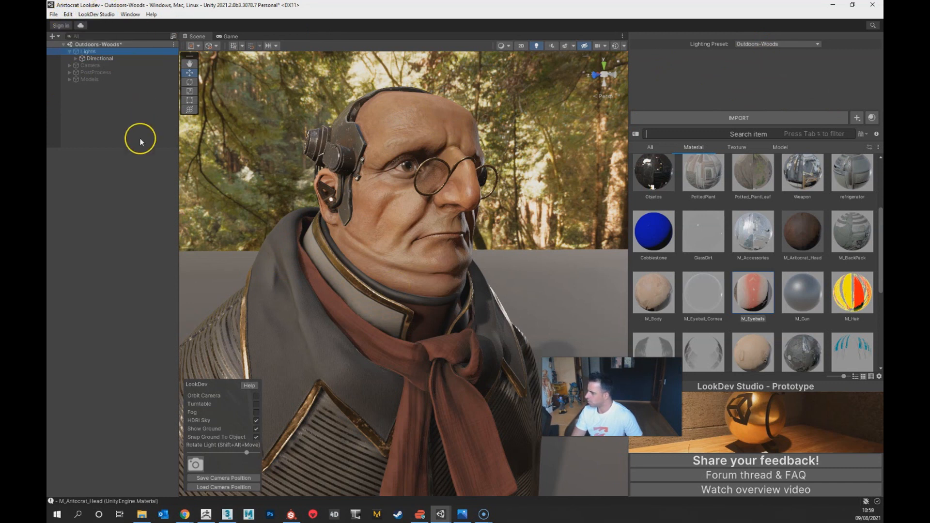
{"action": "left_click", "coordinate": [96, 59]}
{"action": "left_click", "coordinate": [96, 52]}
{"action": "left_click", "coordinate": [97, 58]}
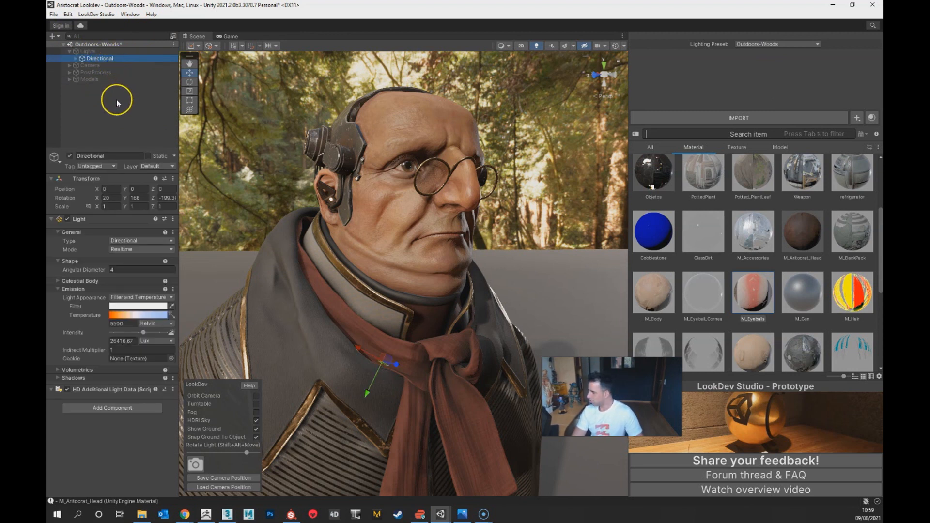
Step: Duplicate the Directional light and change the copy's light type to Area
{"action": "right_click", "coordinate": [89, 58]}
{"action": "key", "text": "Escape"}
{"action": "left_click", "coordinate": [90, 59]}
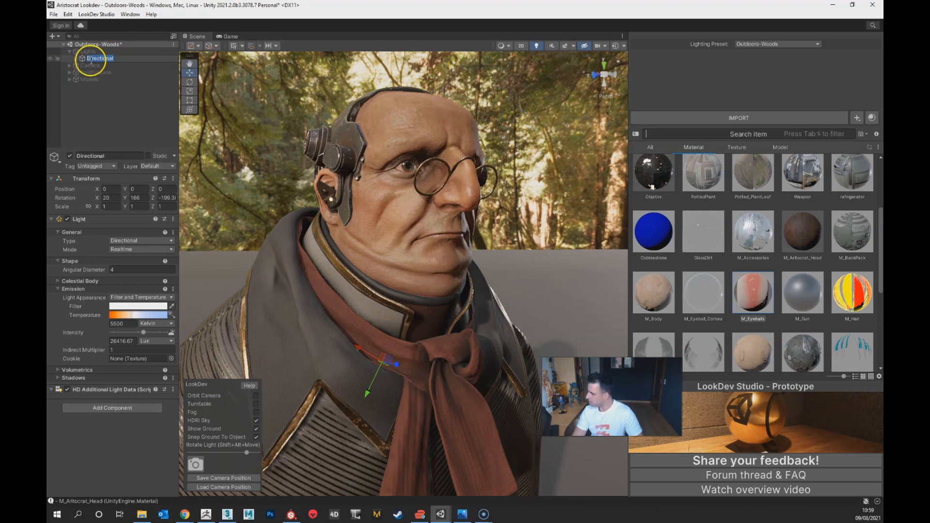
{"action": "left_click", "coordinate": [111, 73]}
{"action": "left_click", "coordinate": [106, 60]}
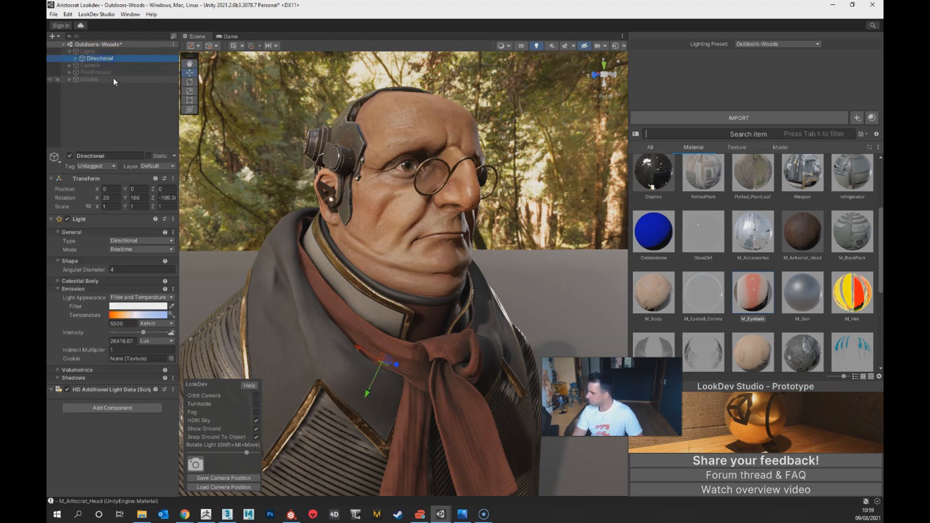
{"action": "right_click", "coordinate": [99, 59]}
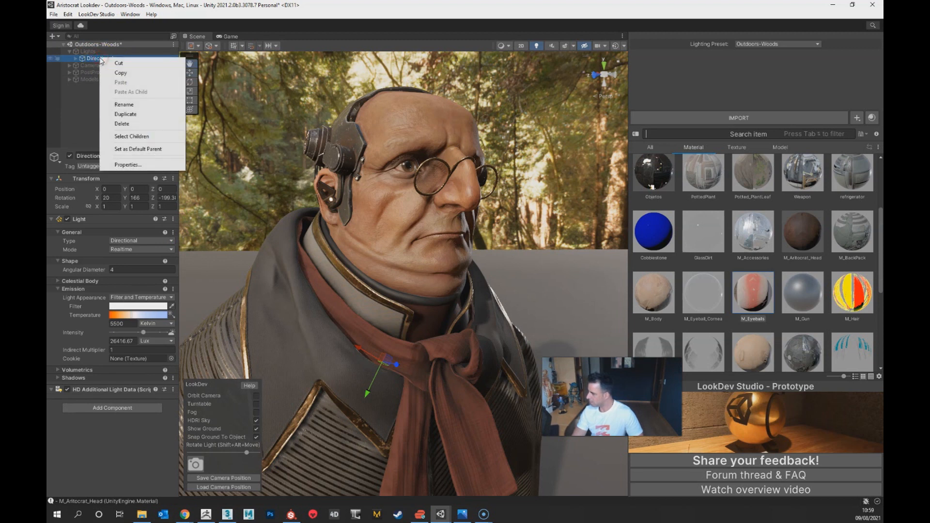
{"action": "left_click", "coordinate": [125, 114]}
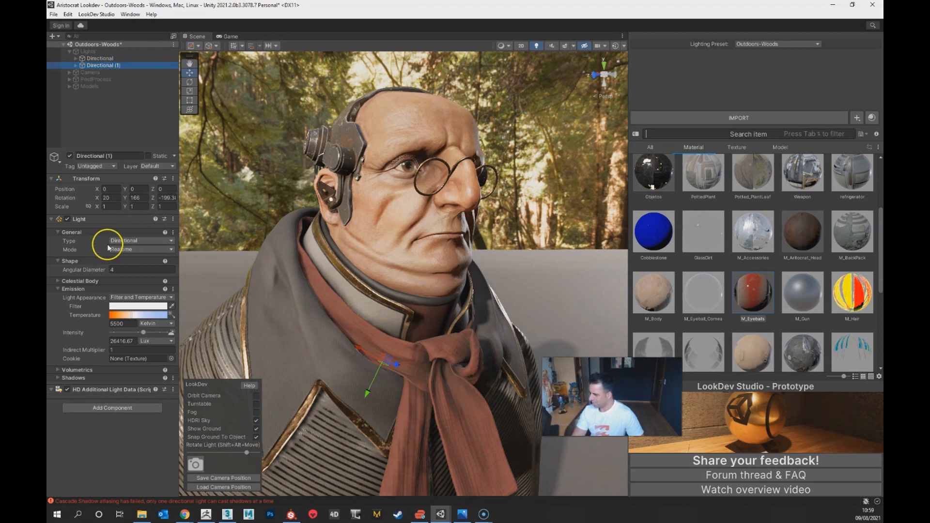
{"action": "left_click", "coordinate": [124, 241]}
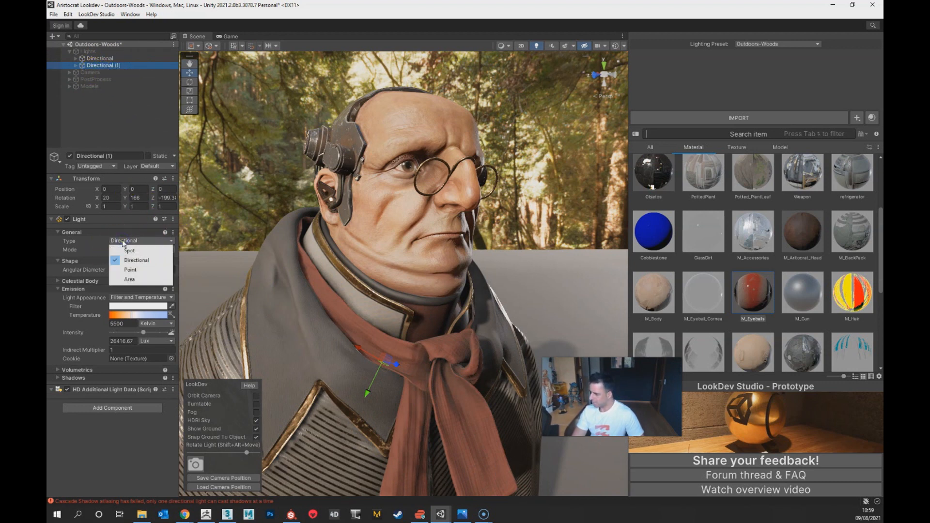
{"action": "left_click", "coordinate": [139, 280]}
Step: Lower the intensity of the original Directional light
{"action": "left_click", "coordinate": [107, 59]}
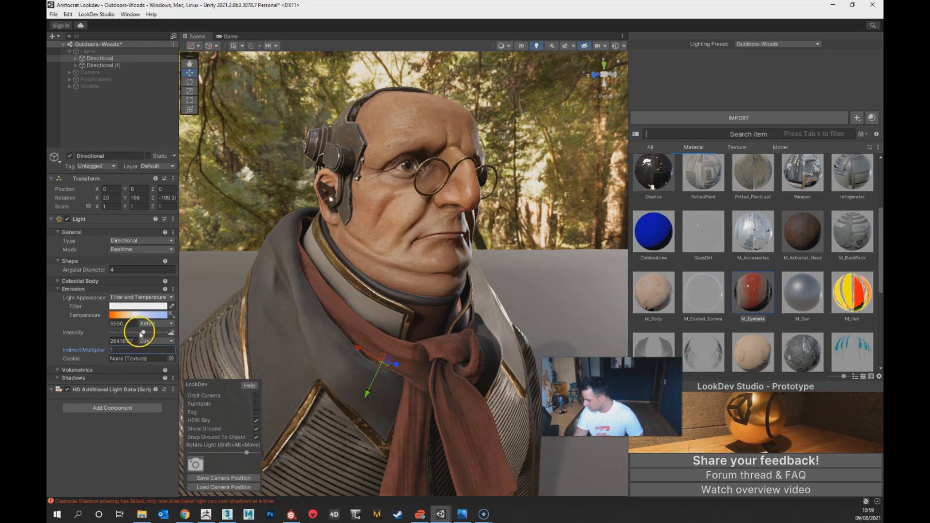
{"action": "left_click_drag", "start_coordinate": [140, 334], "coordinate": [88, 335]}
Step: Move the duplicated area light beside the bust, to about X -0.832, Y 0.526, Z 0.126
{"action": "left_click", "coordinate": [109, 66]}
{"action": "scroll", "coordinate": [457, 257], "scroll_direction": "down", "scroll_amount": 6}
{"action": "left_click_drag", "start_coordinate": [465, 287], "coordinate": [499, 336], "text": "alt"}
{"action": "right_click_drag", "start_coordinate": [499, 336], "coordinate": [476, 335], "text": "alt"}
{"action": "middle_click_drag", "start_coordinate": [477, 334], "coordinate": [445, 312]}
{"action": "right_click_drag", "start_coordinate": [445, 312], "coordinate": [439, 320], "text": "alt"}
{"action": "left_click_drag", "start_coordinate": [374, 344], "coordinate": [363, 445], "text": "alt"}
{"action": "left_click_drag", "start_coordinate": [474, 372], "coordinate": [364, 399], "text": "alt"}
{"action": "left_click_drag", "start_coordinate": [468, 358], "coordinate": [507, 238]}
{"action": "right_click_drag", "start_coordinate": [507, 237], "coordinate": [426, 328], "text": "alt"}
{"action": "left_click_drag", "start_coordinate": [425, 328], "coordinate": [429, 387], "text": "alt"}
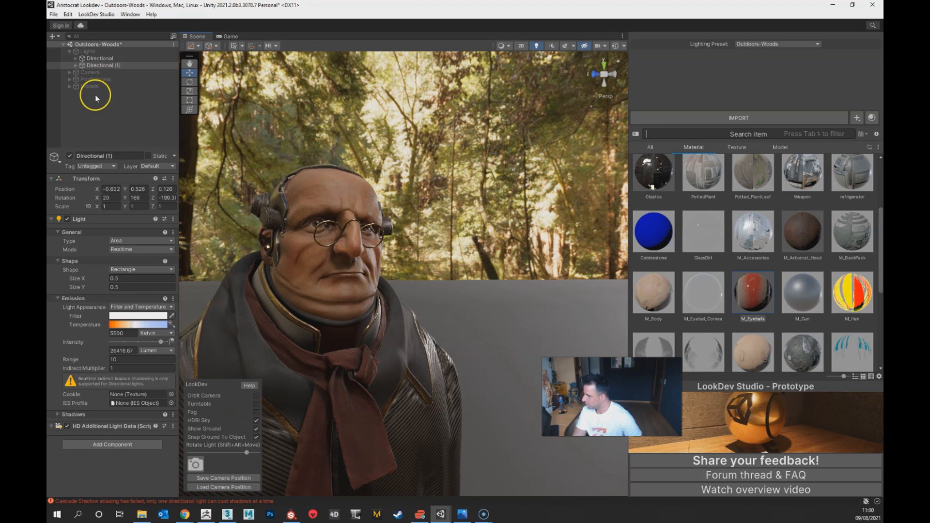
{"action": "left_click_drag", "start_coordinate": [574, 286], "coordinate": [424, 336], "text": "alt"}
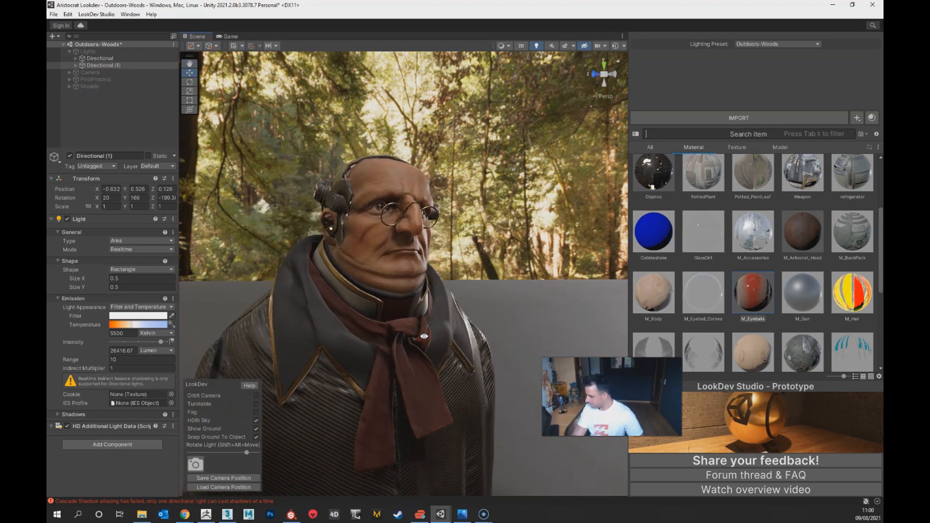
{"action": "right_click_drag", "start_coordinate": [525, 221], "coordinate": [477, 421], "text": "alt"}
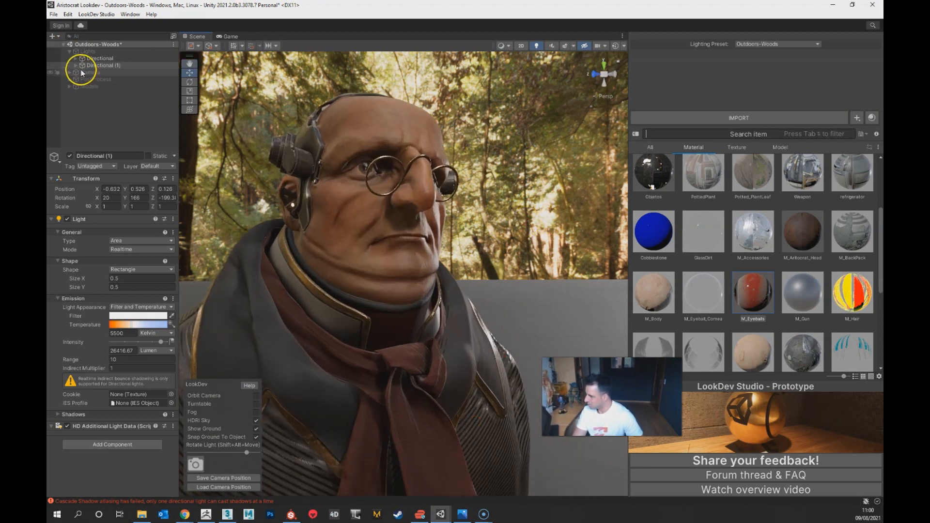
Step: In the PostProcess group's Global volume, lower the HDRI Sky exposure to 3.81
{"action": "left_click", "coordinate": [95, 81]}
{"action": "left_click", "coordinate": [69, 79]}
{"action": "left_click", "coordinate": [80, 86]}
{"action": "left_click", "coordinate": [76, 87]}
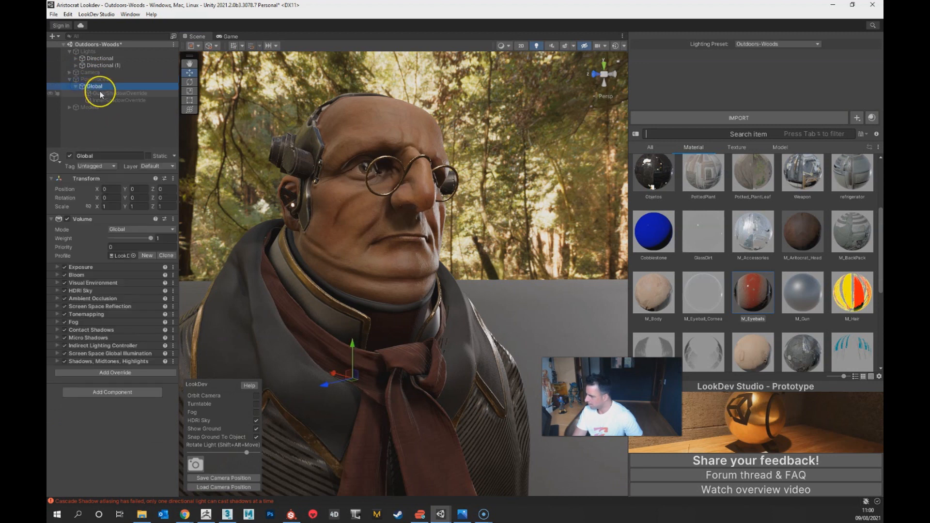
{"action": "left_click", "coordinate": [94, 284]}
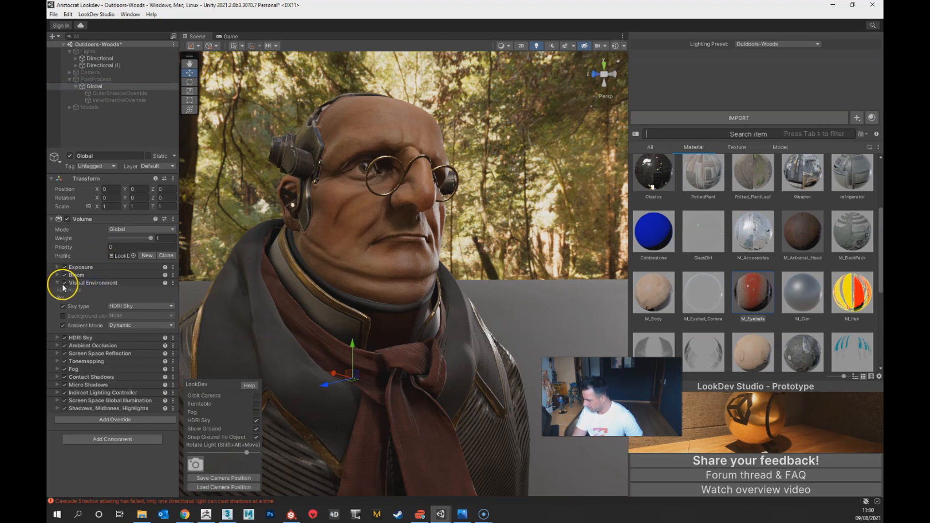
{"action": "left_click", "coordinate": [84, 338]}
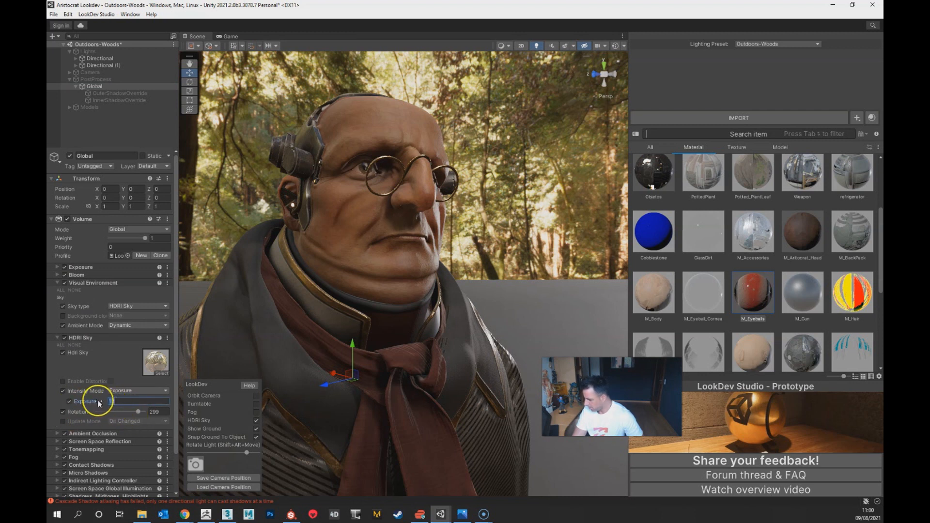
{"action": "left_click_drag", "start_coordinate": [95, 402], "coordinate": [812, 382]}
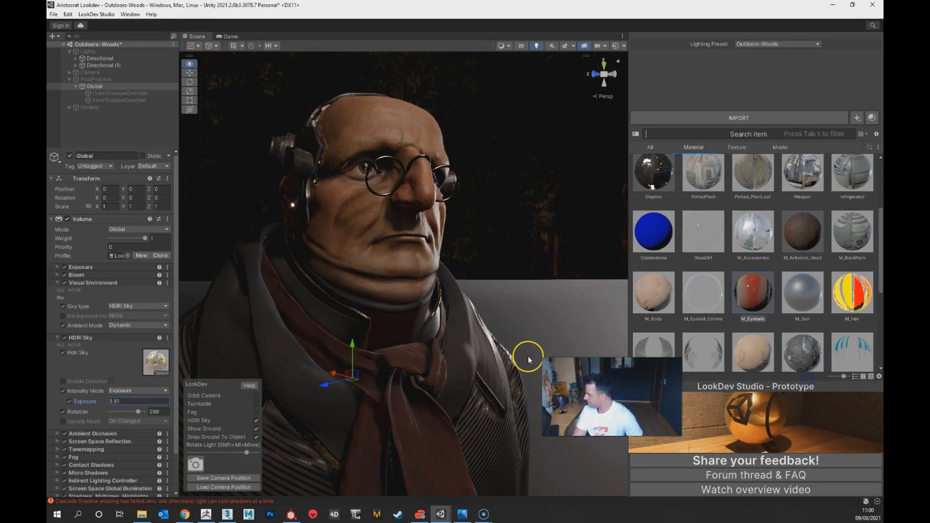
{"action": "right_click_drag", "start_coordinate": [528, 360], "coordinate": [427, 306], "text": "alt"}
{"action": "left_click_drag", "start_coordinate": [426, 306], "coordinate": [484, 332], "text": "alt"}
{"action": "right_click_drag", "start_coordinate": [484, 332], "coordinate": [443, 305], "text": "alt"}
{"action": "left_click_drag", "start_coordinate": [443, 306], "coordinate": [466, 394], "text": "alt"}
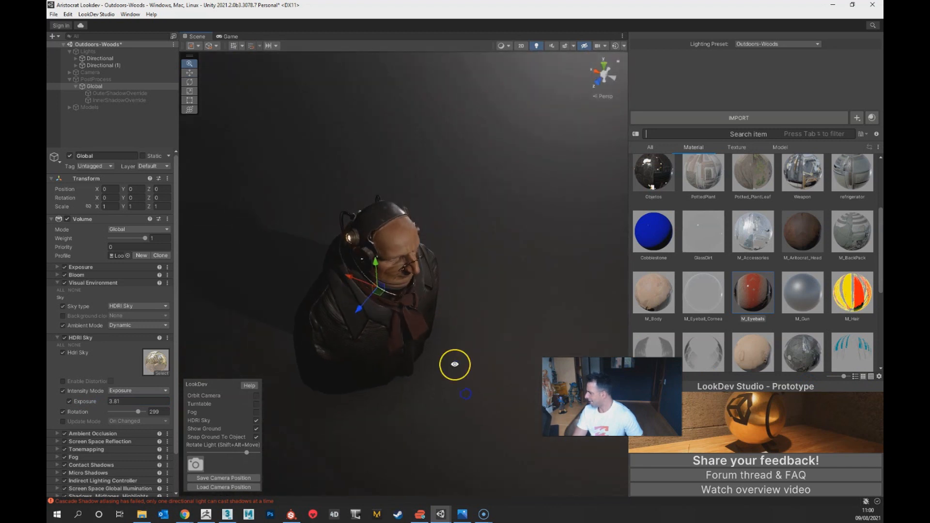
Step: Move the Directional (1) area light up and away from the bust, to about X -0.759, Y 0.685, Z 0.564
{"action": "right_click_drag", "start_coordinate": [455, 364], "coordinate": [452, 293], "text": "alt"}
{"action": "middle_click_drag", "start_coordinate": [427, 325], "coordinate": [374, 318], "text": "alt"}
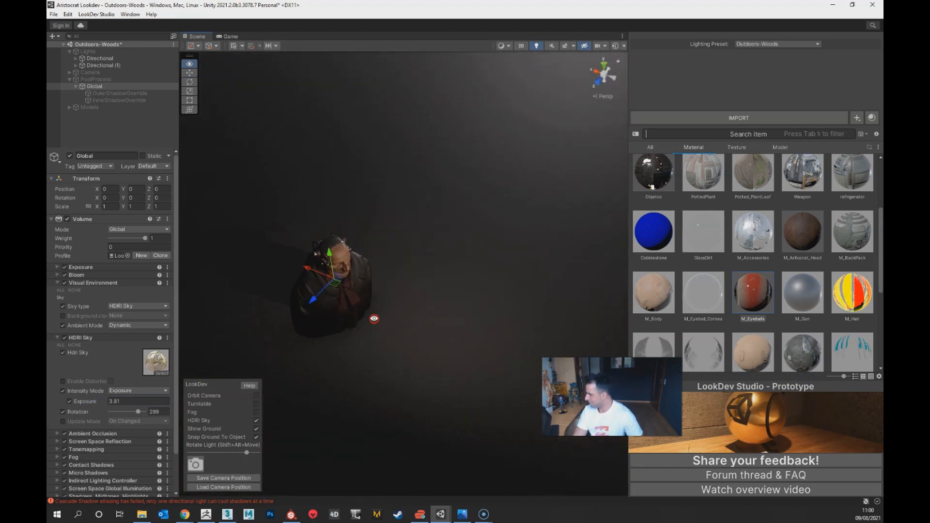
{"action": "left_click", "coordinate": [115, 59]}
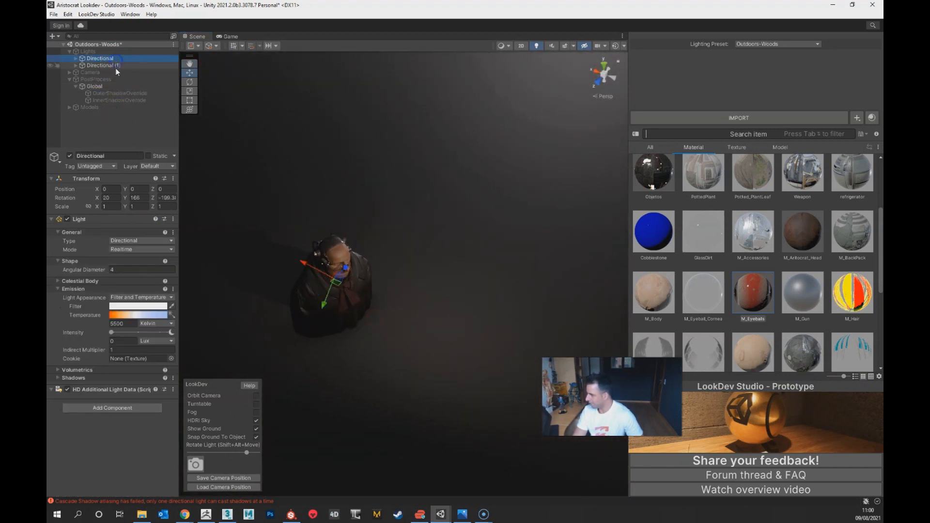
{"action": "left_click", "coordinate": [115, 66]}
{"action": "left_click_drag", "start_coordinate": [436, 243], "coordinate": [408, 318]}
{"action": "left_click_drag", "start_coordinate": [394, 412], "coordinate": [334, 316], "text": "alt"}
{"action": "right_click_drag", "start_coordinate": [344, 295], "coordinate": [346, 291], "text": "alt"}
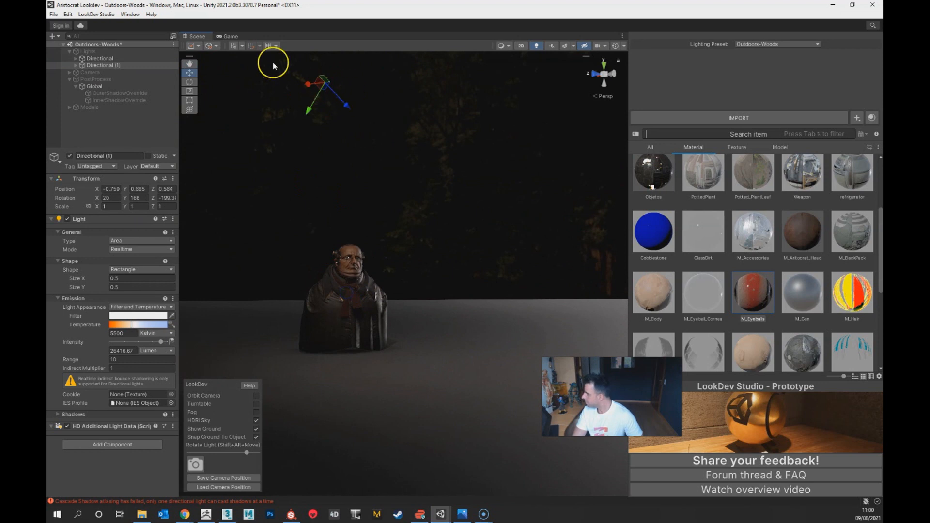
Step: Set the transform handles to global orientation and lower the area light to about X -0.759, Y 0.427, Z 0.353
{"action": "left_click", "coordinate": [216, 46]}
{"action": "left_click", "coordinate": [226, 53]}
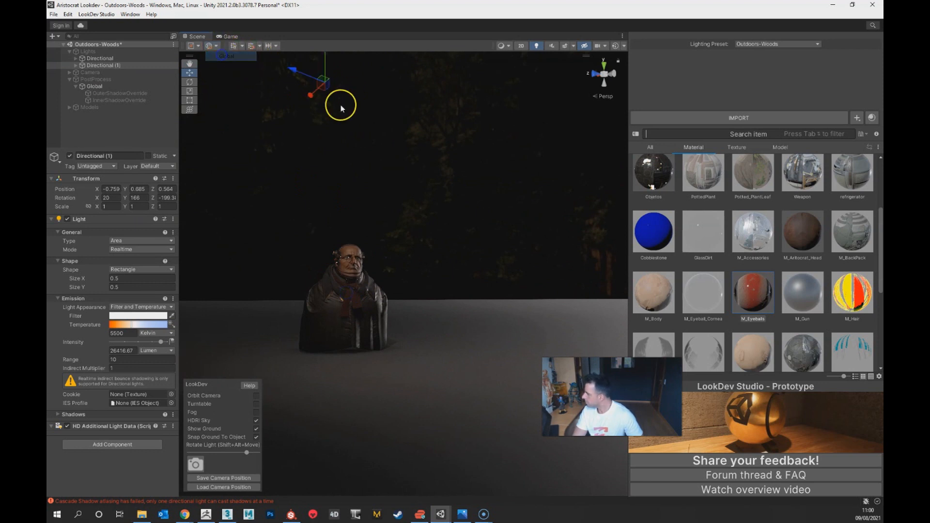
{"action": "left_click_drag", "start_coordinate": [322, 91], "coordinate": [446, 159]}
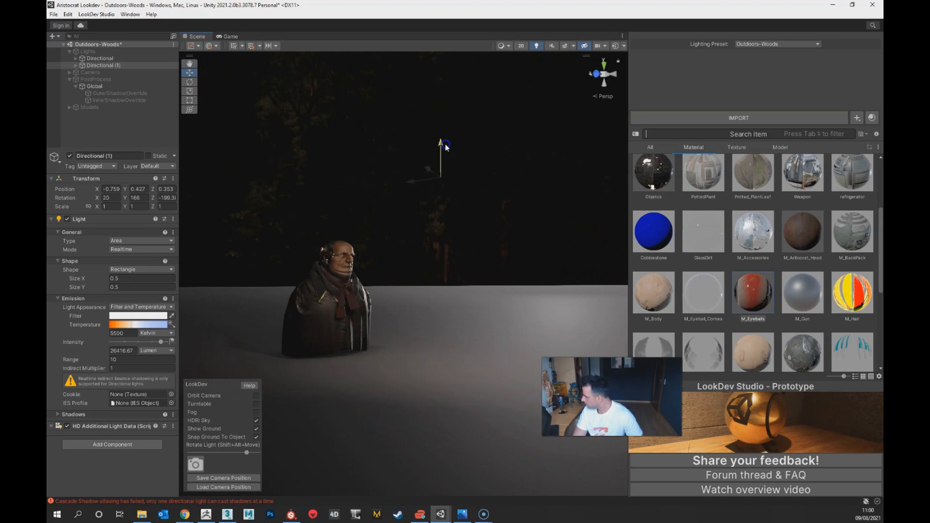
Step: Set the area light's rectangle size to 0.1 in both X and Y
{"action": "scroll", "coordinate": [405, 311], "scroll_direction": "up", "scroll_amount": 6}
{"action": "middle_click_drag", "start_coordinate": [335, 351], "coordinate": [421, 411]}
{"action": "scroll", "coordinate": [451, 285], "scroll_direction": "up", "scroll_amount": 3}
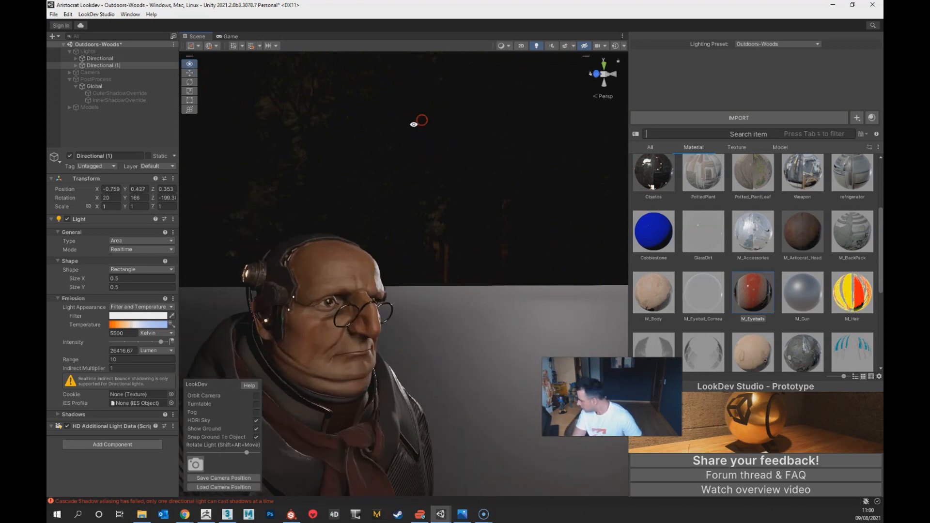
{"action": "right_click_drag", "start_coordinate": [422, 120], "coordinate": [399, 438], "text": "alt"}
{"action": "middle_click_drag", "start_coordinate": [364, 425], "coordinate": [411, 413], "text": "alt"}
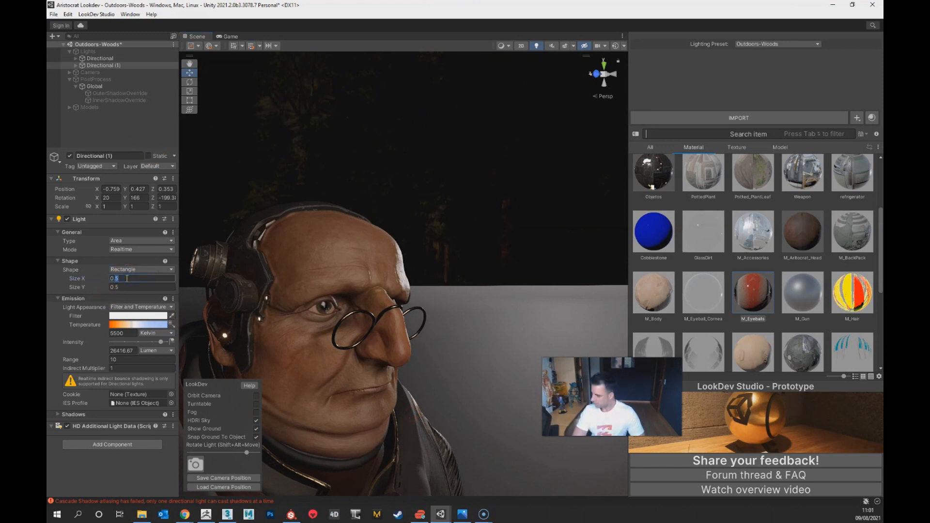
{"action": "type", "text": "1"}
{"action": "left_click", "coordinate": [154, 286]}
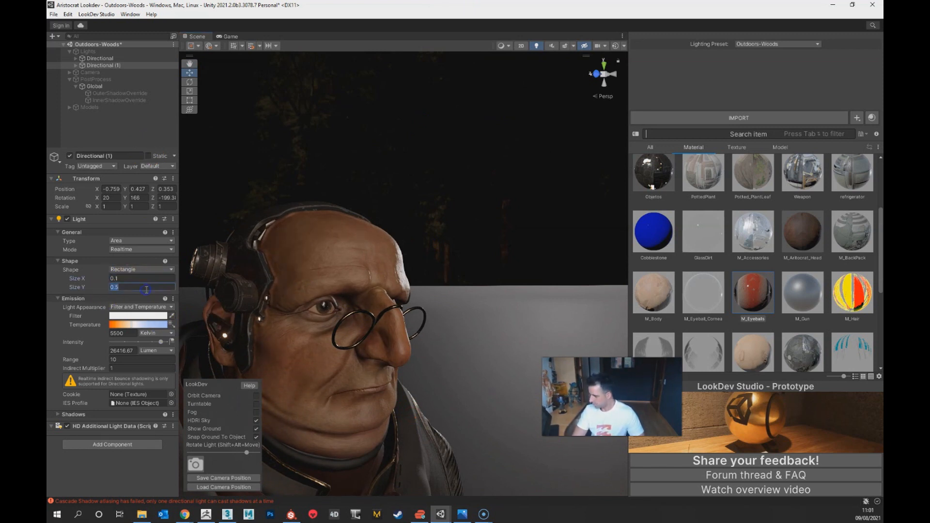
{"action": "type", "text": "1"}
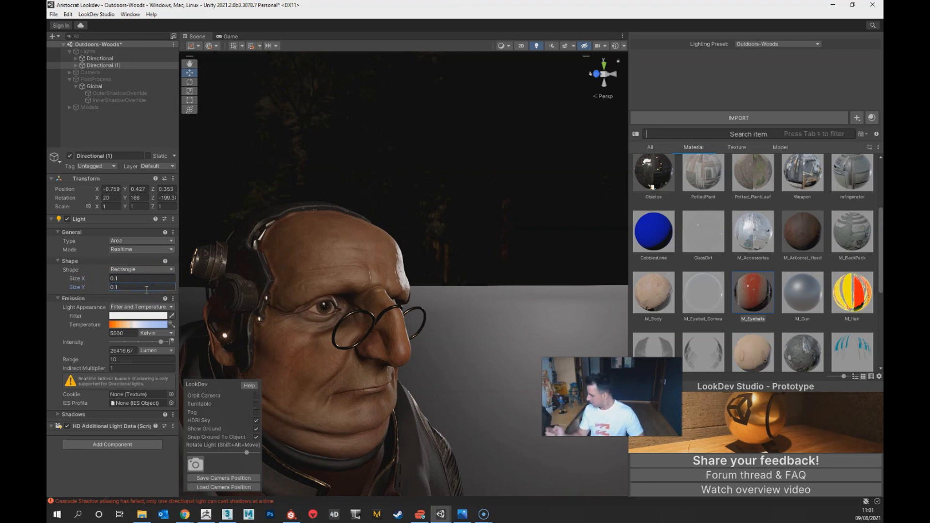
Step: Raise the area light's intensity to about 37072.67 lumen and check the bust under it
{"action": "left_click_drag", "start_coordinate": [384, 291], "coordinate": [343, 399], "text": "alt"}
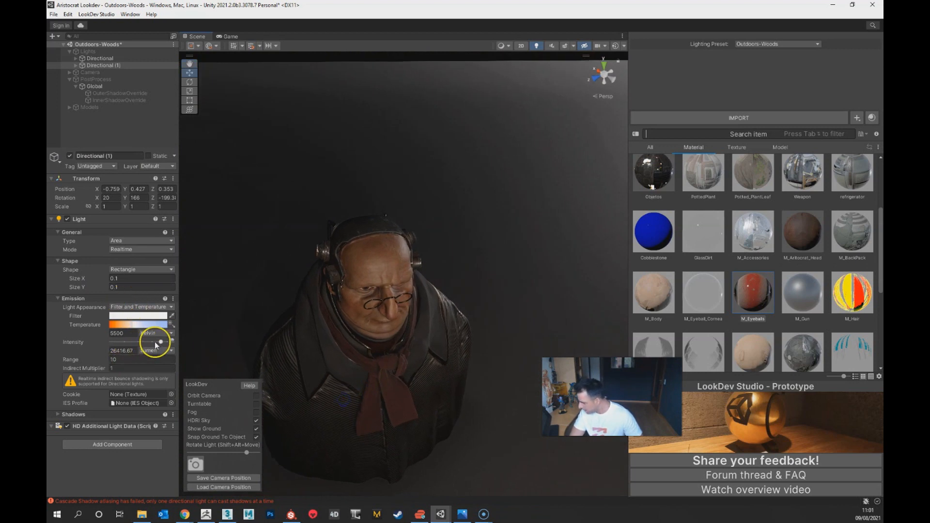
{"action": "mouse_move", "coordinate": [162, 344]}
{"action": "left_mouse_down"}
{"action": "mouse_move", "coordinate": [147, 344]}
{"action": "mouse_move", "coordinate": [166, 345]}
{"action": "left_mouse_up"}
{"action": "left_click_drag", "start_coordinate": [426, 353], "coordinate": [400, 372], "text": "alt"}
{"action": "right_click_drag", "start_coordinate": [401, 372], "coordinate": [400, 116], "text": "alt"}
{"action": "middle_click_drag", "start_coordinate": [422, 311], "coordinate": [386, 347]}
{"action": "right_click_drag", "start_coordinate": [386, 347], "coordinate": [383, 340], "text": "alt"}
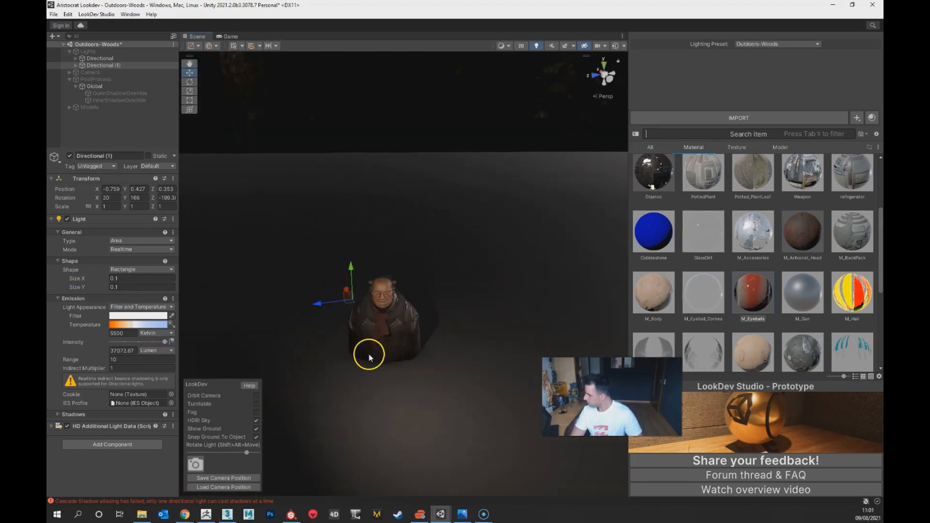
Step: Duplicate the Directional (1) area light and move the copy behind the bust, to about X 0.266, Y 0.428, Z 0.248
{"action": "right_click", "coordinate": [104, 68]}
{"action": "left_click", "coordinate": [145, 123]}
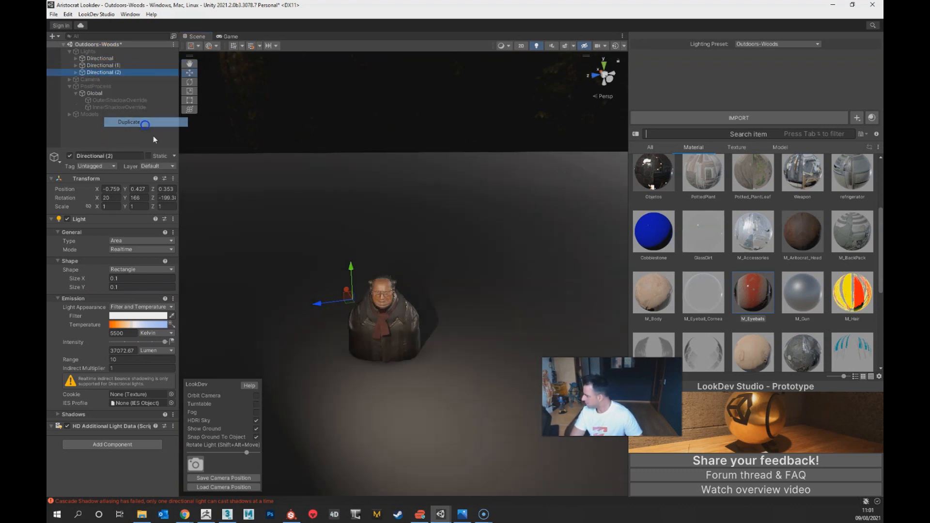
{"action": "left_click_drag", "start_coordinate": [312, 371], "coordinate": [354, 432], "text": "alt"}
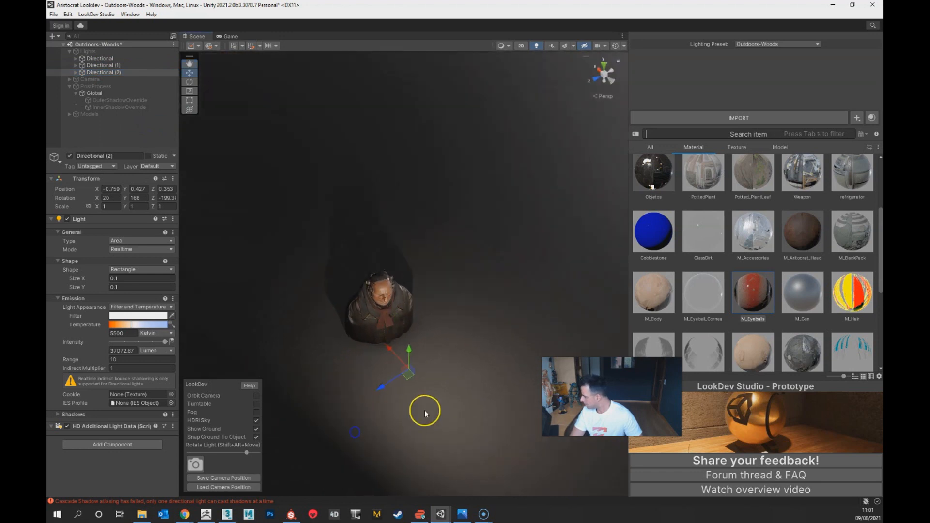
{"action": "left_click_drag", "start_coordinate": [405, 377], "coordinate": [305, 252]}
{"action": "left_click_drag", "start_coordinate": [306, 252], "coordinate": [460, 311], "text": "alt"}
Step: Rotate the duplicated light to about X 4.61, Y 203.83, Z -83.6 and move it to about X 0.456, Y 0.284
{"action": "key", "text": "e"}
{"action": "left_click_drag", "start_coordinate": [347, 253], "coordinate": [186, 273]}
{"action": "key", "text": "w"}
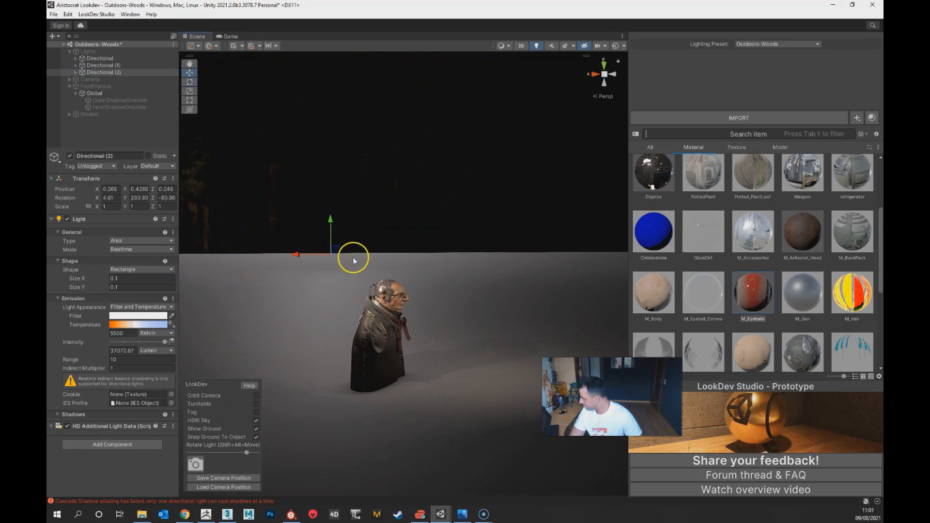
{"action": "left_click_drag", "start_coordinate": [335, 251], "coordinate": [428, 438]}
Step: Examine the bust's face, headgear and coat up close from several angles under the two area lights
{"action": "scroll", "coordinate": [441, 303], "scroll_direction": "up", "scroll_amount": 12, "text": "alt"}
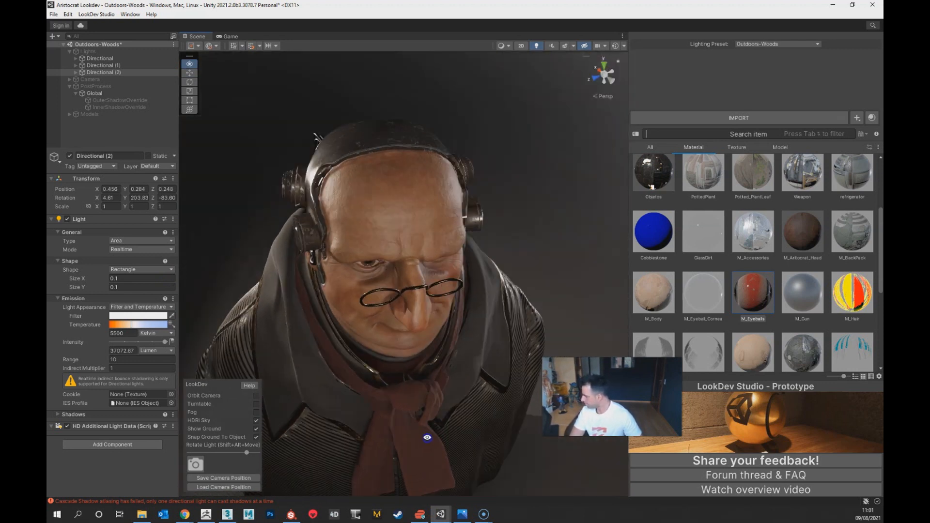
{"action": "scroll", "coordinate": [421, 417], "scroll_direction": "down", "scroll_amount": 10}
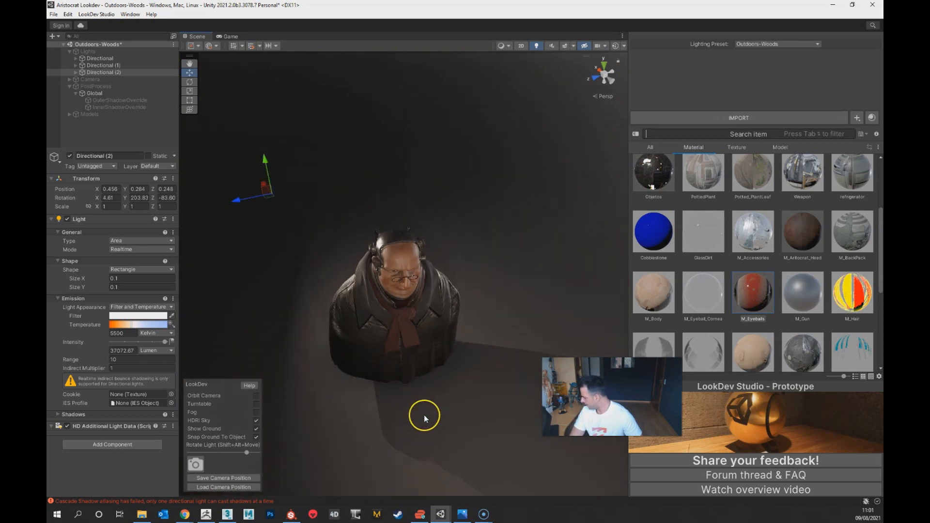
{"action": "scroll", "coordinate": [384, 255], "scroll_direction": "up", "scroll_amount": 6}
{"action": "left_click_drag", "start_coordinate": [412, 372], "coordinate": [454, 179], "text": "alt"}
{"action": "scroll", "coordinate": [469, 193], "scroll_direction": "up", "scroll_amount": 5}
{"action": "scroll", "coordinate": [452, 315], "scroll_direction": "down", "scroll_amount": 4}
{"action": "middle_click_drag", "start_coordinate": [451, 253], "coordinate": [449, 278]}
{"action": "left_click_drag", "start_coordinate": [448, 278], "coordinate": [402, 361], "text": "alt"}
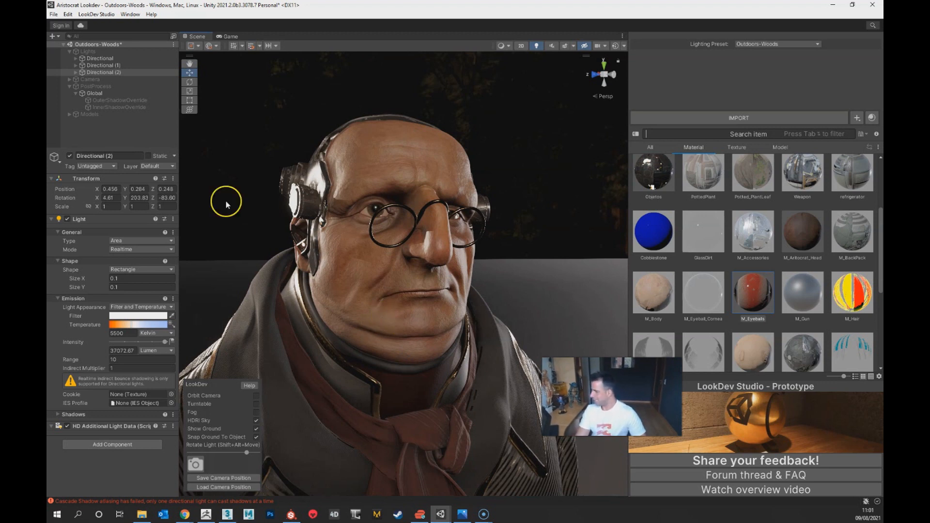
{"action": "left_click_drag", "start_coordinate": [391, 300], "coordinate": [408, 308], "text": "alt"}
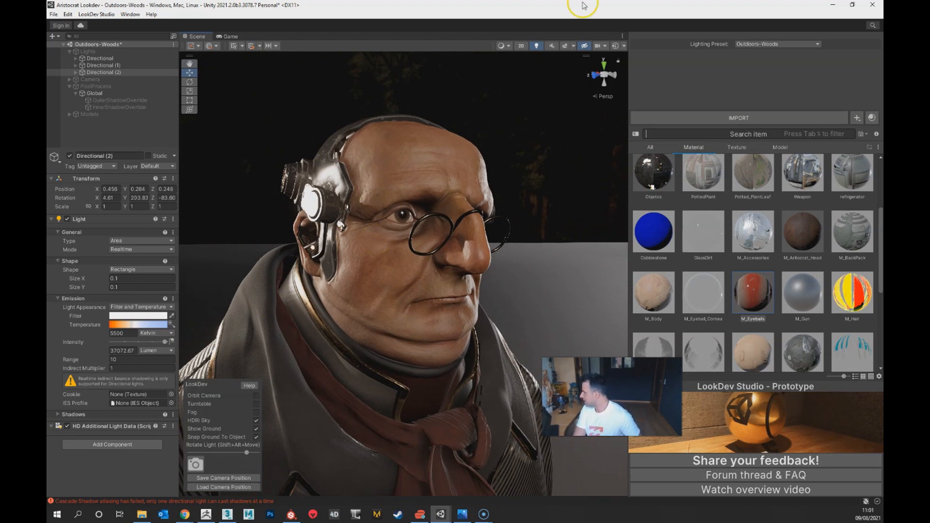
Step: Switch the lighting preset to Indoors-Church and expand its Lights group
{"action": "left_click", "coordinate": [770, 44]}
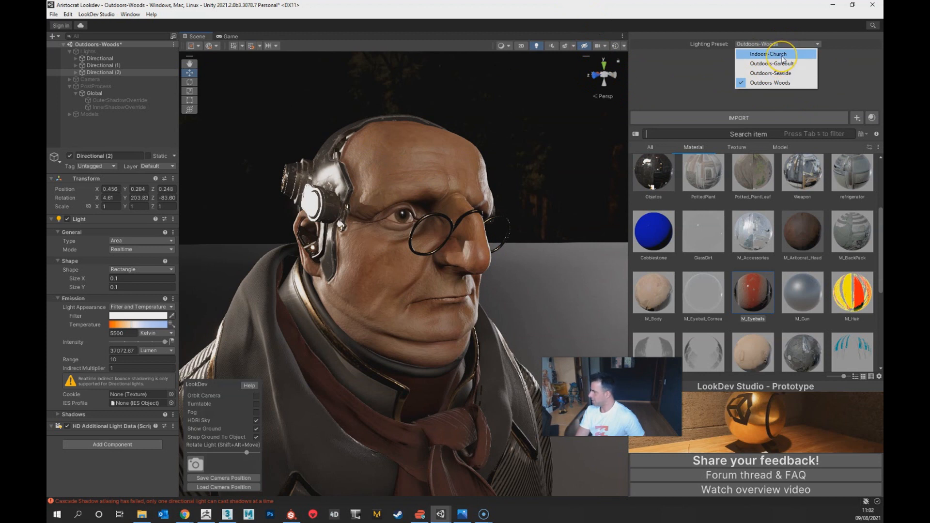
{"action": "left_click", "coordinate": [783, 55]}
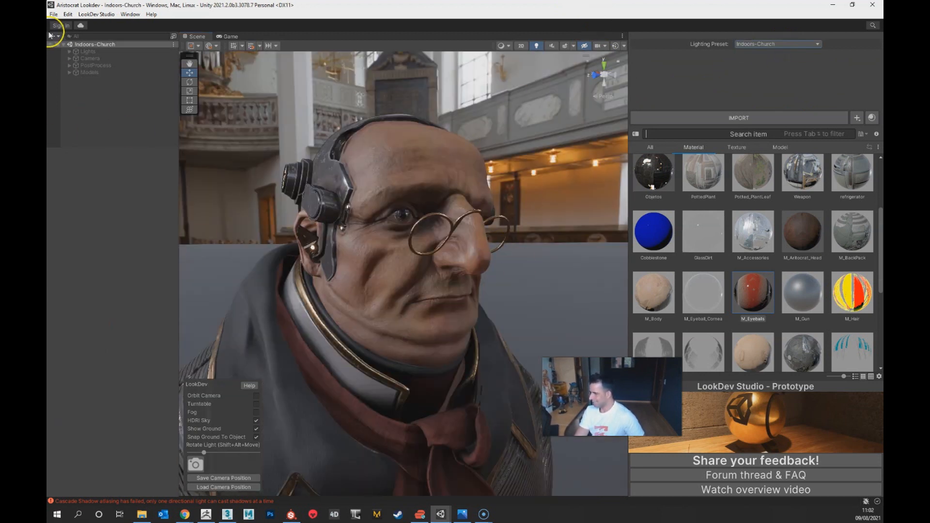
{"action": "left_click", "coordinate": [69, 51]}
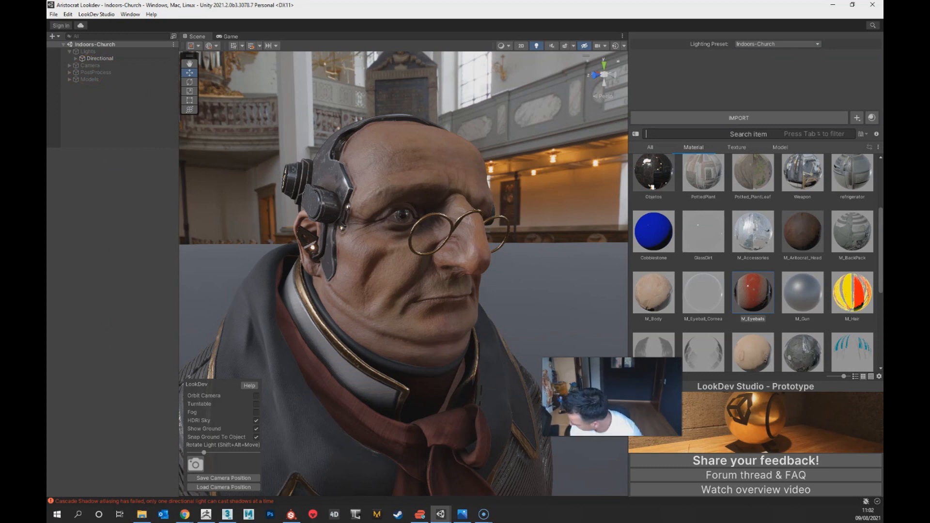
Step: Switch the lighting preset to Outdoors-Gareoult and look into its Lights group
{"action": "left_click", "coordinate": [743, 45]}
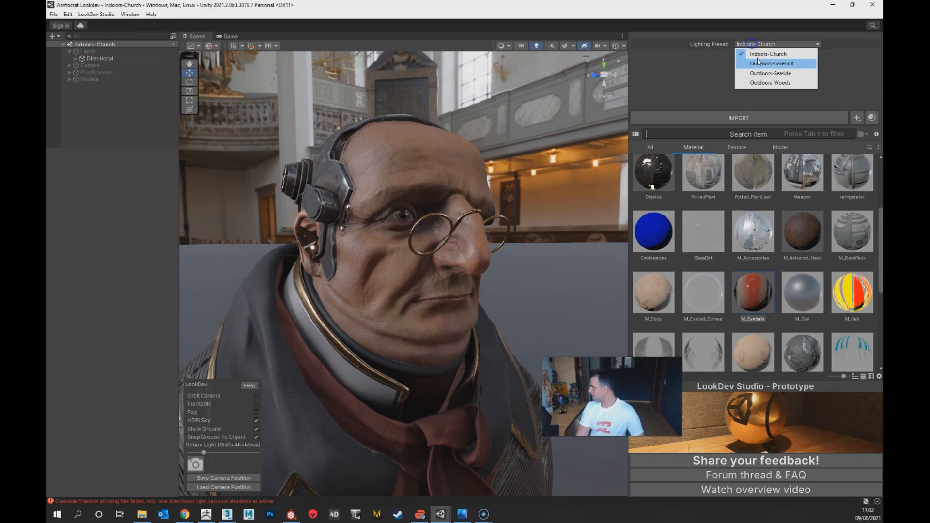
{"action": "left_click", "coordinate": [761, 63]}
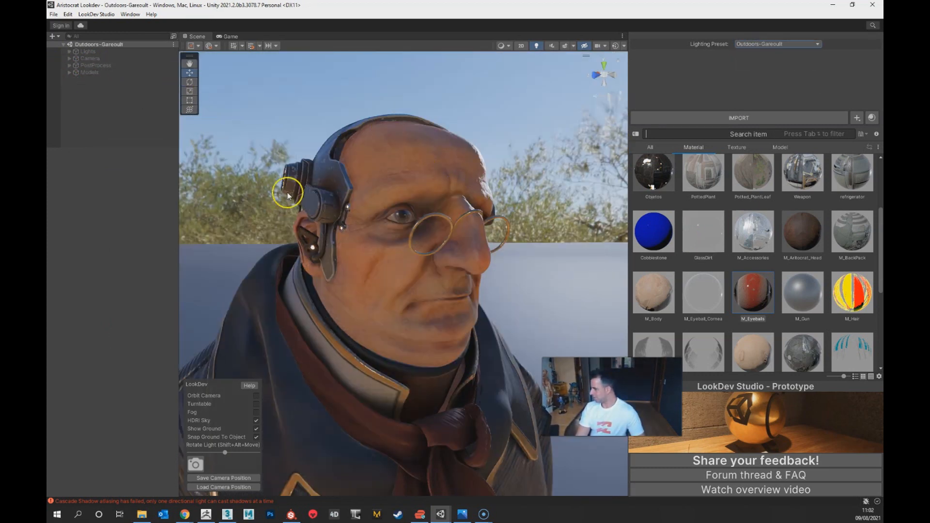
{"action": "left_click", "coordinate": [69, 52]}
{"action": "left_click", "coordinate": [69, 51]}
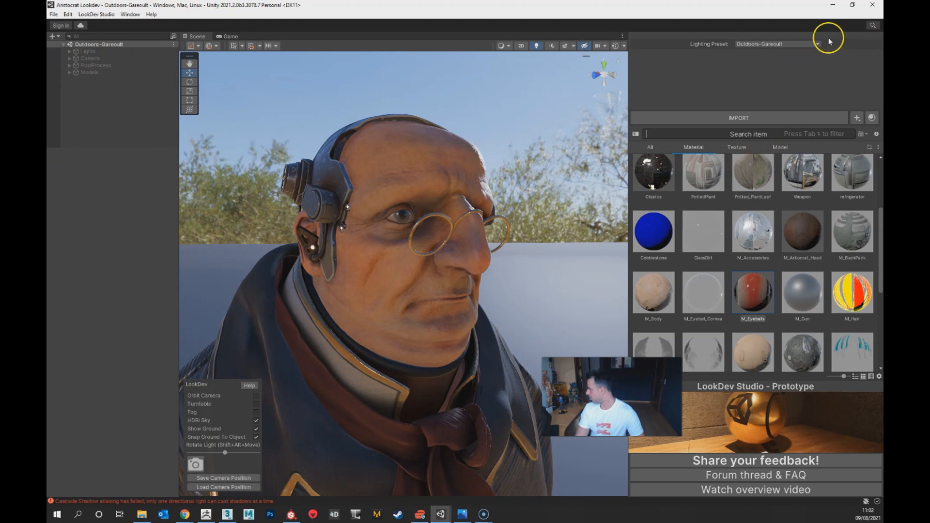
Step: Preview the bust under the Outdoors-Seaside lighting preset and return to the Indoors-Church preset
{"action": "left_click", "coordinate": [807, 44]}
{"action": "left_click", "coordinate": [774, 74]}
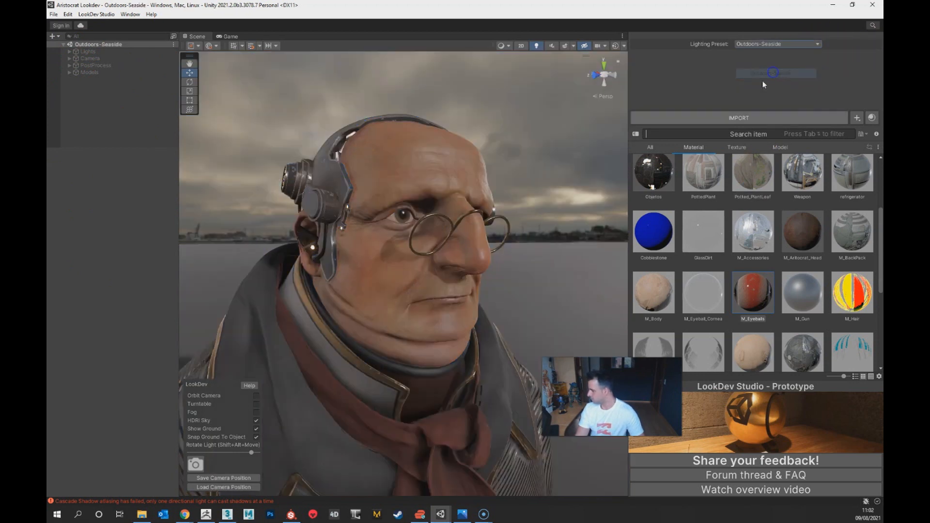
{"action": "left_click_drag", "start_coordinate": [507, 253], "coordinate": [497, 282], "text": "alt"}
{"action": "middle_click_drag", "start_coordinate": [496, 282], "coordinate": [470, 290]}
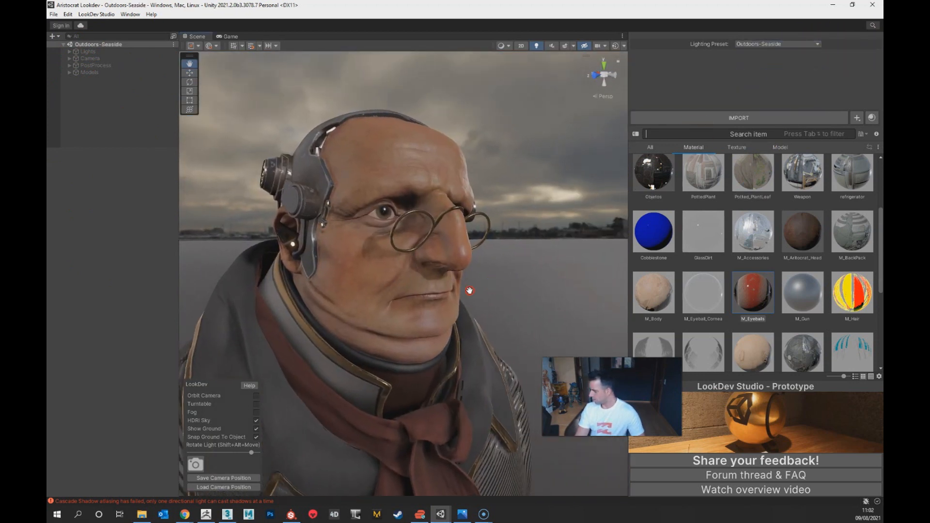
{"action": "left_click", "coordinate": [760, 44]}
{"action": "left_click", "coordinate": [760, 51]}
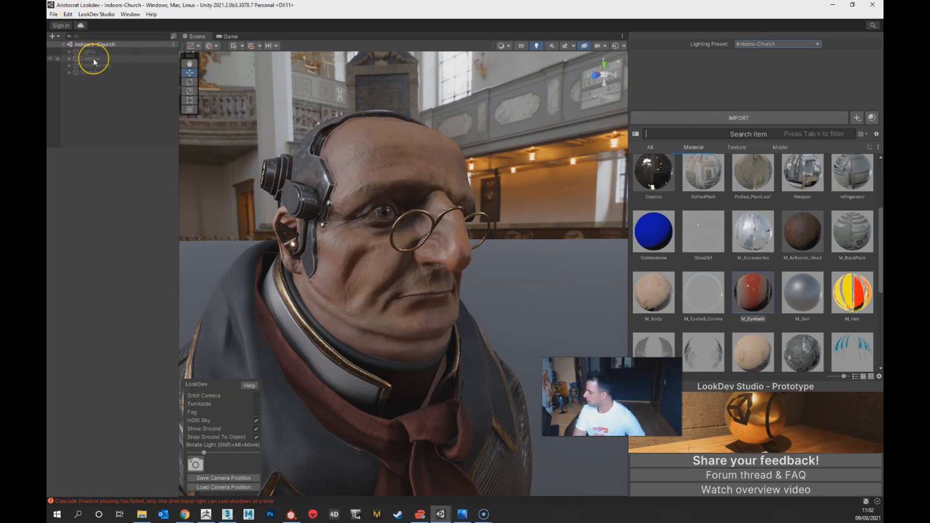
Step: Switch to the other Unity window with the Lookdev Studio project and show its Game view
{"action": "left_click", "coordinate": [445, 516]}
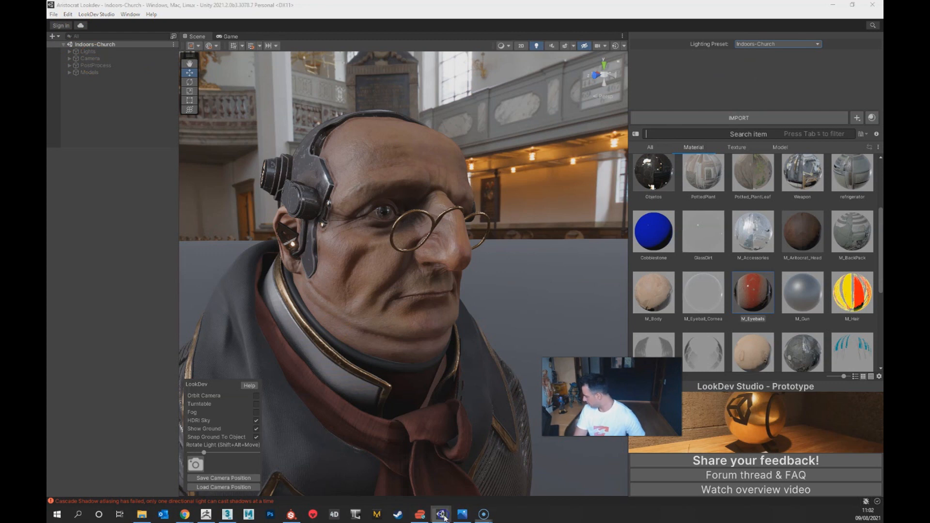
{"action": "left_click", "coordinate": [413, 493]}
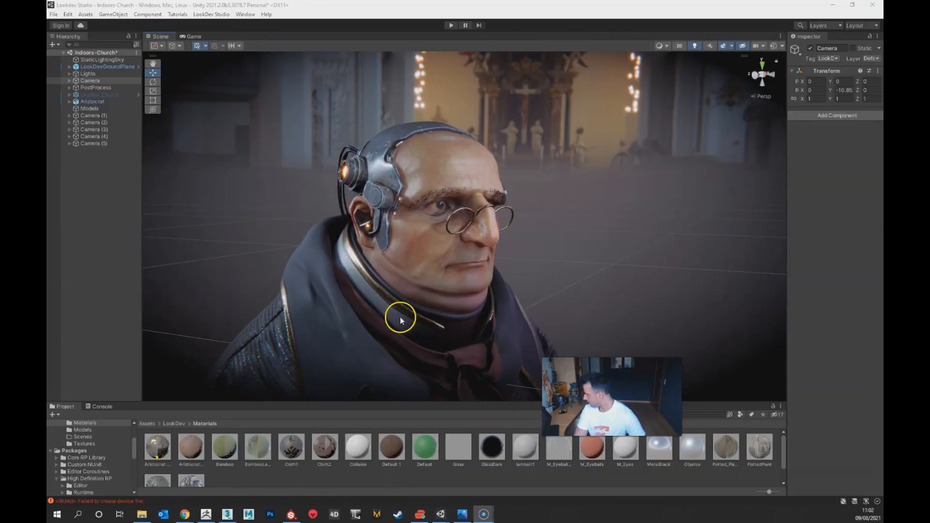
{"action": "left_click", "coordinate": [194, 37]}
{"action": "left_click", "coordinate": [193, 36]}
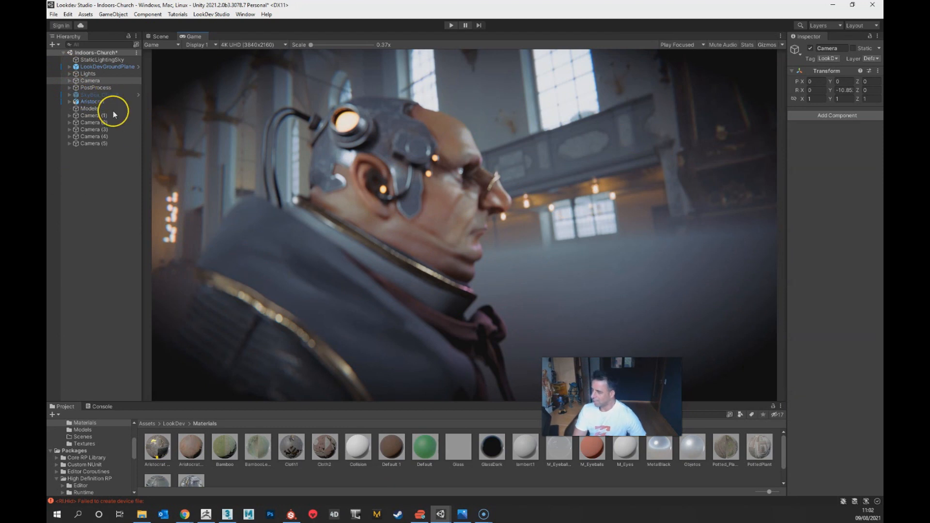
Step: In the PostProcess group's Global volume, set the Depth Of Field focus distance to 0.35
{"action": "left_click", "coordinate": [119, 88]}
{"action": "left_click", "coordinate": [69, 87]}
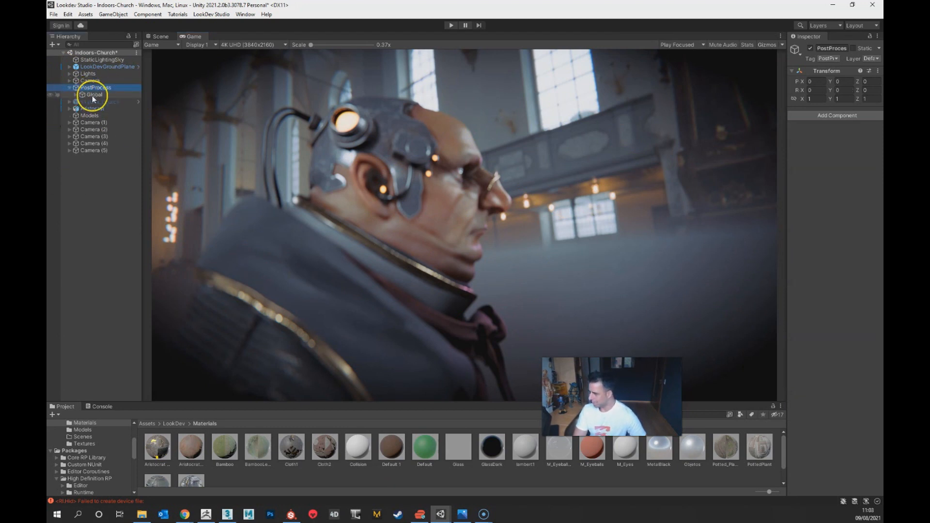
{"action": "left_click", "coordinate": [80, 94]}
{"action": "left_click", "coordinate": [76, 94]}
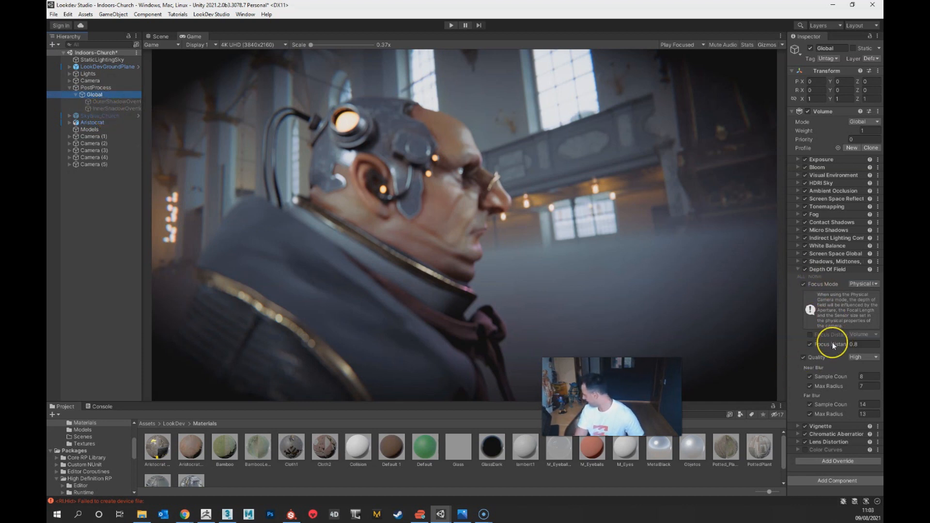
{"action": "left_click", "coordinate": [866, 344]}
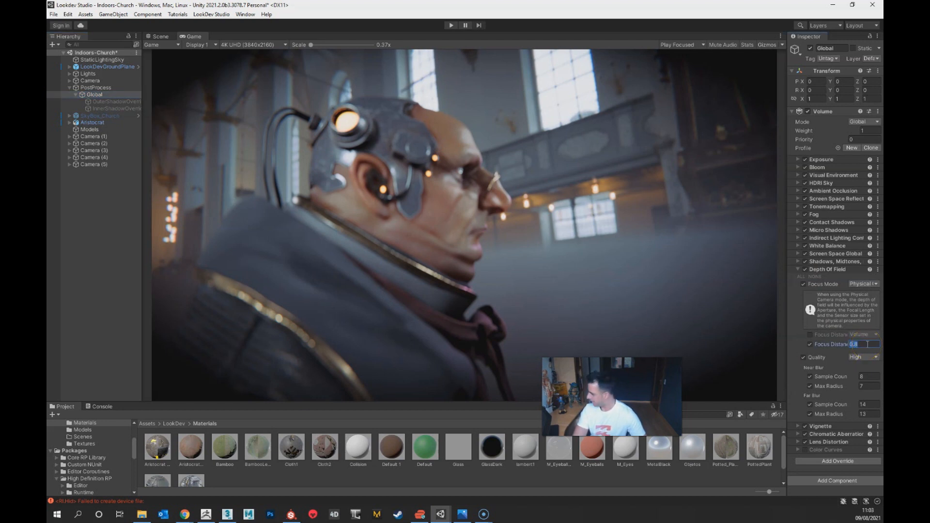
{"action": "type", "text": "0."}
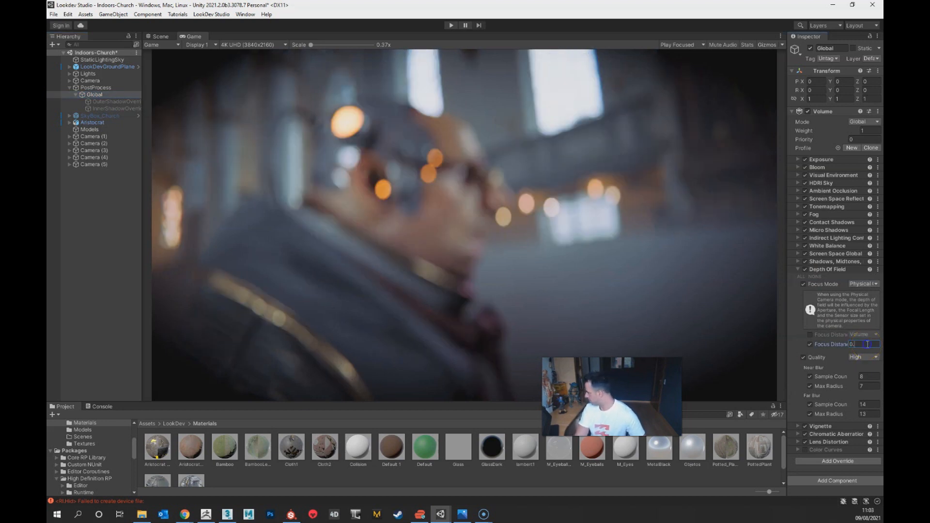
{"action": "type", "text": "35"}
{"action": "key", "text": "Return"}
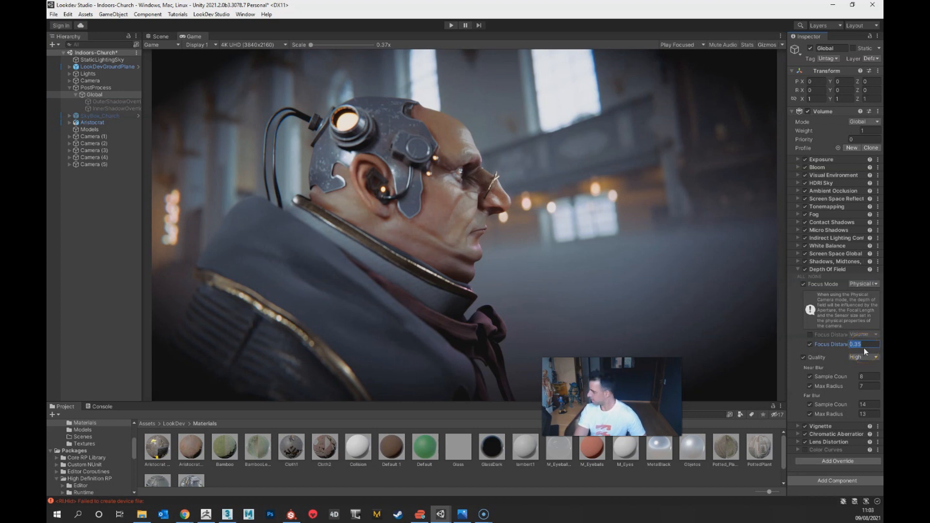
Step: Try a Depth Of Field focus distance of 0.4 on the Global volume, and settle on 0.3
{"action": "type", "text": "0."}
{"action": "left_click", "coordinate": [870, 347]}
{"action": "type", "text": "4"}
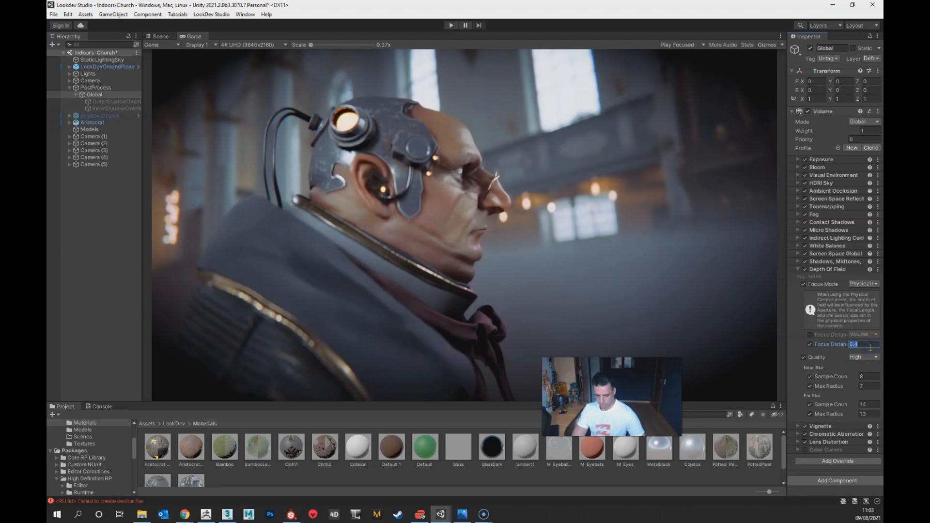
{"action": "type", "text": "0."}
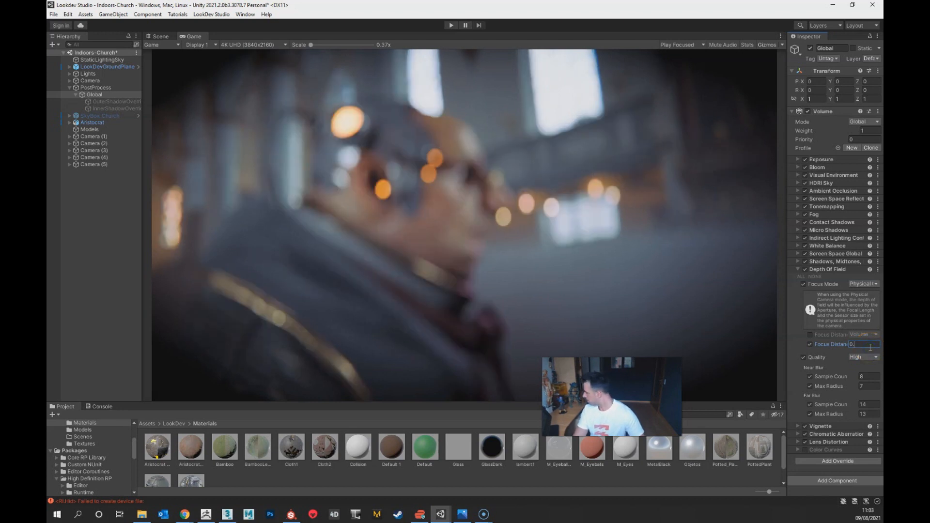
{"action": "type", "text": "4"}
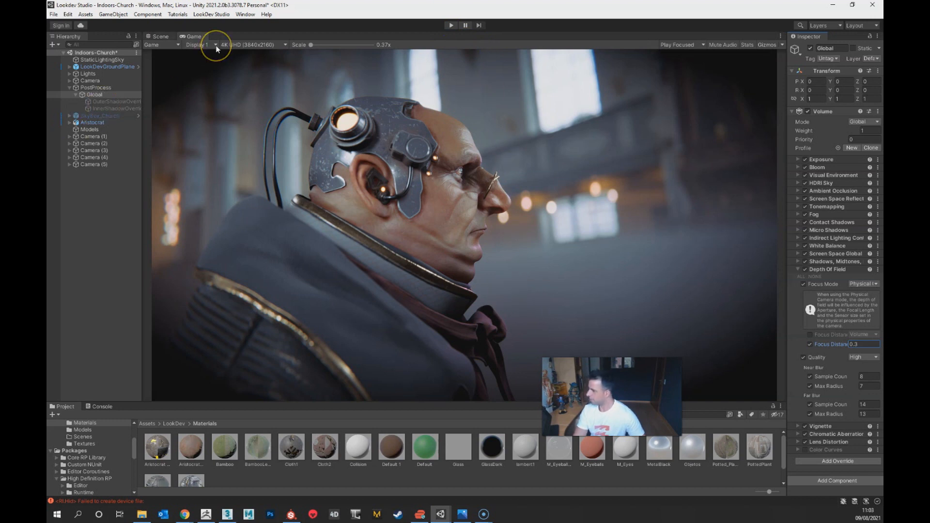
Step: Detach the Scene view into a floating window and view the bust from the front with nothing selected
{"action": "left_click_drag", "start_coordinate": [161, 37], "coordinate": [485, 145]}
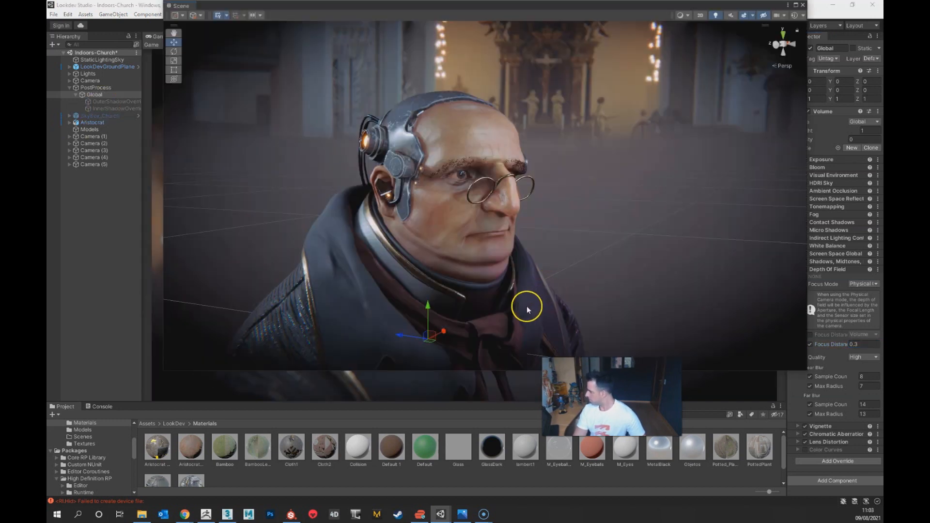
{"action": "left_click", "coordinate": [391, 283]}
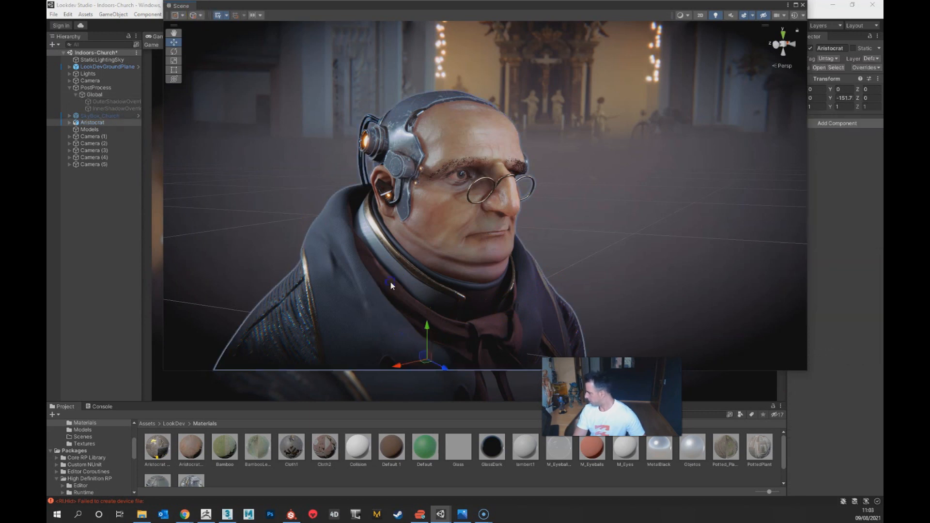
{"action": "left_click", "coordinate": [217, 170]}
{"action": "left_click_drag", "start_coordinate": [620, 297], "coordinate": [494, 285], "text": "alt"}
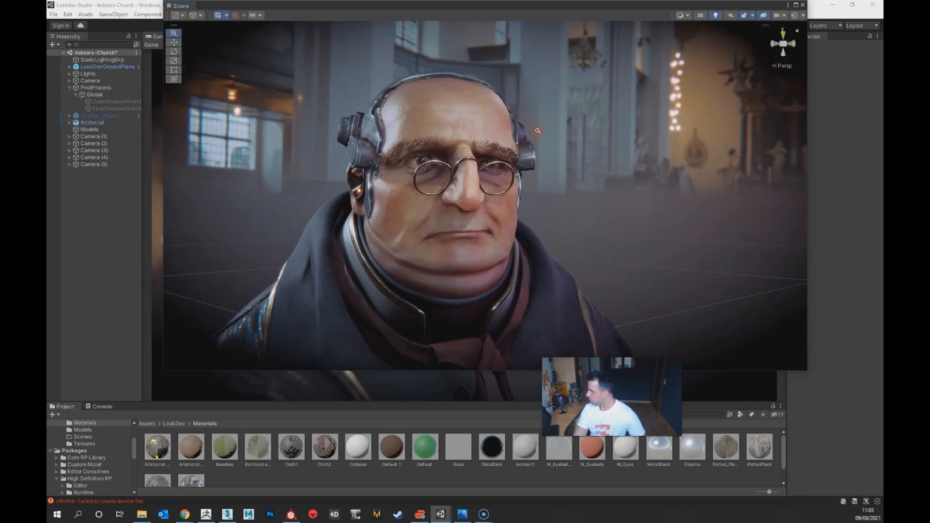
{"action": "right_click_drag", "start_coordinate": [494, 285], "coordinate": [520, 276], "text": "alt"}
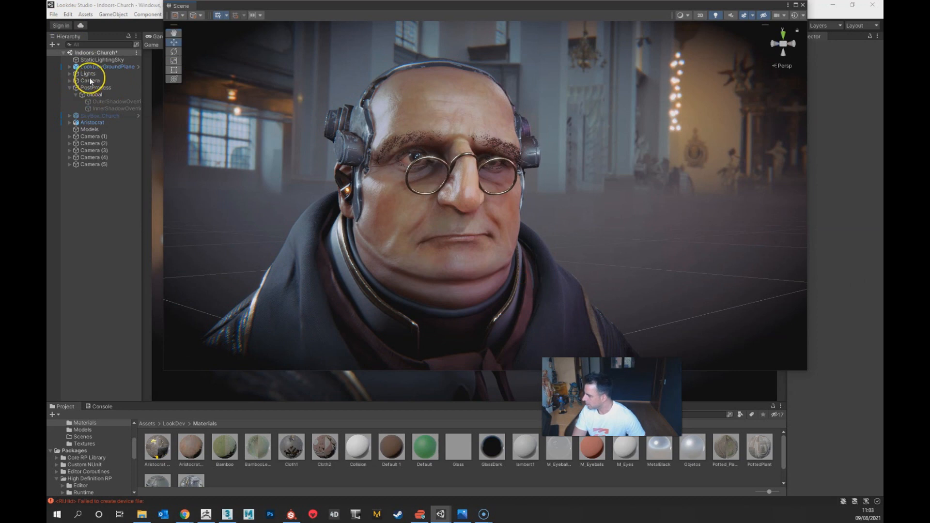
Step: Expand the Lights group to inspect its directional lights, with the bust seen from slightly farther away
{"action": "left_click", "coordinate": [71, 76]}
{"action": "left_click", "coordinate": [68, 75]}
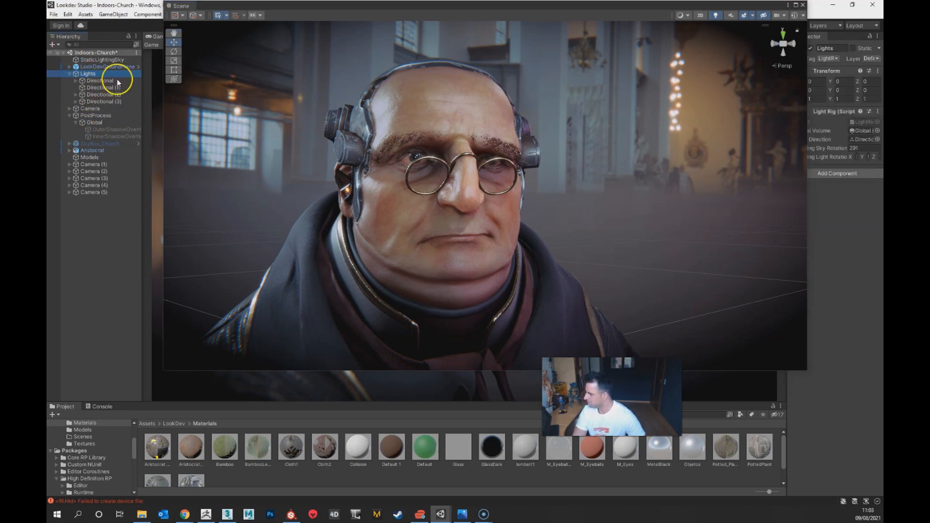
{"action": "right_click_drag", "start_coordinate": [398, 277], "coordinate": [402, 160], "text": "alt"}
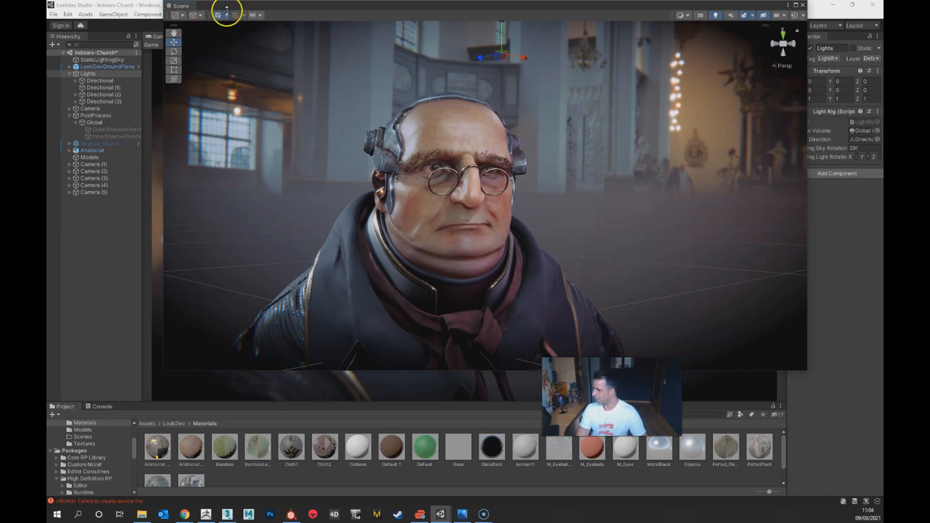
Step: Switch to the other Unity window with the Aristocrat Lookdev project and return from LookDev Studio to the standard Unity editor
{"action": "key", "text": "alt+Tab"}
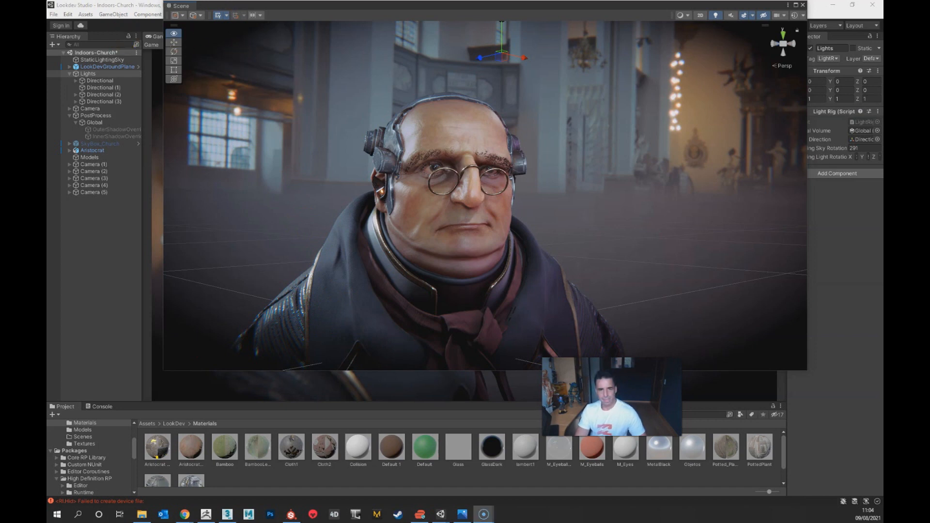
{"action": "mouse_move", "coordinate": [441, 514]}
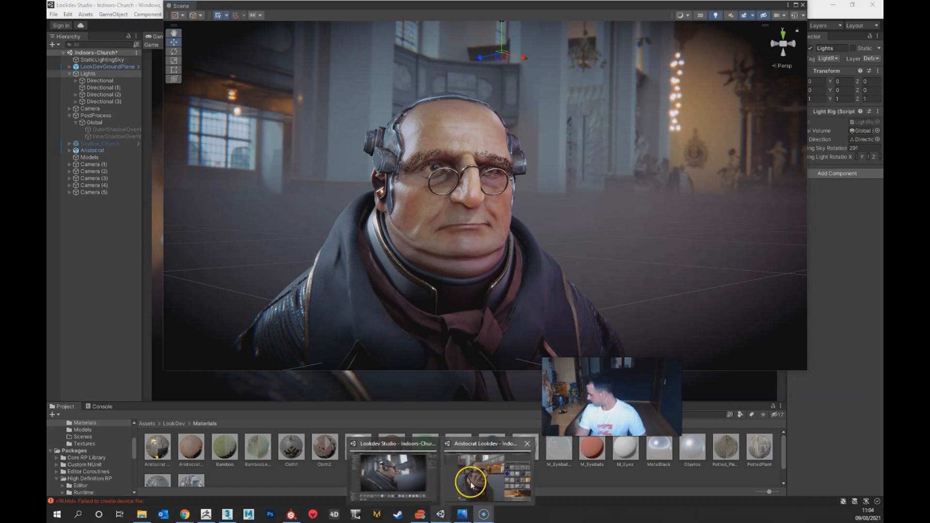
{"action": "left_click", "coordinate": [473, 484]}
{"action": "left_click", "coordinate": [107, 13]}
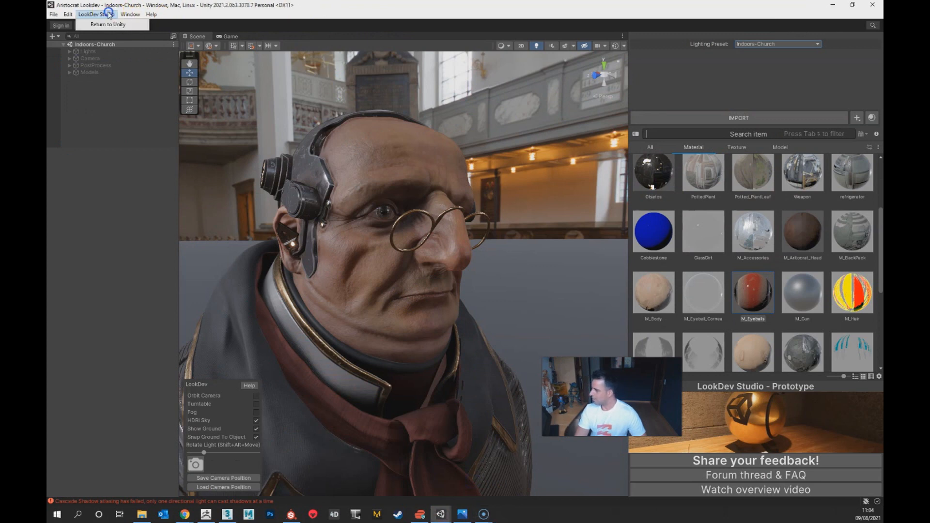
{"action": "left_click", "coordinate": [108, 25]}
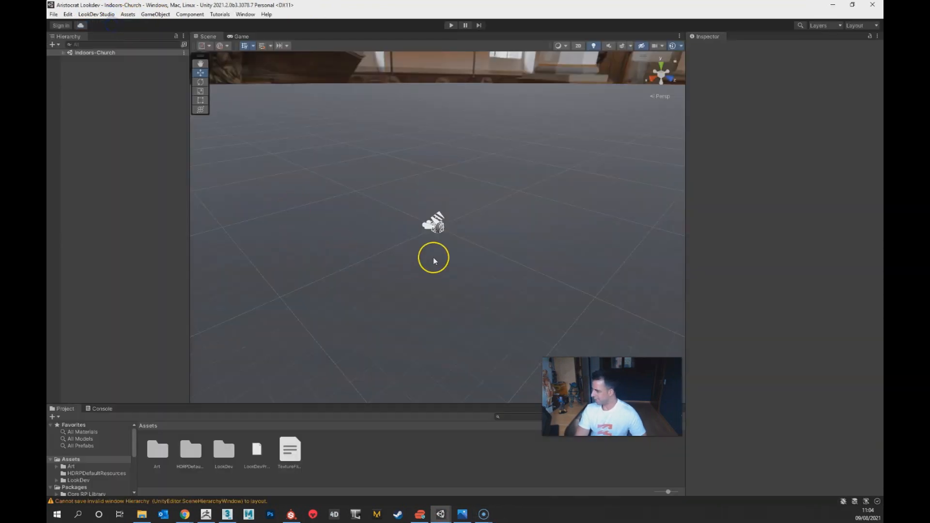
Step: Frame the Models group in the Scene view and examine the Aristocrat bust from several angles and distances
{"action": "left_click", "coordinate": [437, 224]}
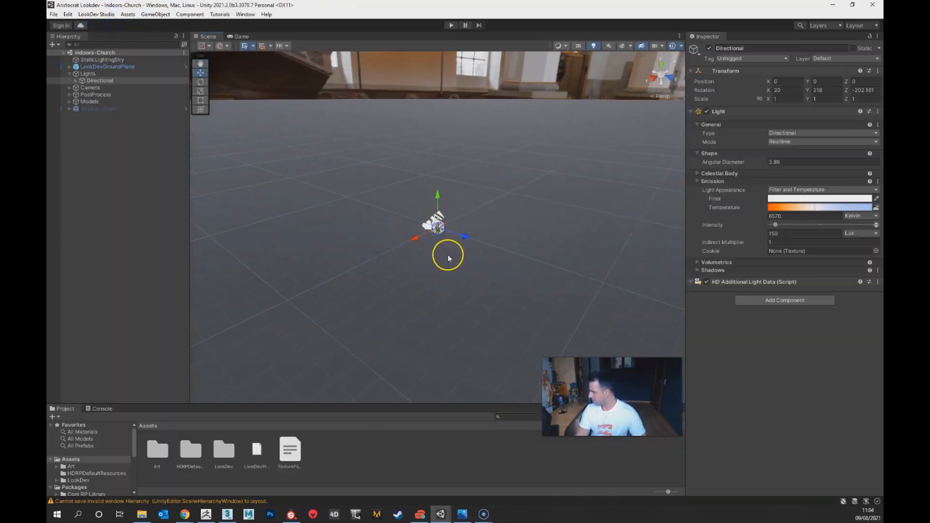
{"action": "left_click", "coordinate": [98, 109]}
{"action": "left_click", "coordinate": [98, 103]}
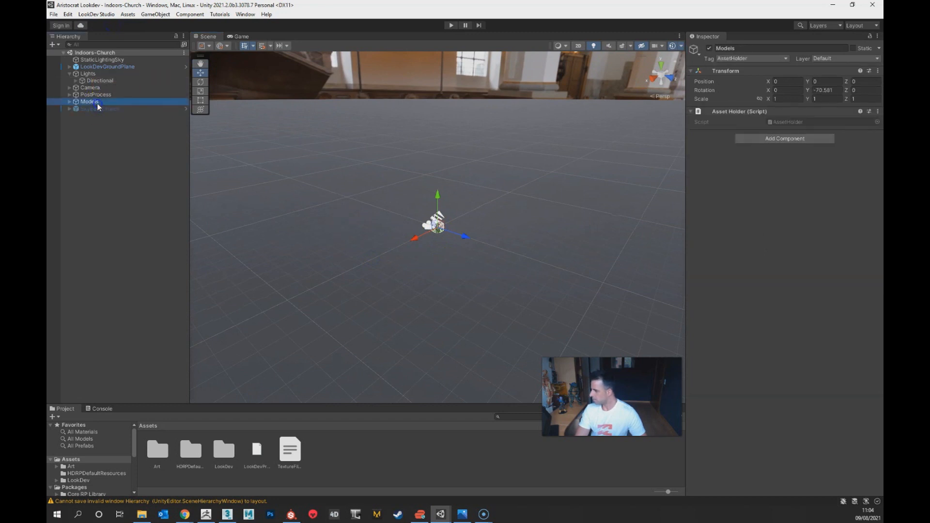
{"action": "key", "text": "f"}
{"action": "left_click", "coordinate": [620, 234]}
{"action": "left_click_drag", "start_coordinate": [621, 234], "coordinate": [418, 194], "text": "alt"}
{"action": "right_click_drag", "start_coordinate": [417, 194], "coordinate": [419, 305], "text": "alt"}
{"action": "left_click", "coordinate": [282, 74]}
{"action": "right_click_drag", "start_coordinate": [388, 172], "coordinate": [516, 205], "text": "alt"}
{"action": "middle_click_drag", "start_coordinate": [516, 206], "coordinate": [492, 329], "text": "alt"}
{"action": "left_click_drag", "start_coordinate": [492, 329], "coordinate": [473, 320], "text": "alt"}
{"action": "middle_click_drag", "start_coordinate": [473, 320], "coordinate": [465, 216], "text": "alt"}
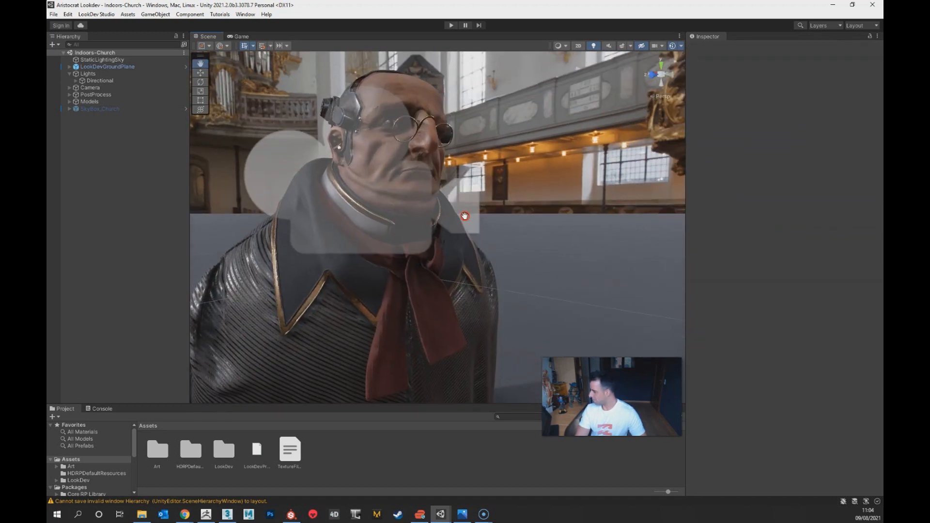
{"action": "left_click_drag", "start_coordinate": [541, 313], "coordinate": [615, 342], "text": "alt"}
{"action": "scroll", "coordinate": [522, 160], "scroll_direction": "down", "scroll_amount": 5}
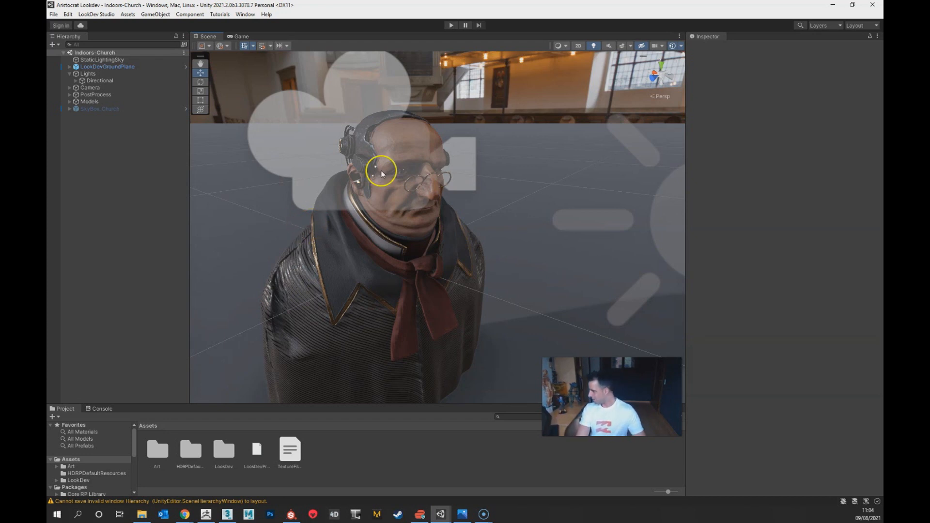
Step: Locate the Aristocrat model within the Models group, clear the selection, and inspect the head and collar up close
{"action": "left_click", "coordinate": [411, 198]}
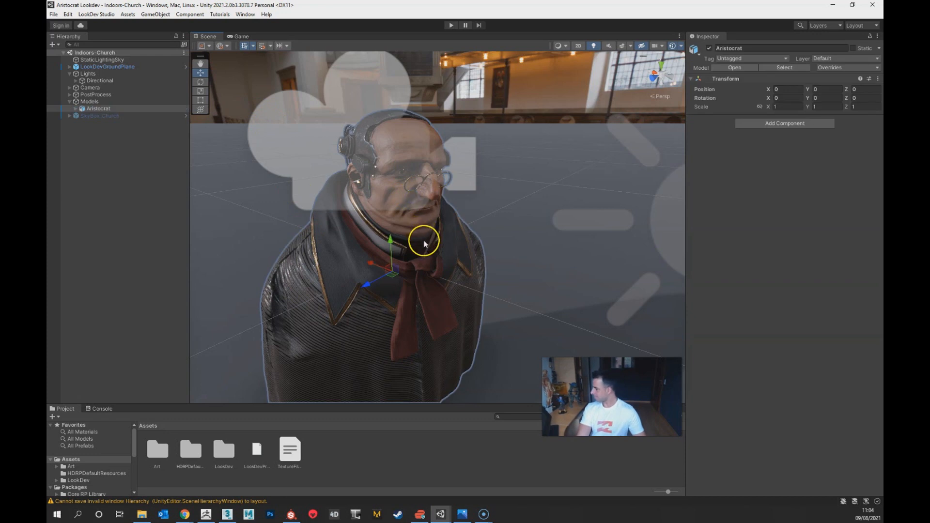
{"action": "left_click", "coordinate": [499, 80]}
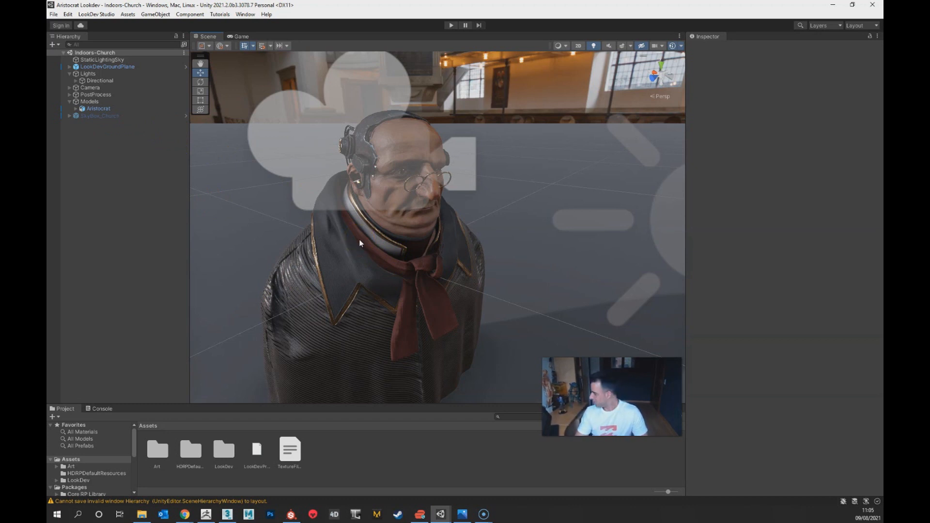
{"action": "right_click_drag", "start_coordinate": [391, 266], "coordinate": [388, 328], "text": "alt"}
{"action": "left_click_drag", "start_coordinate": [388, 328], "coordinate": [419, 240], "text": "alt"}
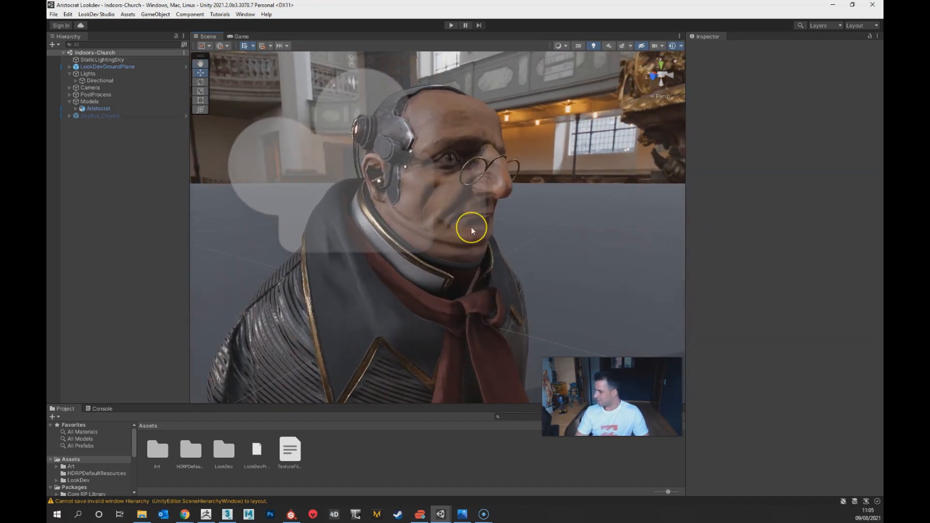